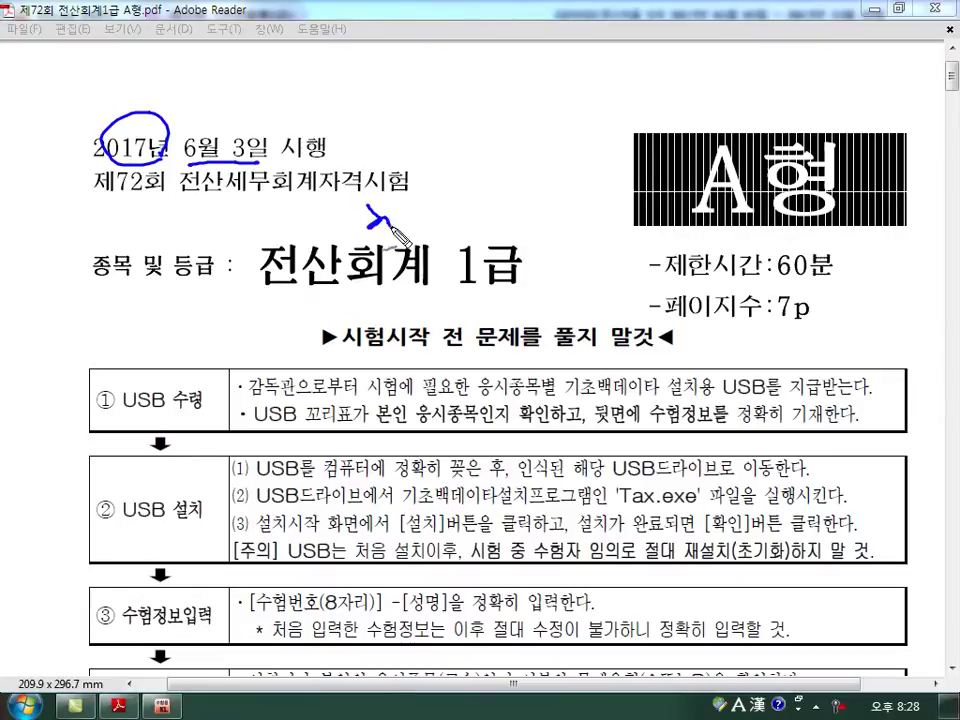
- Mark the company name ㈜가을 and the 2017 accounting period with the pen in the practical exam's introduction, and clear the markings
left_click(450, 232)
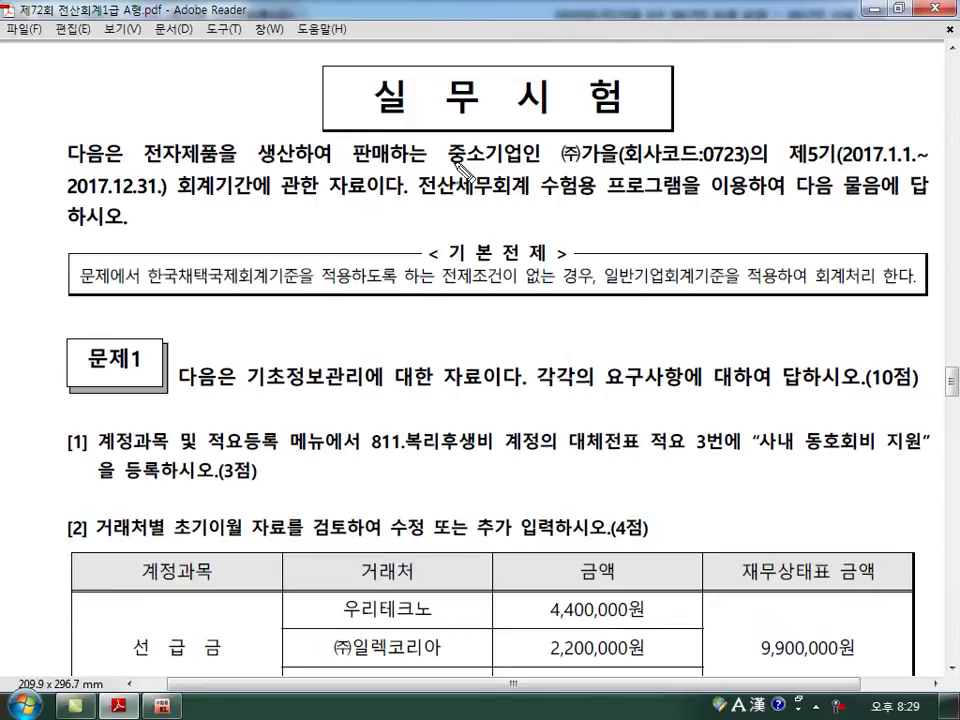
left_click_drag(562, 162, 619, 158)
mouse_move(848, 165)
left_mouse_down()
mouse_move(842, 140)
mouse_move(893, 140)
mouse_move(880, 167)
left_mouse_up()
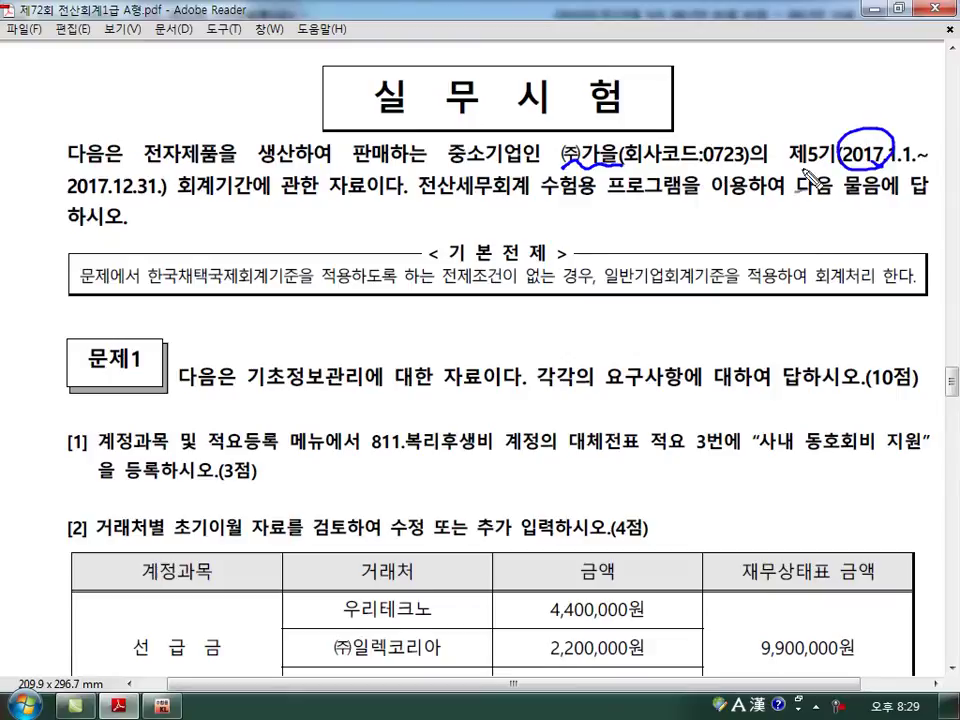
mouse_move(110, 158)
left_mouse_down()
mouse_move(58, 185)
mouse_move(122, 178)
left_mouse_up()
mouse_move(198, 218)
left_mouse_down()
mouse_move(235, 230)
mouse_move(232, 215)
mouse_move(264, 240)
mouse_move(300, 215)
mouse_move(322, 237)
left_mouse_up()
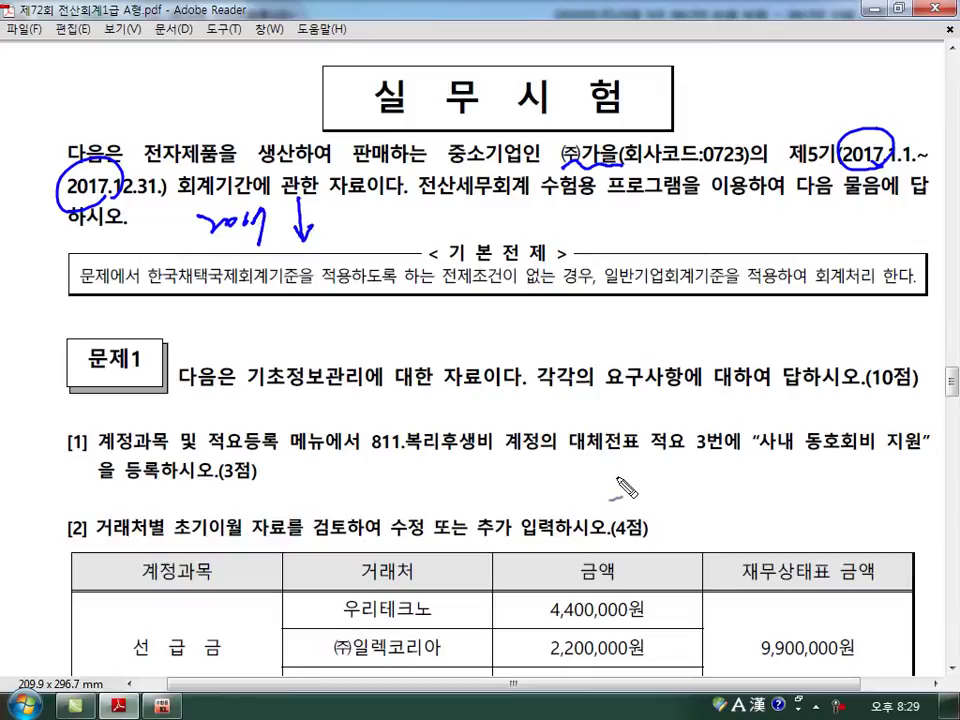
key("Escape")
- Read item [1] of 문제1, switch to KcLep and find account 811 복리후생비 in 계정과목및적요등록
scroll(617, 477, "down", 5)
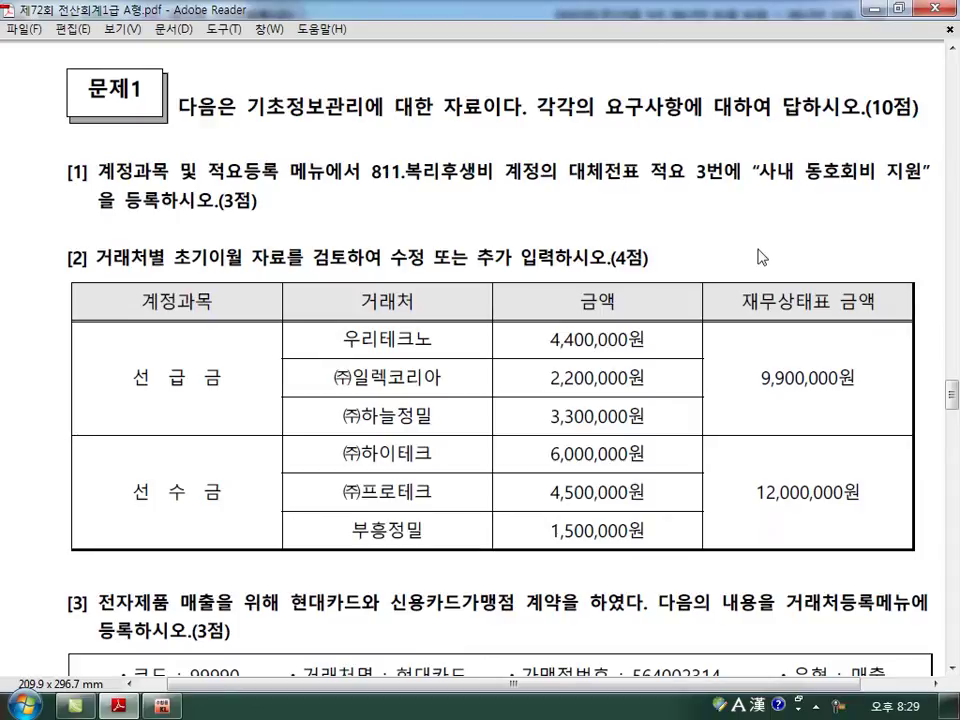
left_click(160, 706)
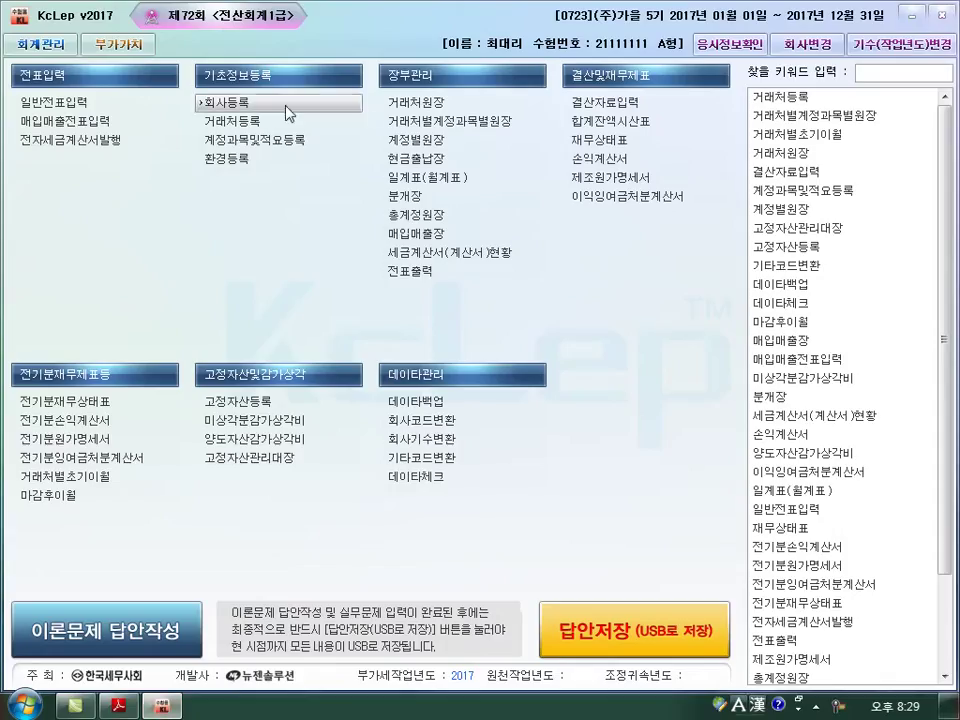
left_click(262, 150)
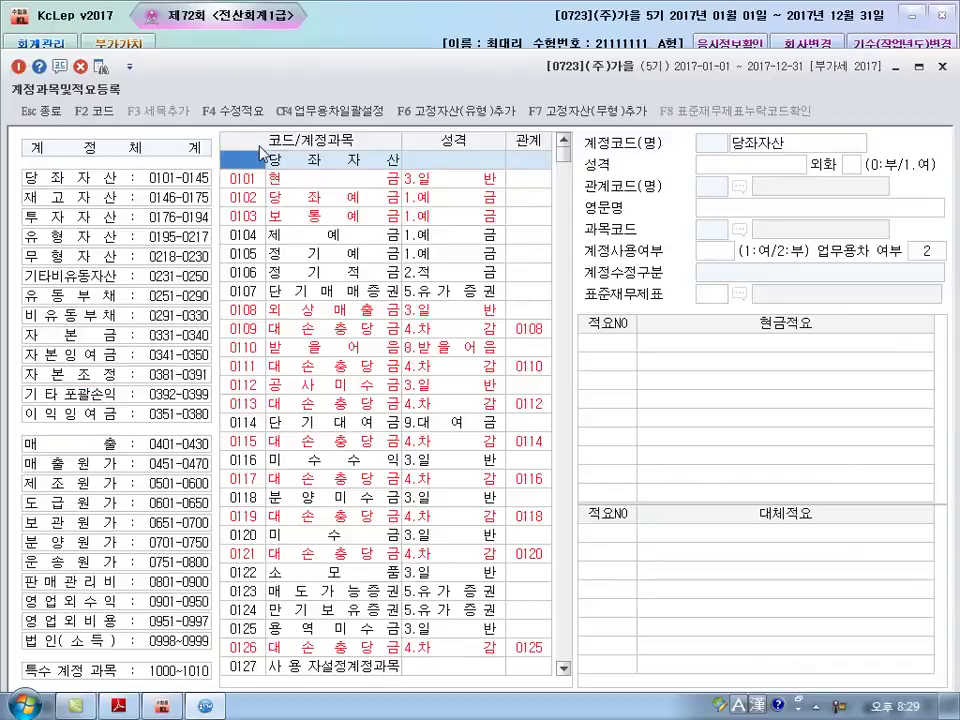
type("811")
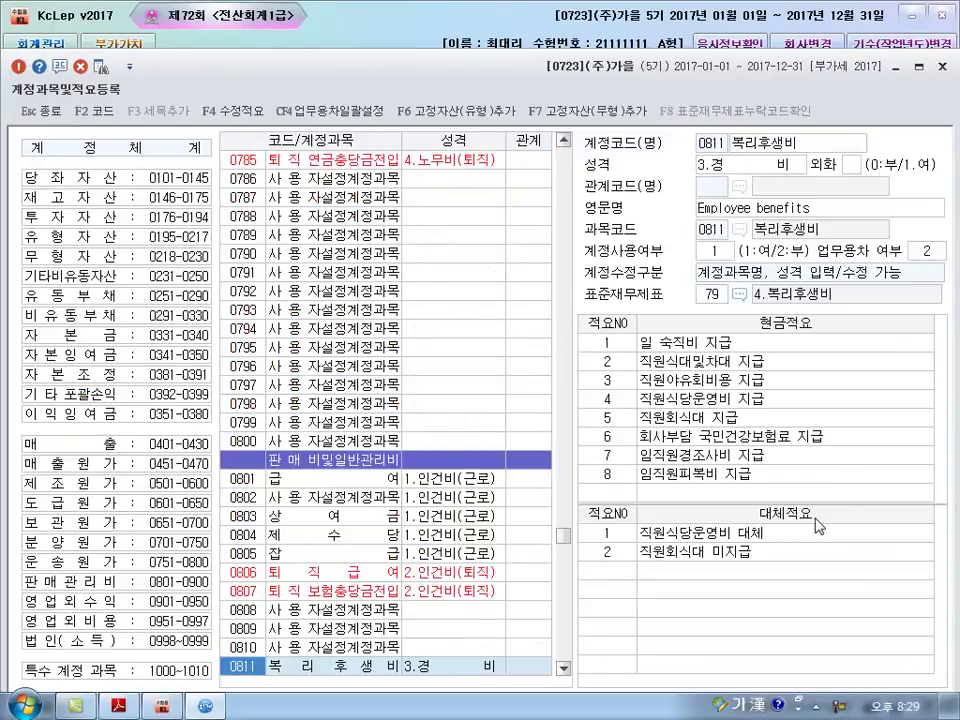
- Register "사내 동호회비 지원" as 대체적요 number 3 of account 811 복리후생비 and close the registration window
left_click(610, 572)
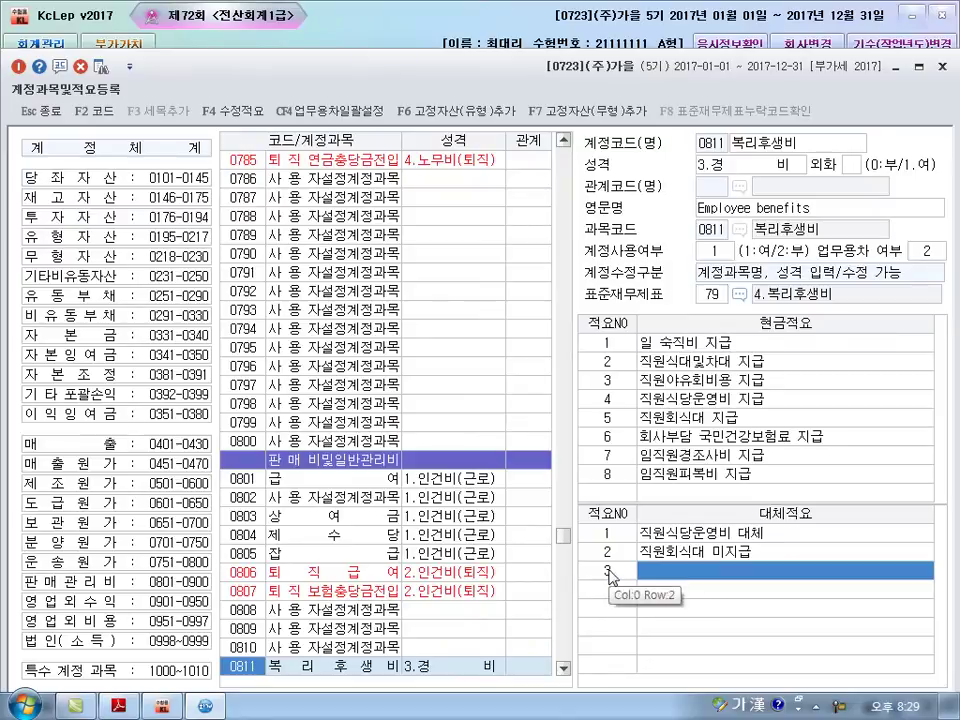
type("사내 동호")
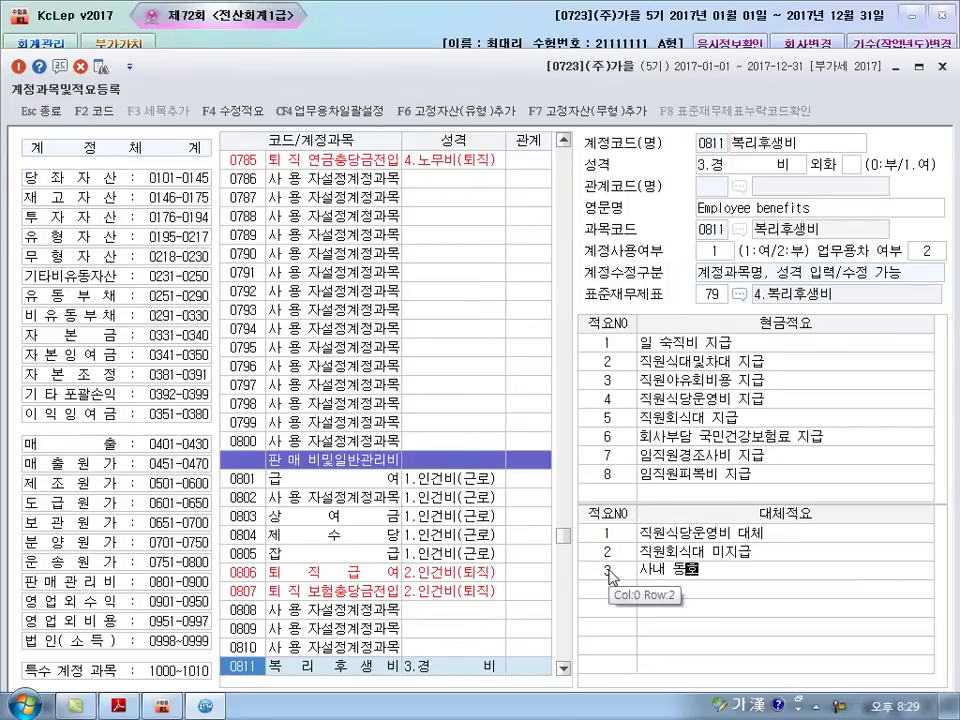
type("회비 지급")
key("Return")
key("Up")
key("Right")
key("BackSpace")
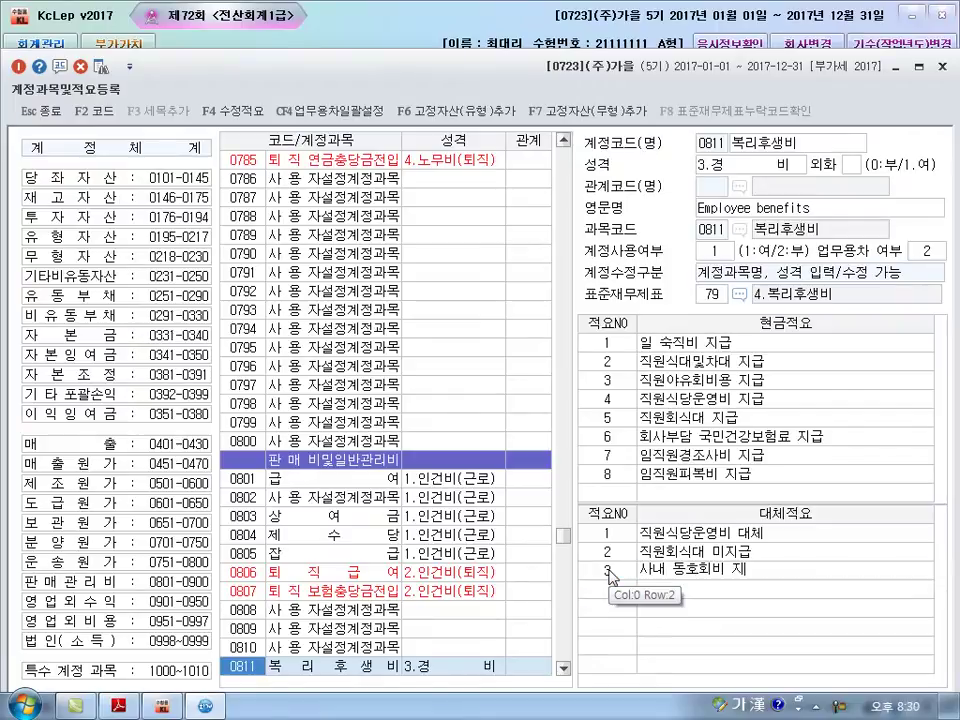
type("원")
key("Return")
key("Escape")
- Read item [2] in the exam PDF, return to KcLep and select 선급금 in 거래처별초기이월
key("alt+Tab")
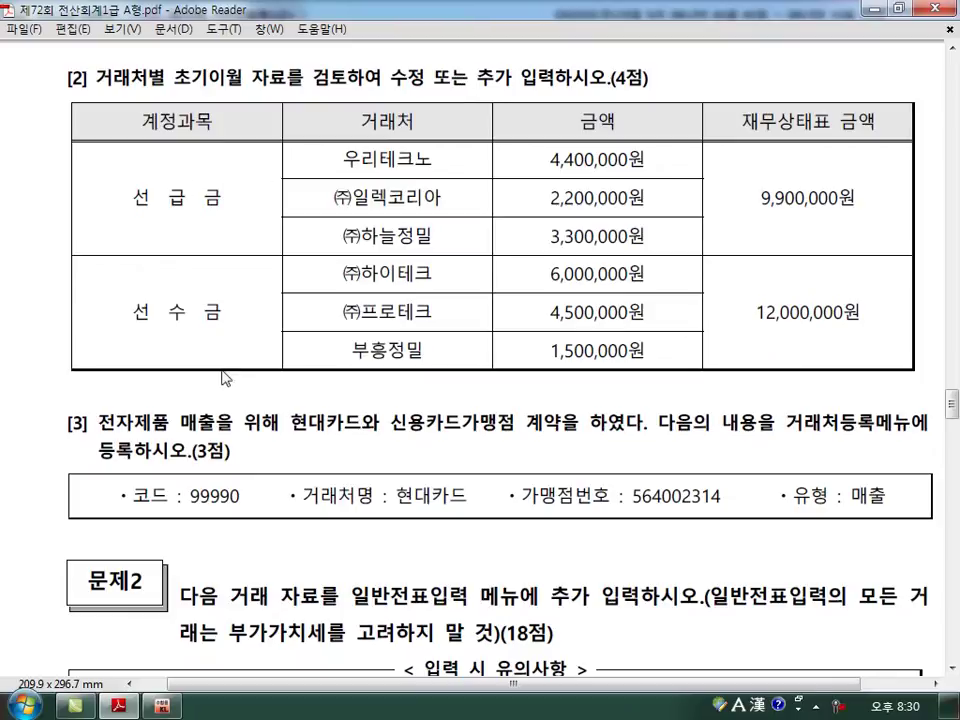
left_click(161, 706)
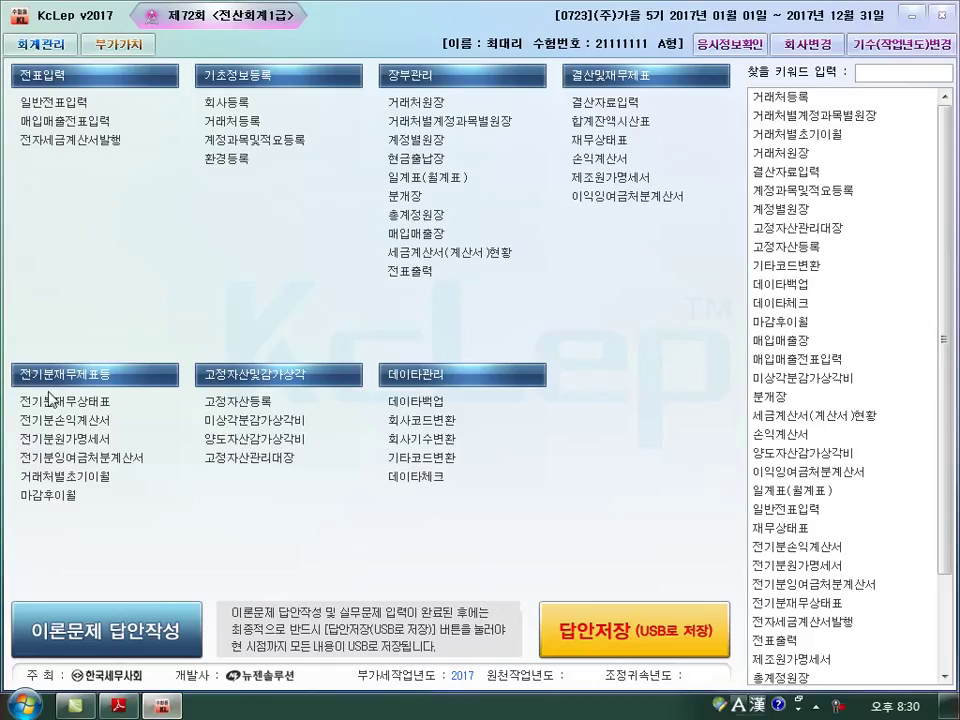
left_click(70, 482)
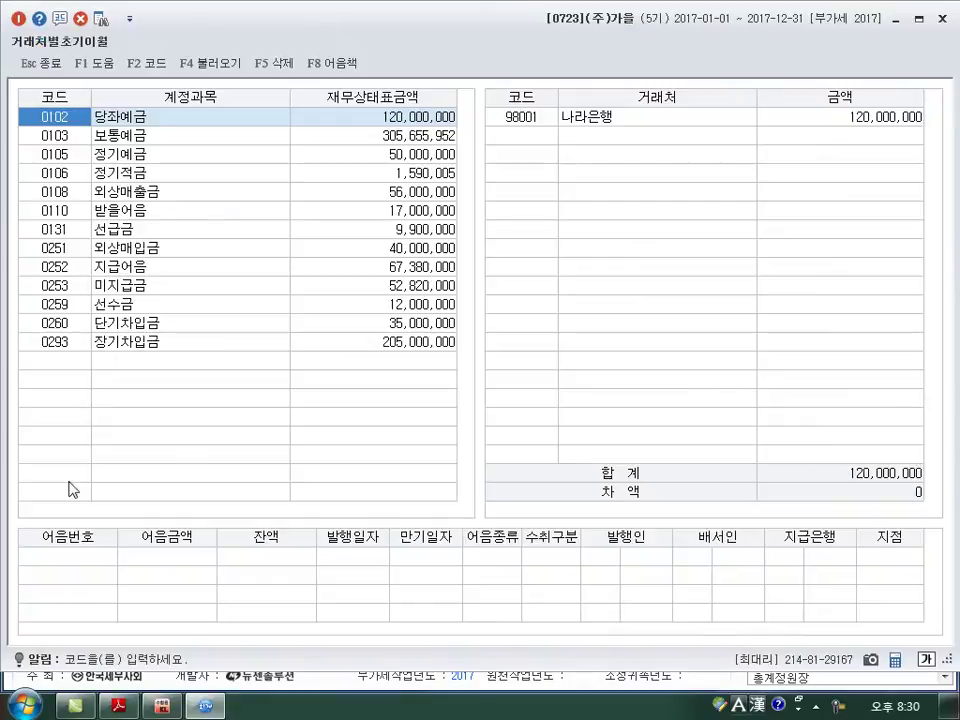
left_click(64, 227)
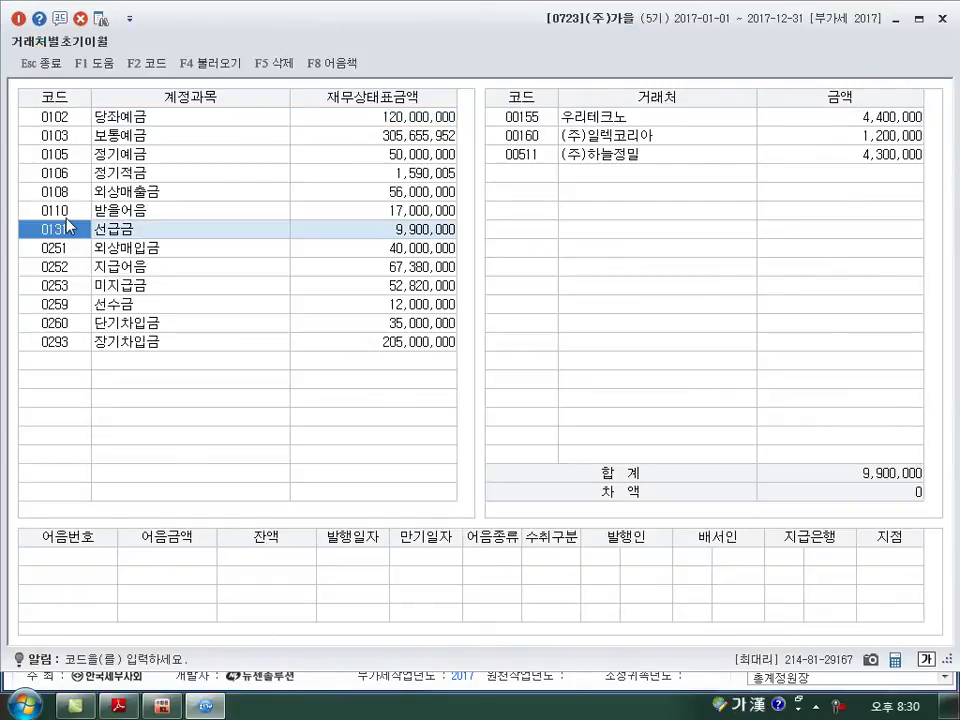
- Set the 선급금 opening balances to 2,200,000 for (주)일렉코리아 and 3,300,000 for (주)하늘정밀
left_click(526, 124)
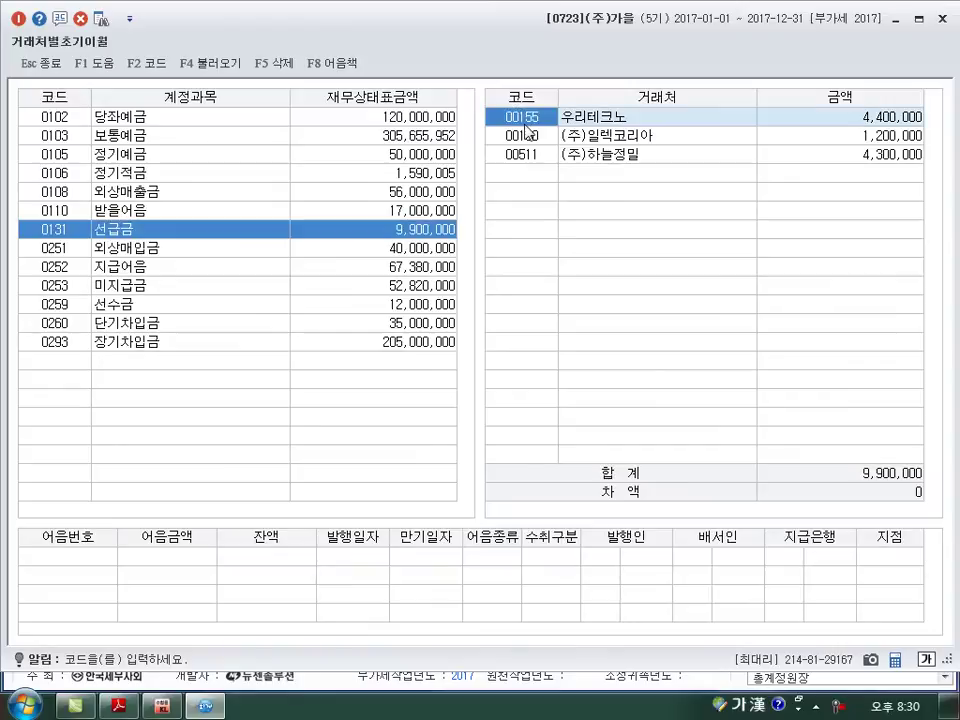
left_click(526, 128)
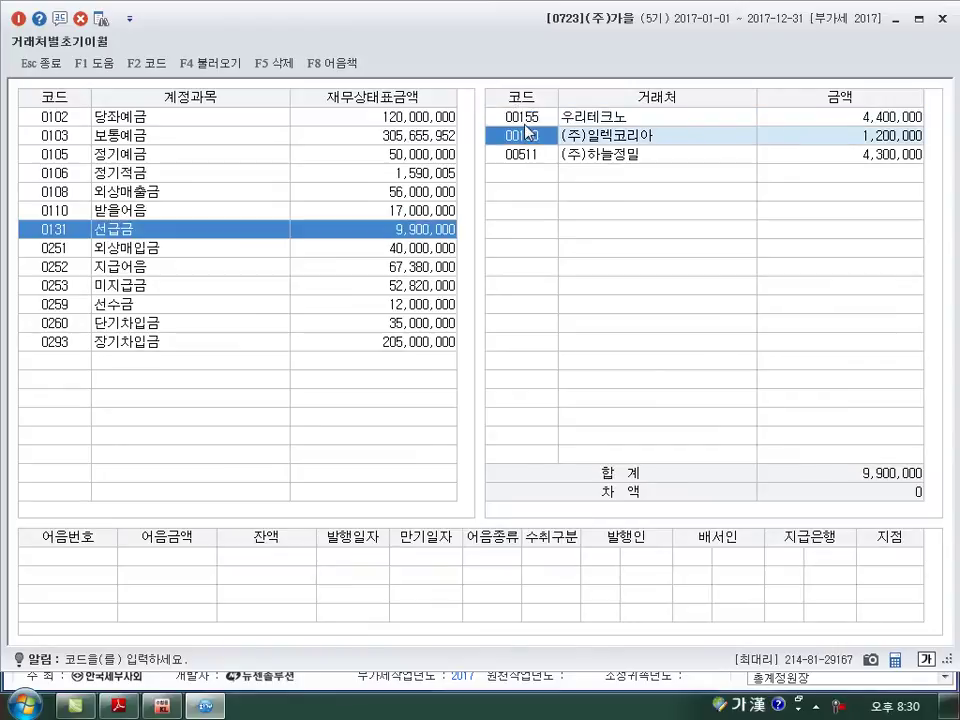
key("Return")
type("2200000")
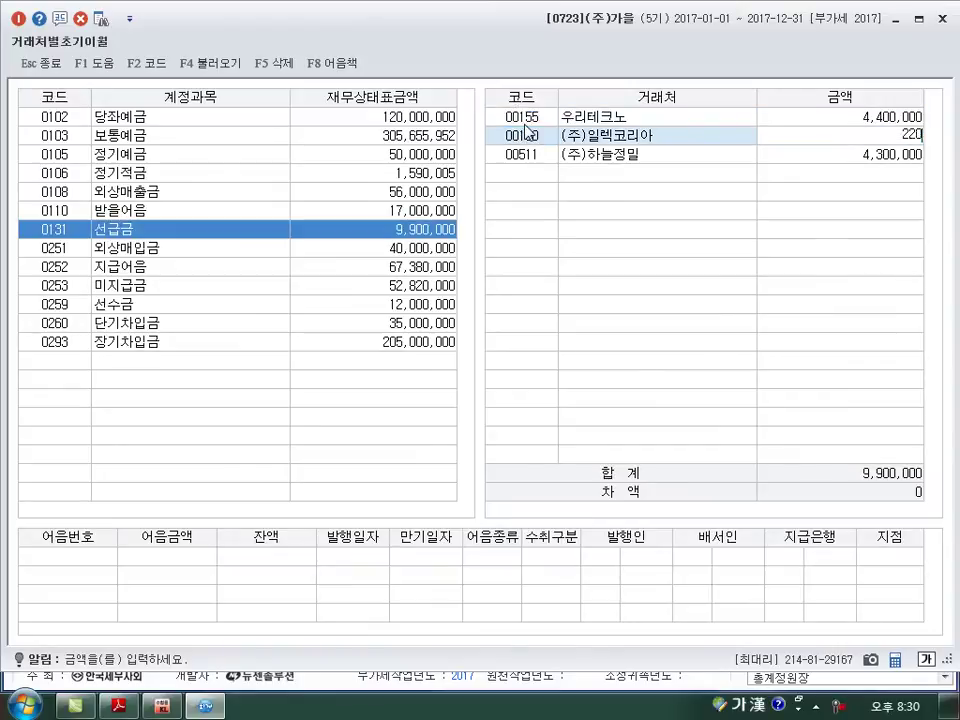
key("Return")
key("Return")
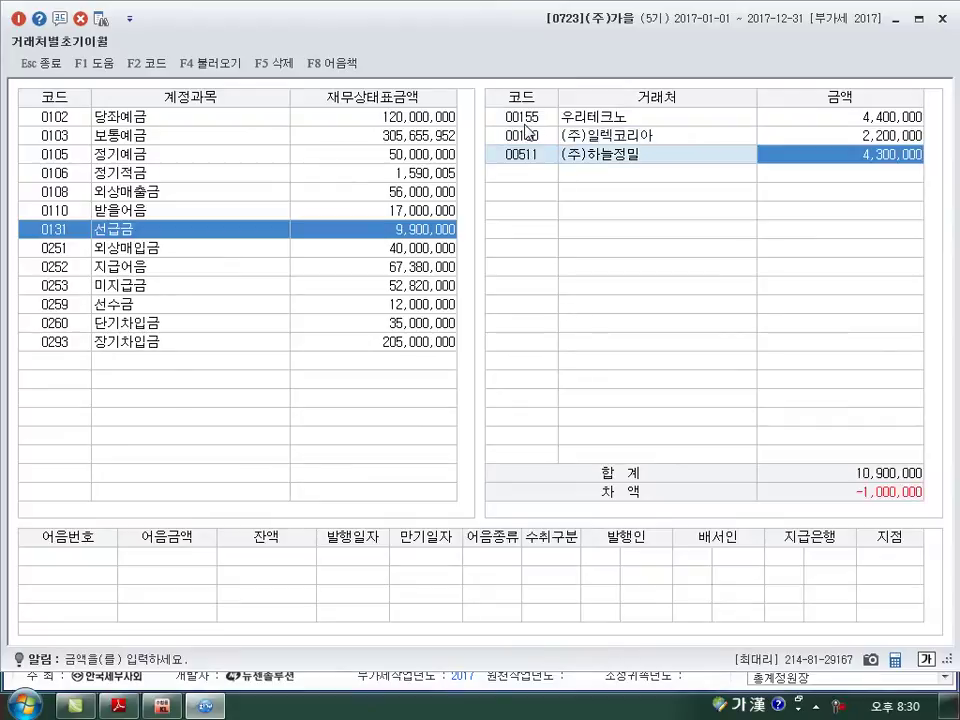
type("3300000")
key("Return")
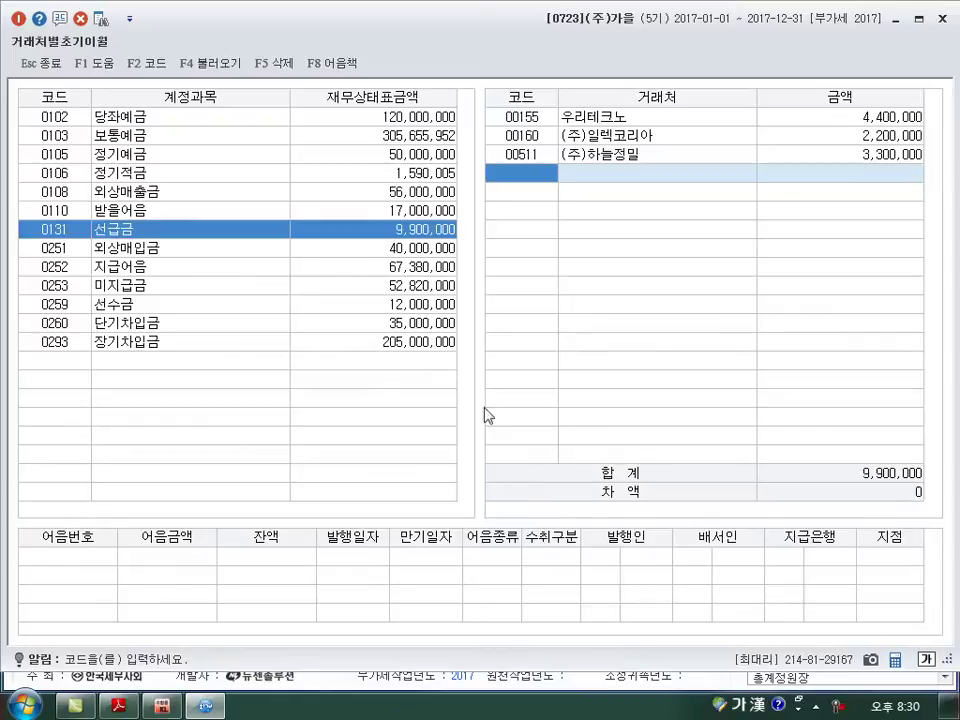
- Set (주)프로테크's opening balance under 선수금 to 4,500,000
left_click(72, 306)
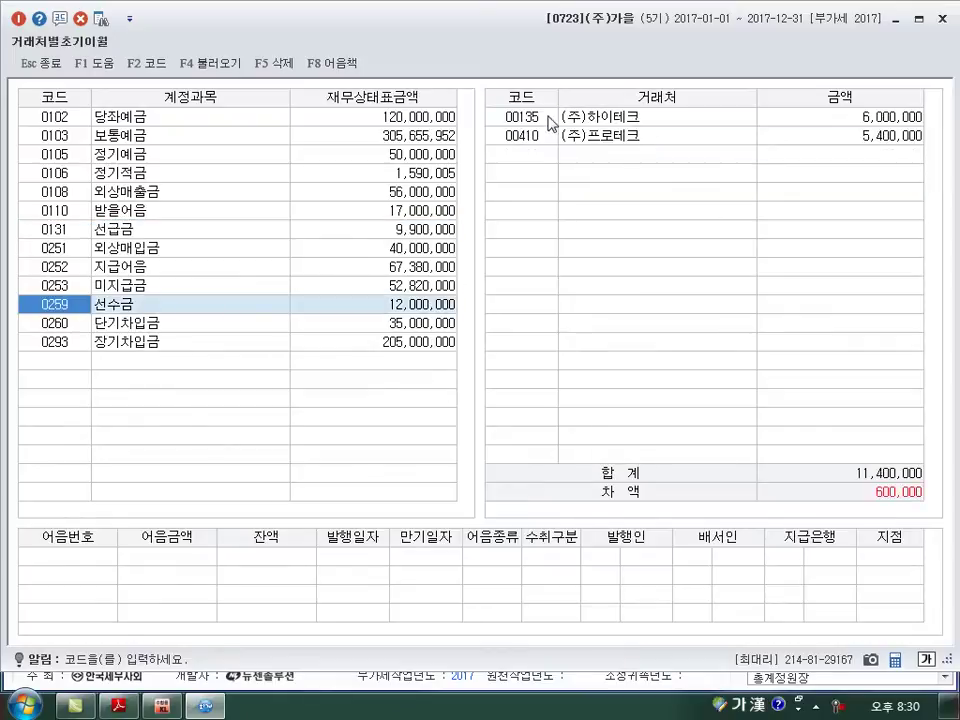
key("Down")
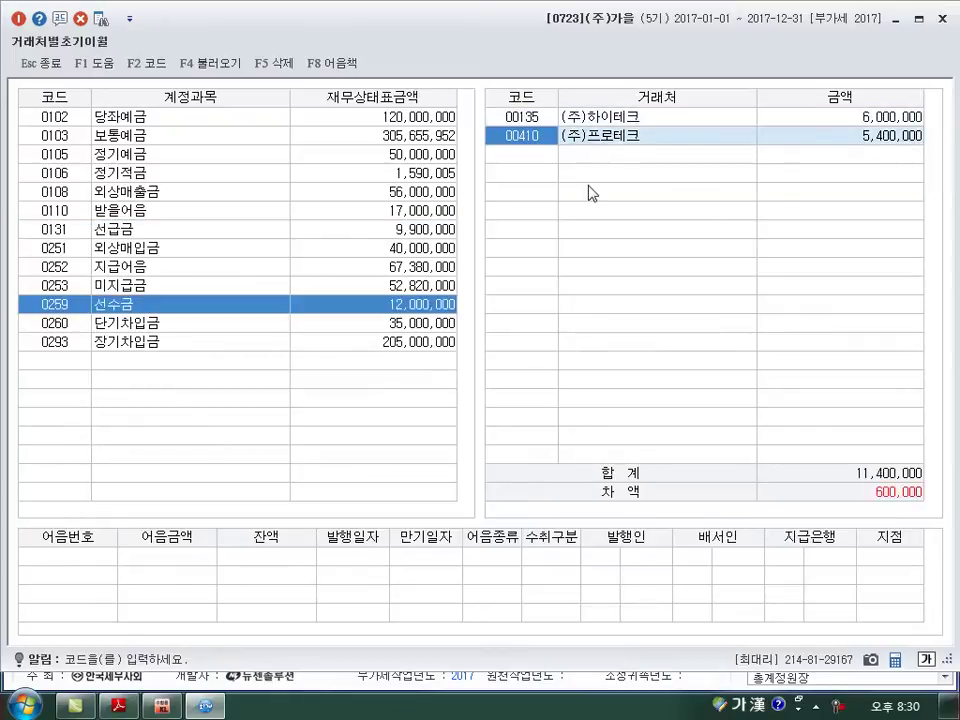
key("Return")
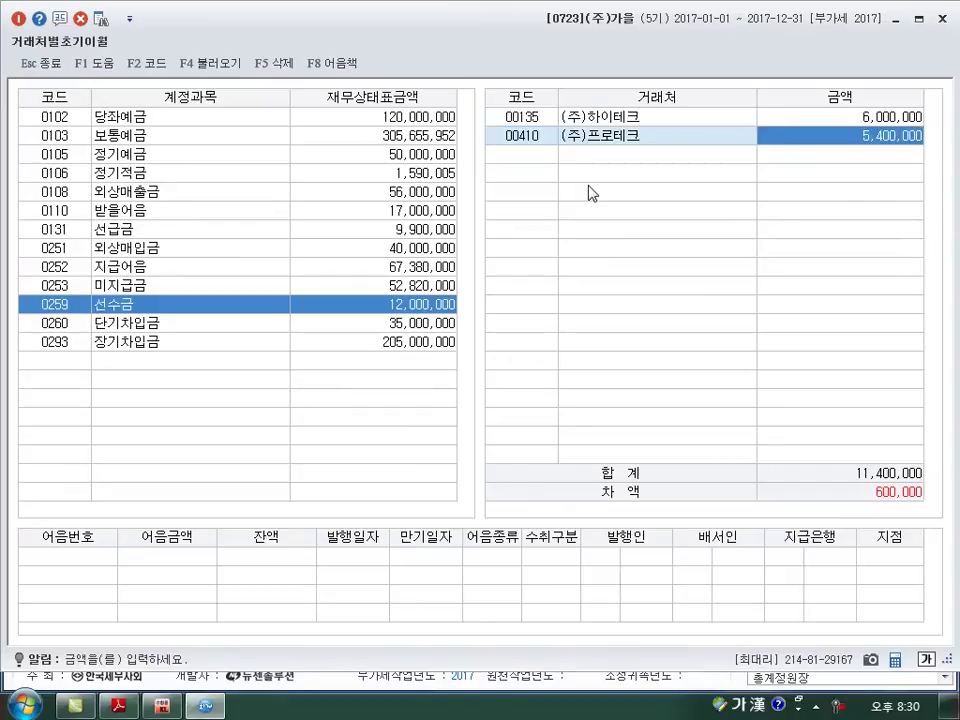
type("4500000")
key("Return")
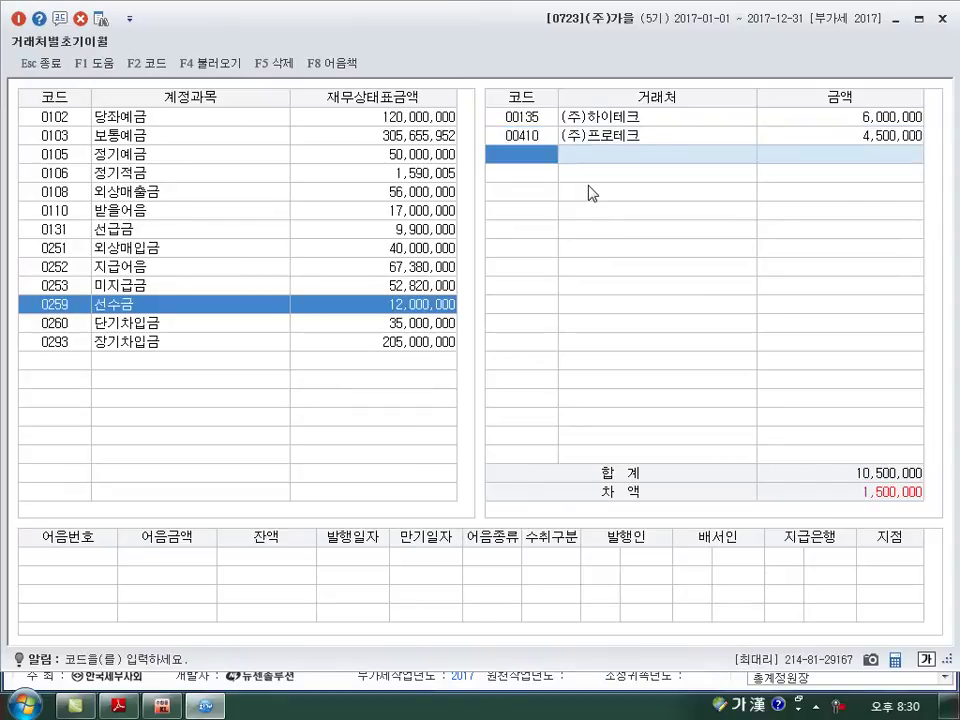
- Add 부흥정밀 to 선수금 with an opening balance of 1,500,000 and close 거래처별초기이월
key("F2")
type("부흥")
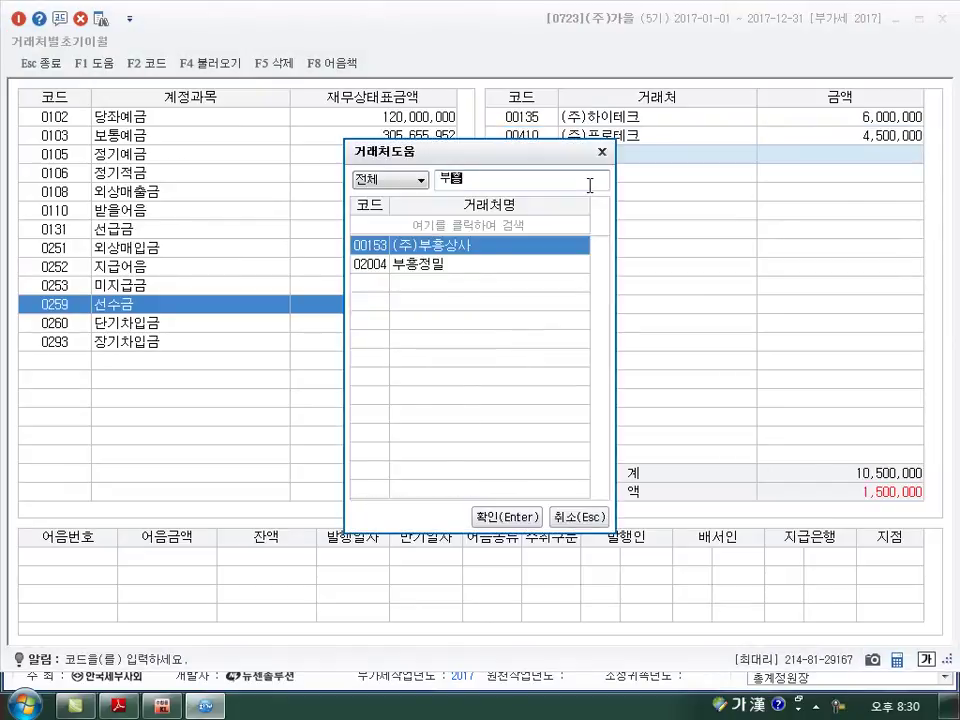
key("Down")
key("Return")
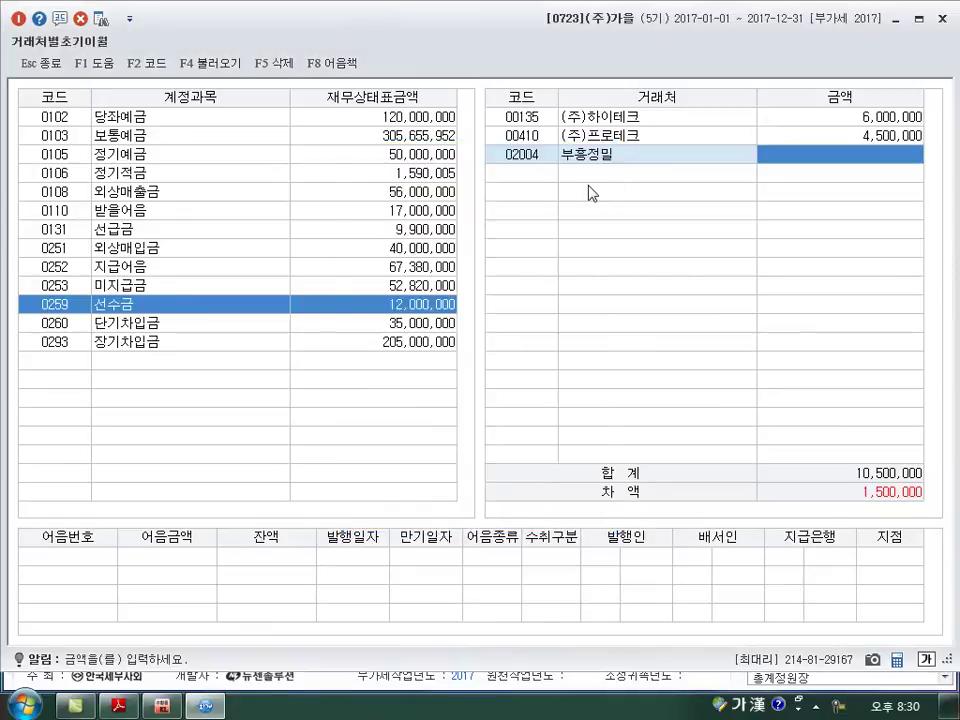
type("1500000")
key("Return")
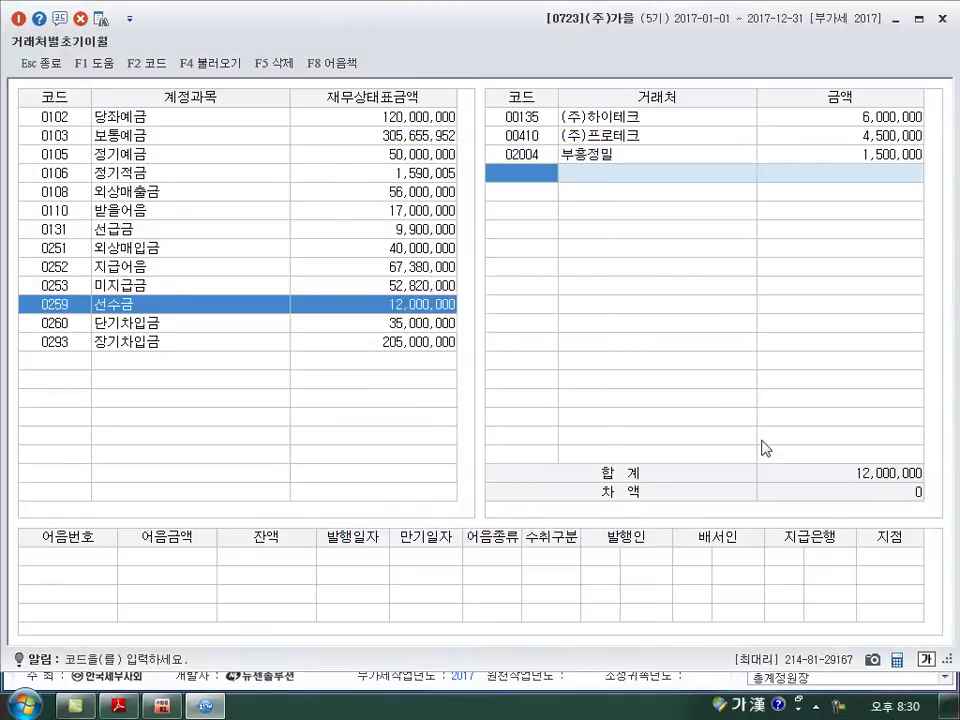
left_click(942, 18)
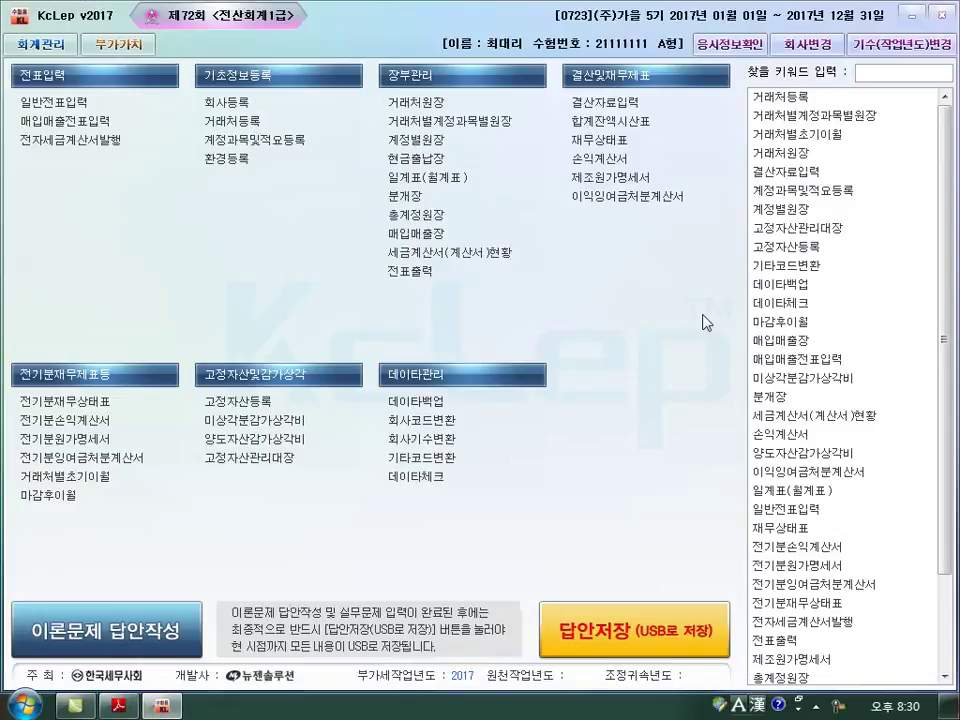
- Read item [3] in the exam PDF, return to KcLep and open the 신용카드 list in 거래처등록
key("alt+Tab")
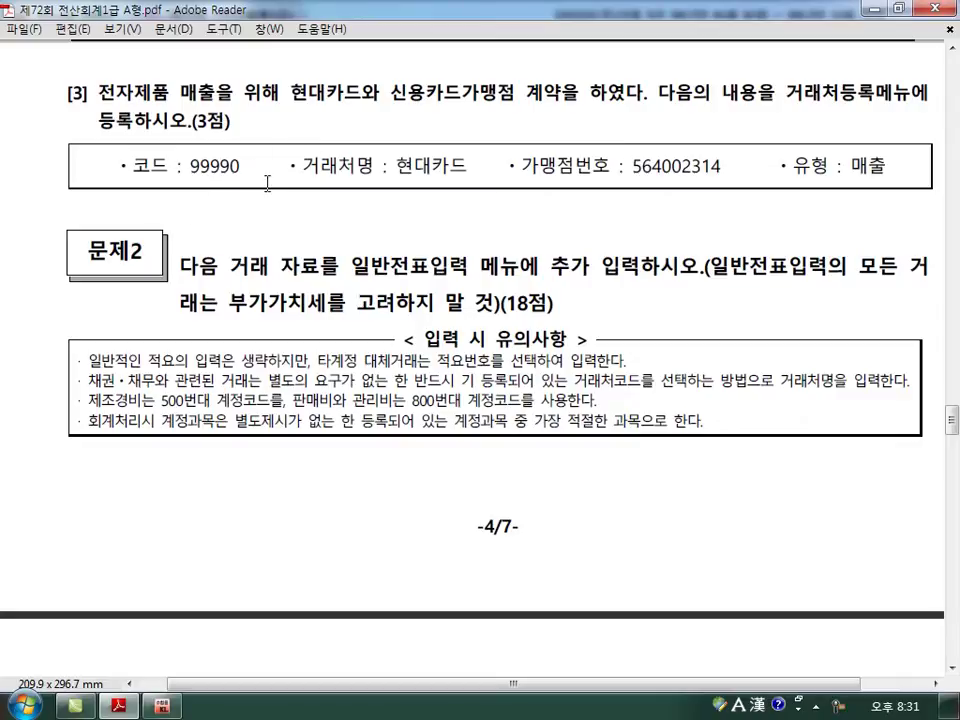
left_click(163, 706)
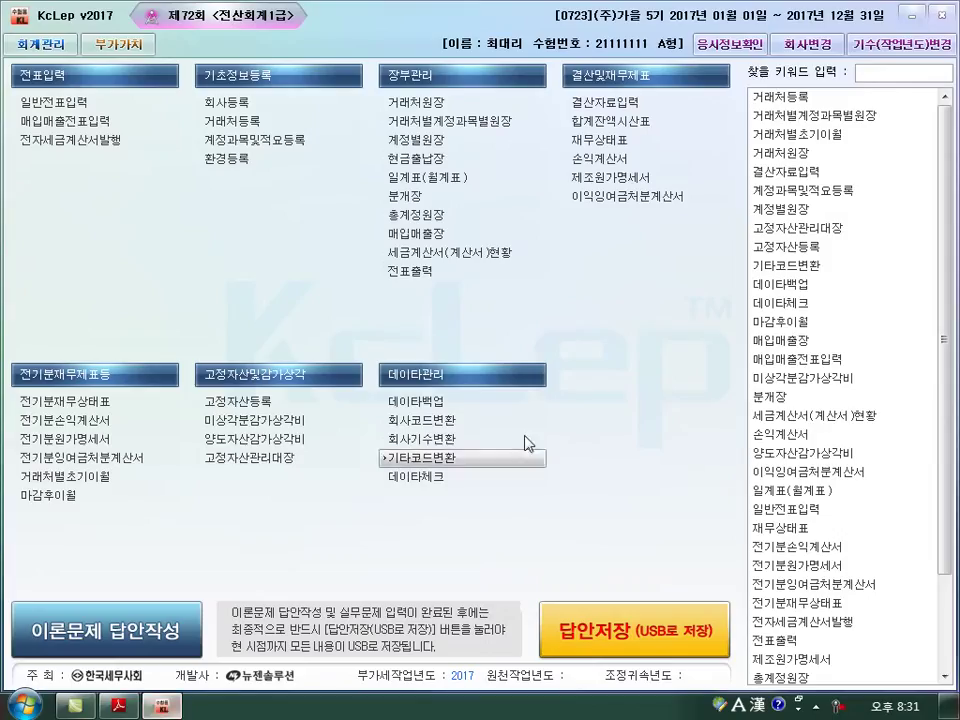
left_click(248, 122)
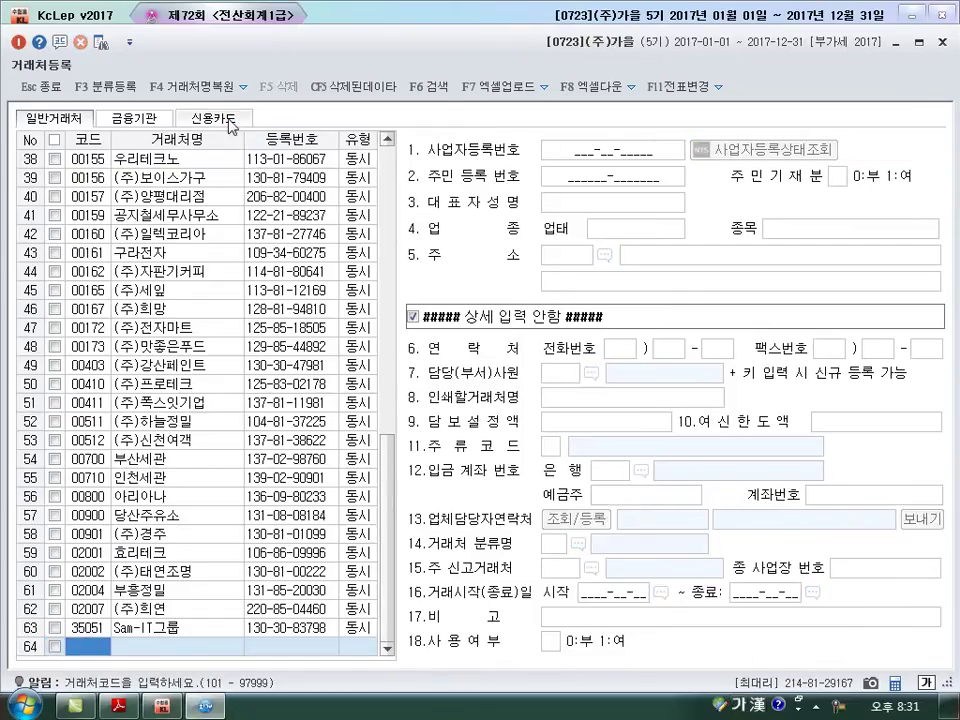
left_click(229, 122)
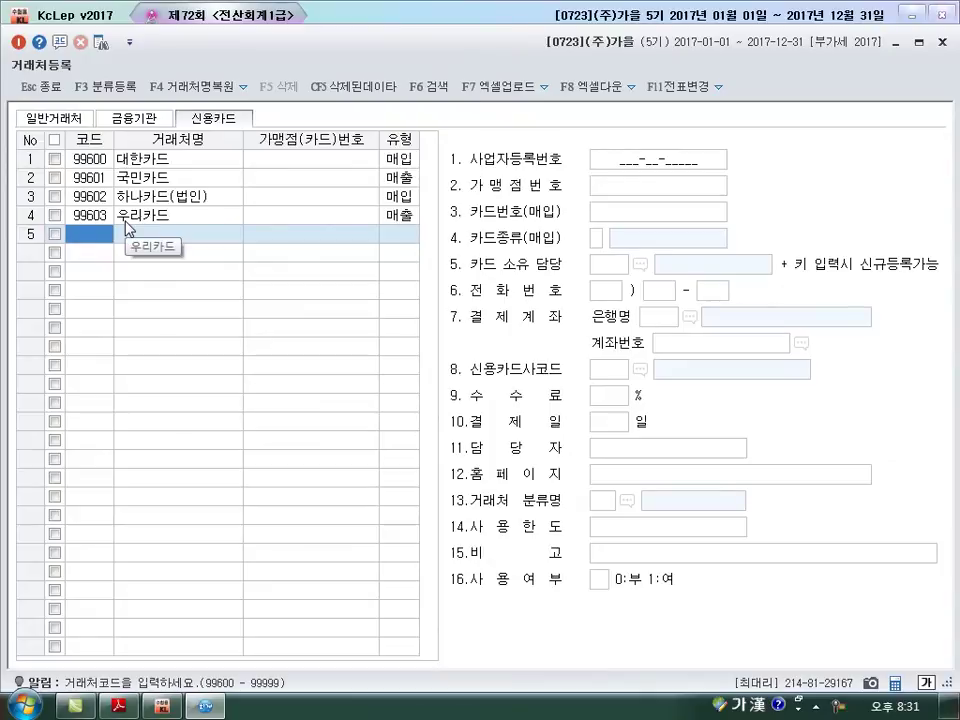
- Register a credit card vendor with code 99990, name 현대카드 and type 매출
type("99990")
key("Return")
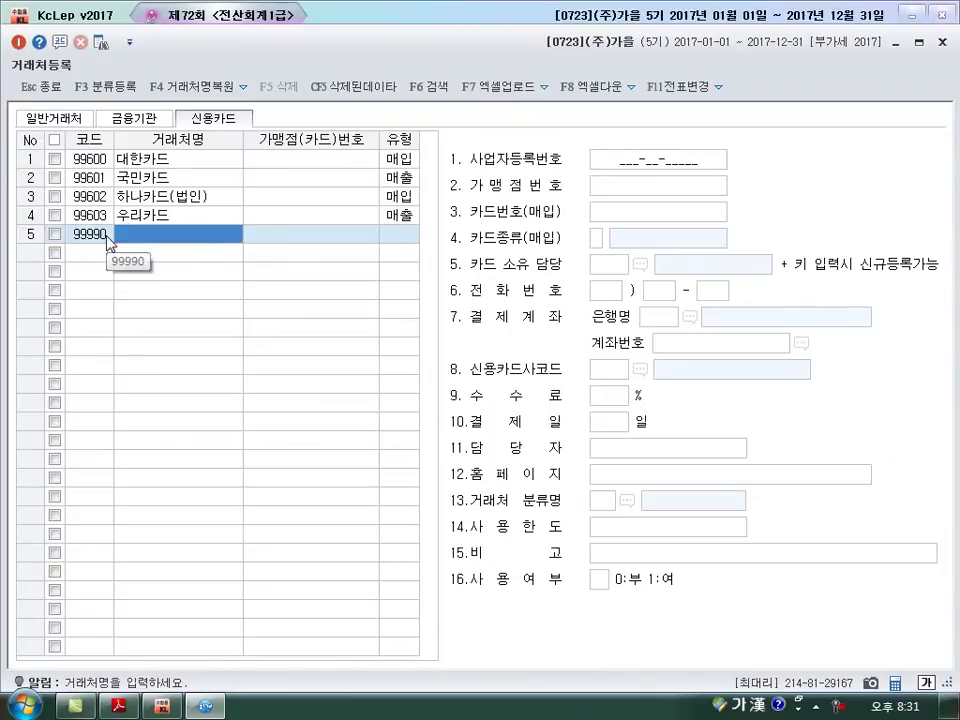
type("현대카드")
key("Return")
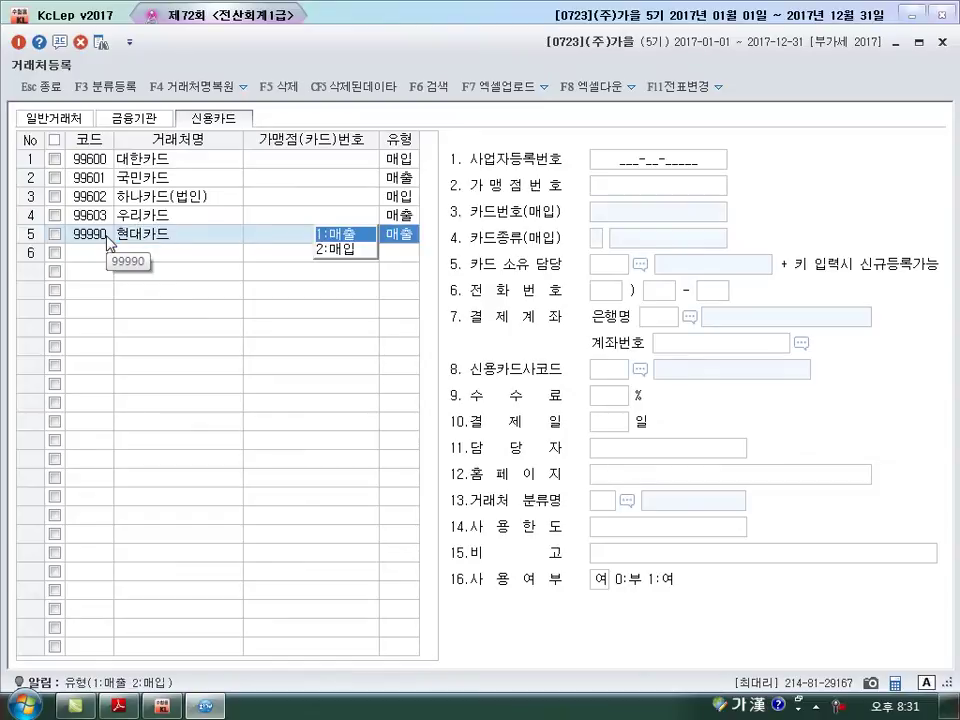
key("Return")
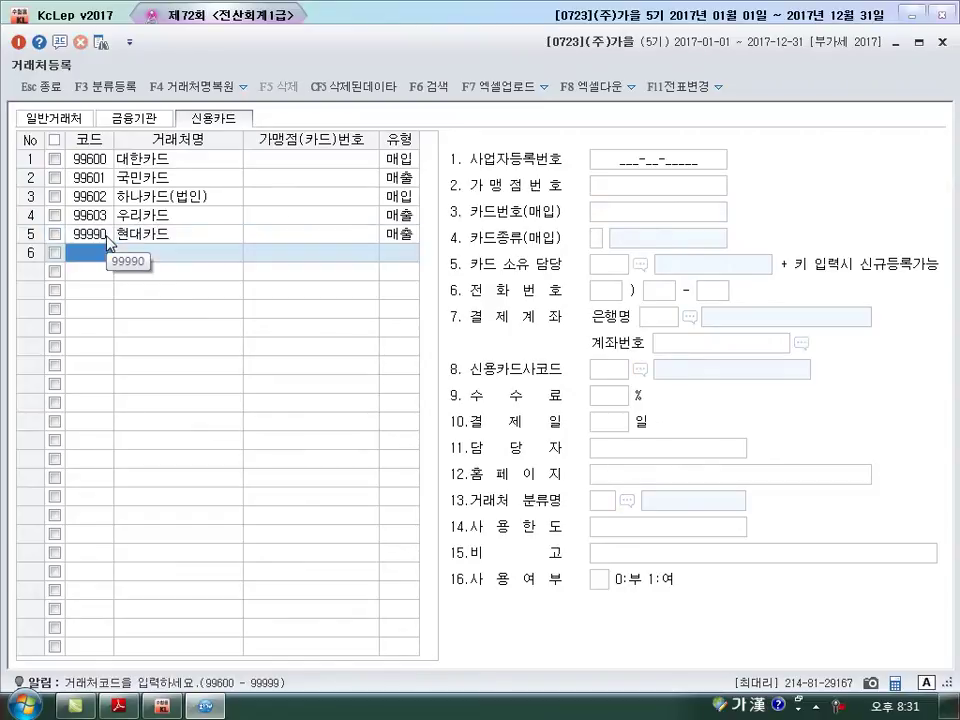
- Enter the merchant number (가맹점번호) for 현대카드 and close 거래처등록
left_click(106, 236)
left_click(688, 187)
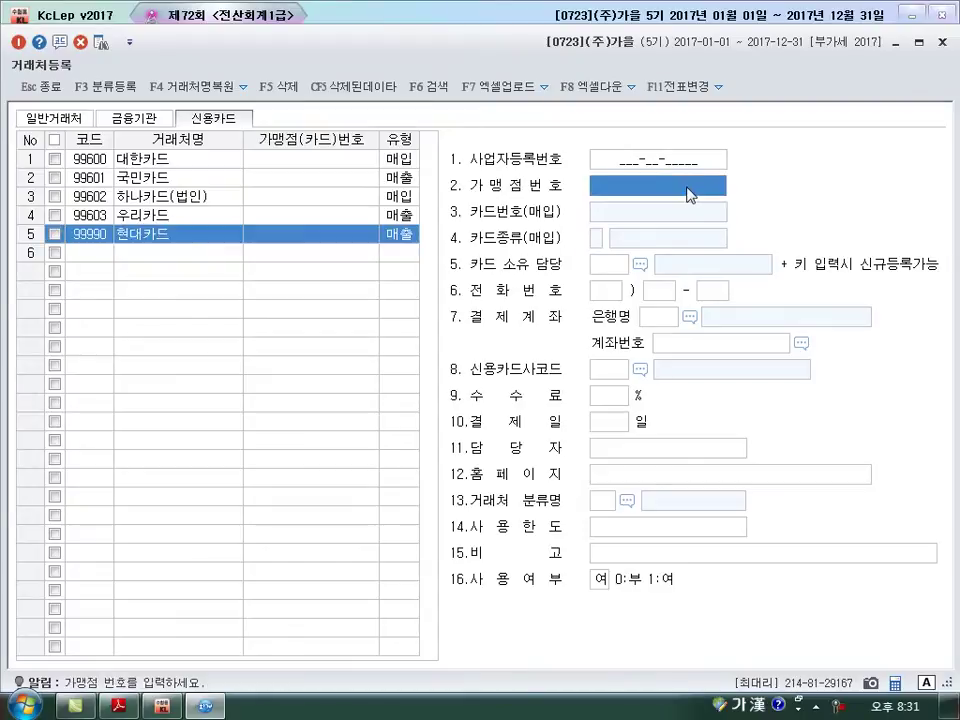
type("564002314")
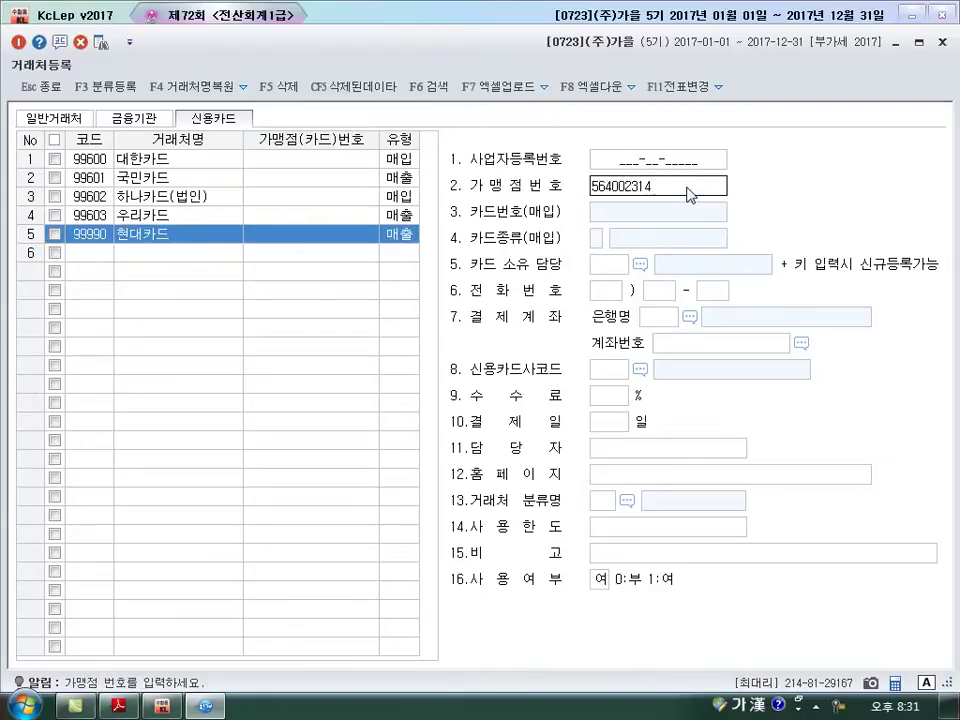
key("Return")
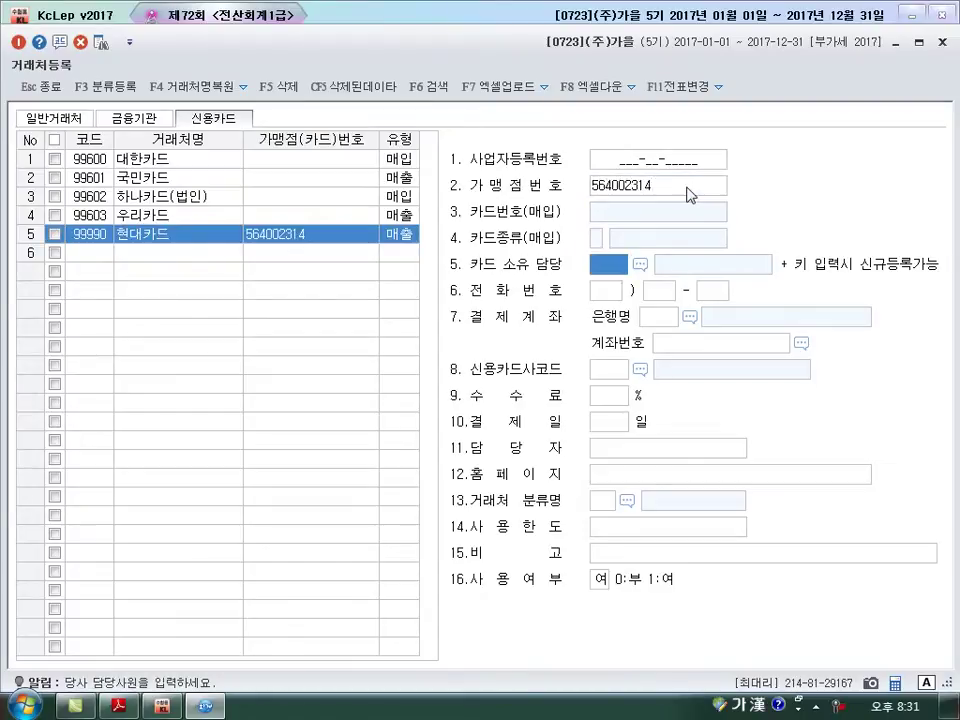
left_click(942, 42)
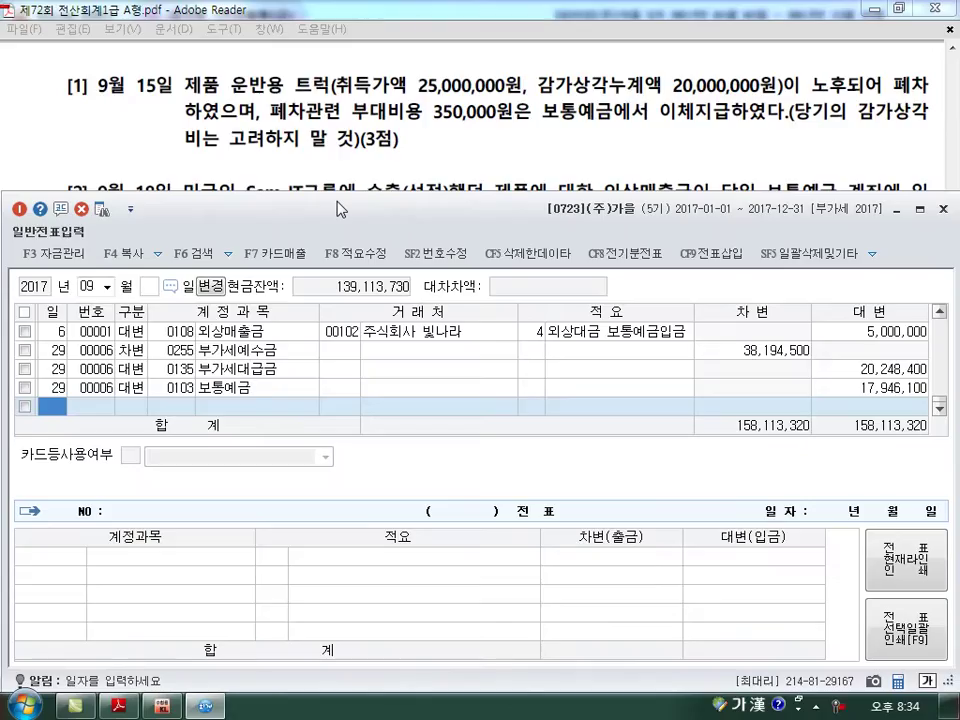
- In 일반전표입력, enter a September 15 credit line for 208 차량운반구 of 25,000,000 with no vendor
type("15")
key("Return")
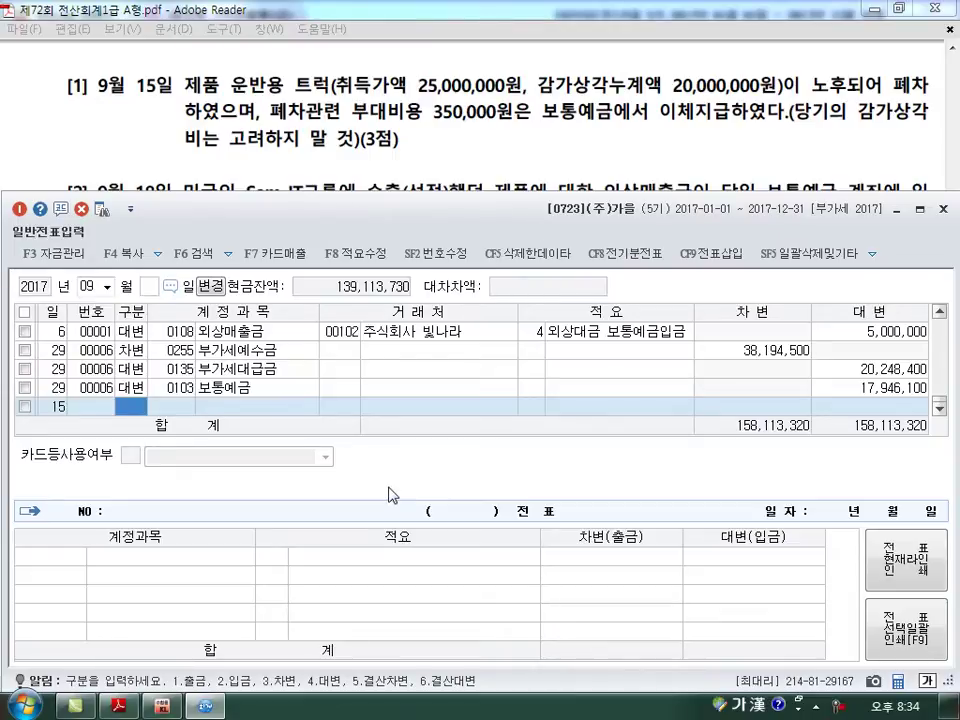
type("4")
key("Return")
type("20")
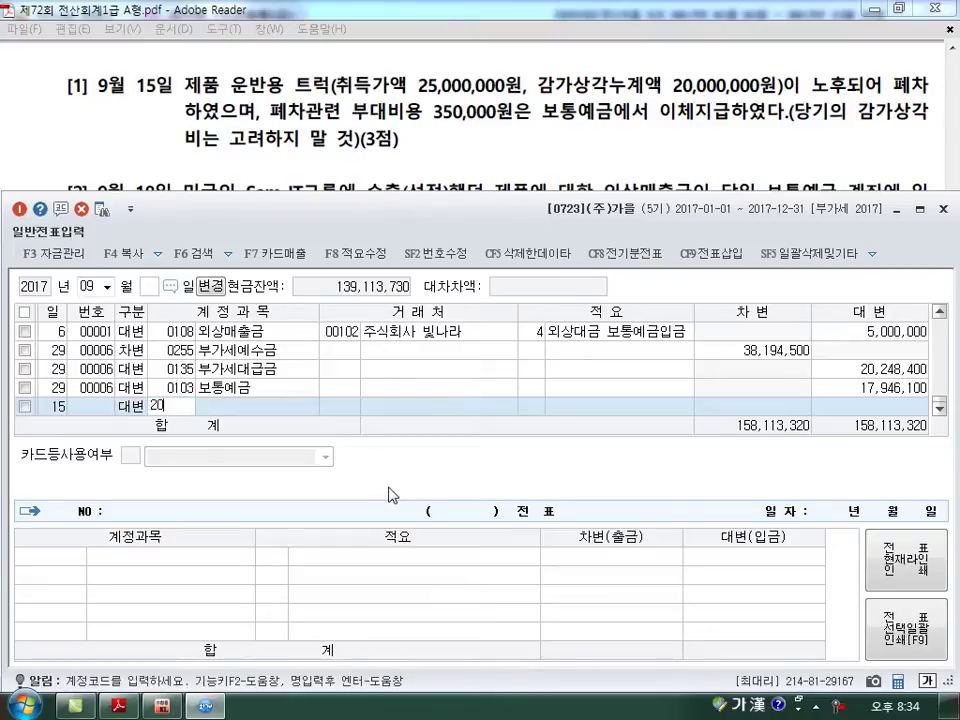
type("8")
key("Return")
key("Return")
key("Return")
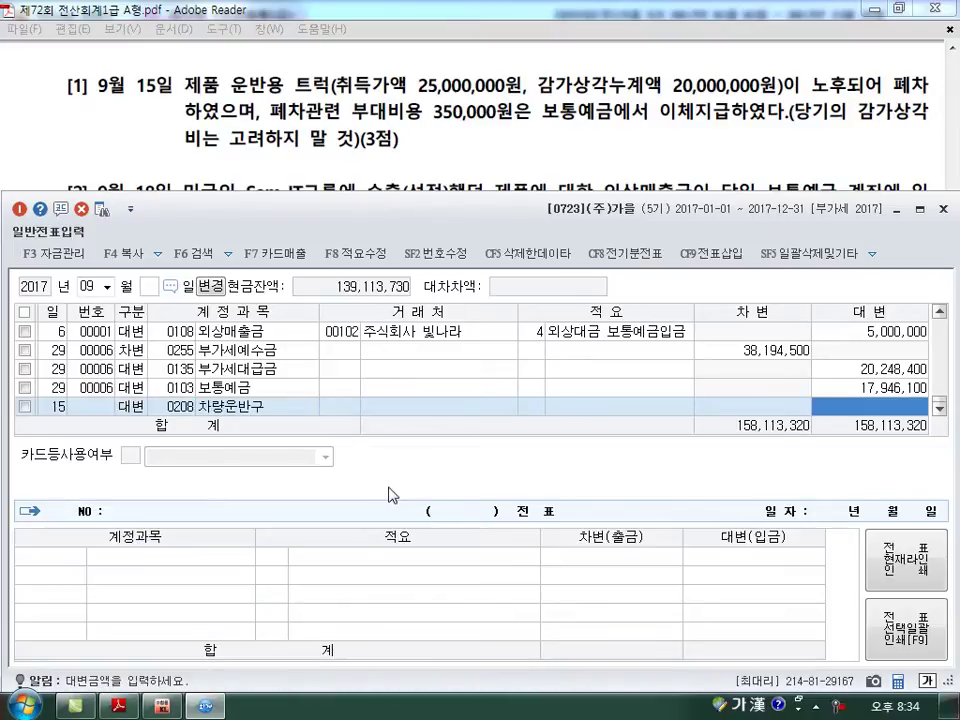
type("25000000")
key("Return")
- Add a September 15 debit line for 209 감가상각누계액 of 20,000,000
type("3")
key("Return")
type("209")
key("Return")
key("Return")
key("Return")
type("20,000,000")
key("Return")
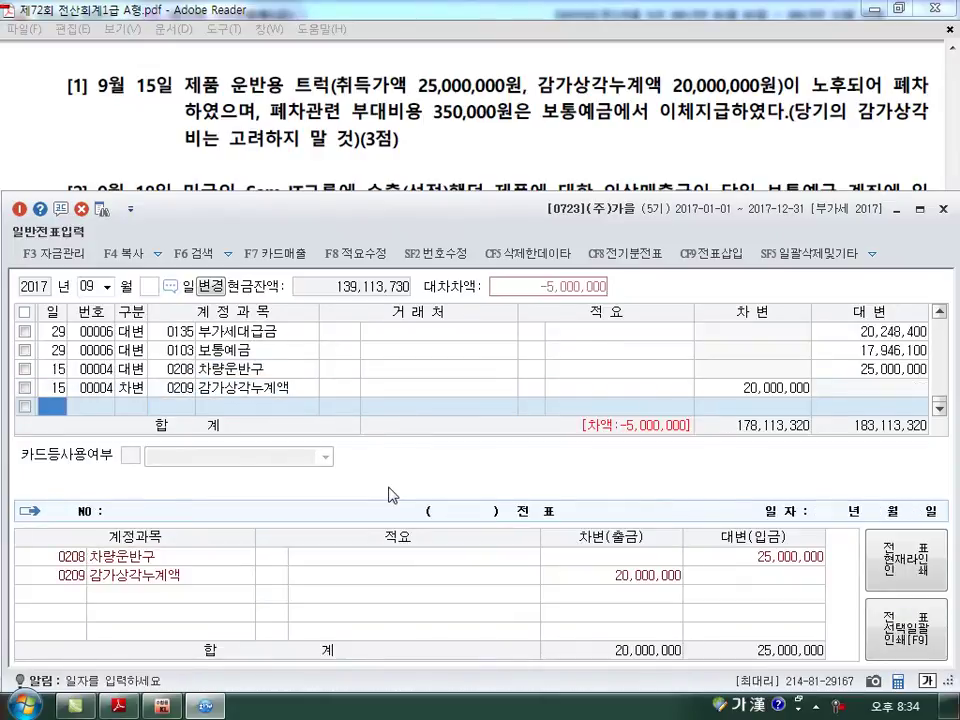
- Add a September 15 credit line for 103 보통예금 of 350,000 for the scrapping costs
key("Return")
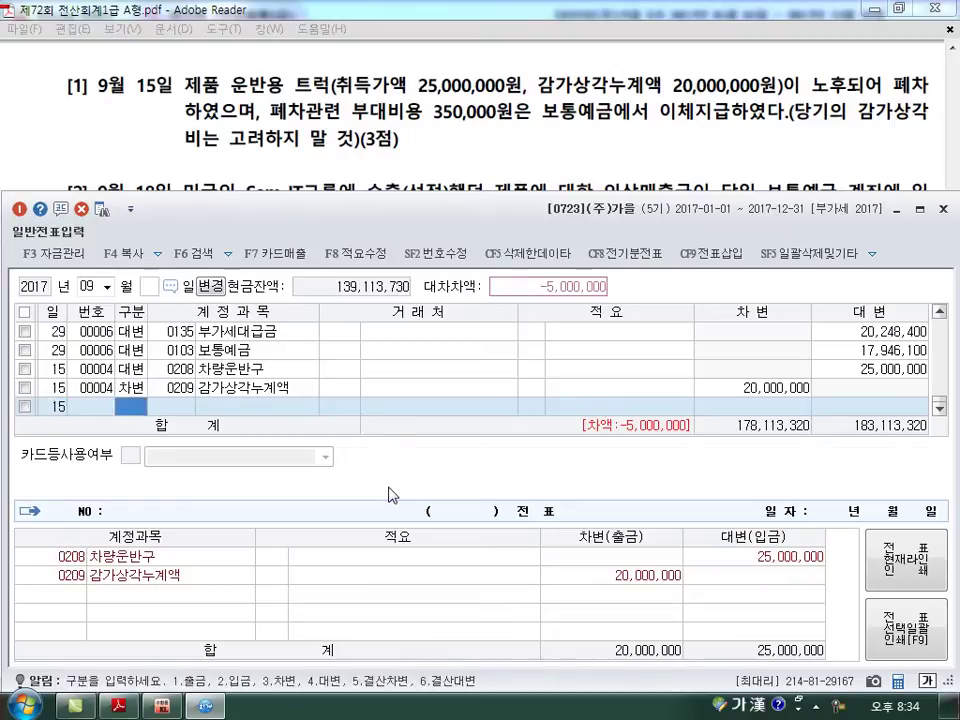
type("3")
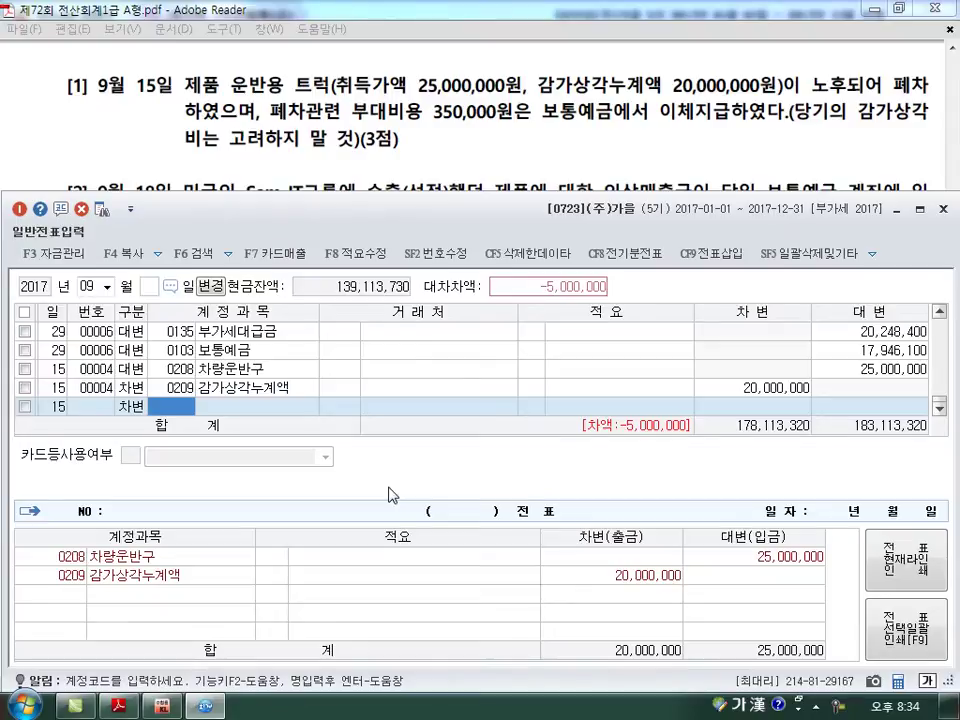
key("shift+Tab")
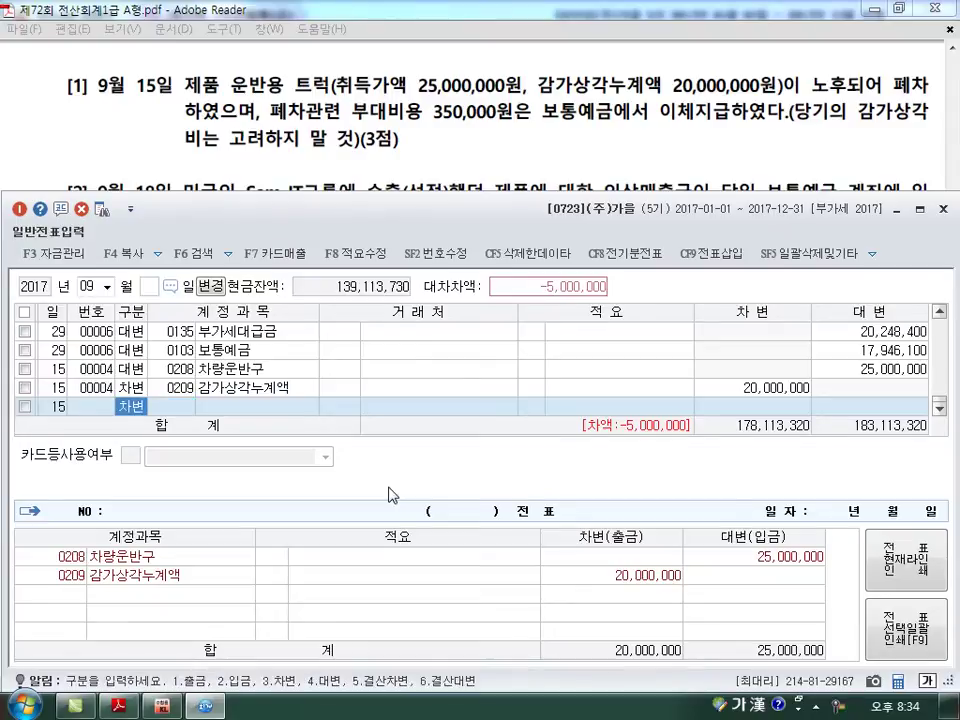
type("4")
type("103")
key("Return")
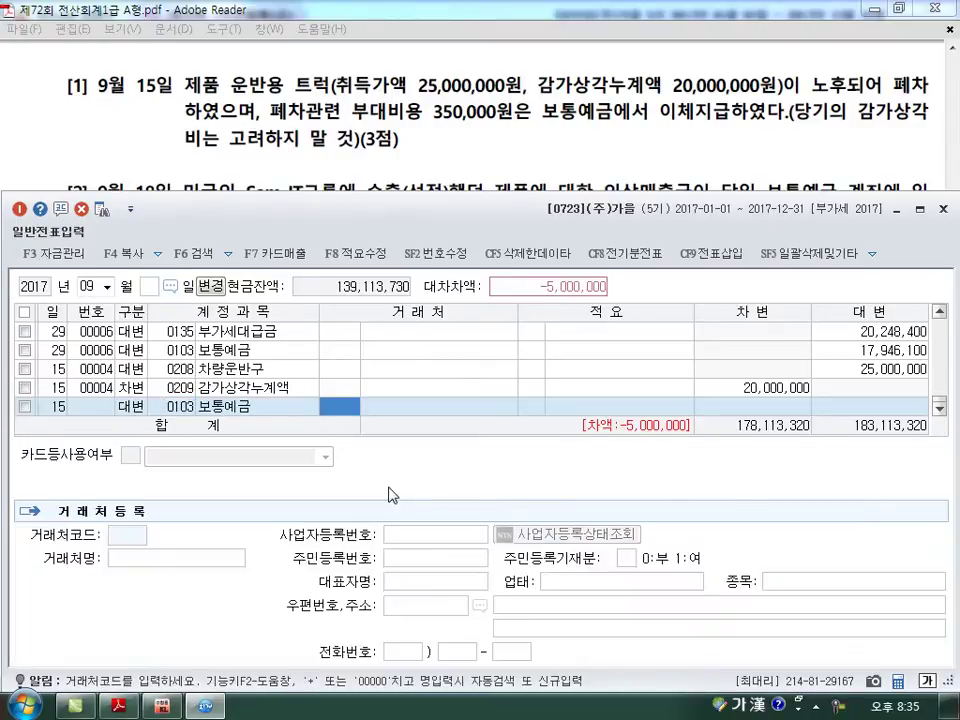
key("Return")
key("Return")
type("3500000")
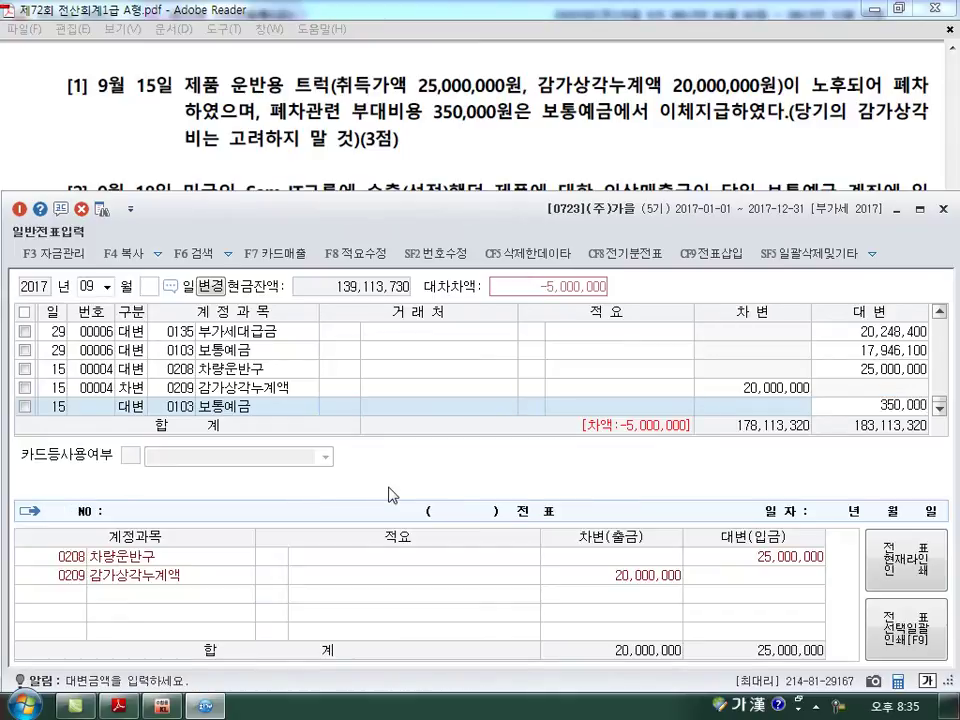
key("Return")
- Balance the September 15 voucher with a debit line for 970 유형자산처분손실 of 5,350,000
type("3")
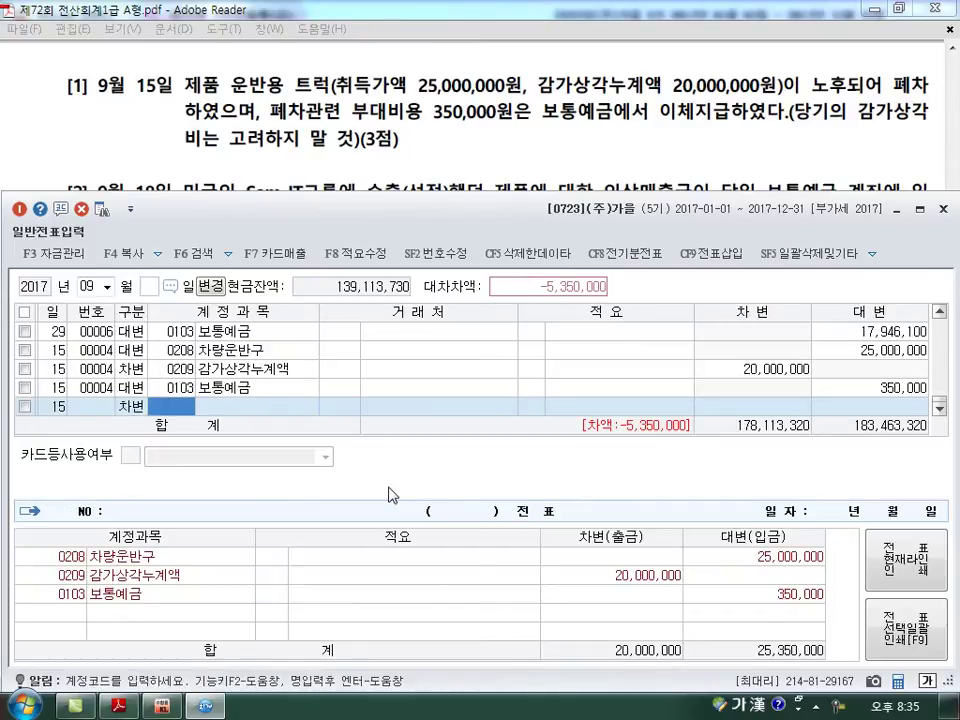
type("970")
key("Return")
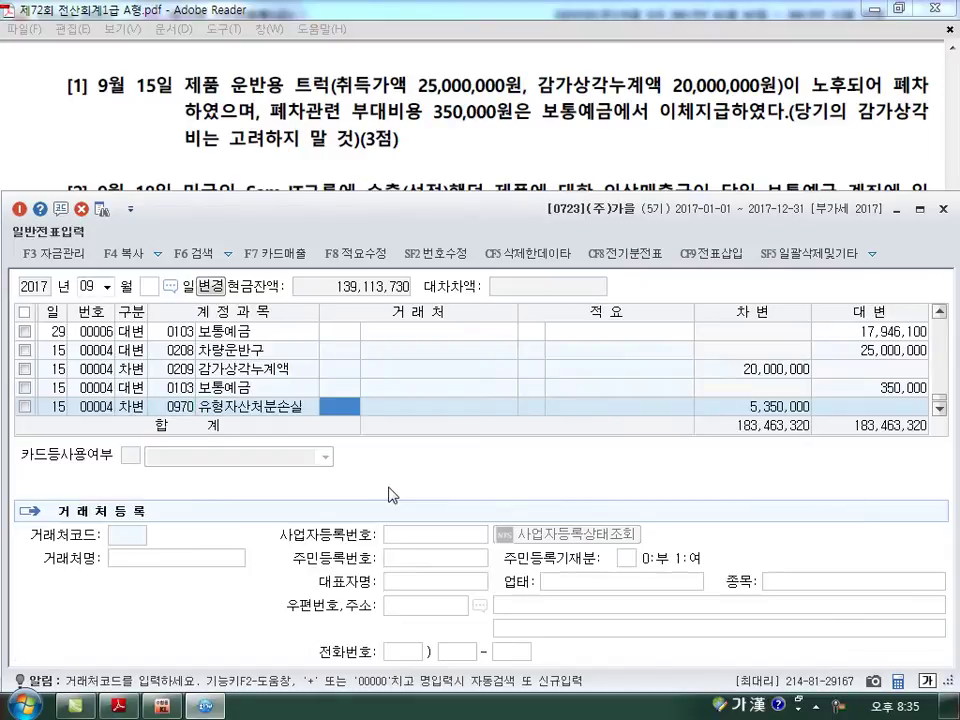
key("Left")
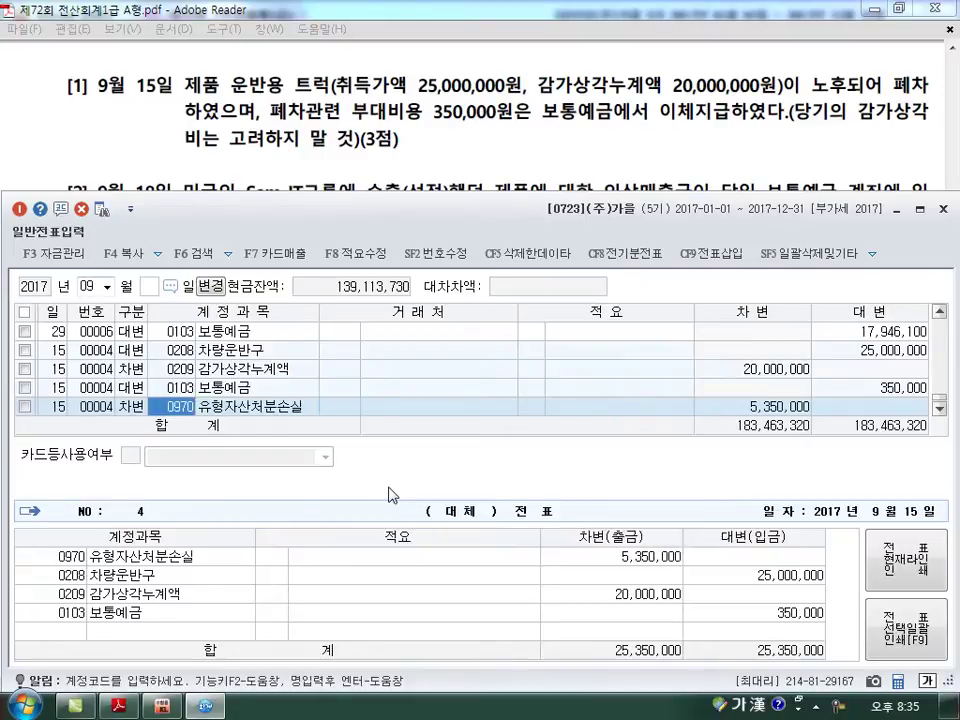
key("Return")
- Read item [2] in the exam PDF, noting the dollar receivable, contract date and shipping date
scroll(389, 494, "down", 2)
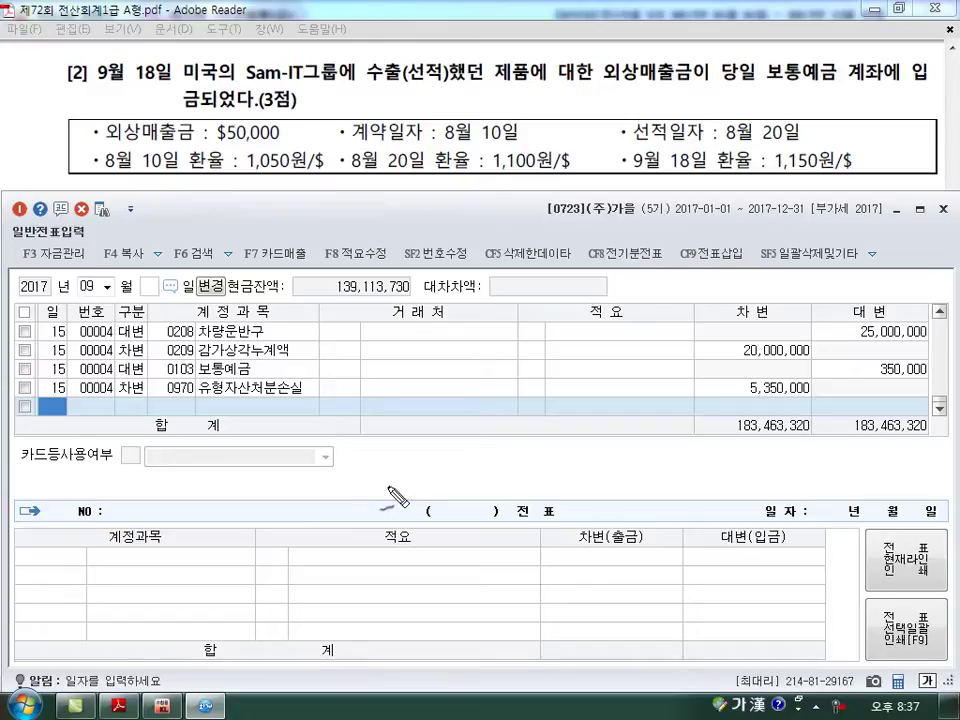
mouse_move(287, 160)
left_mouse_down()
mouse_move(240, 100)
mouse_move(228, 118)
left_mouse_up()
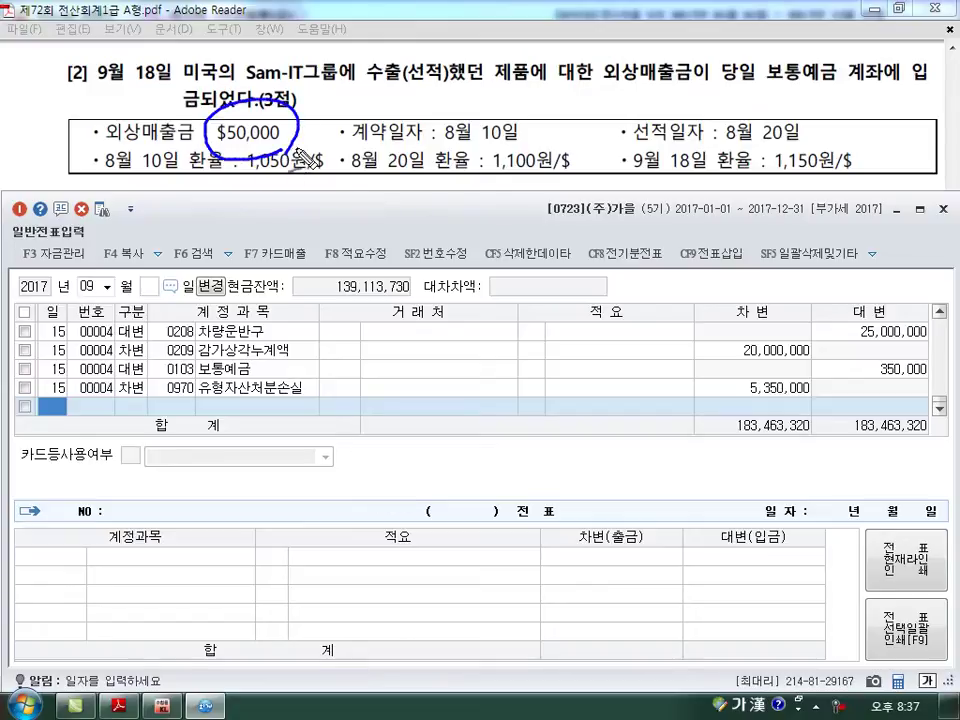
left_click_drag(455, 142, 505, 142)
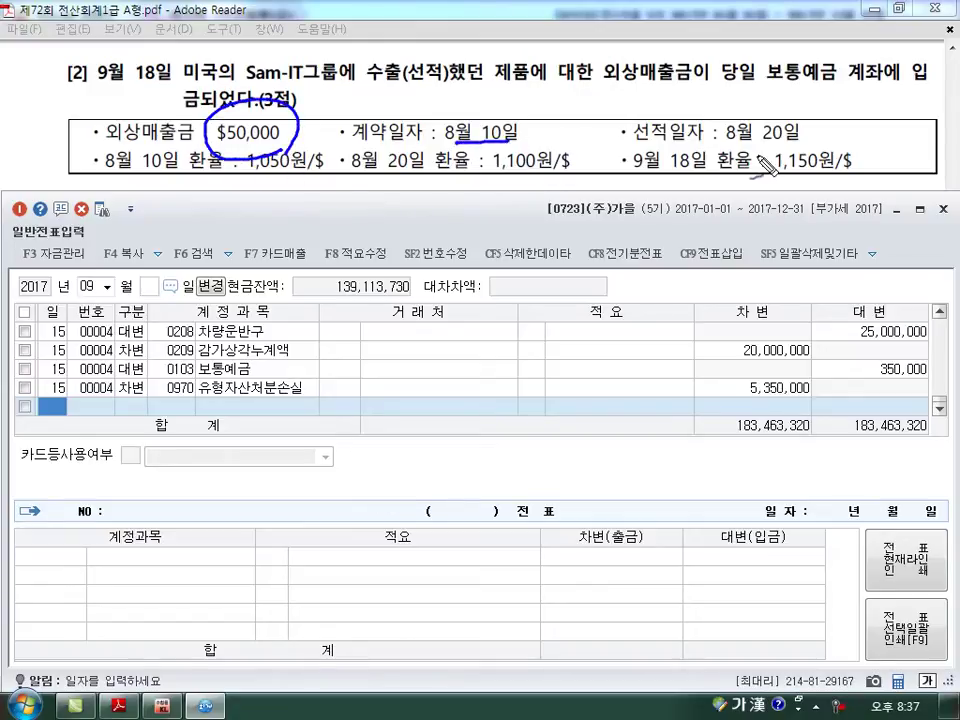
left_click_drag(805, 105, 815, 130)
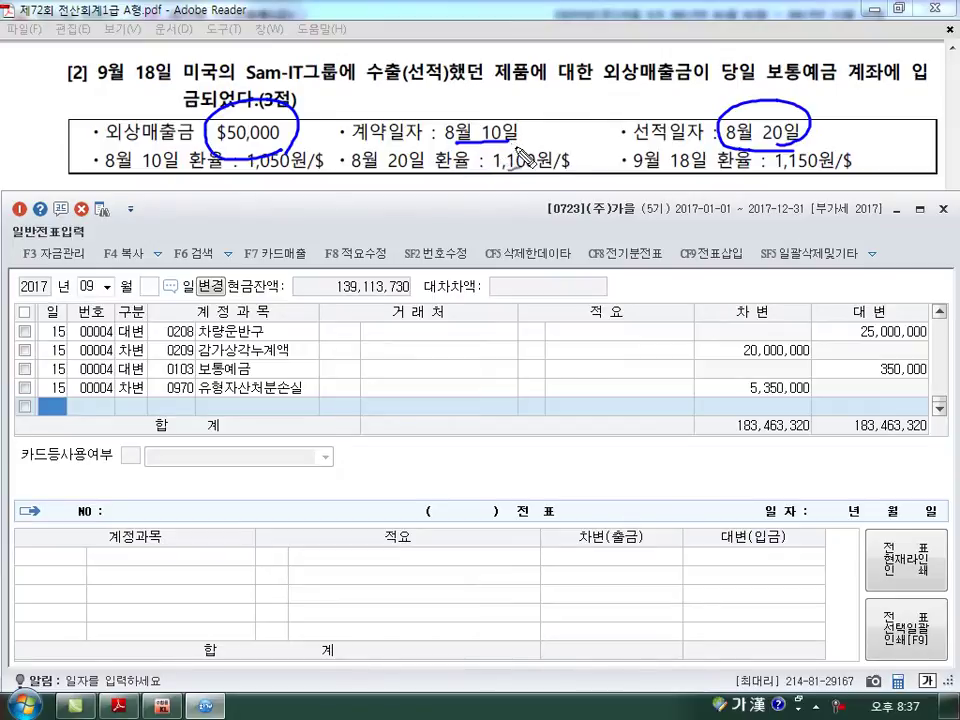
left_click_drag(637, 145, 666, 146)
mouse_move(606, 158)
left_mouse_down()
mouse_move(620, 154)
mouse_move(627, 132)
mouse_move(616, 134)
mouse_move(612, 118)
left_mouse_up()
mouse_move(304, 146)
left_mouse_down()
mouse_move(440, 78)
mouse_move(634, 101)
mouse_move(612, 97)
left_mouse_up()
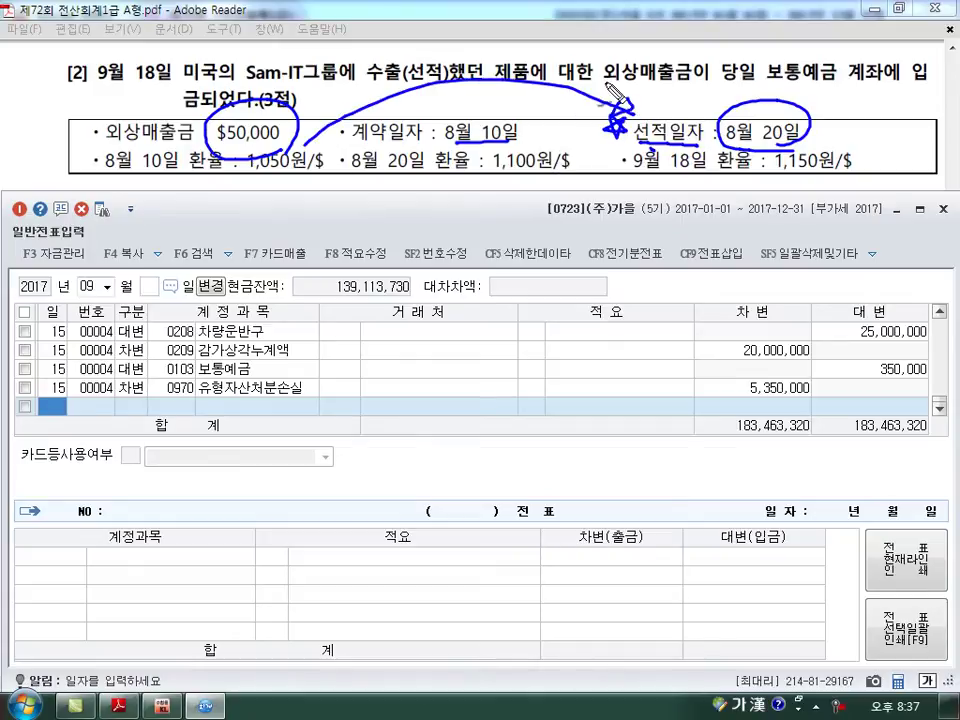
key("Escape")
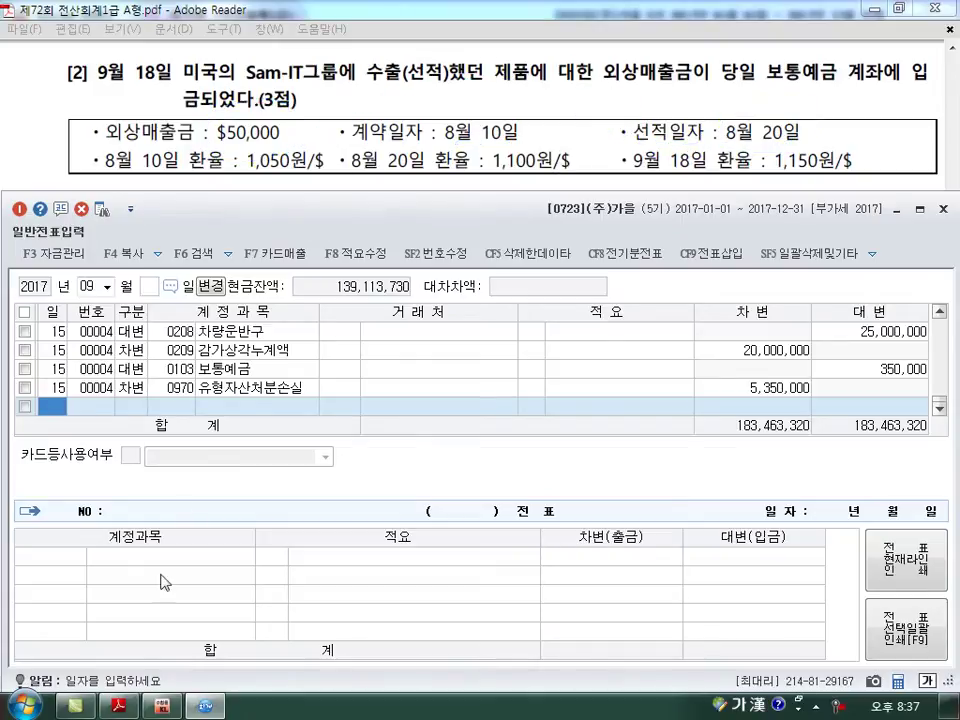
- Open 매입매출전표입력 from the KcLep main menu and look up the entries of August 10
left_click(161, 706)
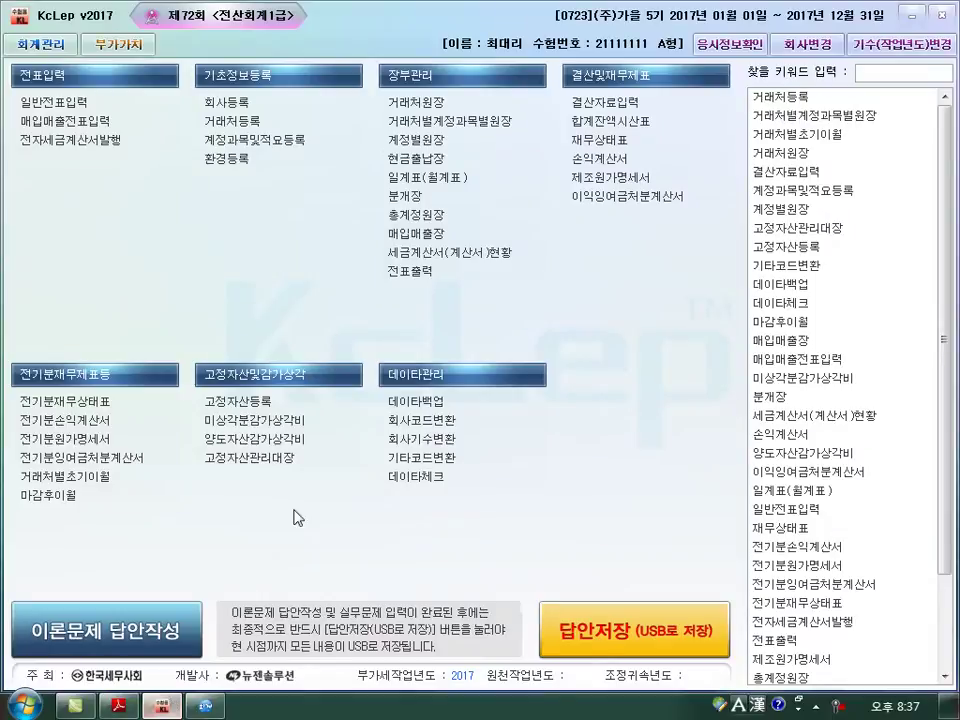
left_click(105, 122)
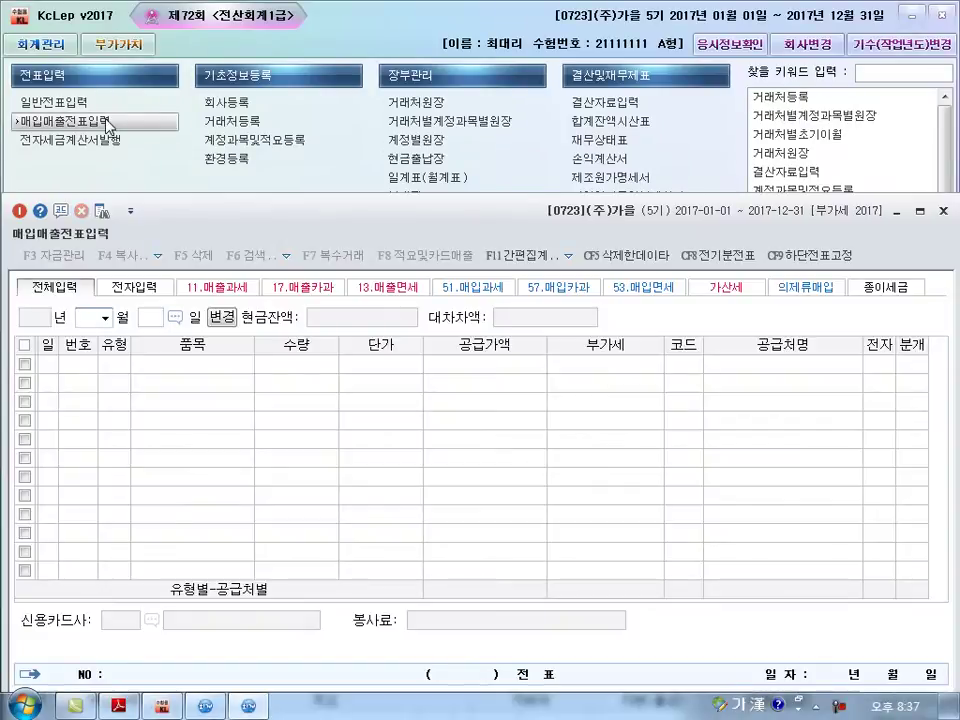
type("08")
key("Return")
type("10")
key("Return")
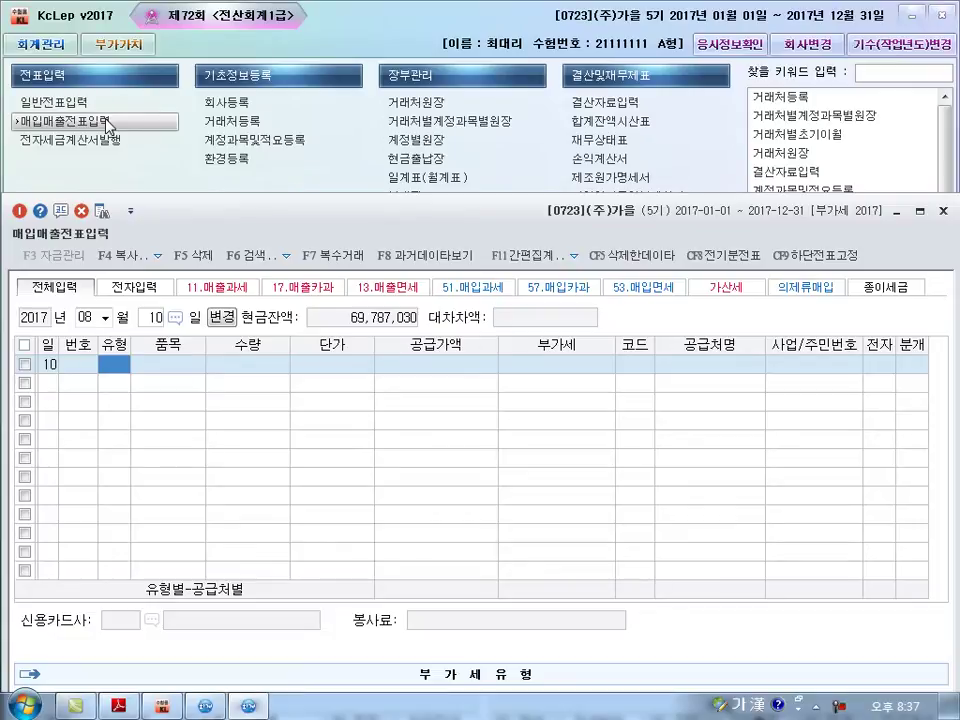
- Look up the August 20 entries in 매입매출전표입력 and view the journal lines of the Sam-IT그룹 export sale
left_click(152, 318)
type("20")
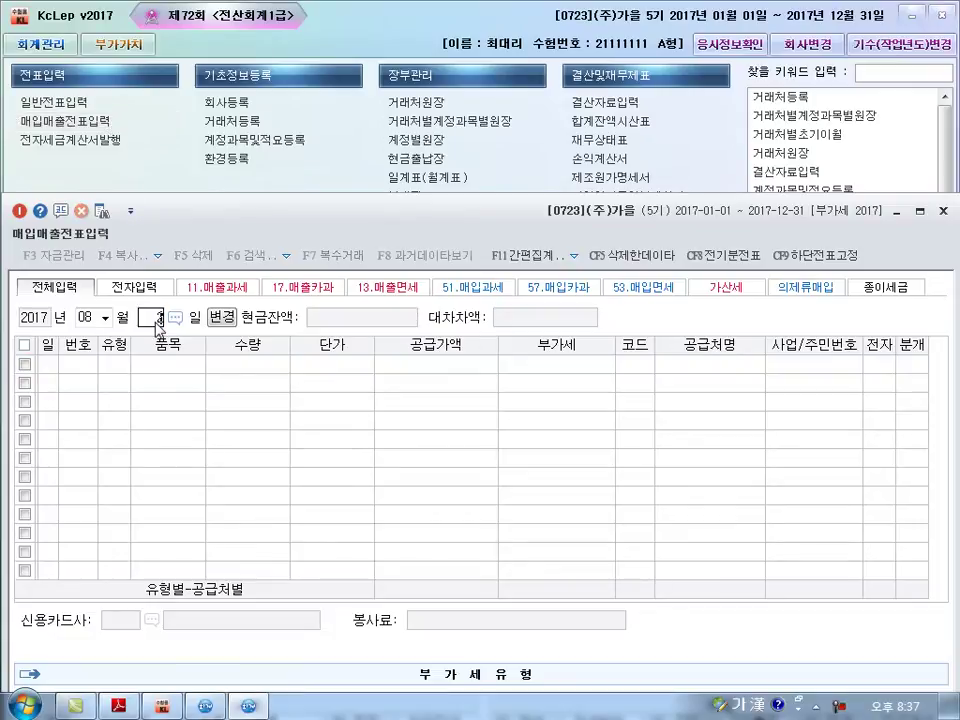
key("Return")
left_click(170, 402)
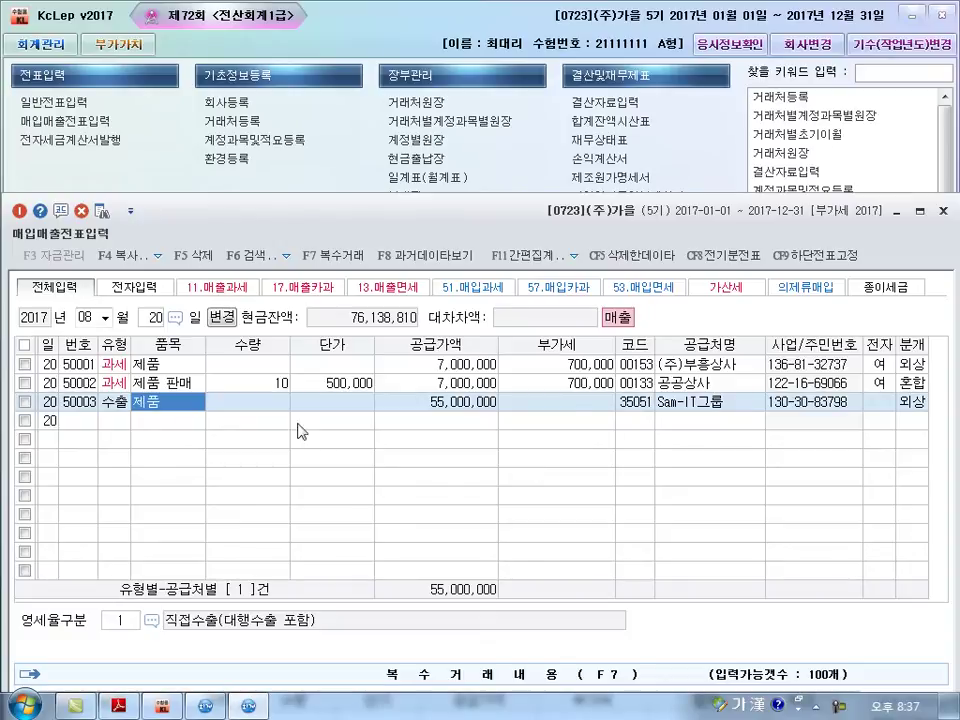
left_click(49, 403)
left_click_drag(342, 220, 342, 60)
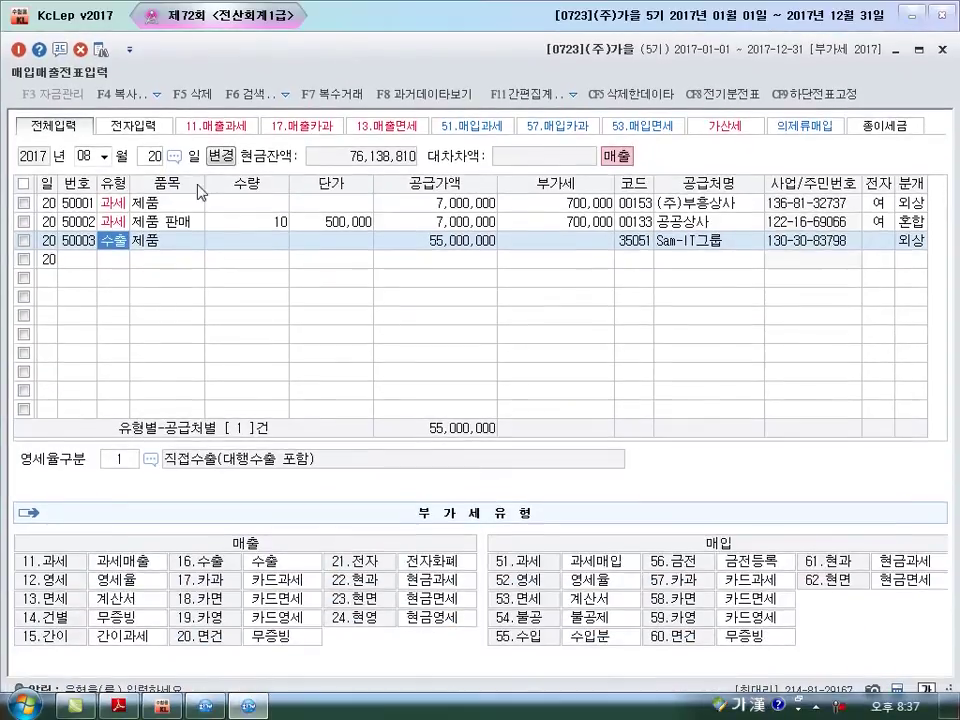
left_click(50, 246)
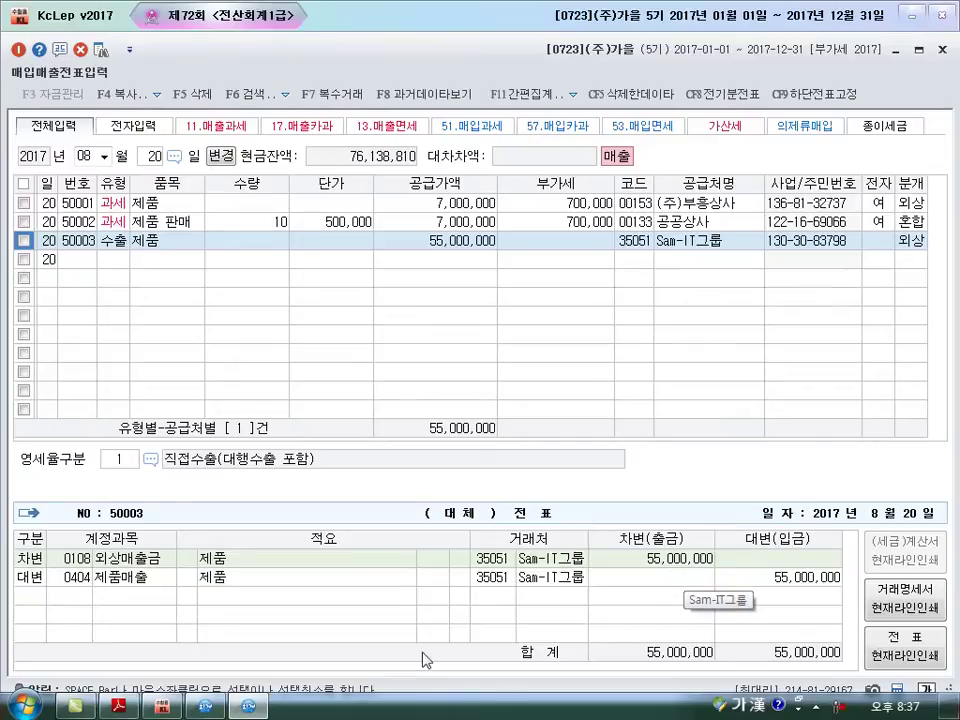
- Return to the exam PDF and compare item [2]'s $50,000 receivable with the shipping date and its exchange rate
left_click(137, 701)
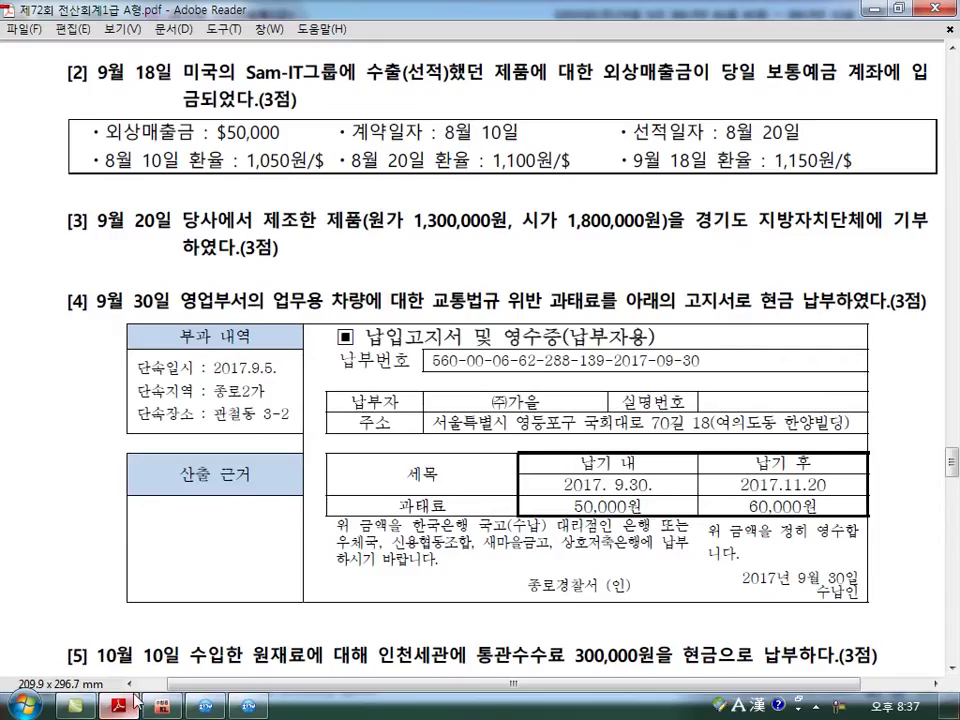
mouse_move(235, 100)
left_mouse_down()
mouse_move(208, 150)
mouse_move(288, 98)
left_mouse_up()
left_click_drag(728, 146, 786, 145)
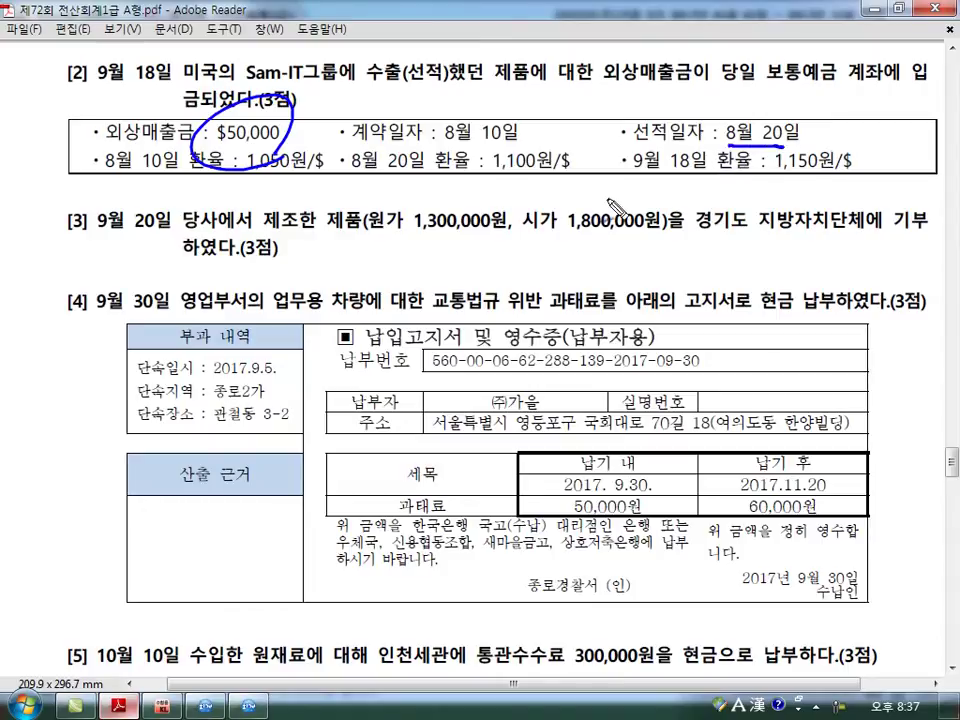
left_click_drag(483, 172, 545, 172)
left_click_drag(418, 150, 390, 180)
left_click_drag(397, 152, 428, 177)
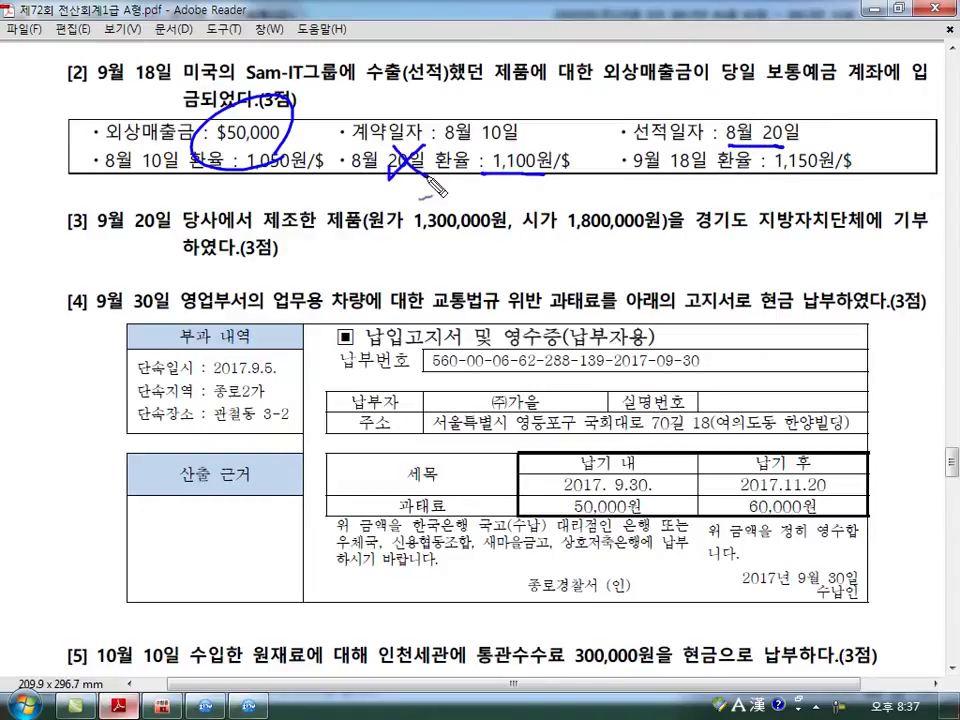
mouse_move(490, 185)
left_mouse_down()
mouse_move(518, 212)
mouse_move(548, 210)
mouse_move(537, 222)
left_mouse_up()
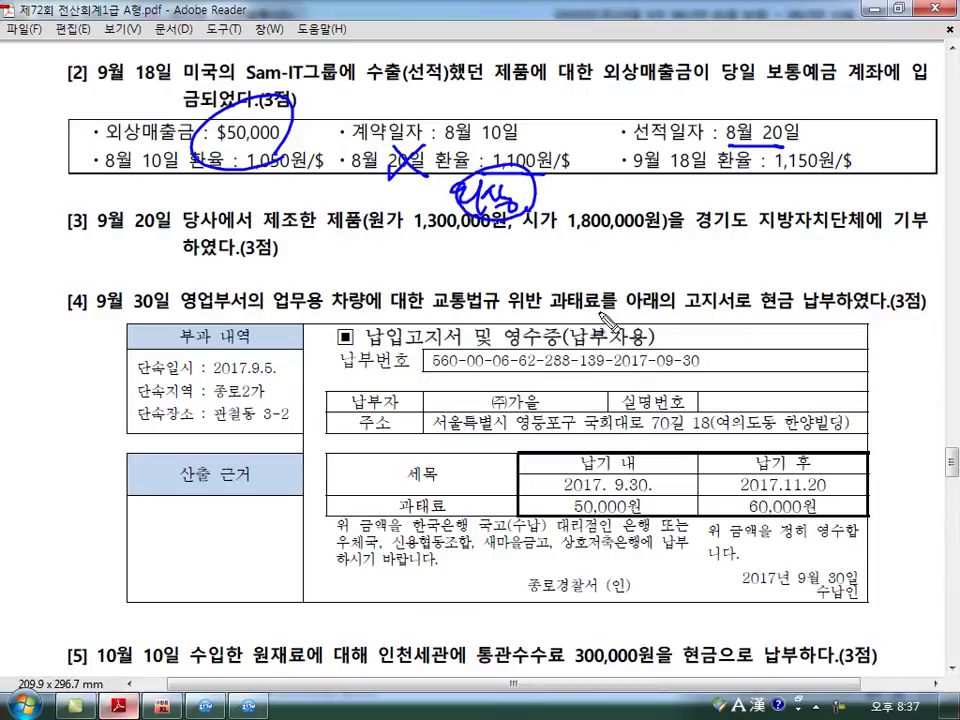
key("Escape")
- Back in 일반전표입력, enter a September 18 credit line for 외상매출금 (108) with Sam-IT그룹 for 55,000,000
key("alt+Tab")
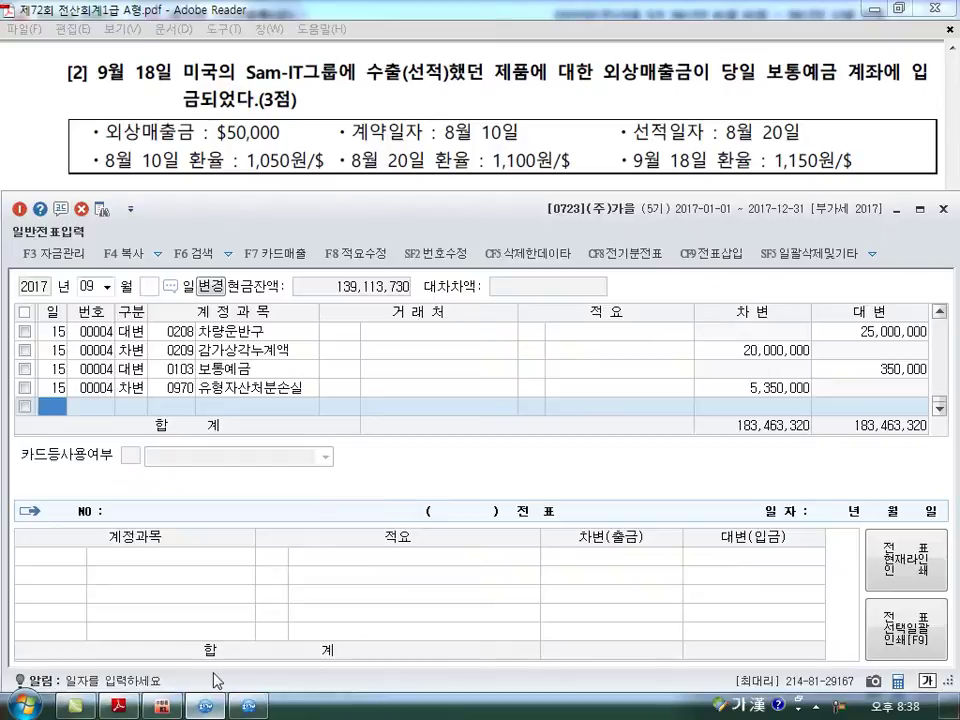
type("18")
key("Return")
type("4")
key("Return")
type("108")
key("Return")
type("그룹")
key("Return")
key("Return")
type("55000000")
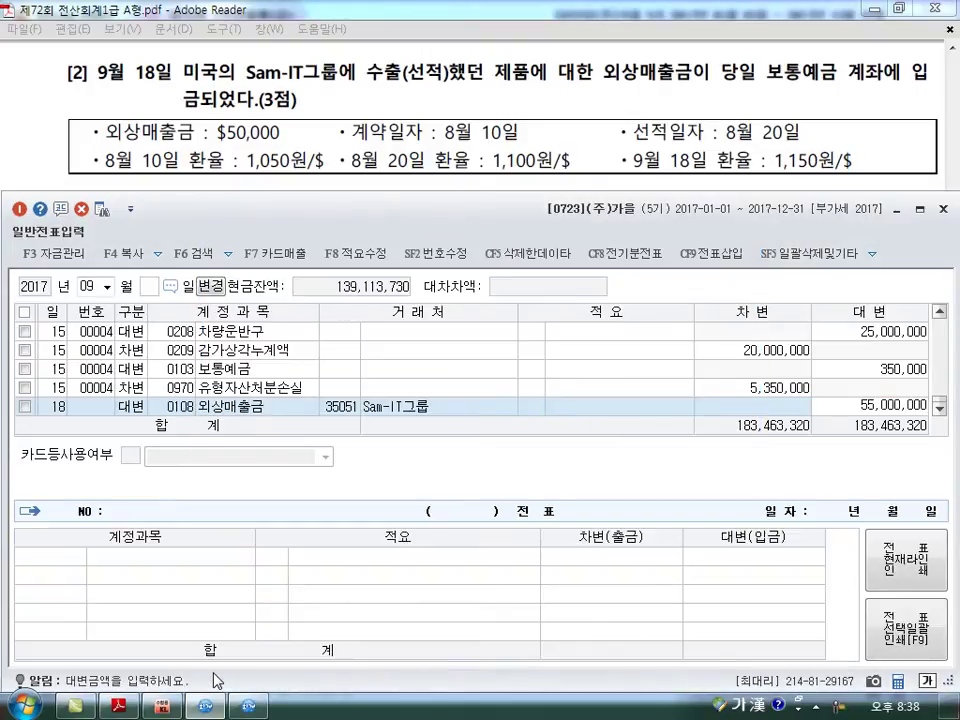
key("Return")
- Add a September 18 debit line for 보통예금 (103) with the amount 57,500,000
type("18")
key("Return")
type("3")
key("Return")
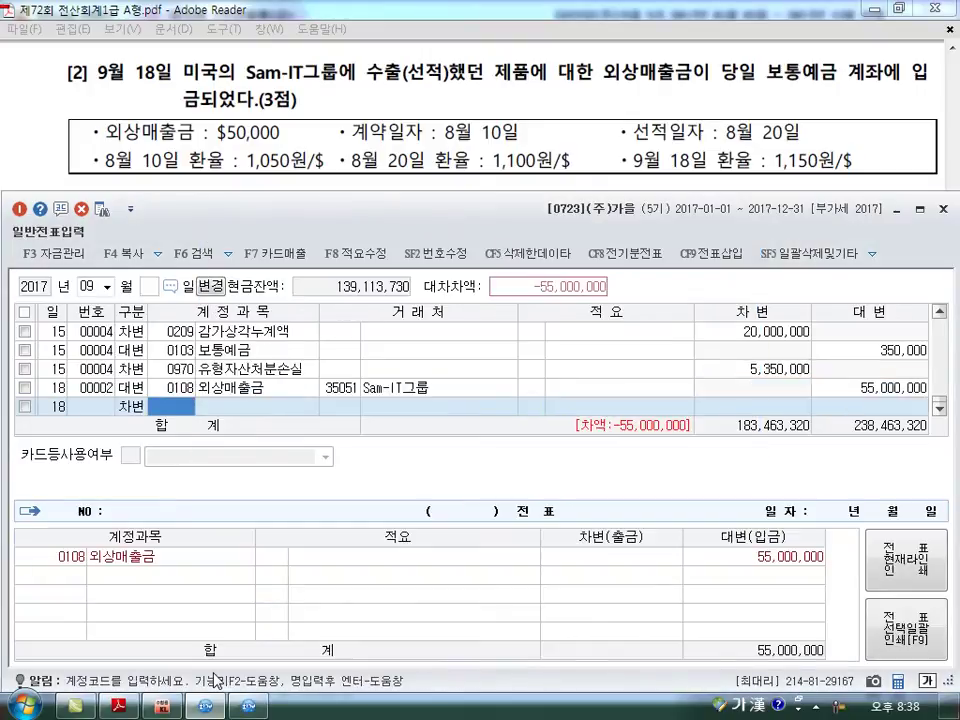
type("103")
key("Return")
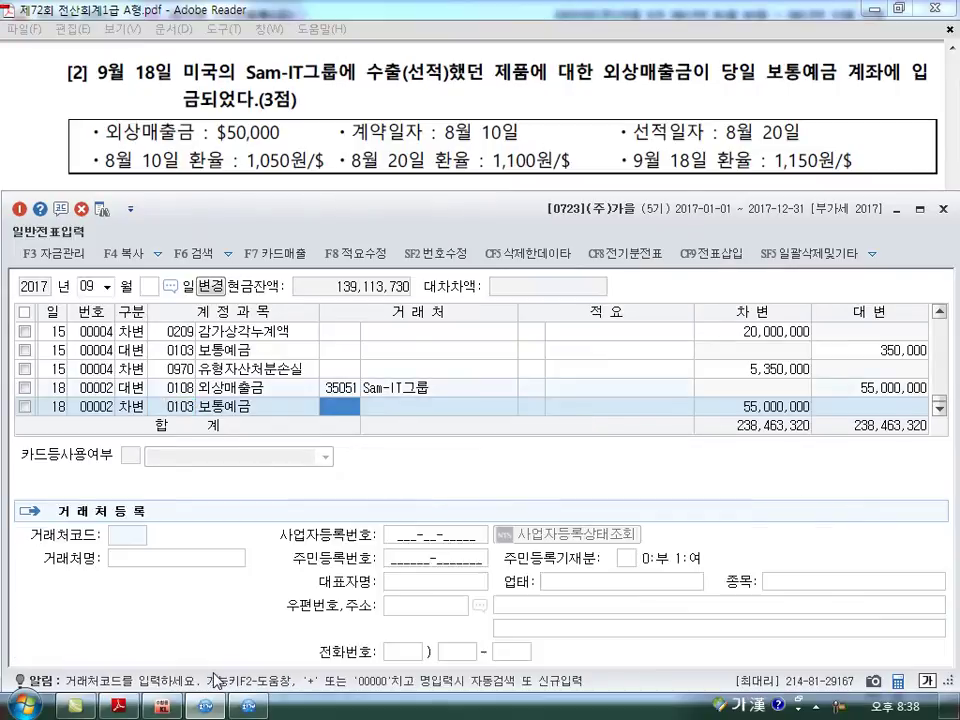
key("Return")
key("Return")
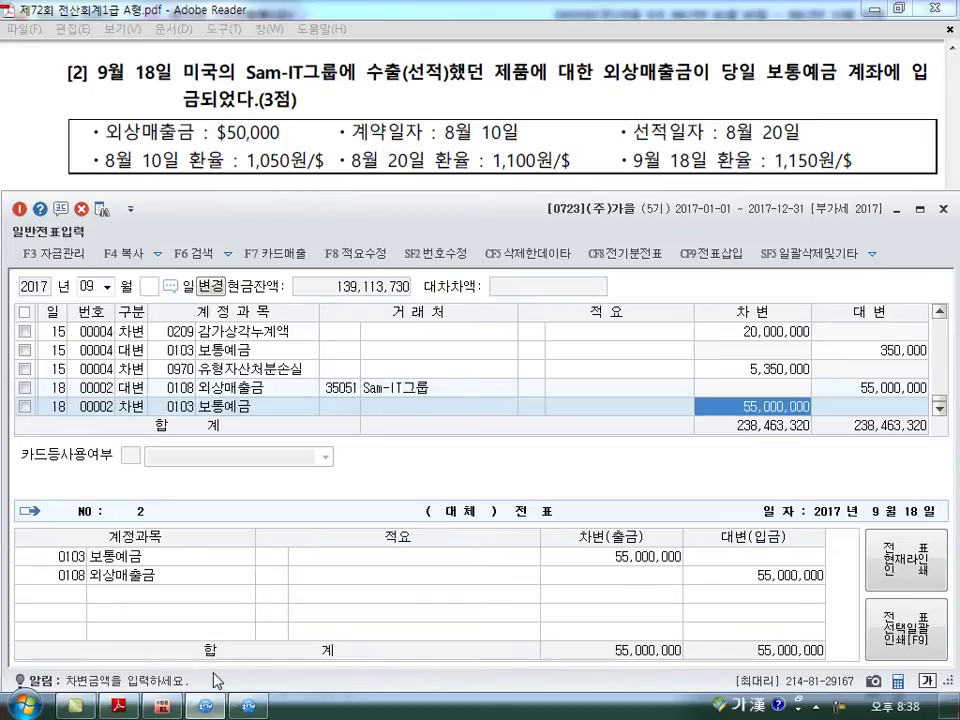
type("57500000")
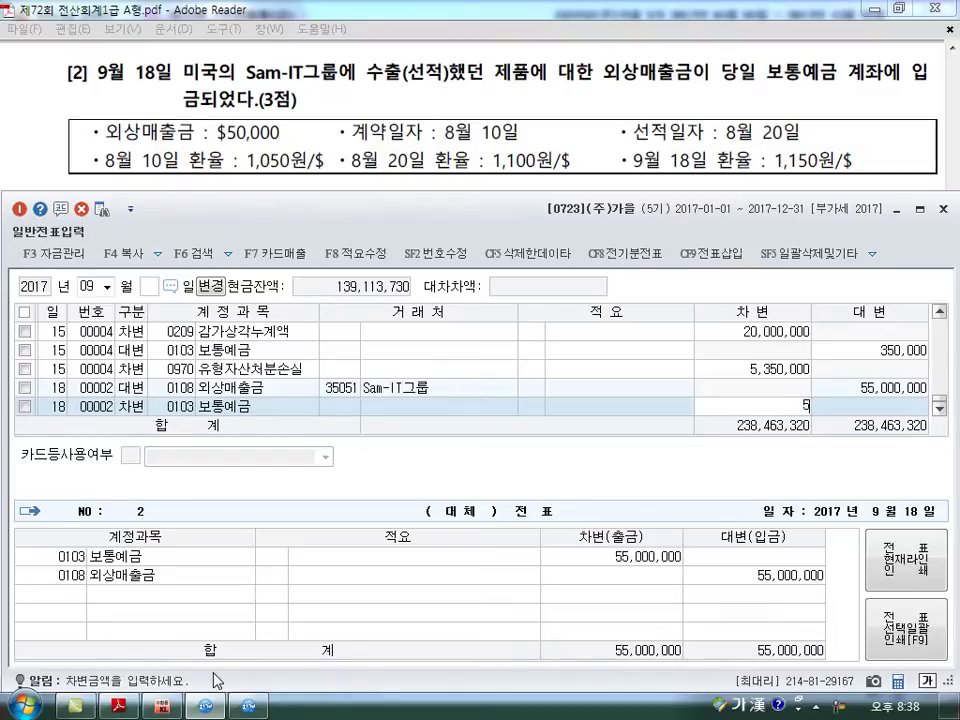
key("Return")
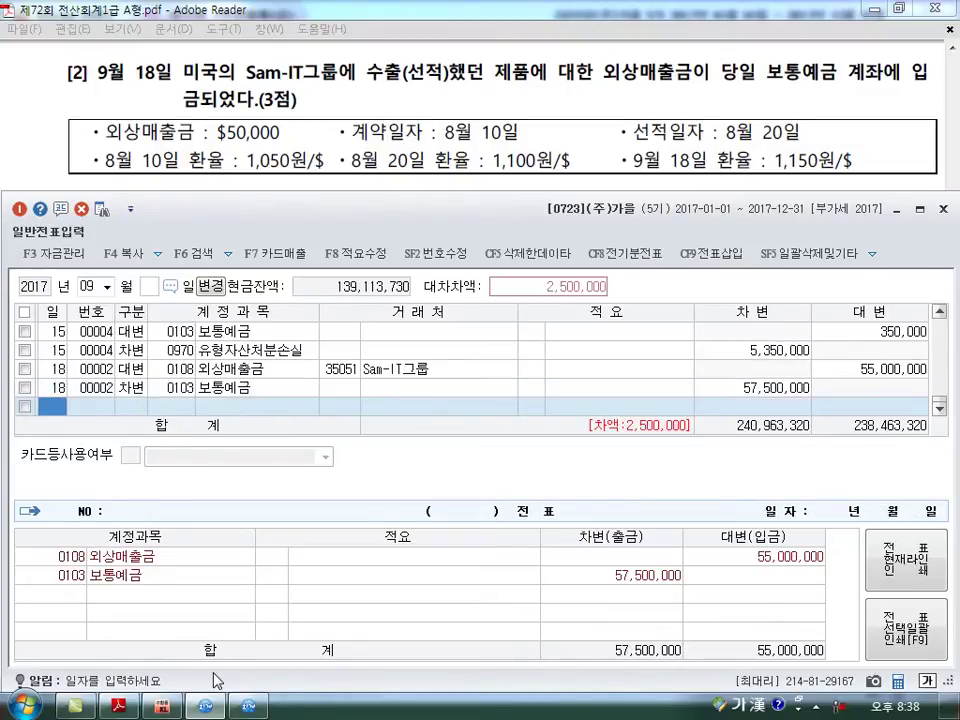
- Complete the September 18 voucher with a credit line for 외환차익 (0907) of 2,500,000
type("18")
key("Return")
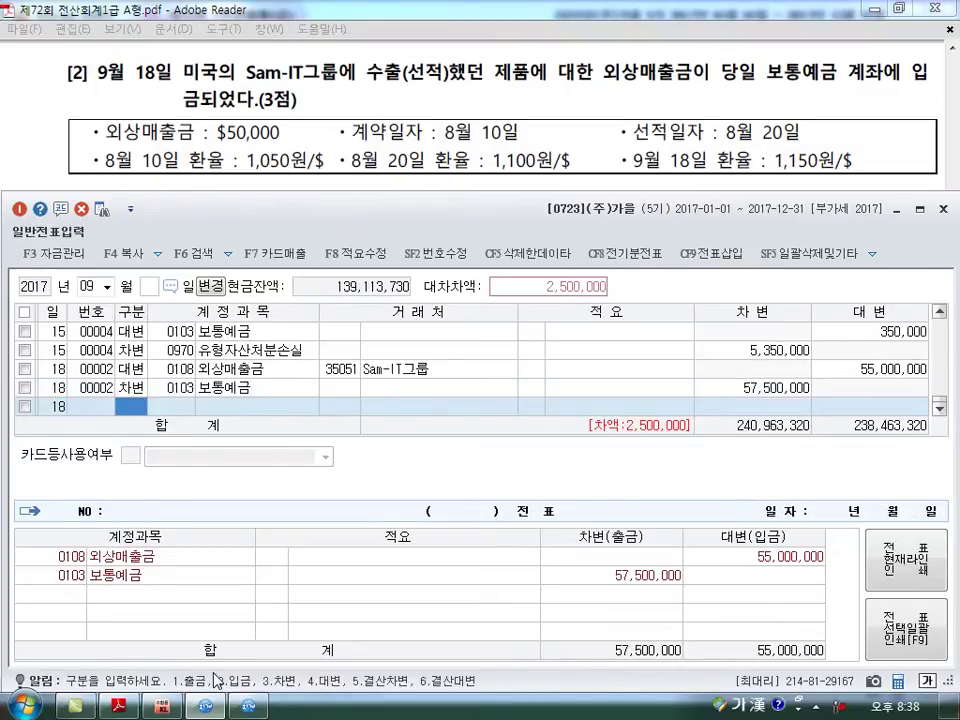
type("4")
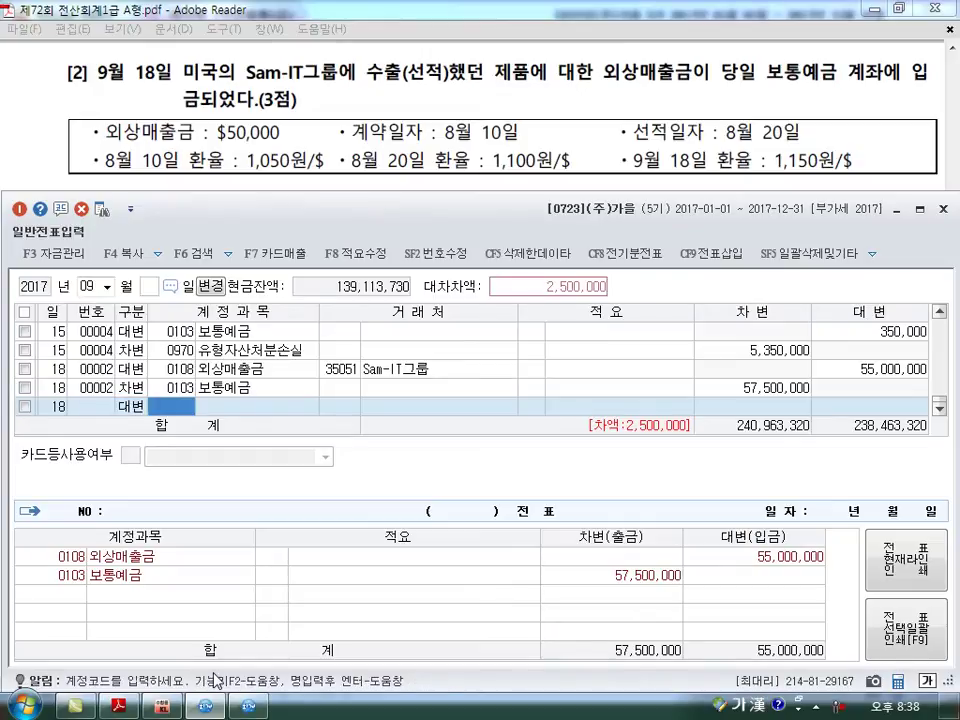
type("외환차")
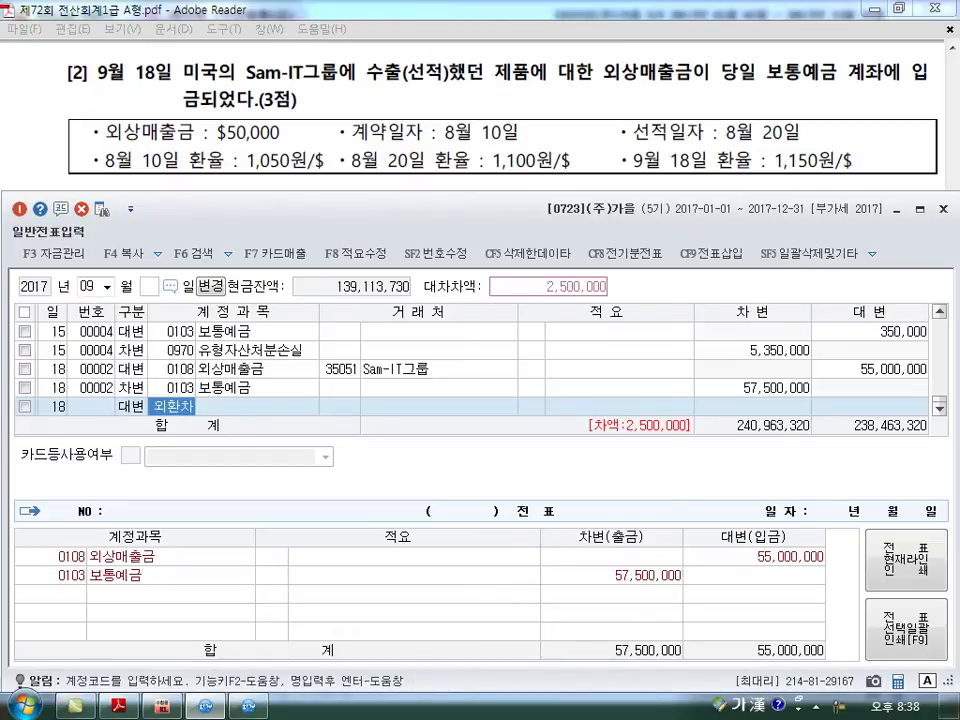
key("Return")
key("Return")
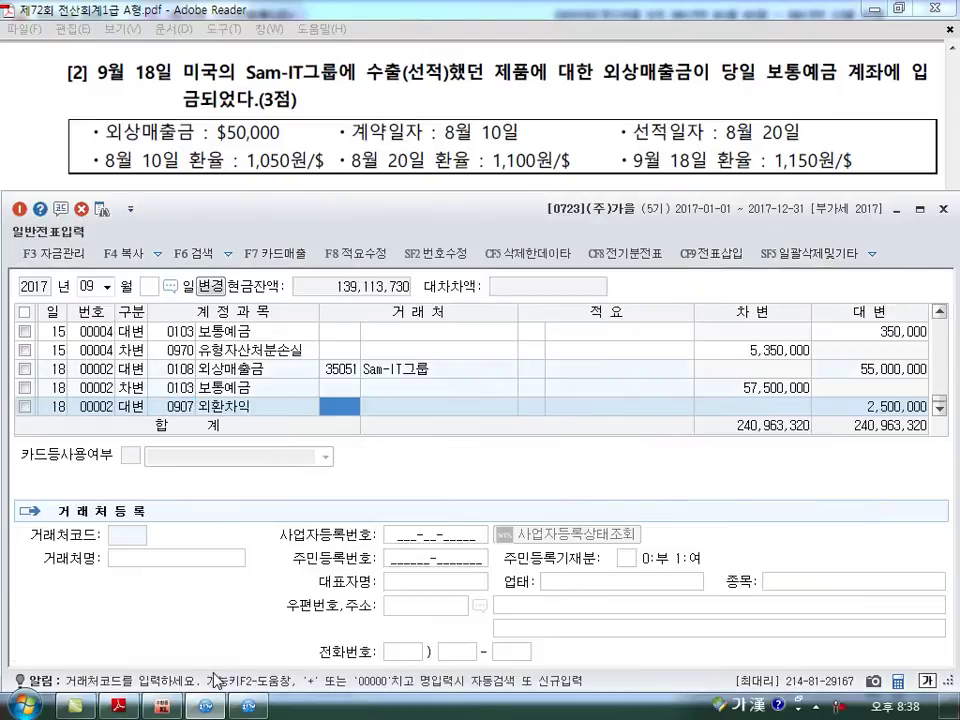
key("Down")
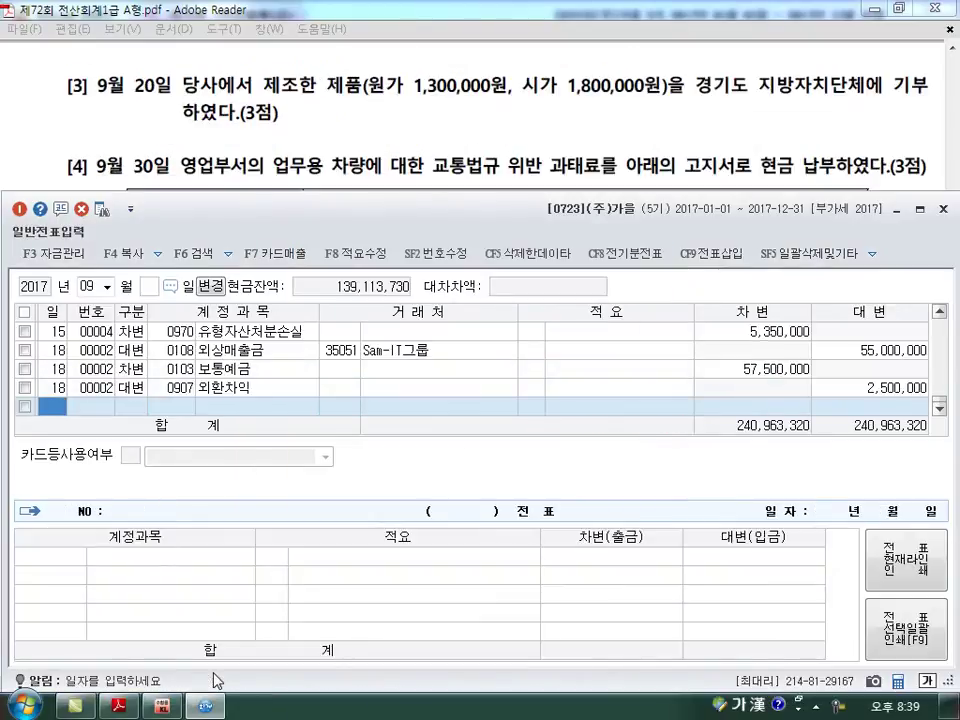
- Enter a September 20 credit line for 제품 (150) of 1,300,000 with 적요 8, 타계정으로 대체액 손익계산서 반영분
type("20")
key("Return")
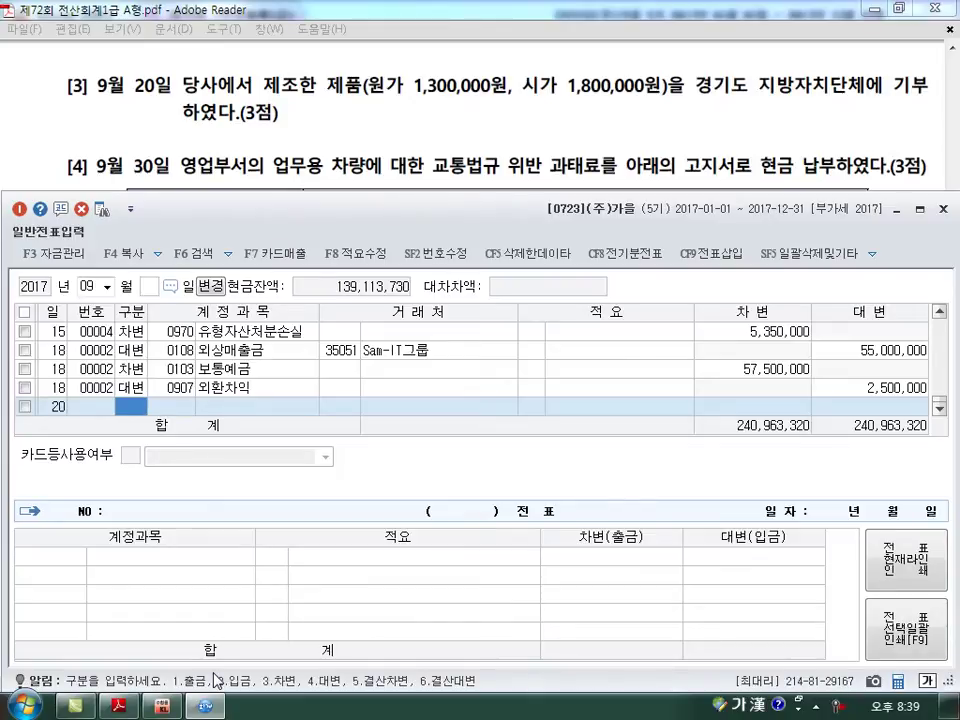
type("4")
key("Return")
type("150")
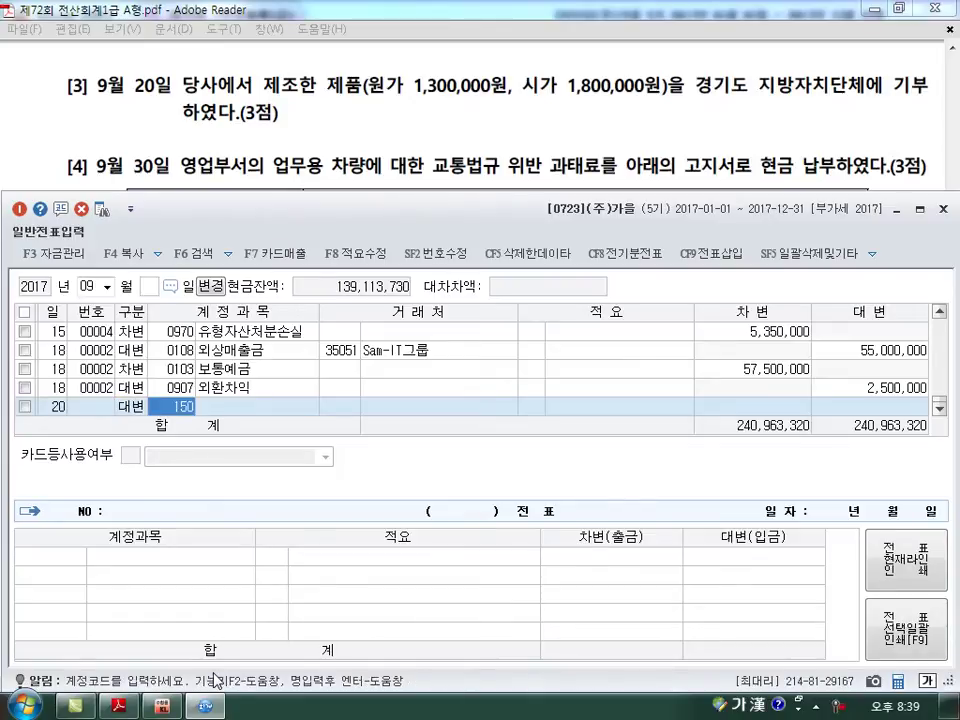
key("Return")
key("Return")
type("8")
key("Return")
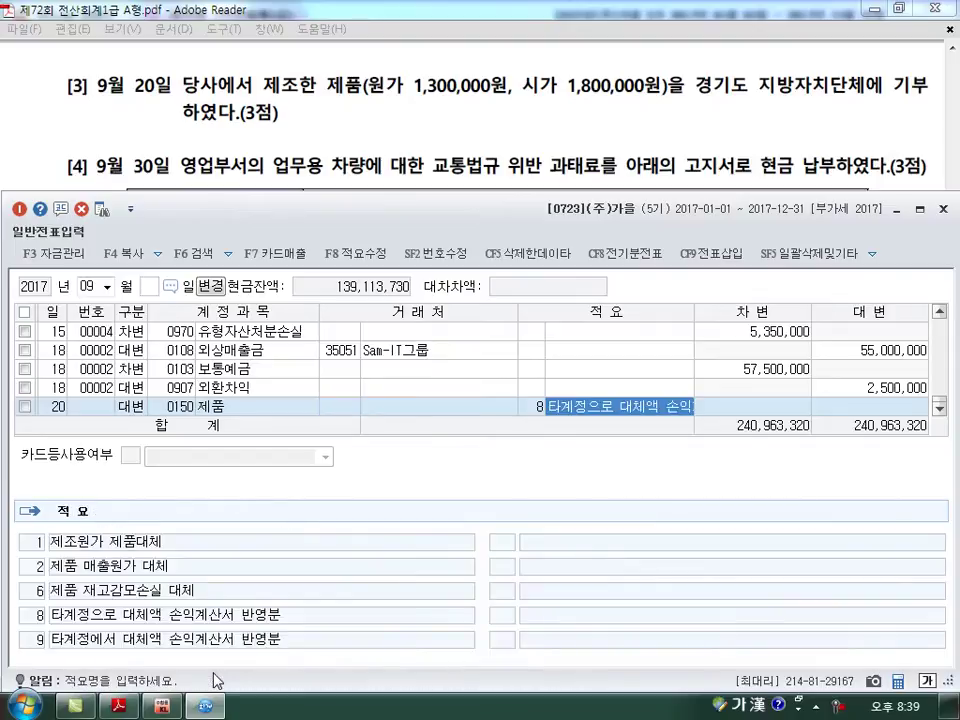
key("Return")
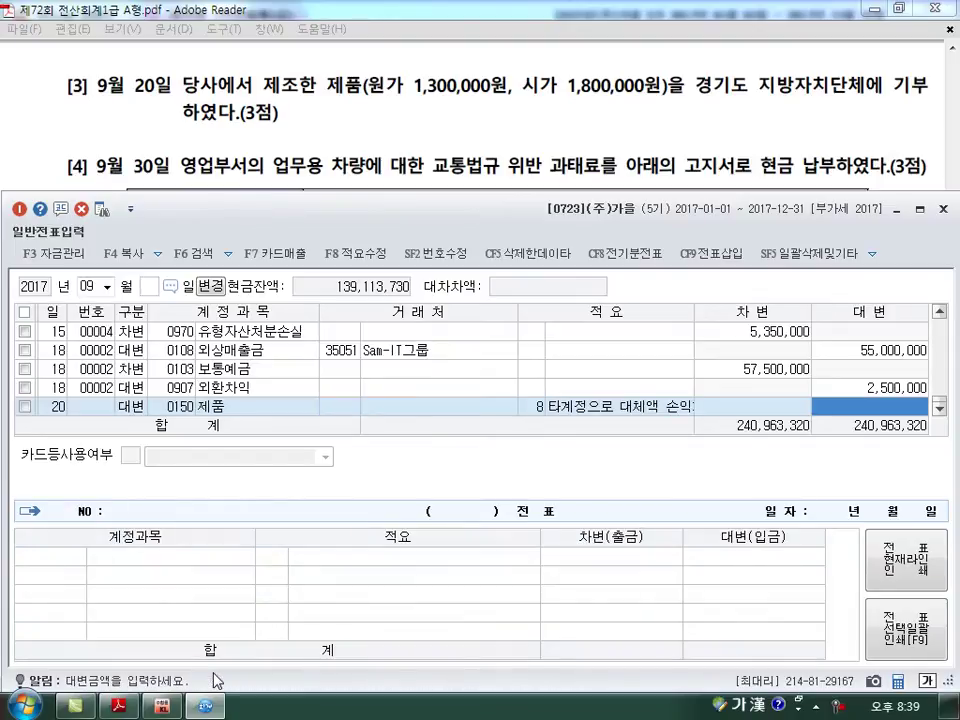
type("1300000")
key("Return")
- Add a September 20 debit line for 기부금 (953) of 1,300,000 to balance the donation voucher
key("Return")
type("39")
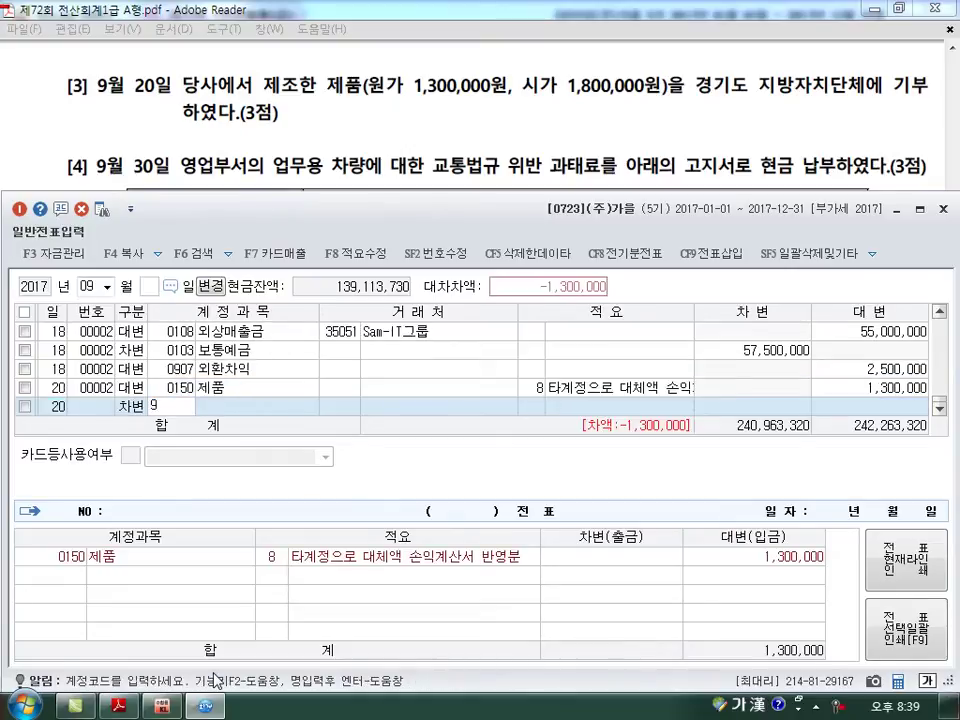
type("53")
key("Return")
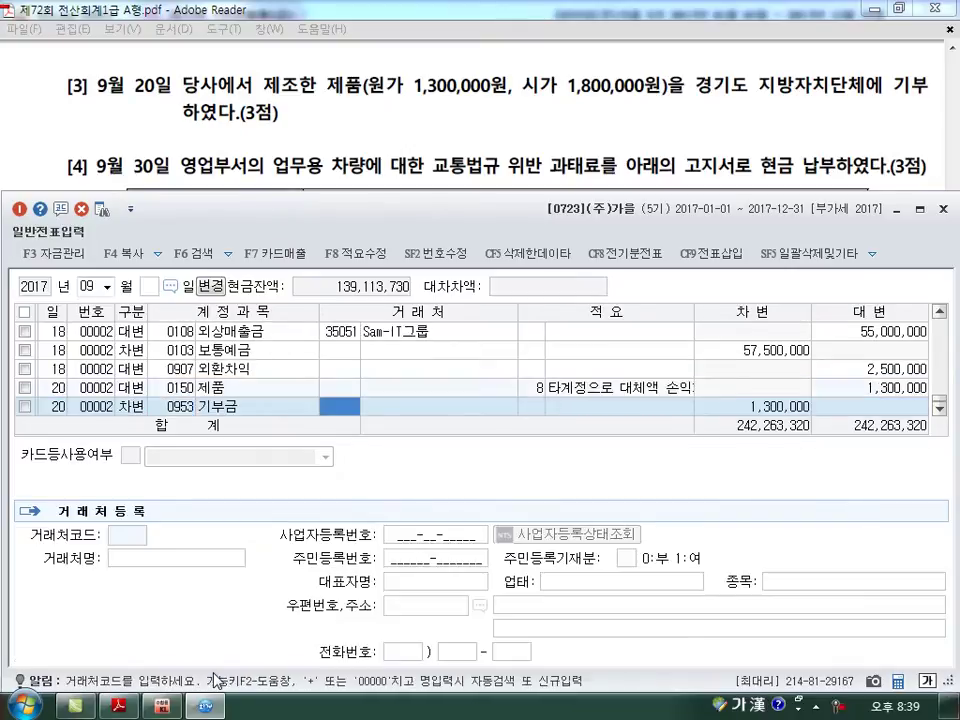
key("Return")
key("Return")
key("Return")
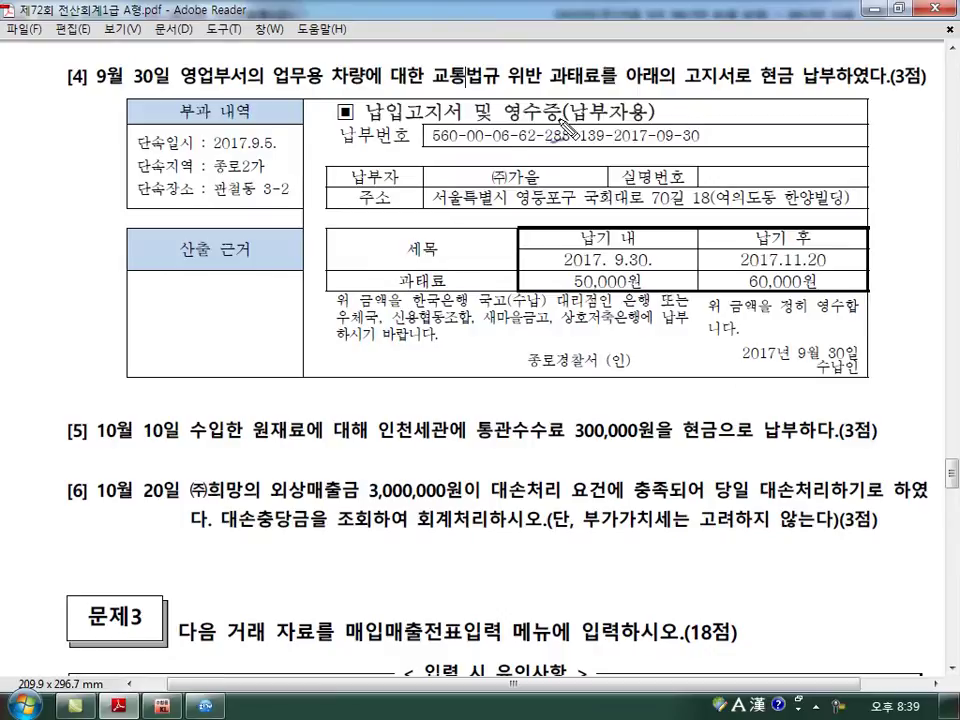
- Read item [4] in the exam PDF, marking the cash payment, the September 30 date and the 납기 내 fine amount
left_click_drag(795, 48, 772, 90)
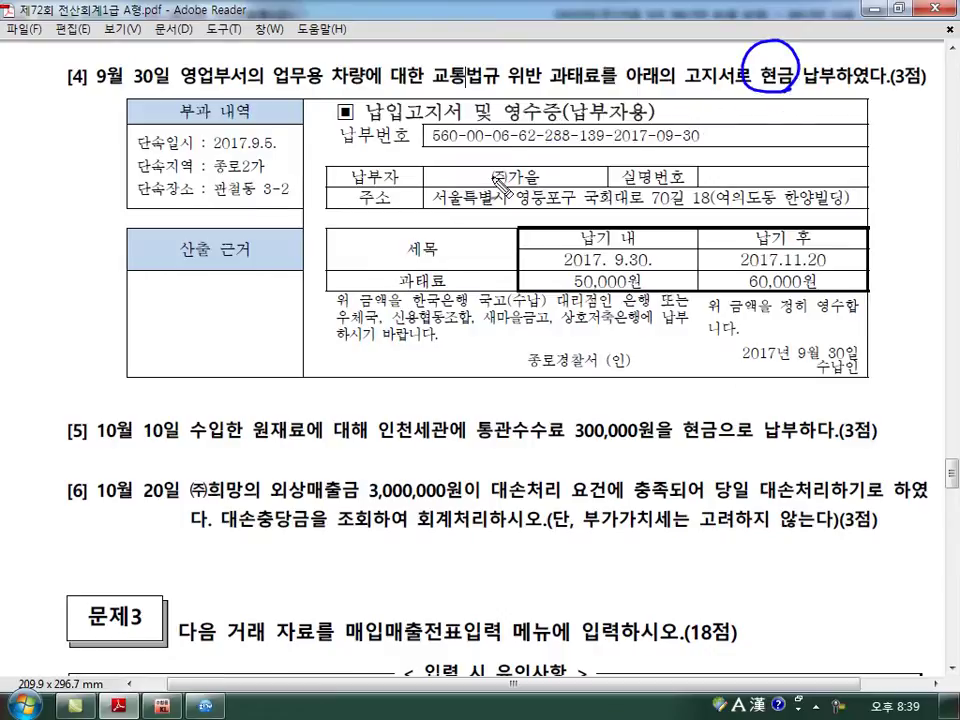
left_click_drag(96, 101, 165, 91)
mouse_move(620, 298)
left_mouse_down()
mouse_move(560, 285)
mouse_move(640, 215)
mouse_move(628, 305)
left_mouse_up()
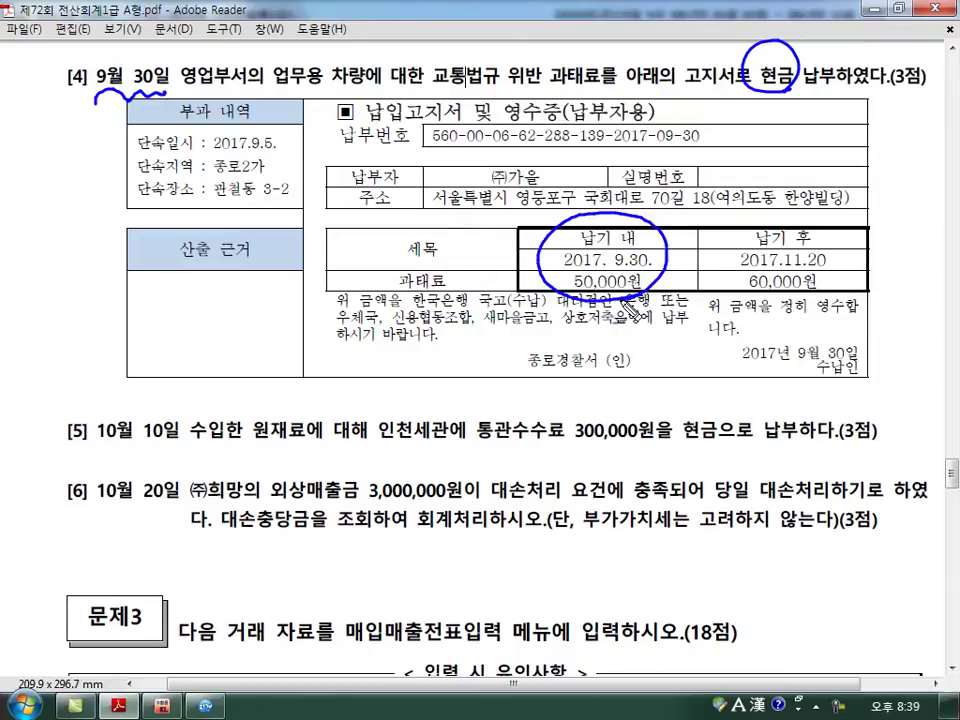
left_click_drag(797, 367, 850, 362)
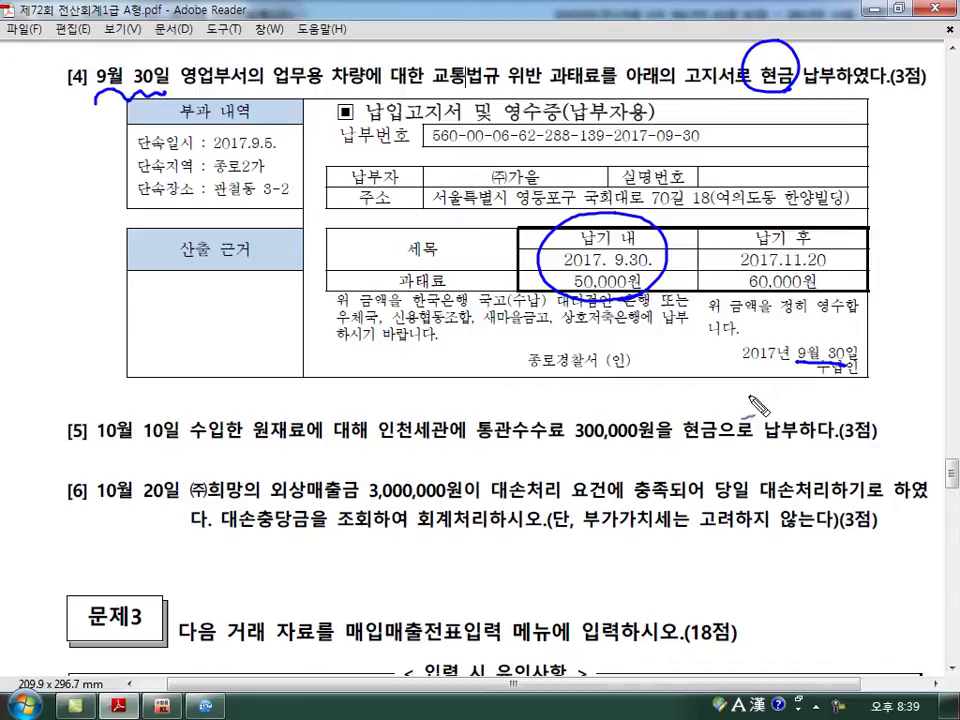
key("Escape")
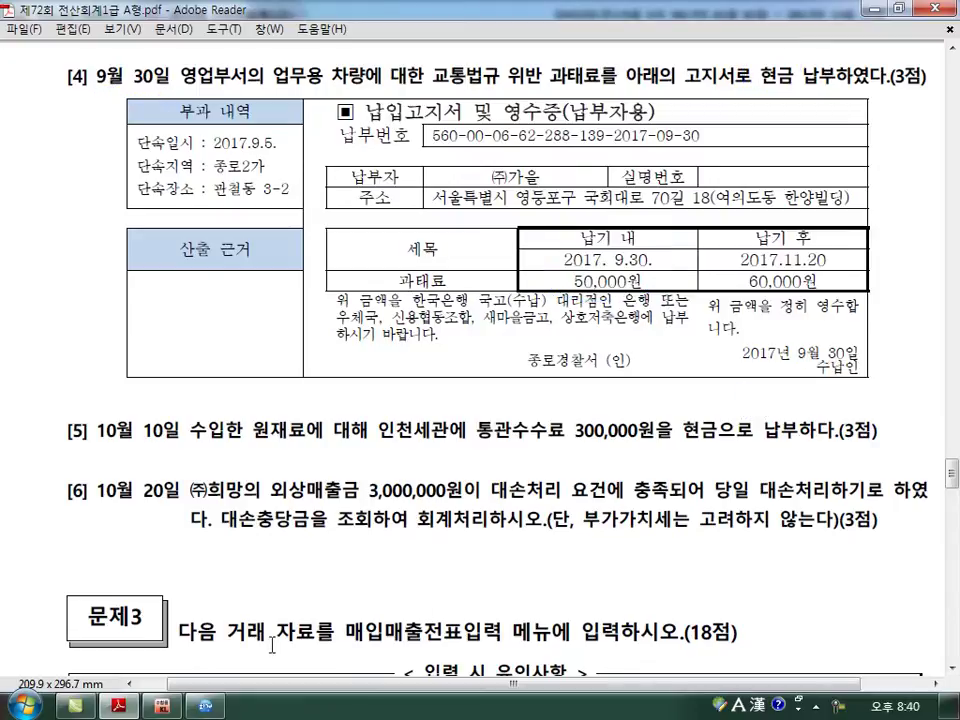
- Return to 일반전표입력 and enter a September 30 credit line for 현금 (101) of 50,000
left_click(218, 703)
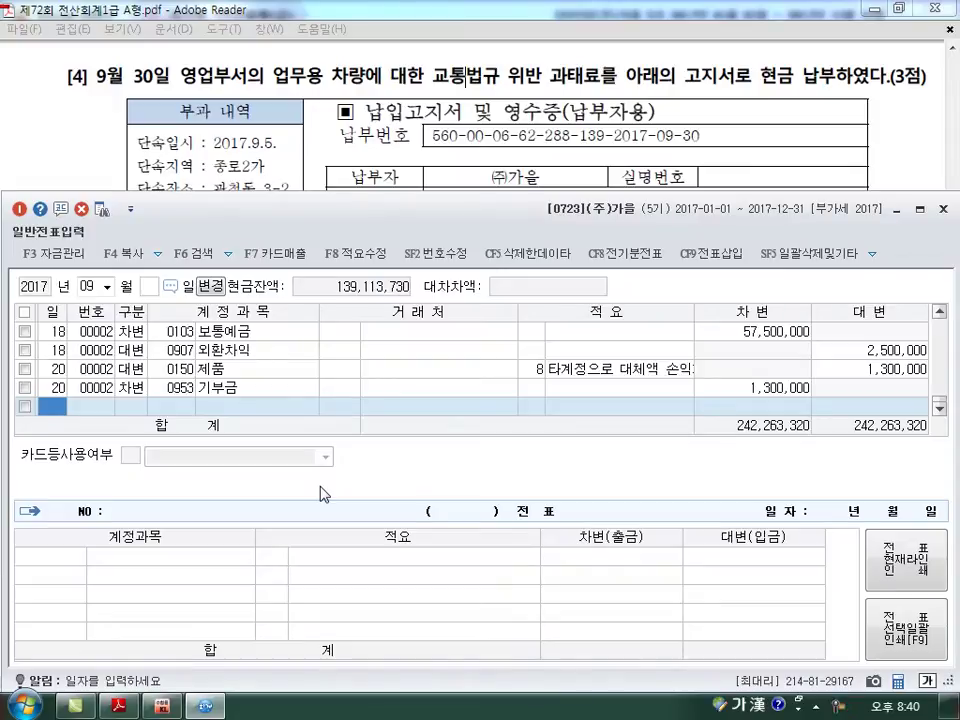
type("30")
key("Return")
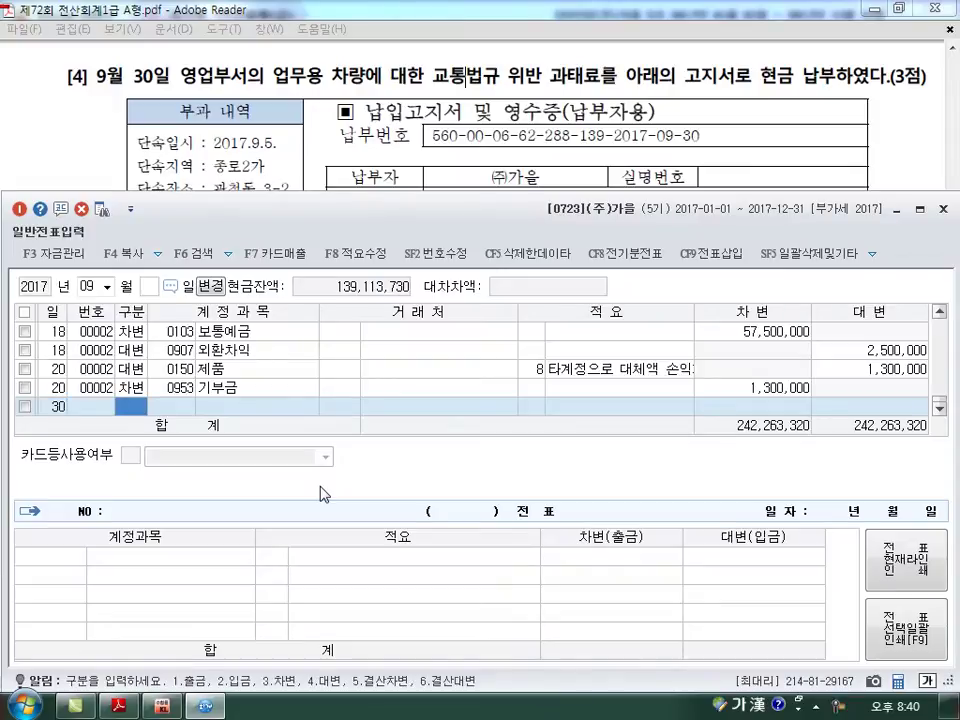
type("4")
key("Return")
type("101")
key("Return")
key("Return")
key("Return")
type("500000")
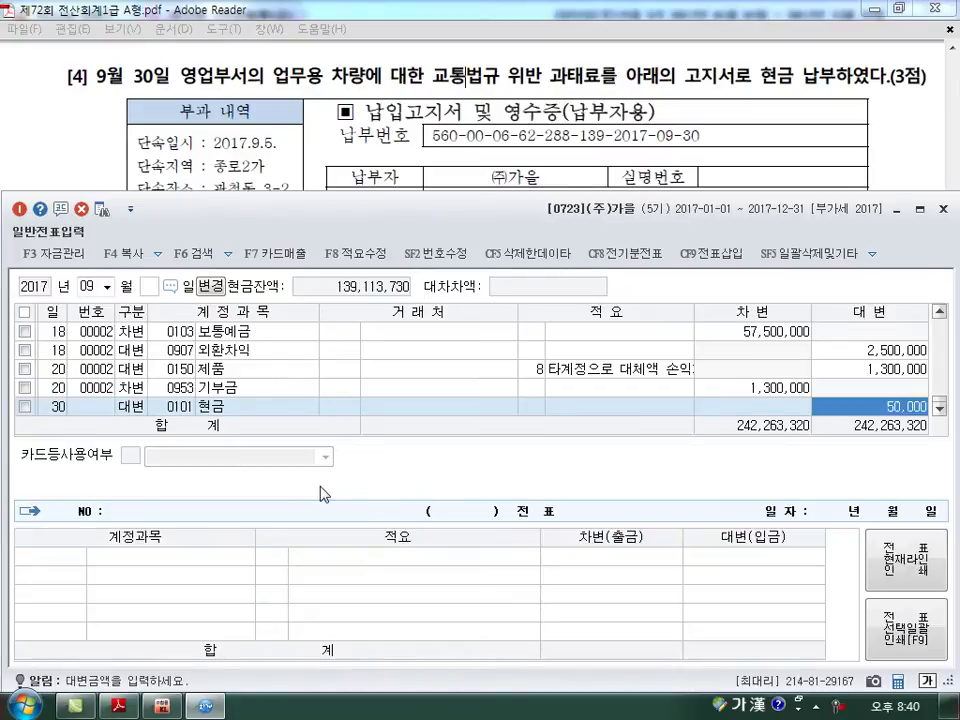
key("Return")
- Add a September 30 debit line for 세금과공과 (817) of 50,000 for the traffic fine
type("3")
key("Return")
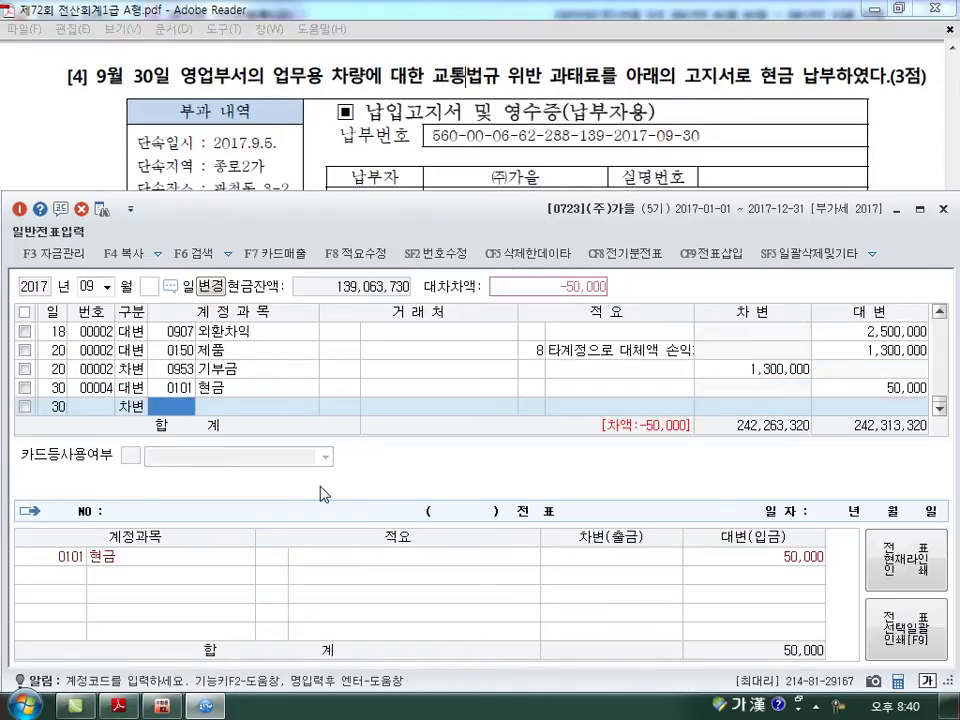
type("817")
key("Return")
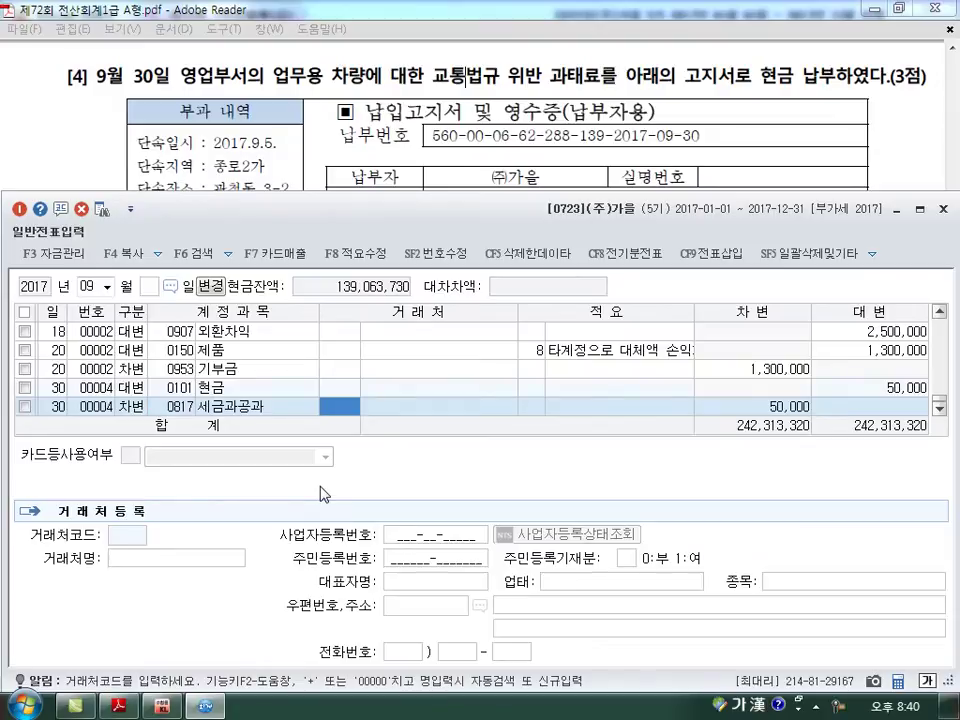
key("Return")
key("Return")
key("Return")
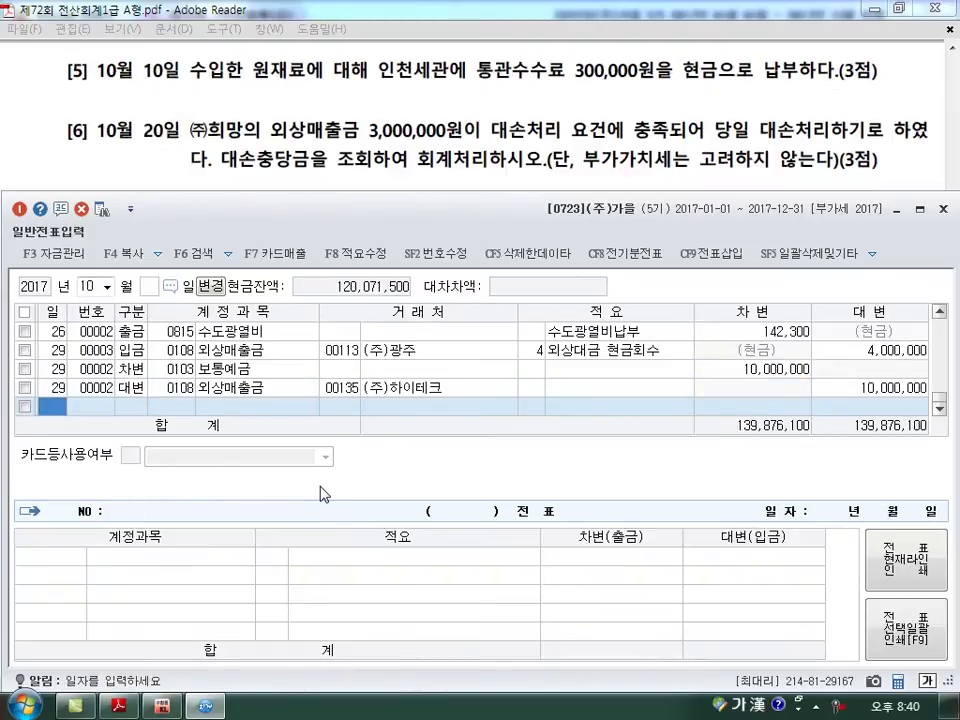
- In the October vouchers, enter a credit line dated the 10th for 현금 (101) of 300,000
type("10")
key("Return")
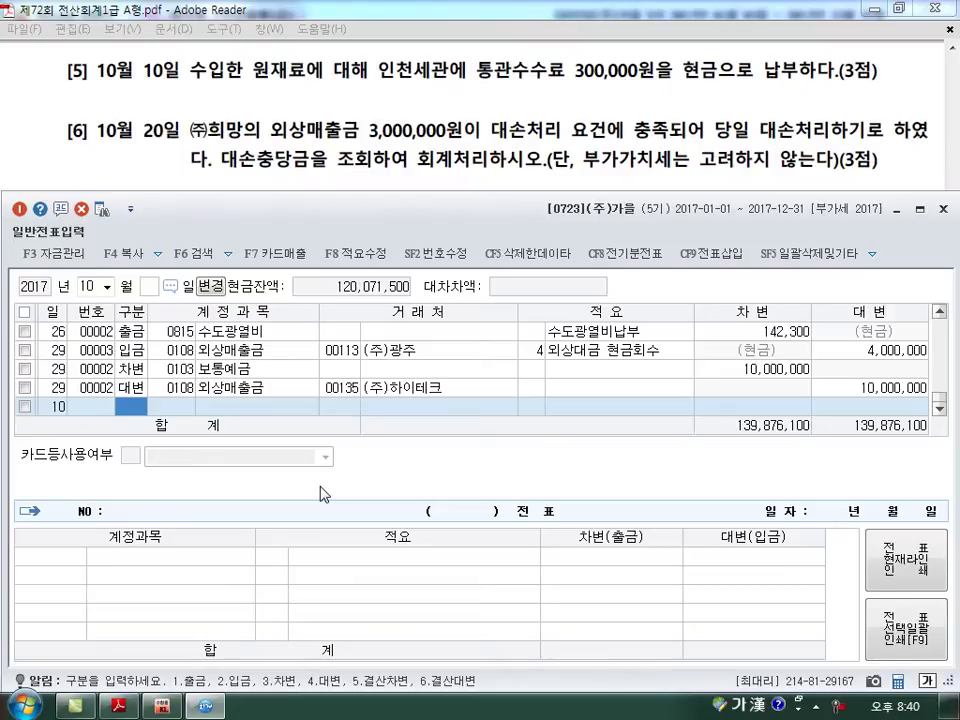
type("4")
key("Return")
type("101")
key("Return")
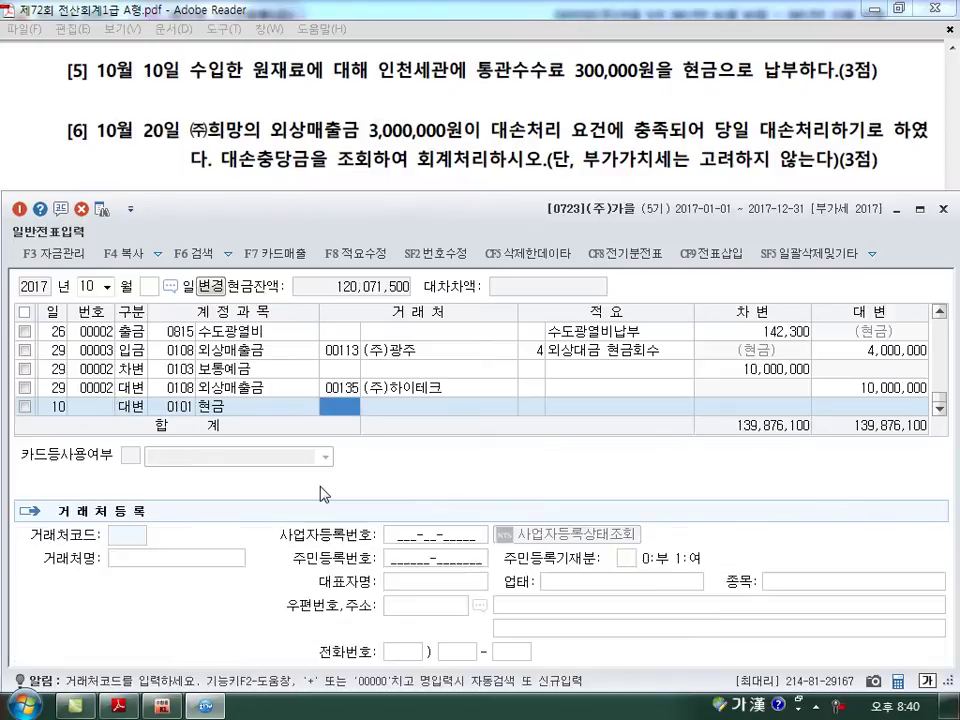
key("Return")
key("Return")
type("3000000")
key("Return")
- Add an October 10 debit line for 원재료 (153) of 300,000 for the customs clearance fee
key("Return")
type("3")
key("Return")
type("153")
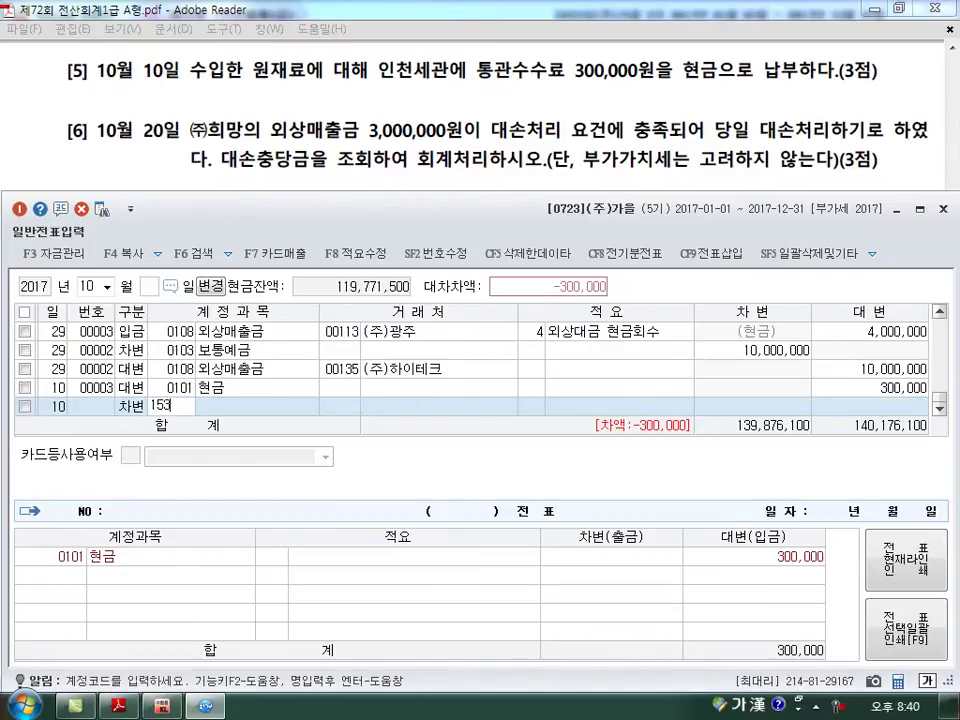
key("Return")
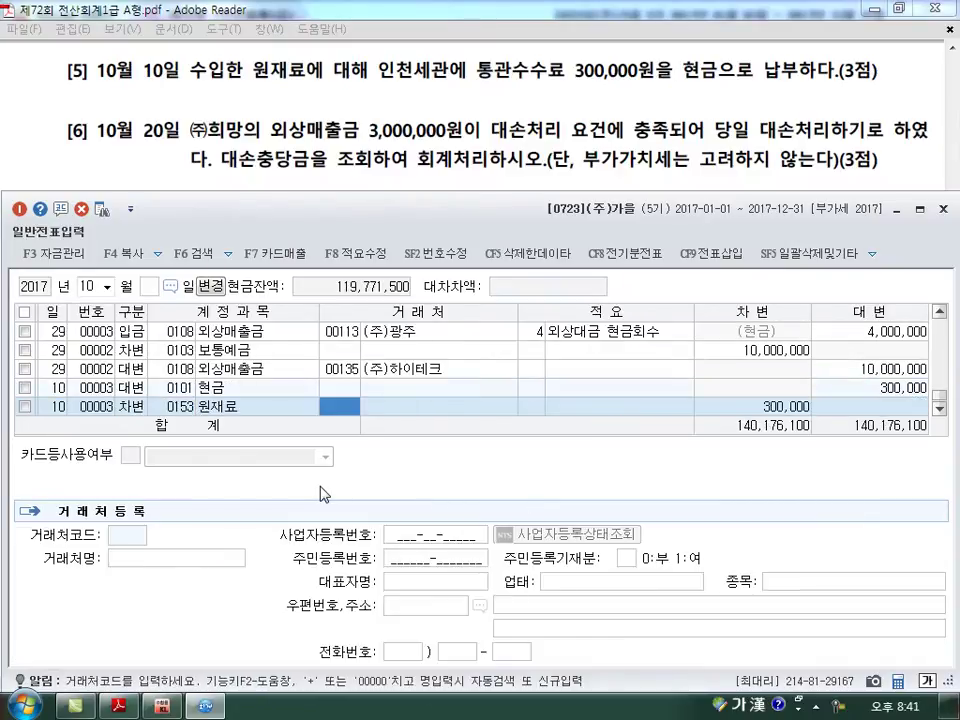
key("Return")
key("Return")
key("Return")
- Start a voucher line dated October 20 and check the 외상매출금 대손충당금 balance in the October 합계잔액시산표
type("20")
key("Return")
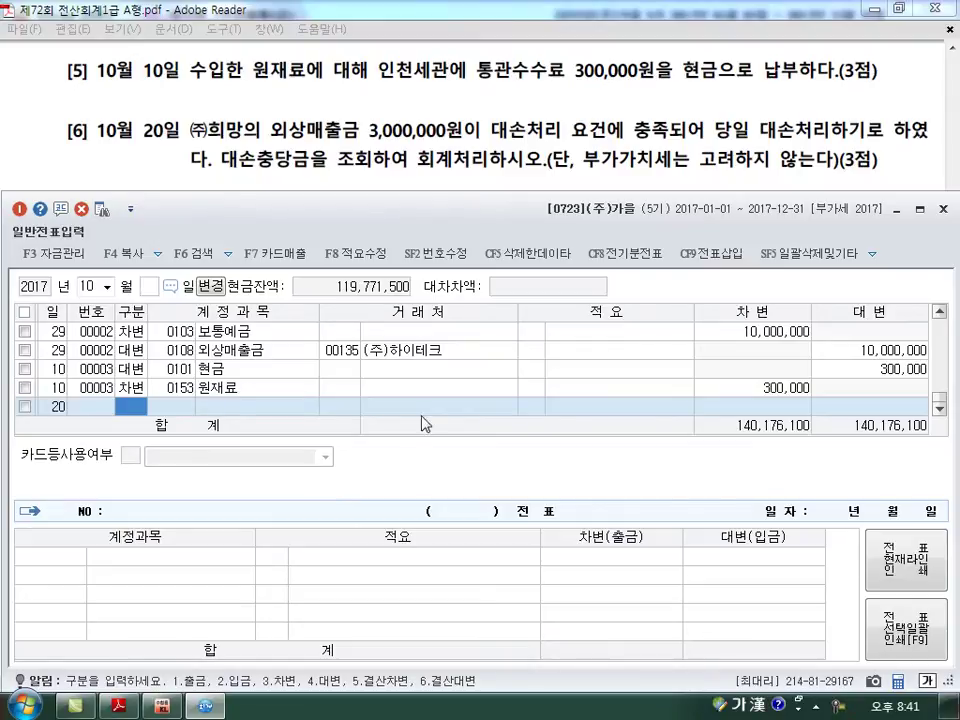
left_click(160, 706)
left_click(615, 121)
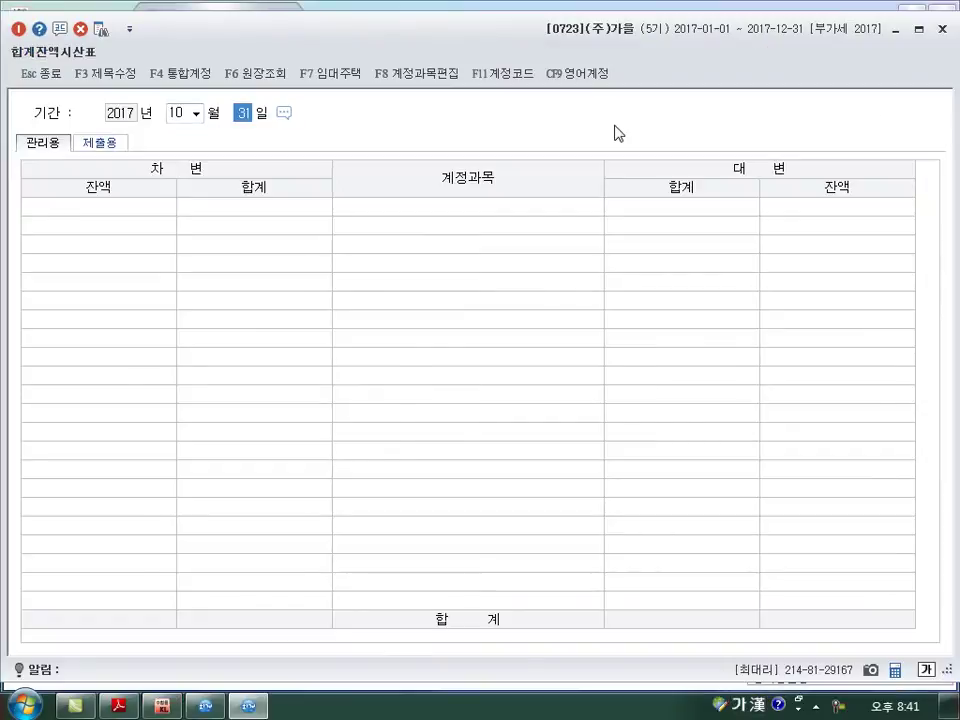
key("Return")
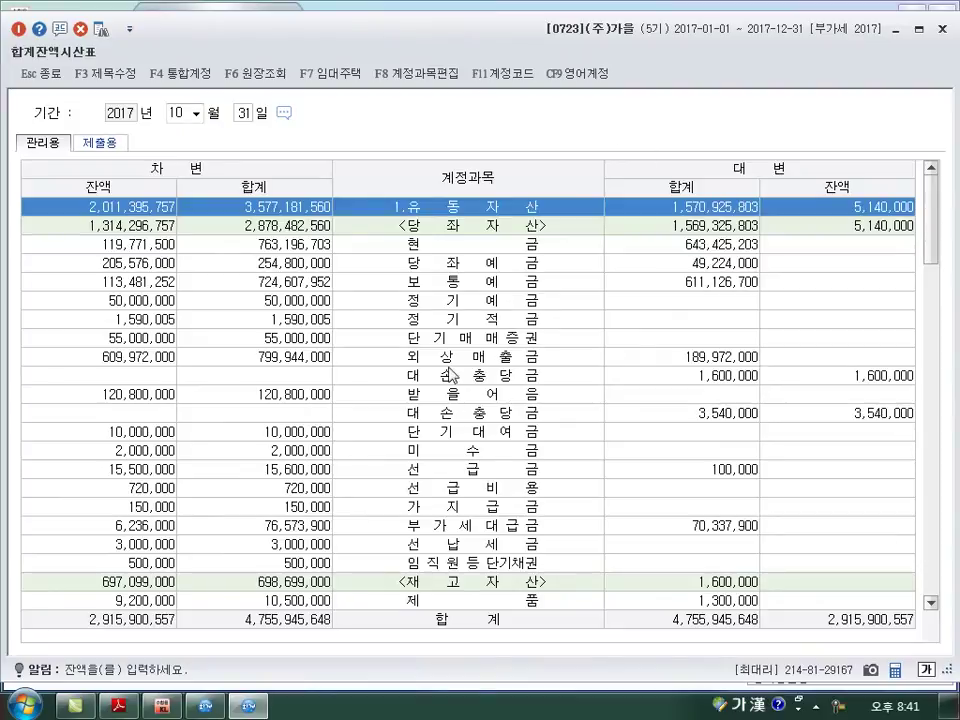
left_click(798, 378)
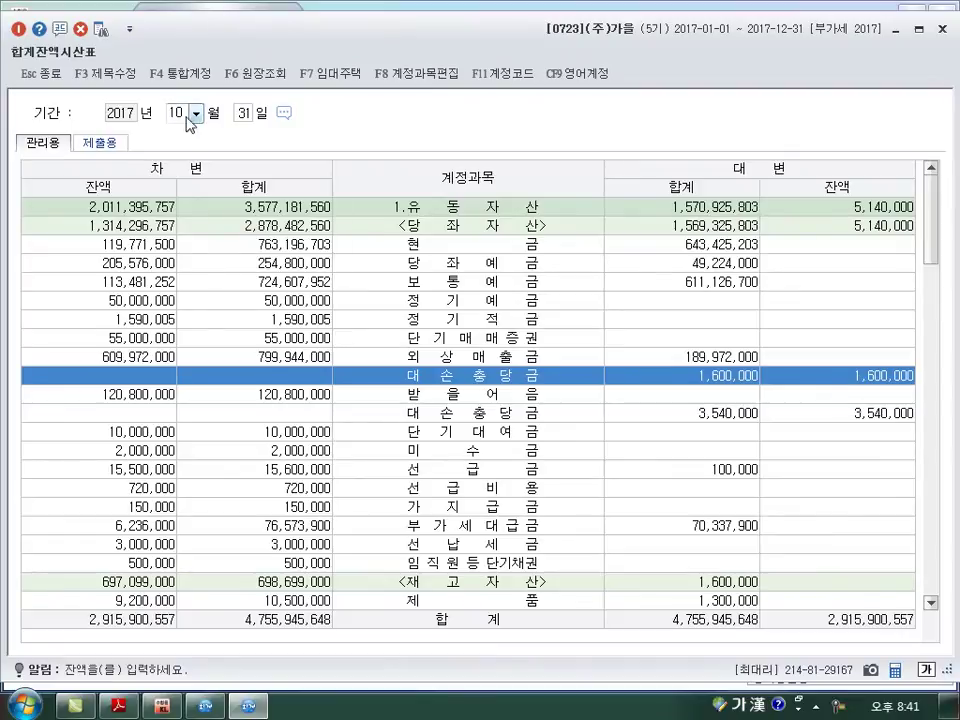
- Set 합계잔액시산표 to December, check the 외상매출금 대손충당금 balance, and close the report
scroll(197, 113, "down", 1)
scroll(197, 113, "down", 1)
key("Return")
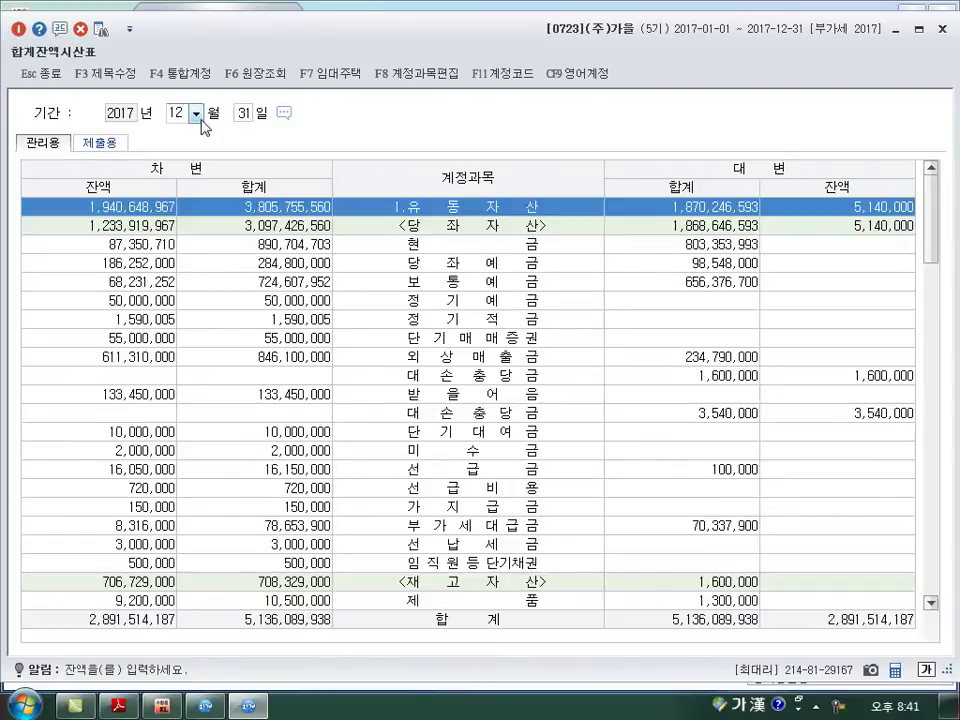
left_click(838, 377)
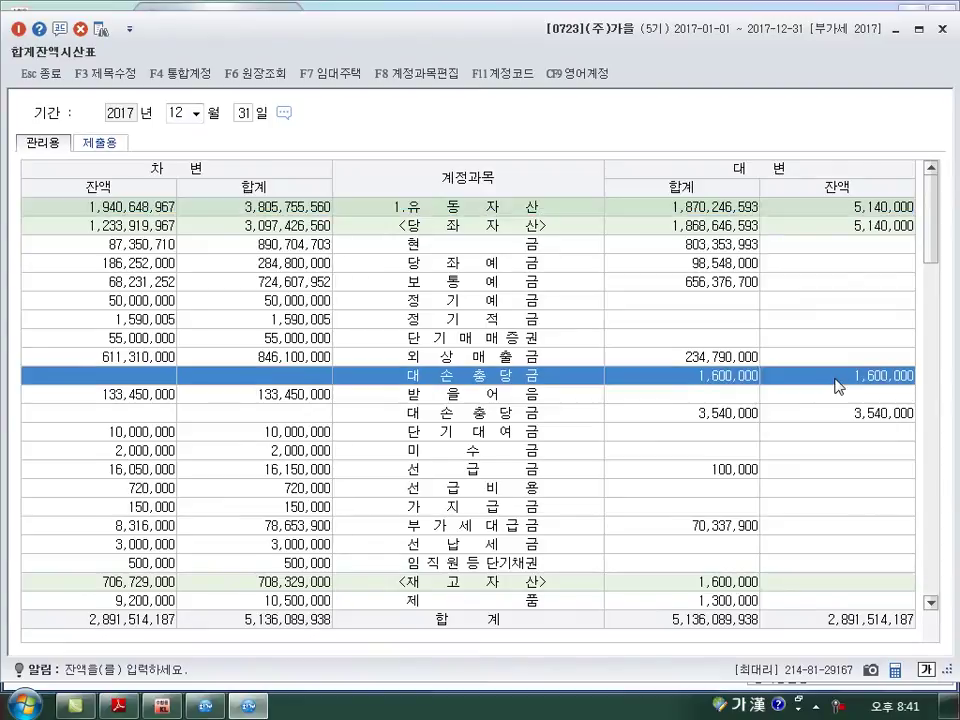
left_click(942, 29)
left_click(119, 709)
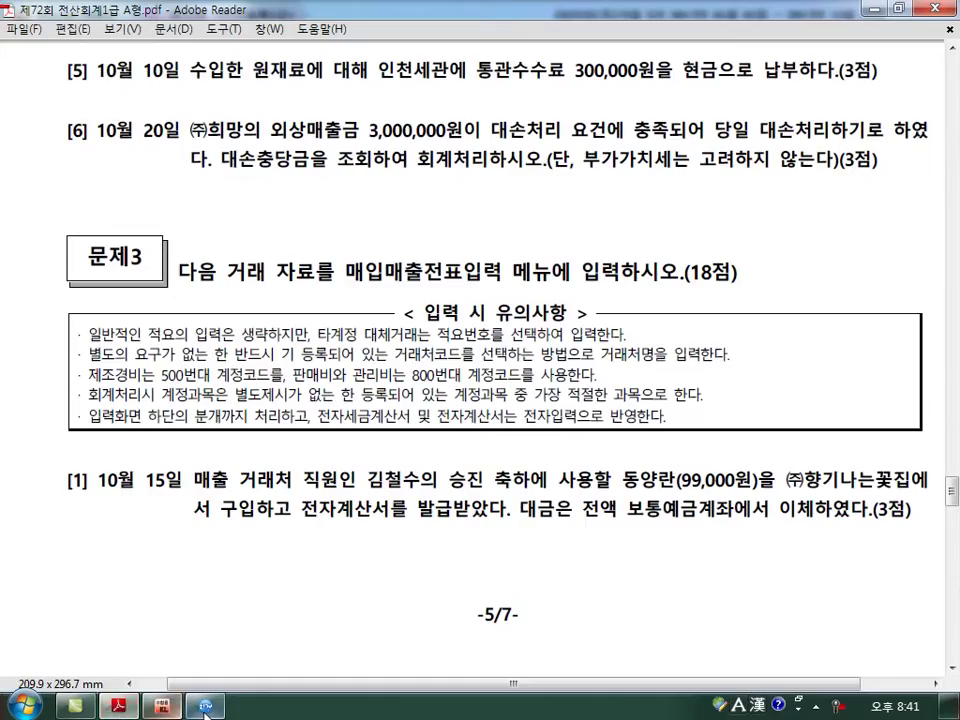
- Complete the October 20 line as a credit for 외상매출금 (108) of 3,000,000 with (주)희망 (00167)
type("4")
key("Return")
type("108")
key("Return")
type("희망")
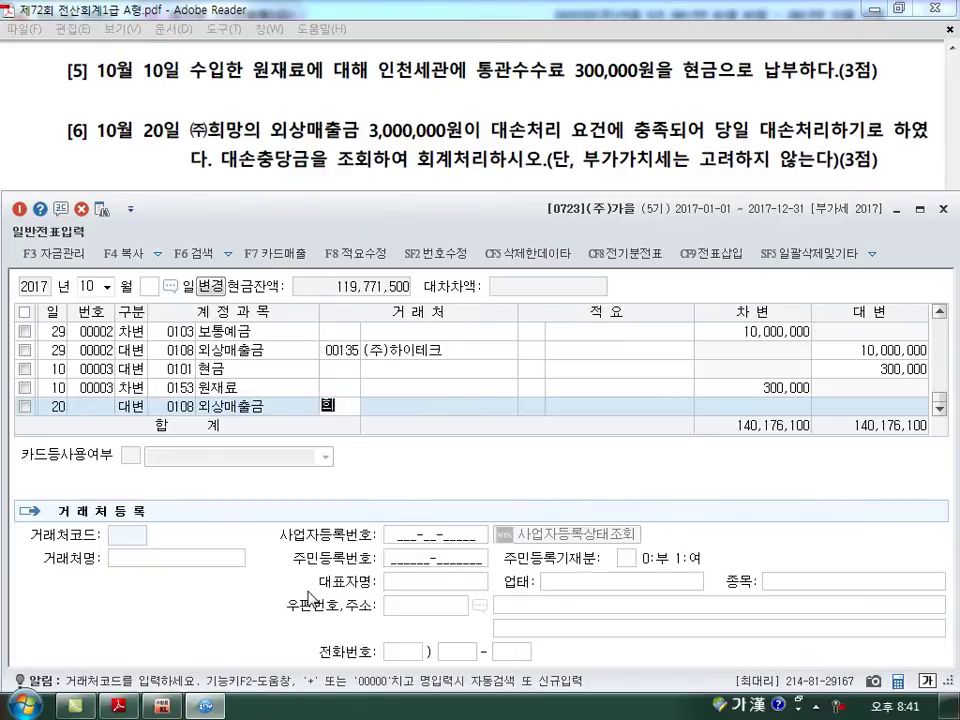
key("Return")
key("BackSpace")
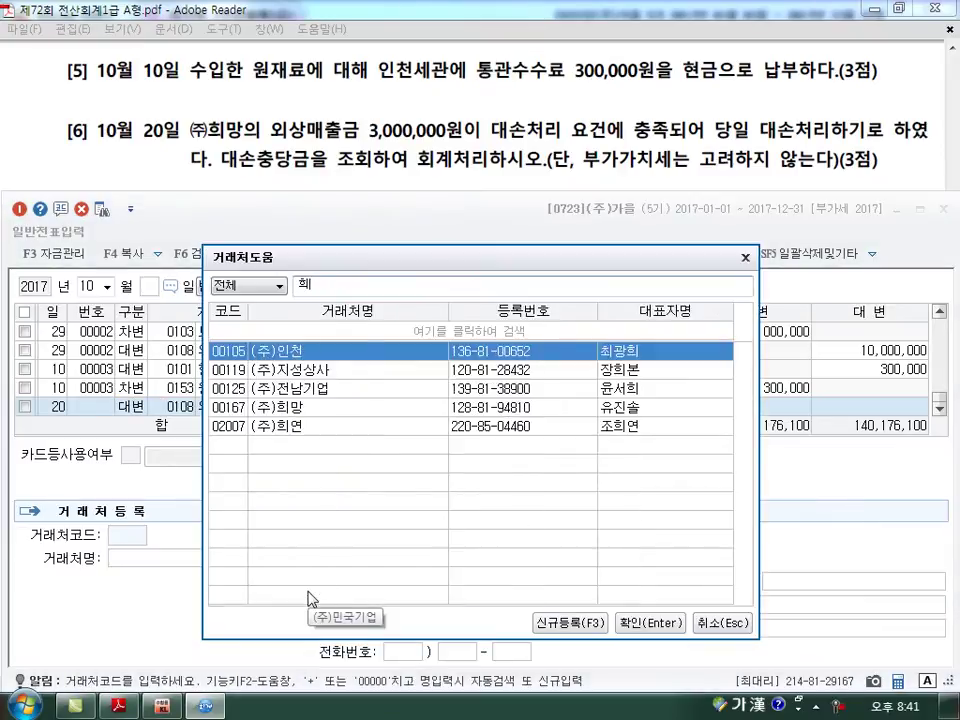
type("망")
key("Return")
key("Return")
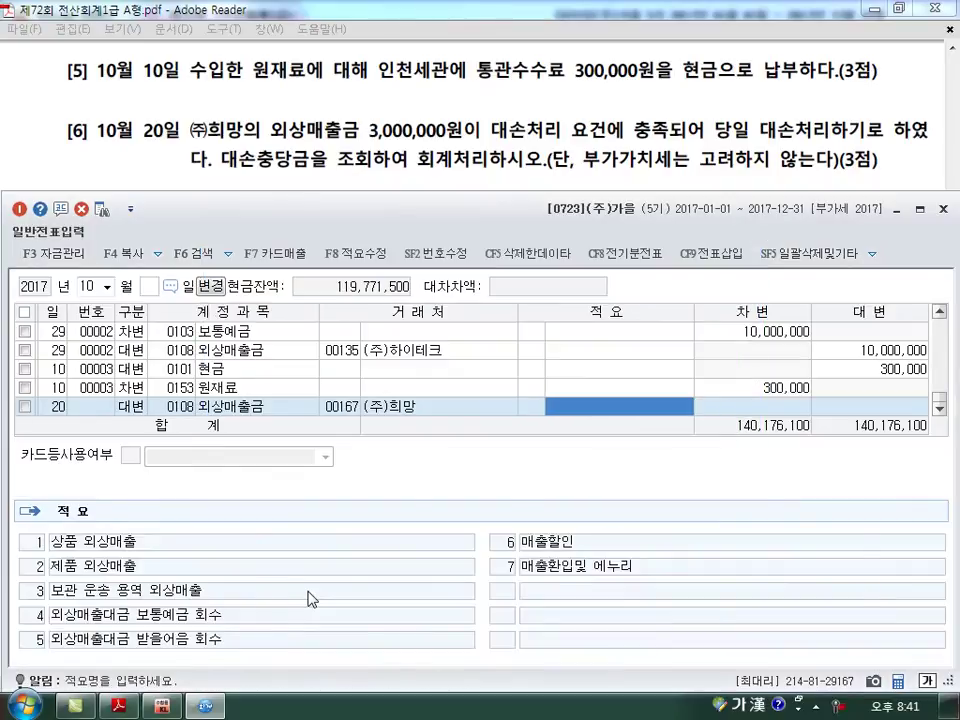
key("Return")
type("3000000")
key("Return")
- Add an October 20 debit line for 대손충당금 (109) of 1,600,000
key("Return")
key("Return")
type("109")
key("Return")
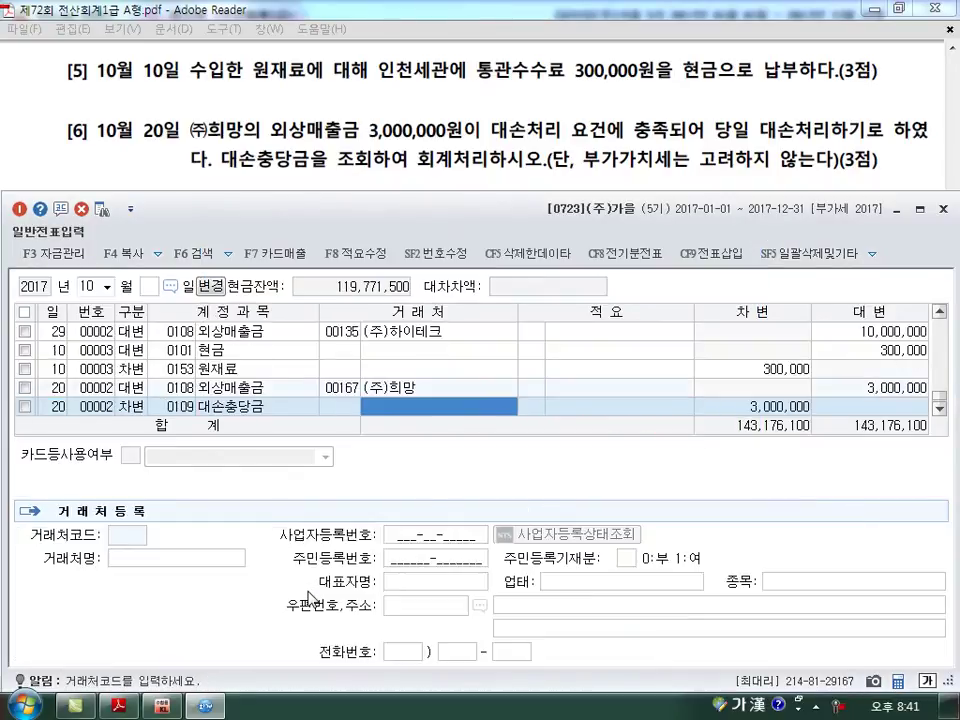
key("Return")
key("Return")
type("1600000")
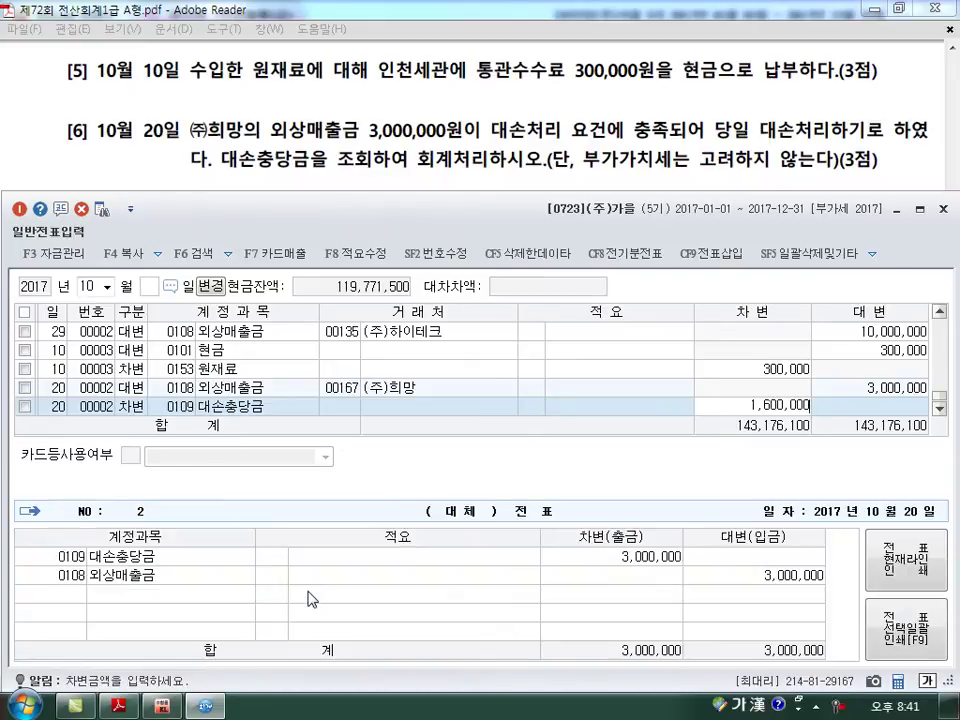
key("Return")
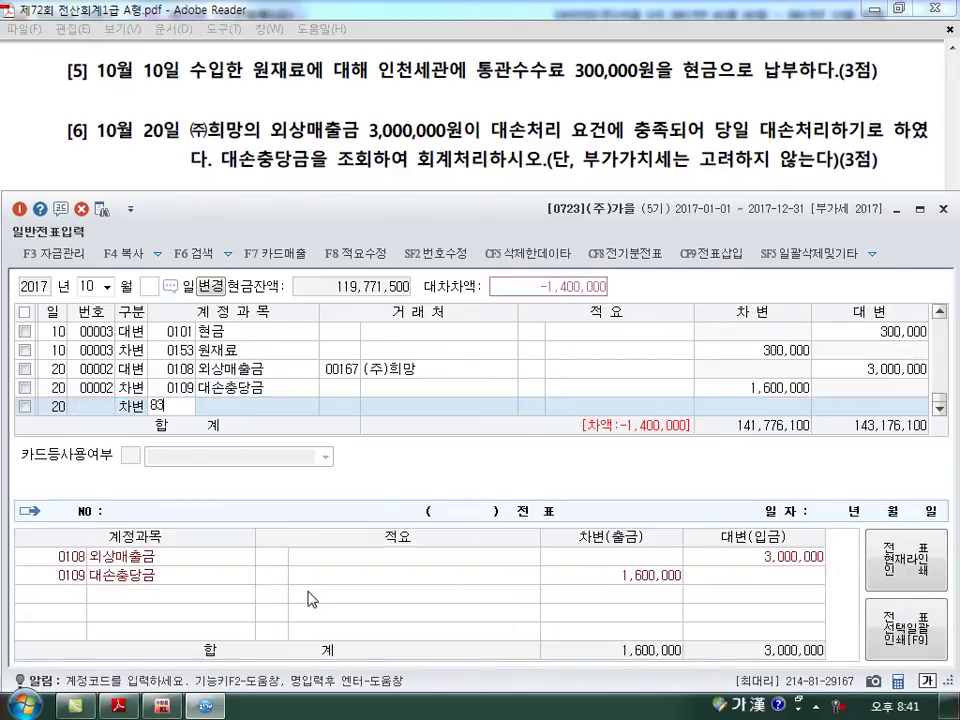
- Add an October 20 debit line for 대손상각비 (835) of 1,400,000
type("835")
key("Return")
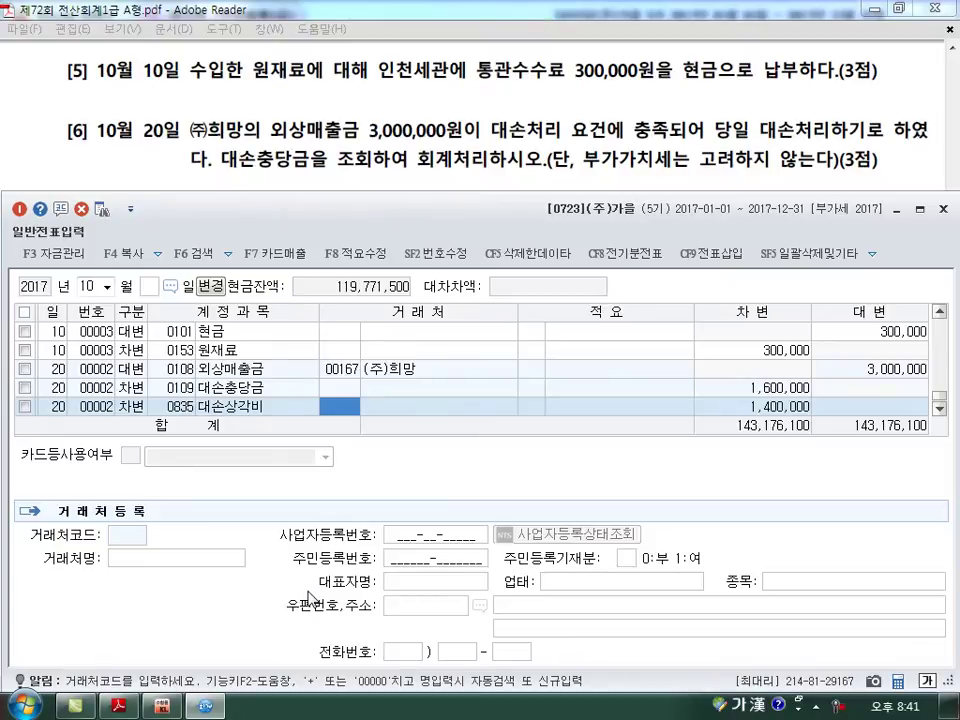
key("Return")
key("Return")
key("Return")
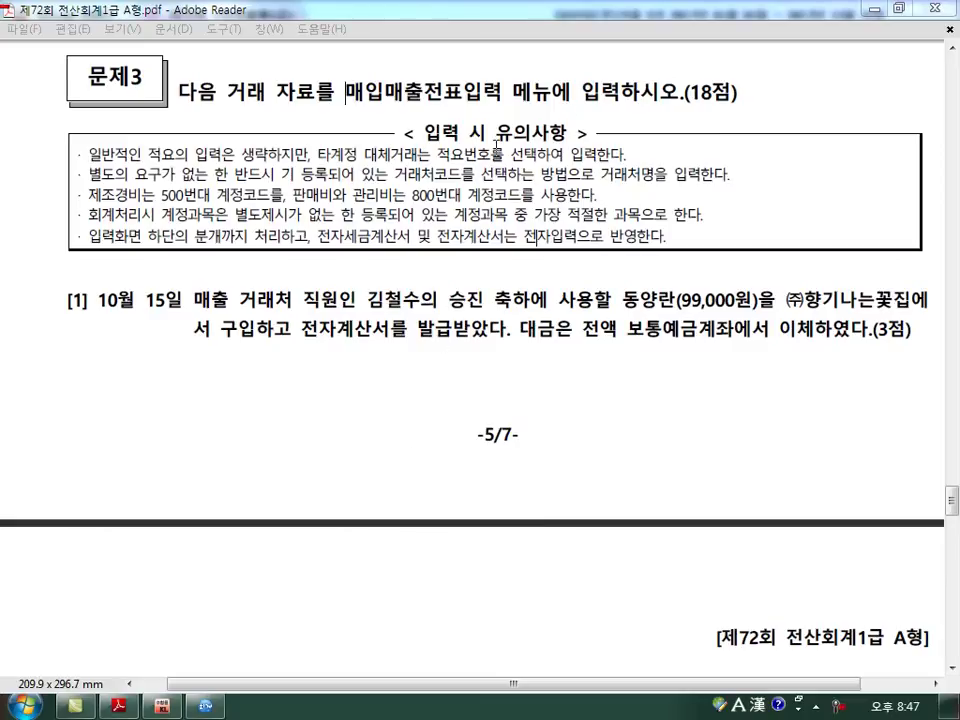
- Go to problem 3 item [1] and start an October 15 entry of purchase type 53.면세 in 매입매출전표입력
scroll(493, 187, "down", 3)
key("alt+Tab")
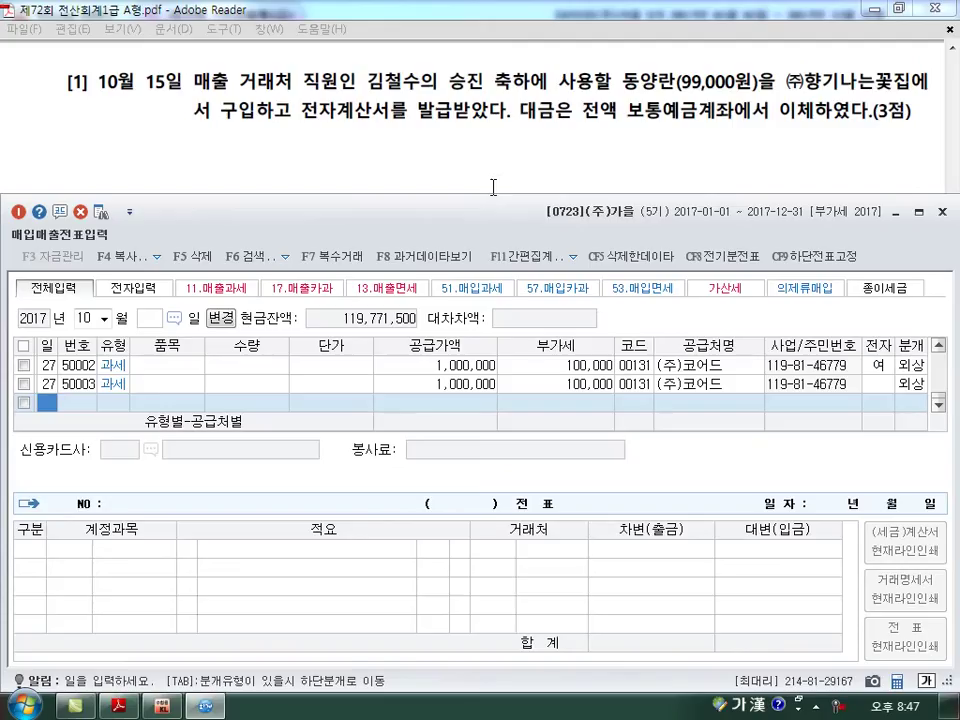
type("15")
key("Return")
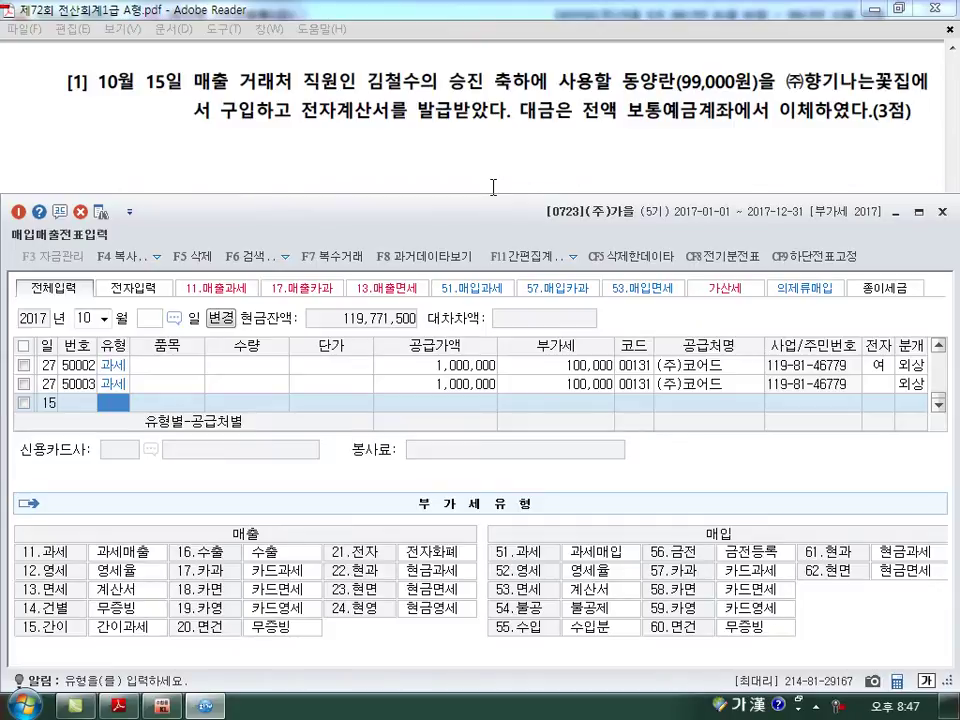
mouse_move(395, 128)
left_mouse_down()
mouse_move(360, 131)
mouse_move(390, 90)
mouse_move(377, 129)
left_mouse_up()
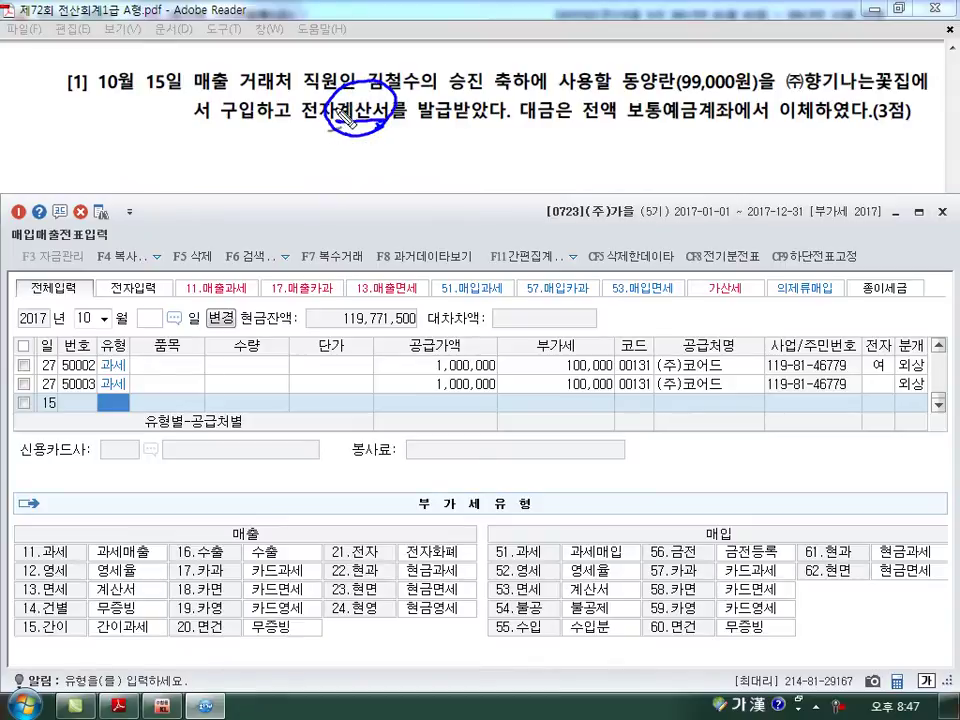
key("Escape")
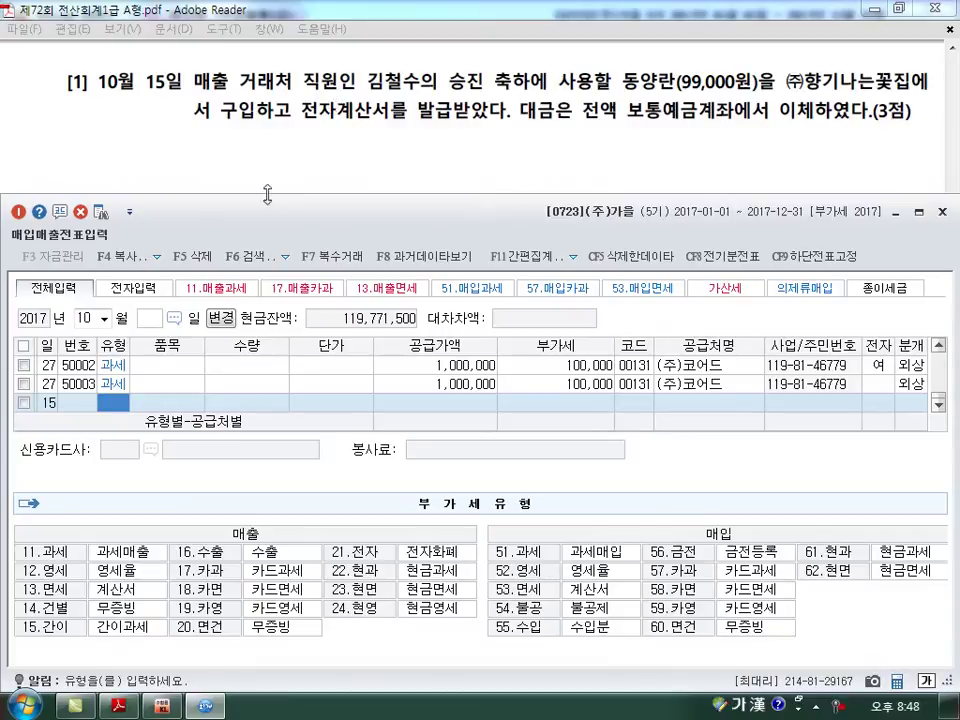
left_click(540, 590)
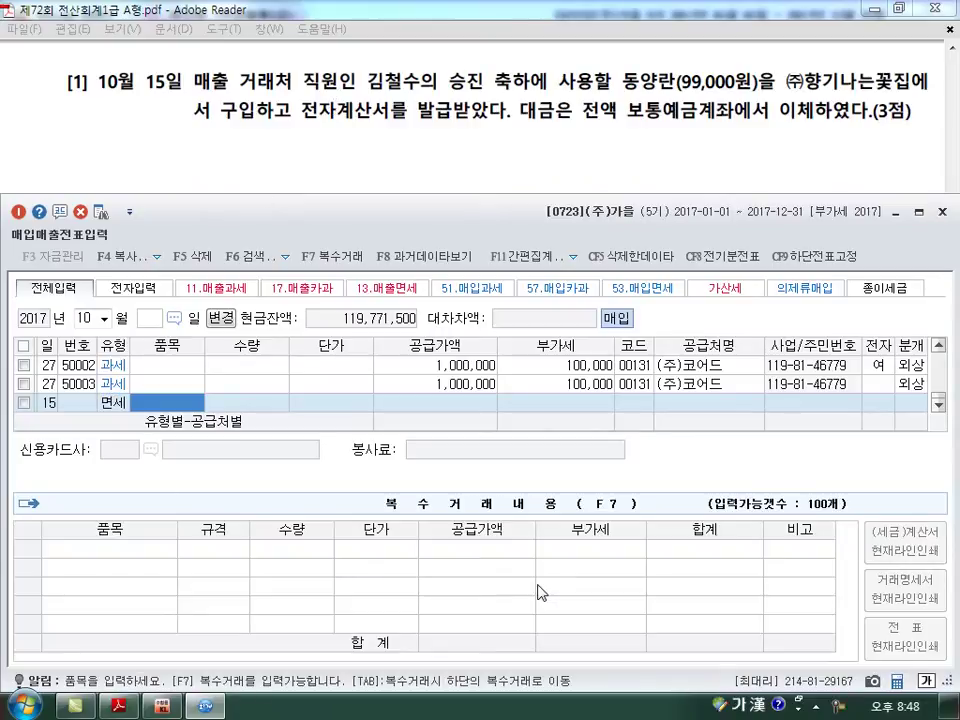
- Enter 동양란 as the item of the October 15 entry with a supply amount of 99,000
type("동양란")
key("Return")
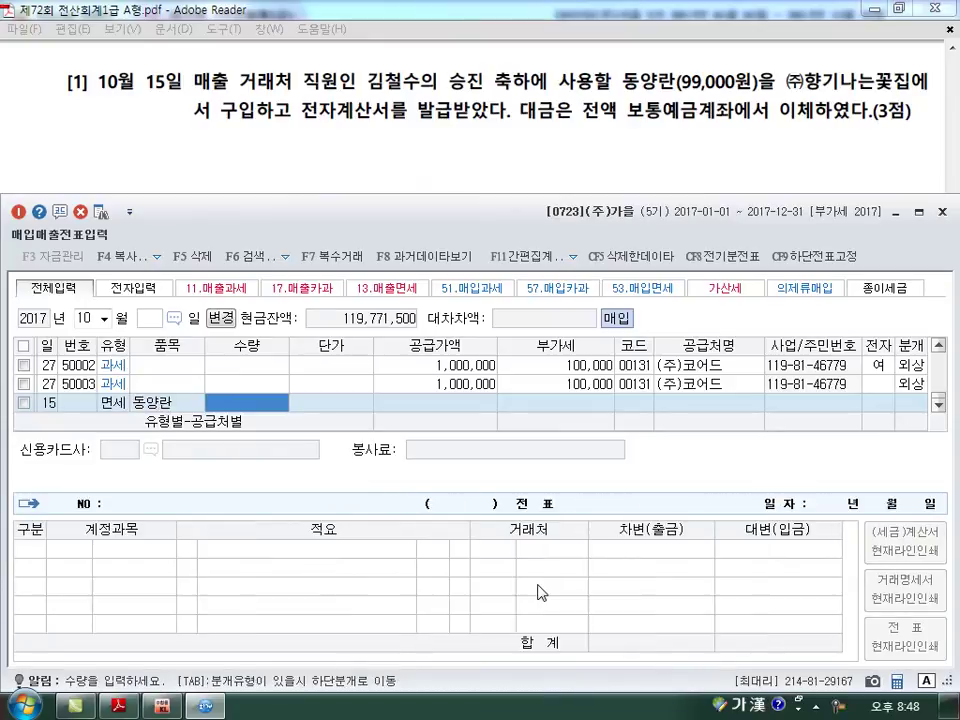
key("Return")
type("990000")
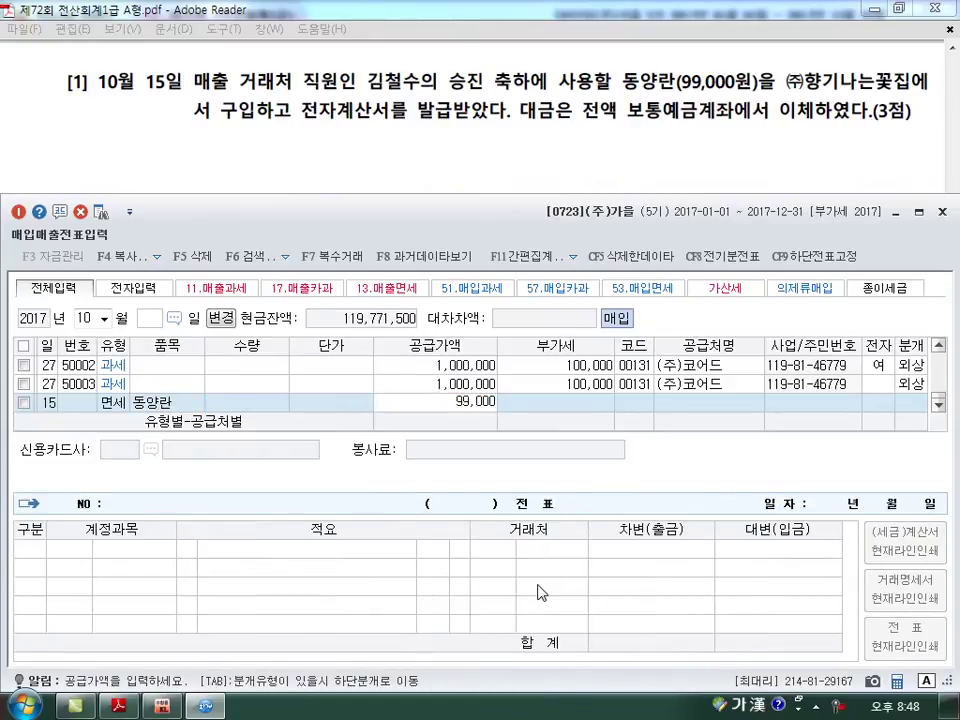
key("Return")
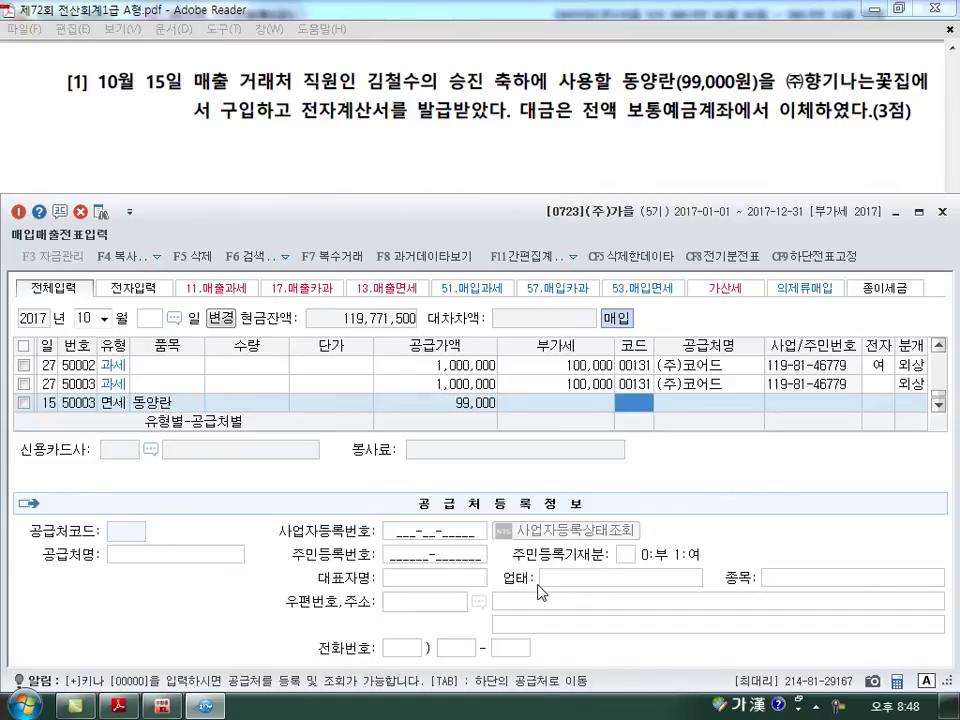
- Set the supplier of the October 15 entry to (주)향기나는꽃집 (00106) and mark the invoice as electronic (여)
type("향")
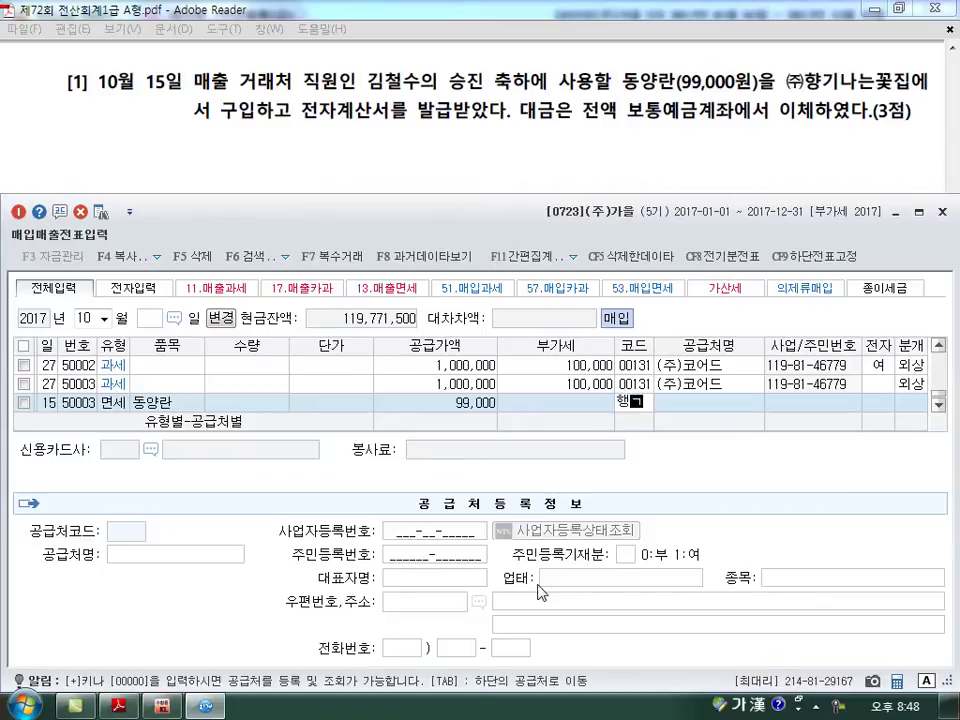
type("기")
key("Return")
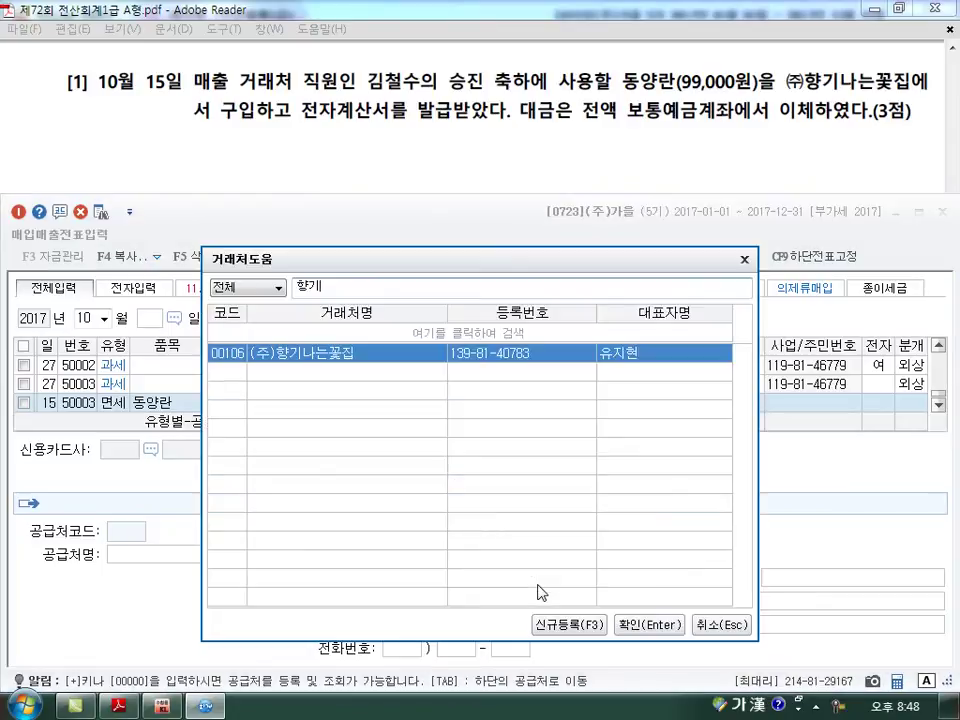
key("Return")
key("Return")
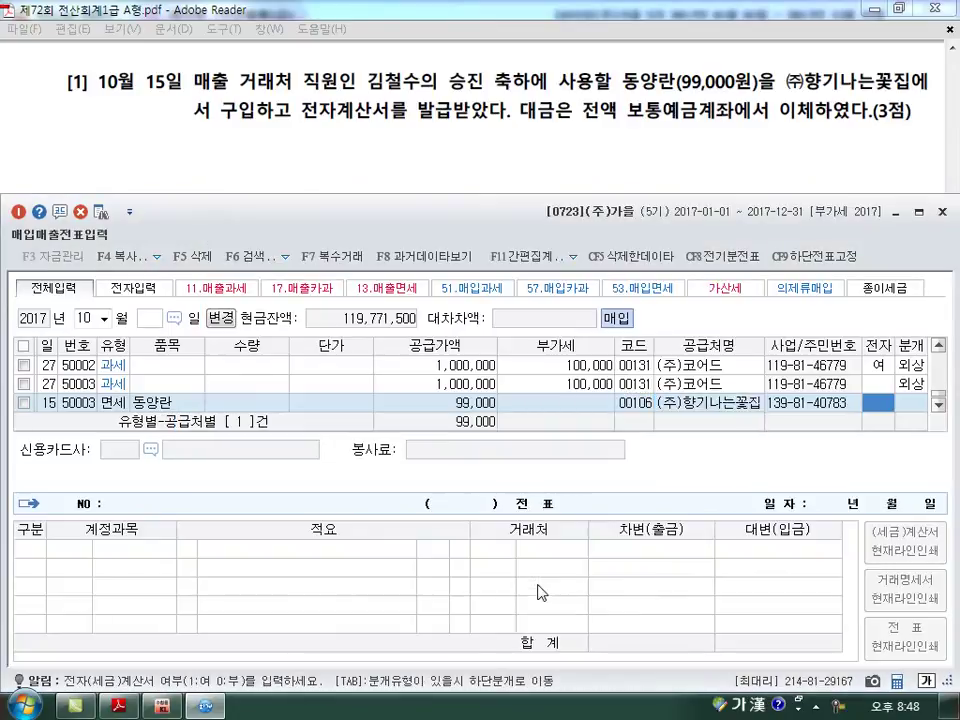
key("Return")
- Journalize the October 15 entry as 혼합, debiting 접대비 (813) and crediting 보통예금 (103) for 99,000
type("3")
key("Return")
type("0813")
key("Return")
key("Return")
type("4103")
key("Return")
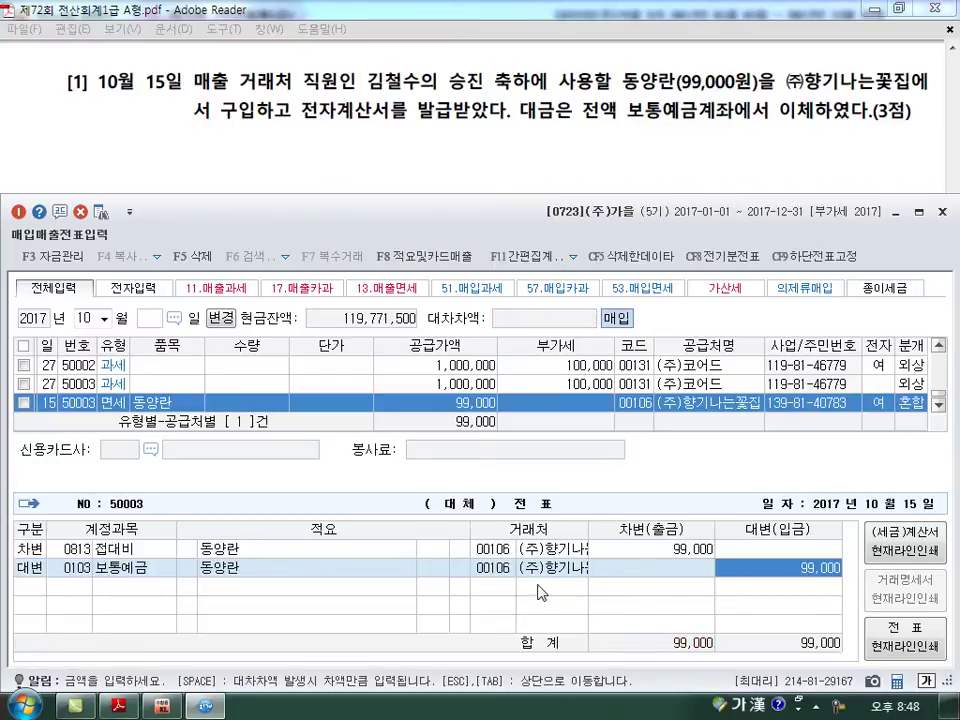
key("Return")
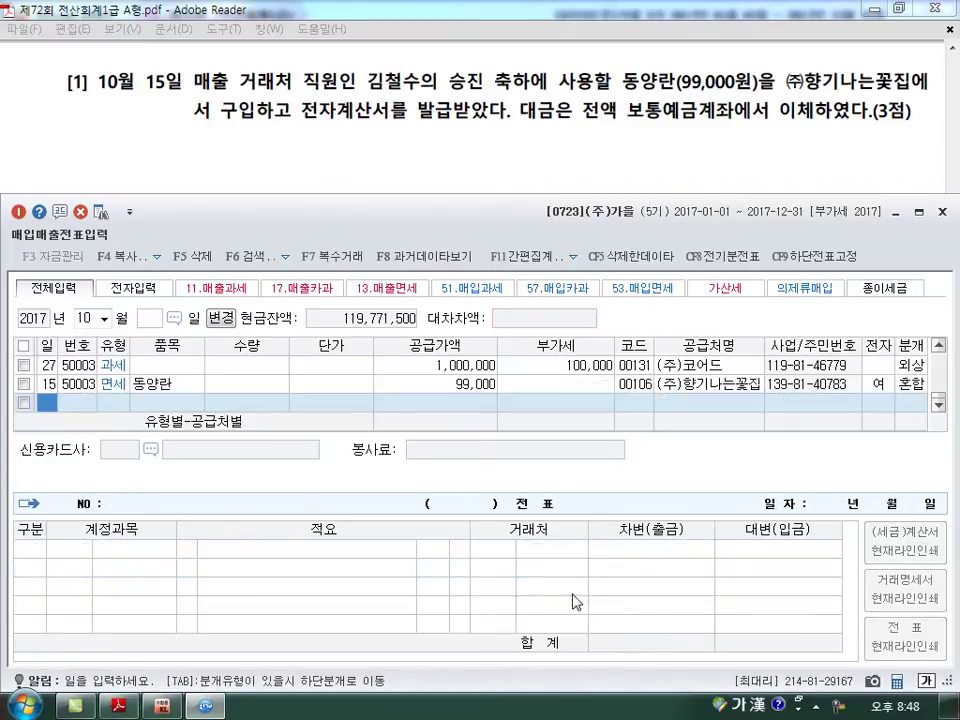
- Go to item [2] of the problem and start an October 30 entry of purchase type 52.영세
left_click(118, 386)
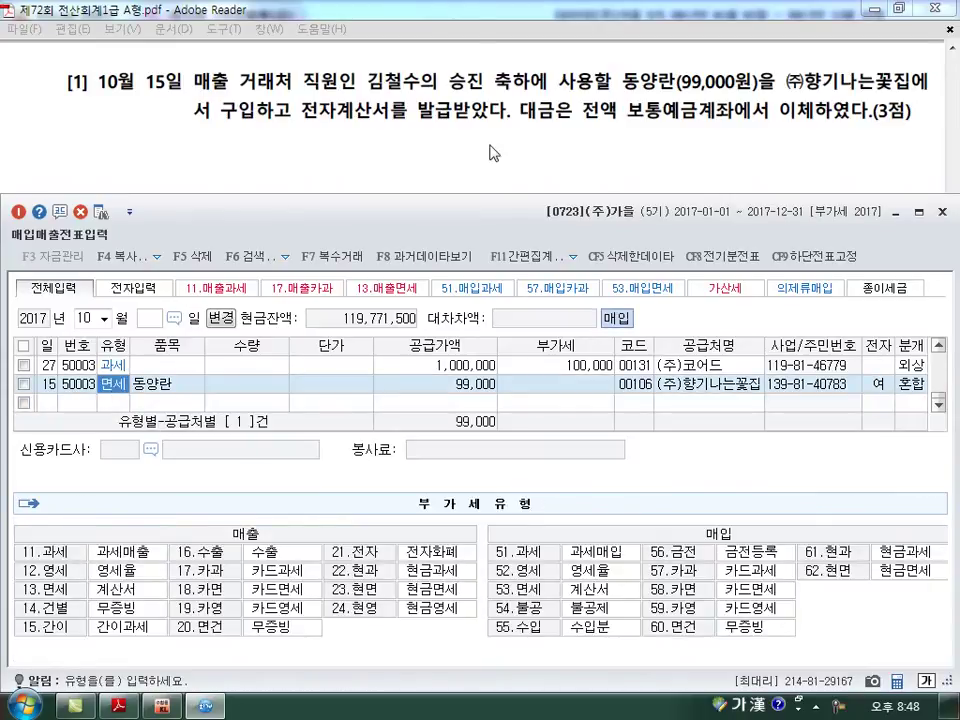
scroll(490, 152, "down", 2)
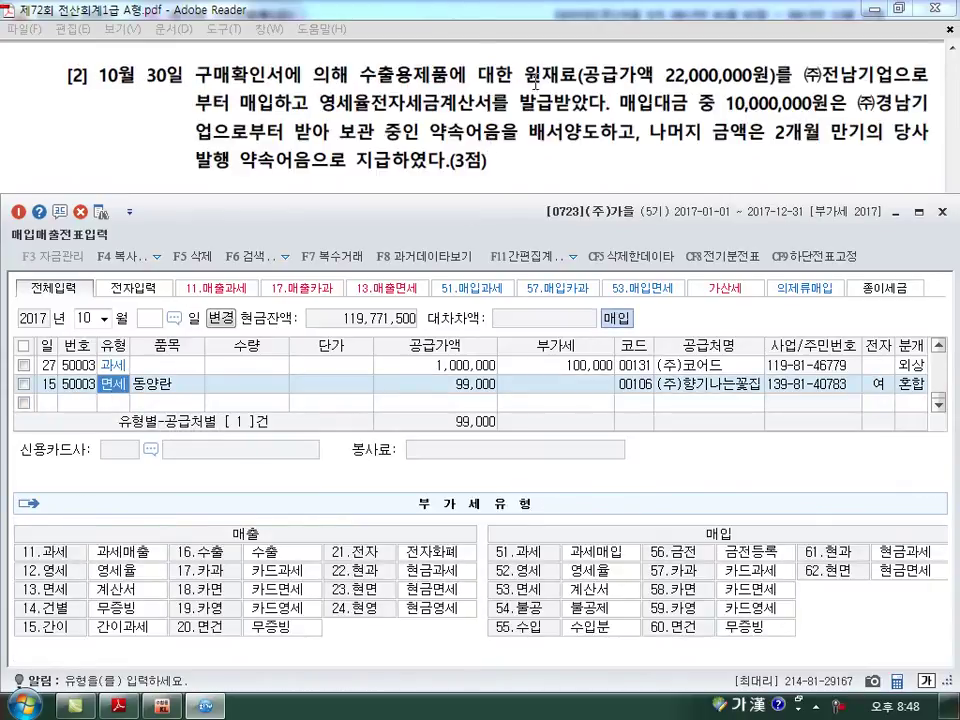
left_click(230, 388)
left_click(236, 402)
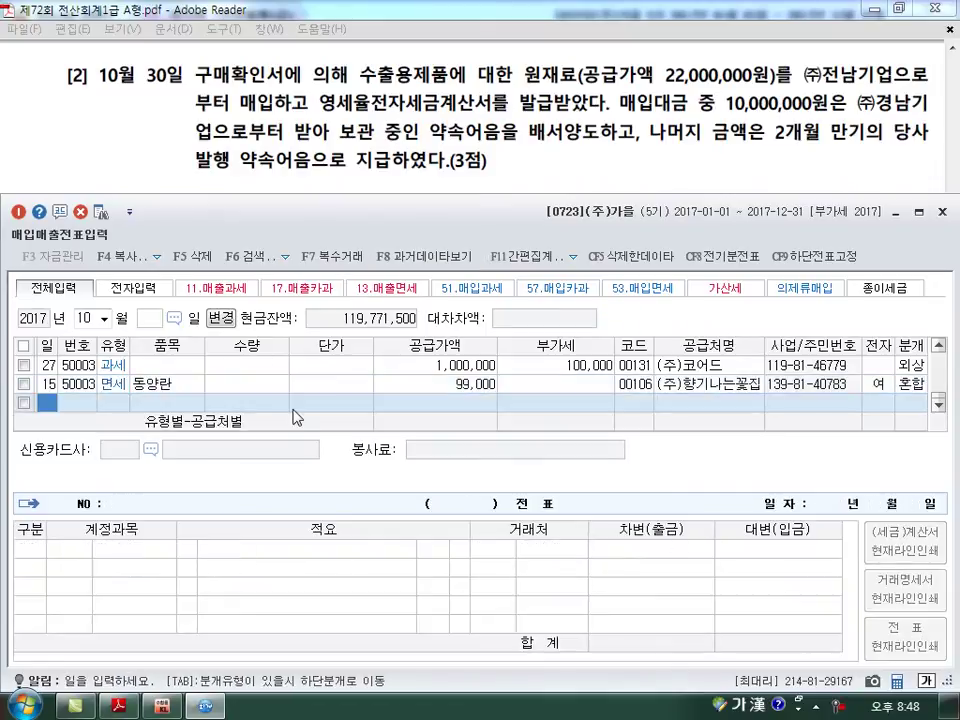
type("30")
key("Return")
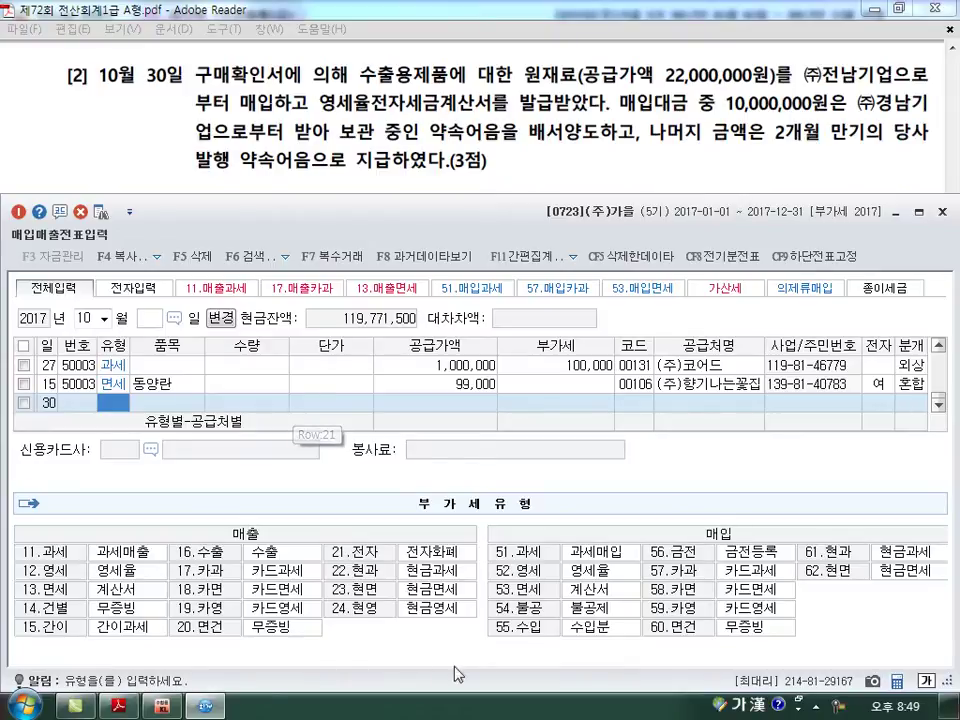
left_click(536, 578)
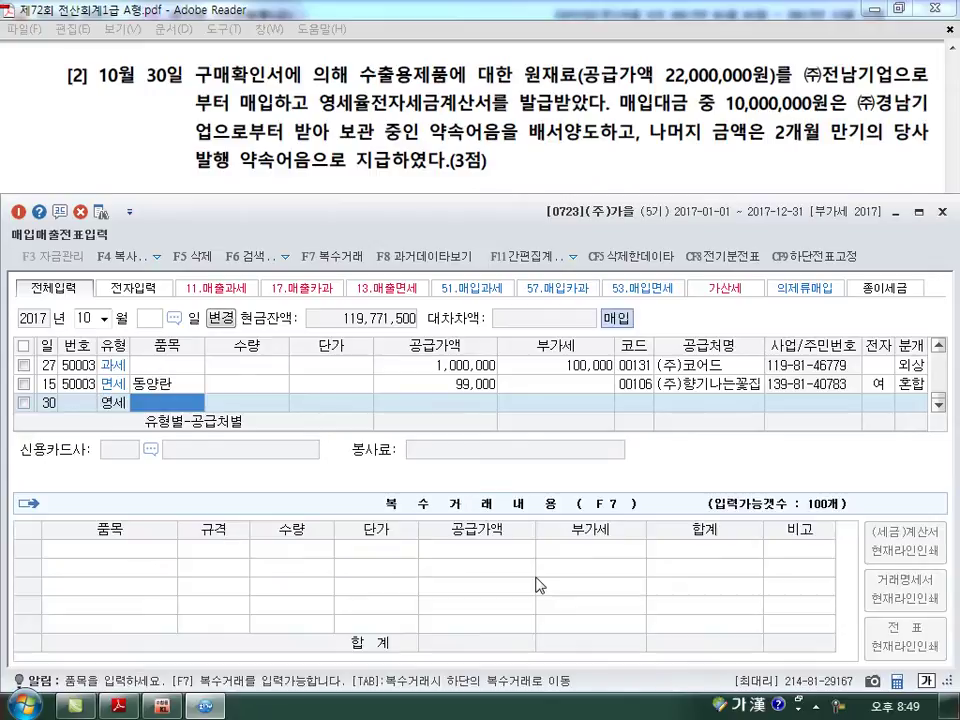
- Enter 원재료 as the item of the October 30 entry with a supply amount of 22,000,000
type("원재료")
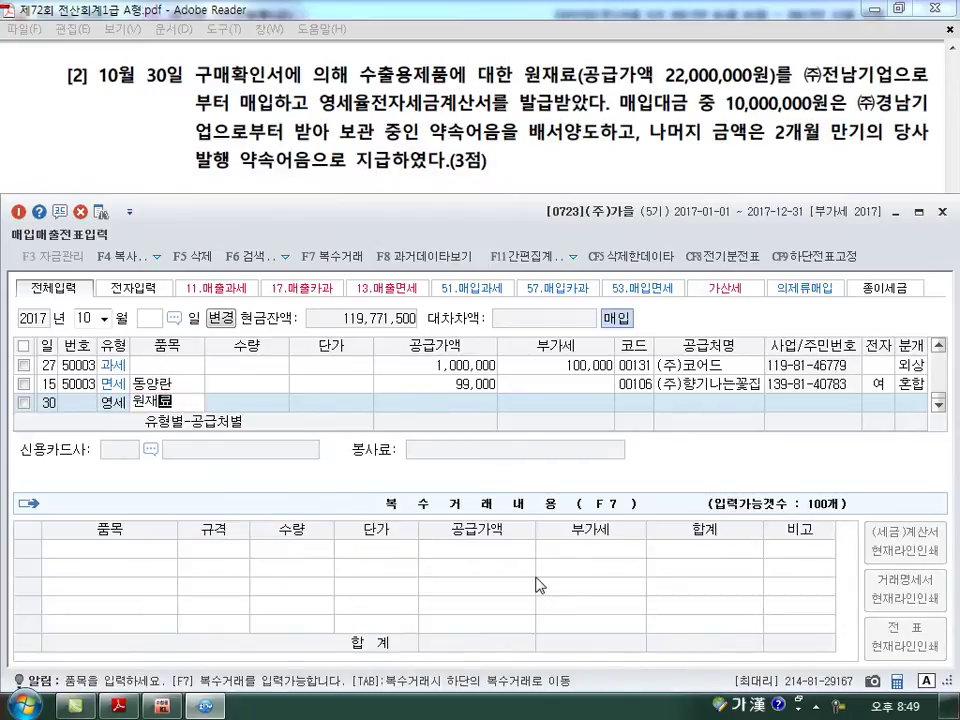
key("Return")
key("Return")
key("Return")
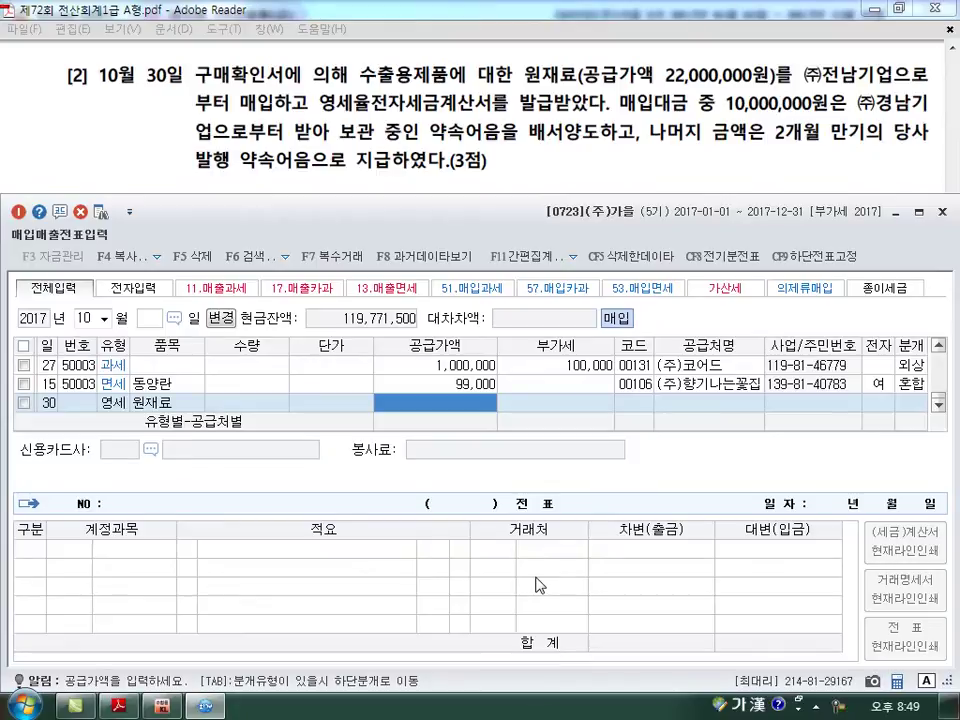
type("22000000")
key("Return")
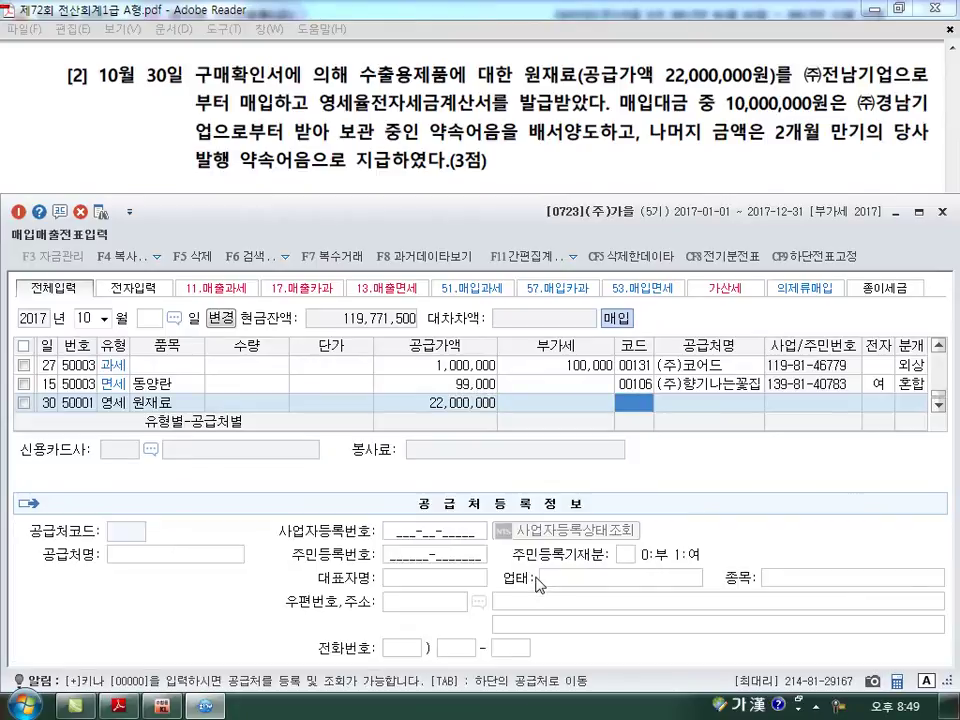
- Set the supplier of the October 30 entry to (주)전남기업 (00125) and mark the invoice as electronic (여)
type("전남")
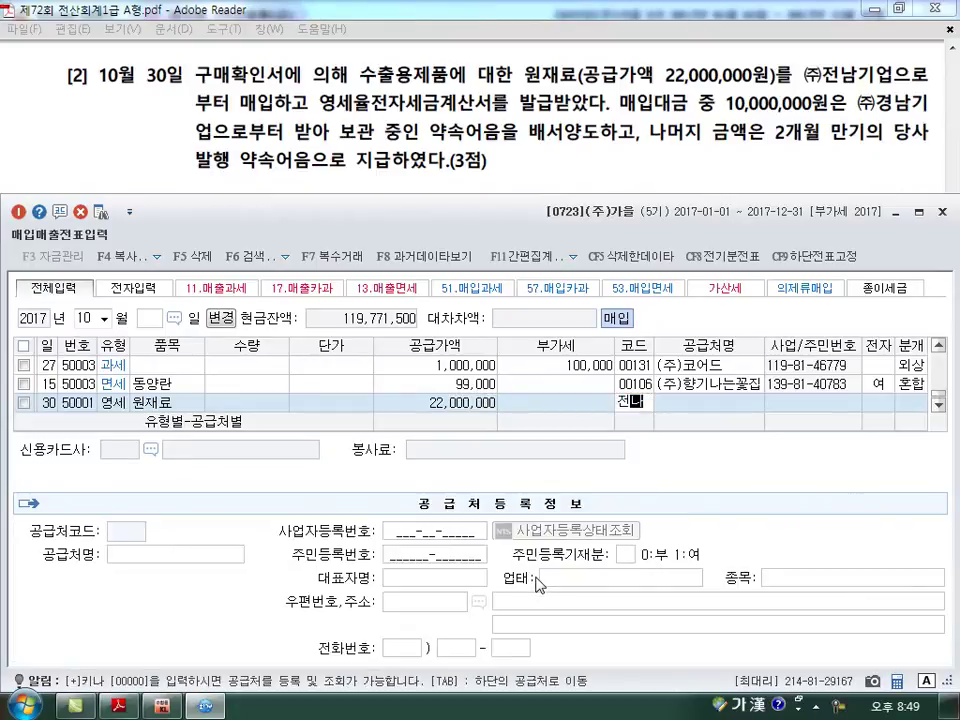
key("Return")
key("Return")
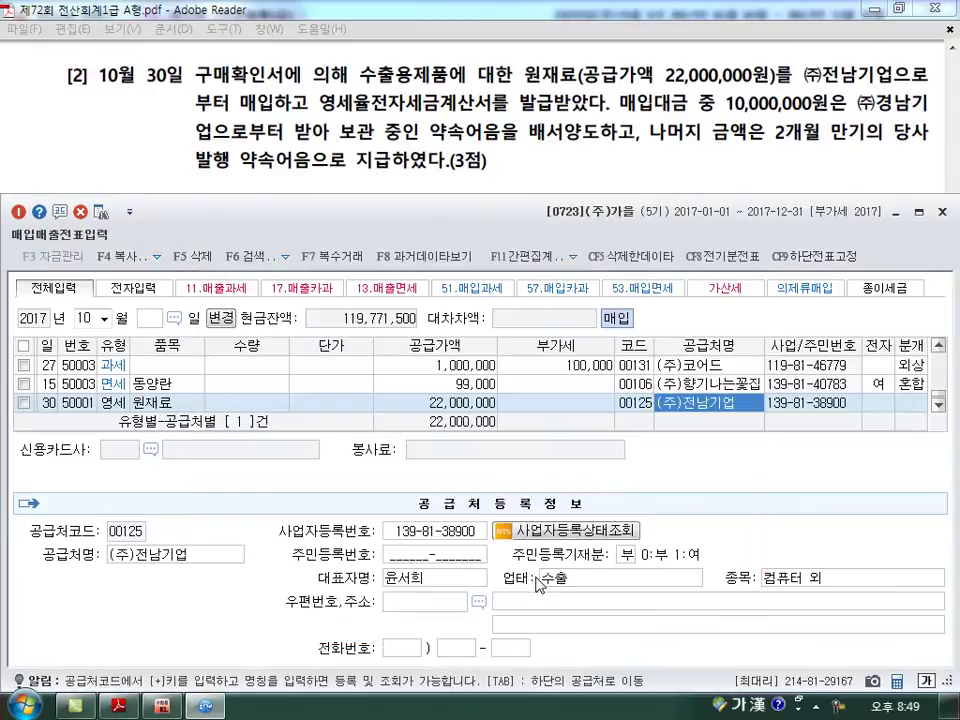
type("1")
key("Return")
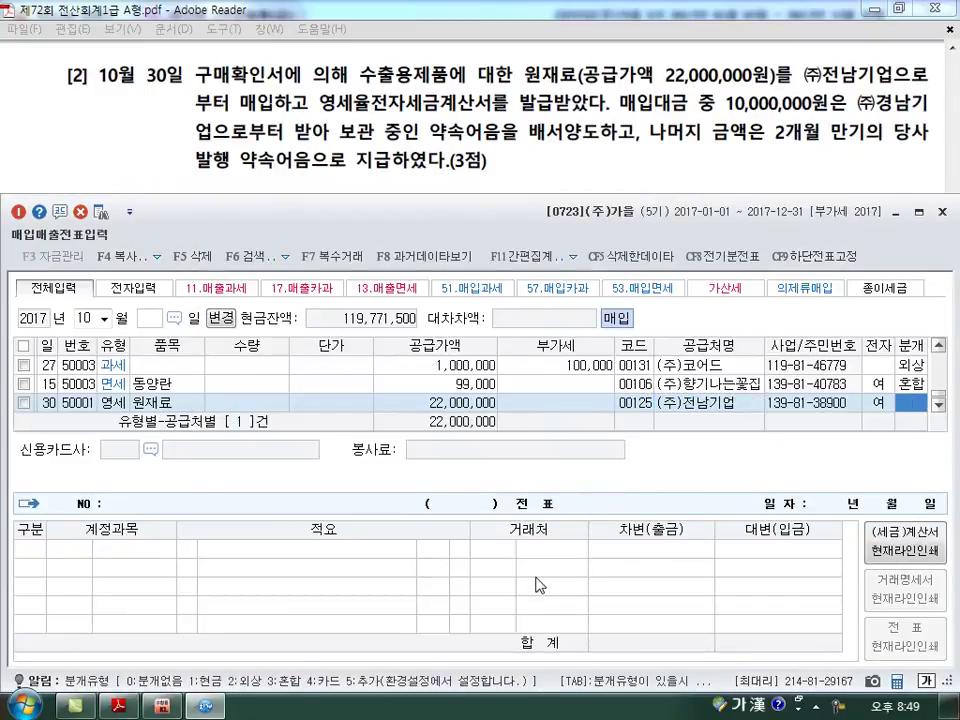
- Journalize the October 30 entry as 혼합, keeping the 원재료 (153) debit of 22,000,000
type("3")
key("Return")
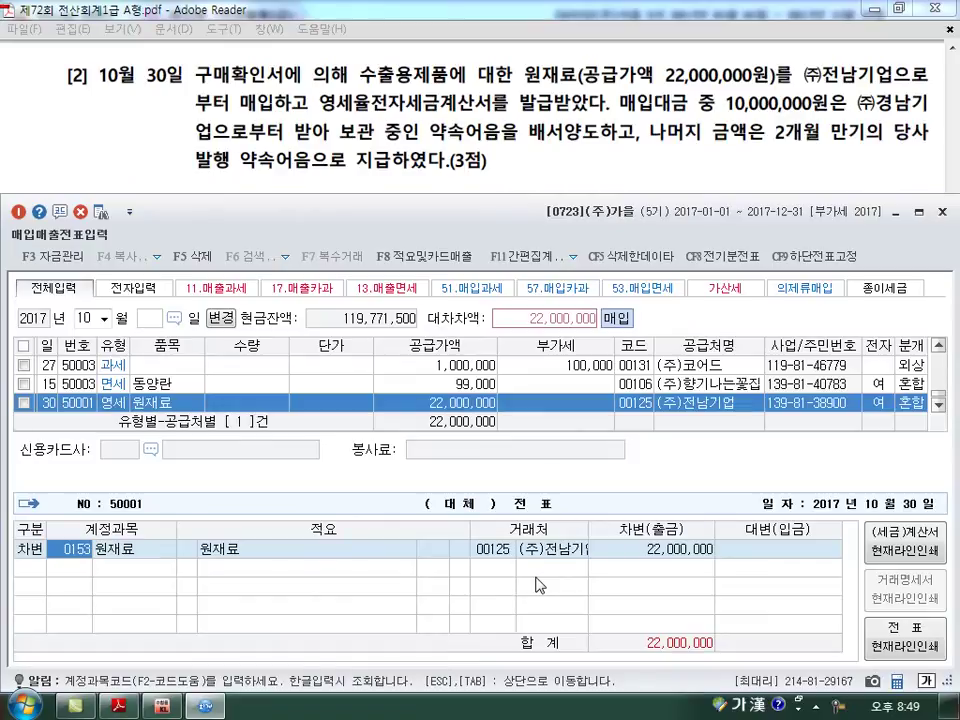
key("Return")
key("Return")
key("Return")
key("Return")
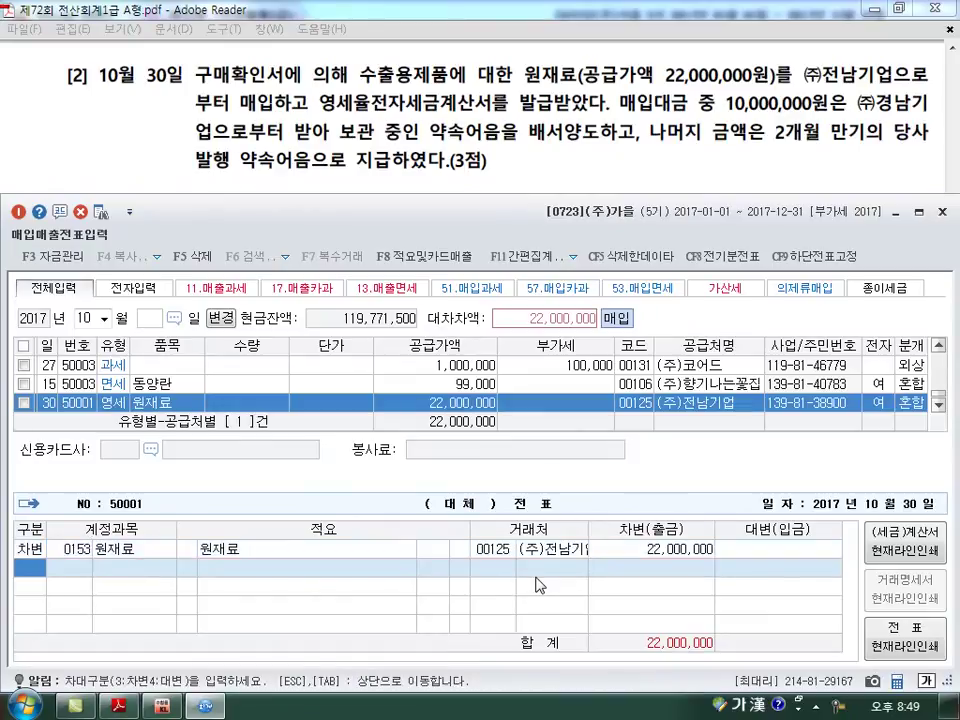
- Add a credit line to the October 30 voucher for 받을어음 (110) with an amount of 10,000,000
type("4")
key("Return")
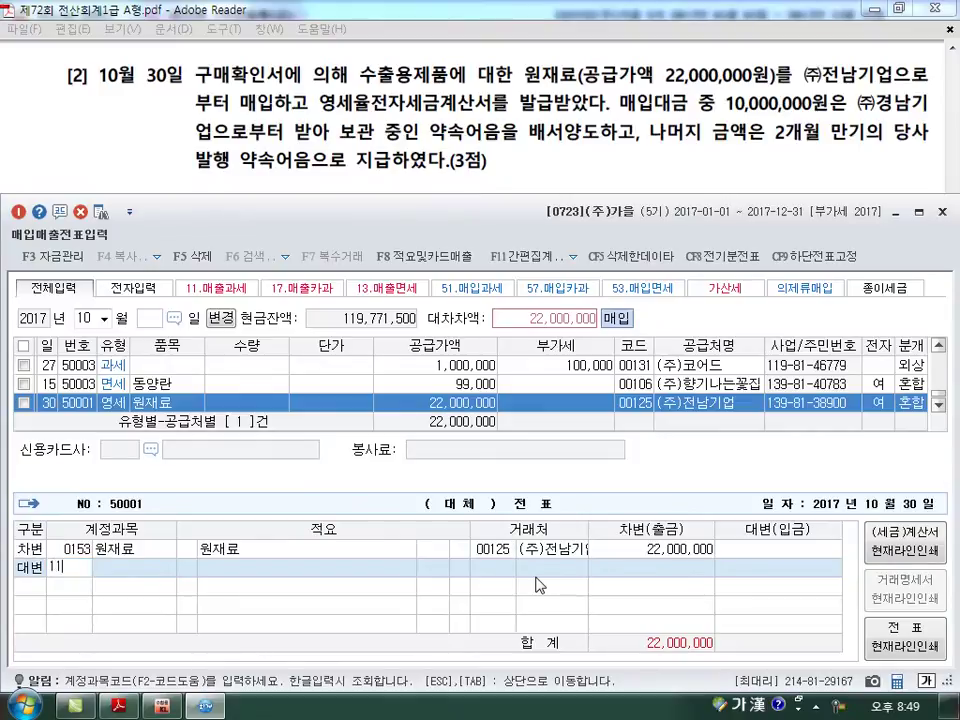
type("110")
key("Return")
key("Return")
key("Return")
type("10000000")
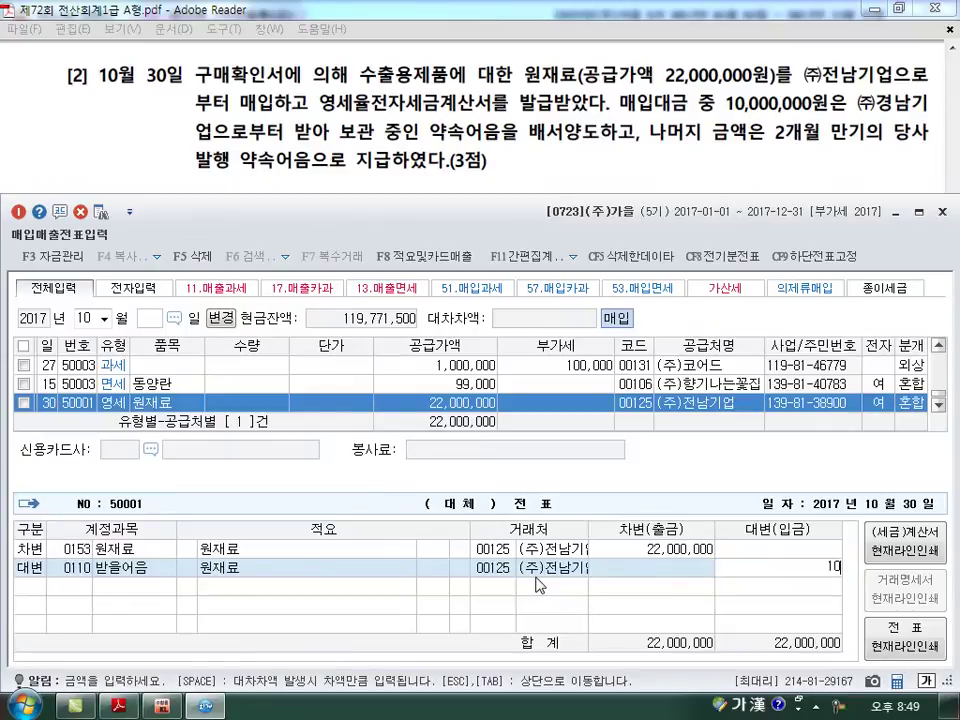
key("Return")
- Change the trading partner of the 받을어음 credit line to (주)경남기업 (00142)
key("Return")
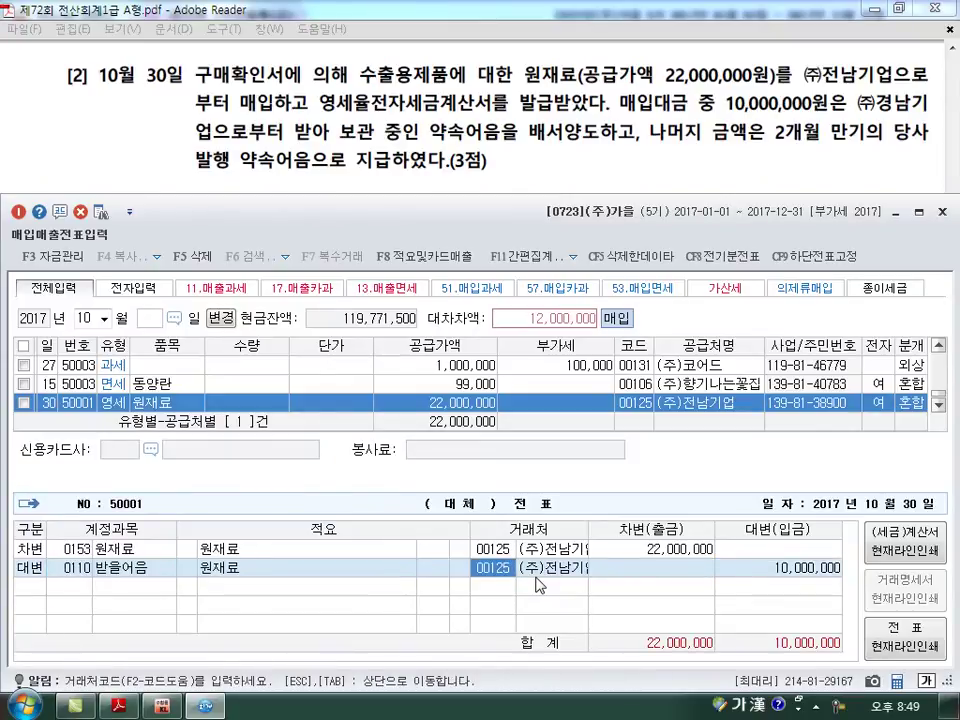
type("경남")
key("Return")
key("Return")
key("Return")
key("Return")
- Credit 지급어음 (252) to (주)전남기업 for the remaining 12,000,000 and complete the October 30 voucher
type("4")
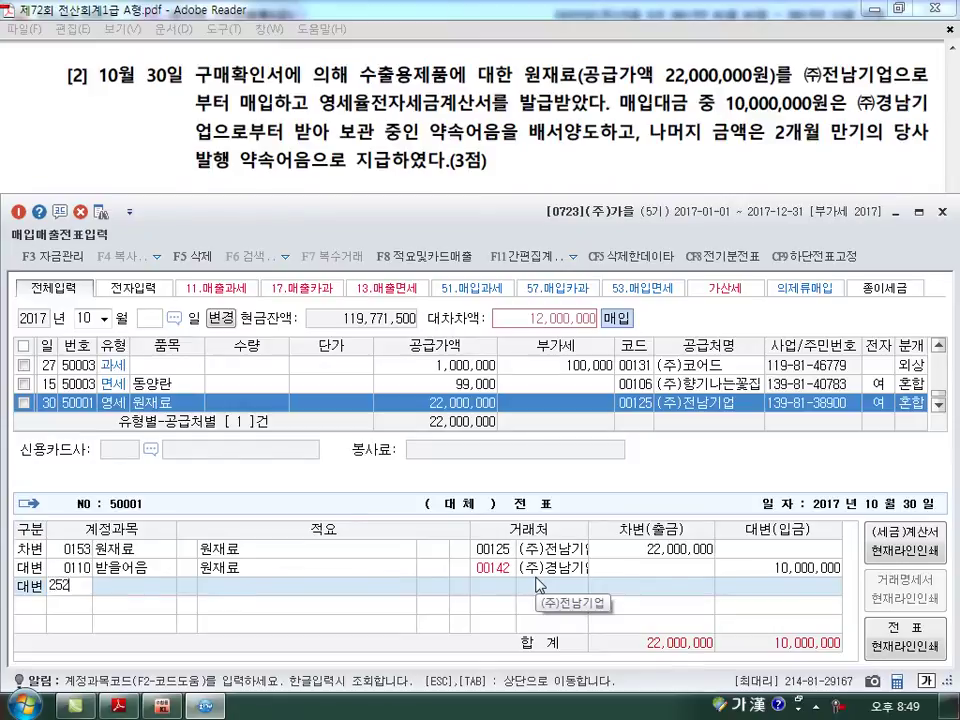
type("252")
key("Return")
key("Return")
key("Return")
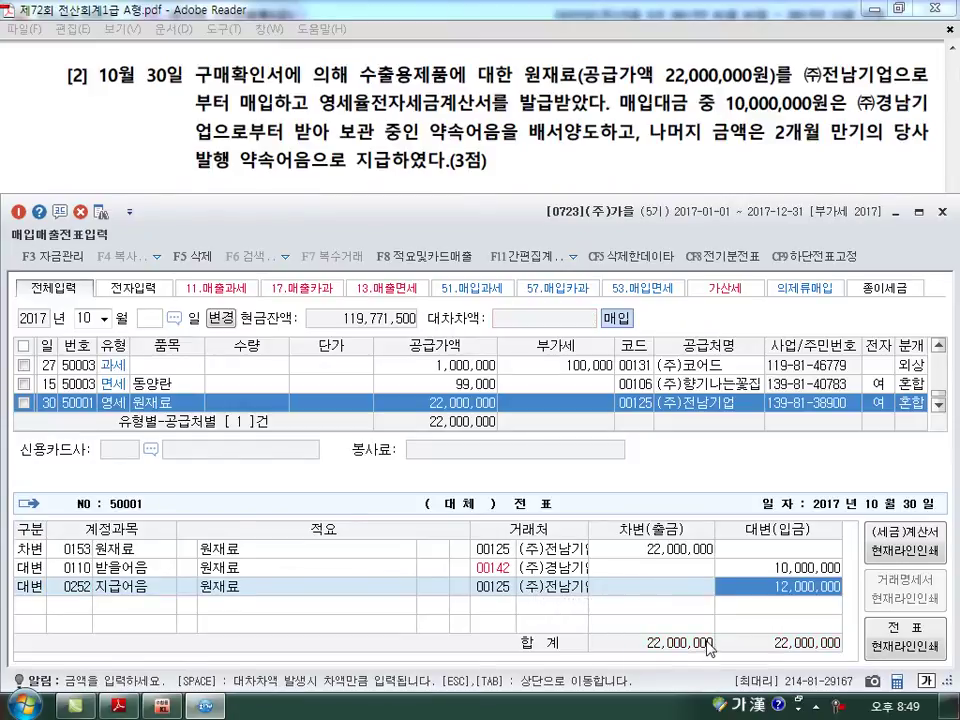
key("Return")
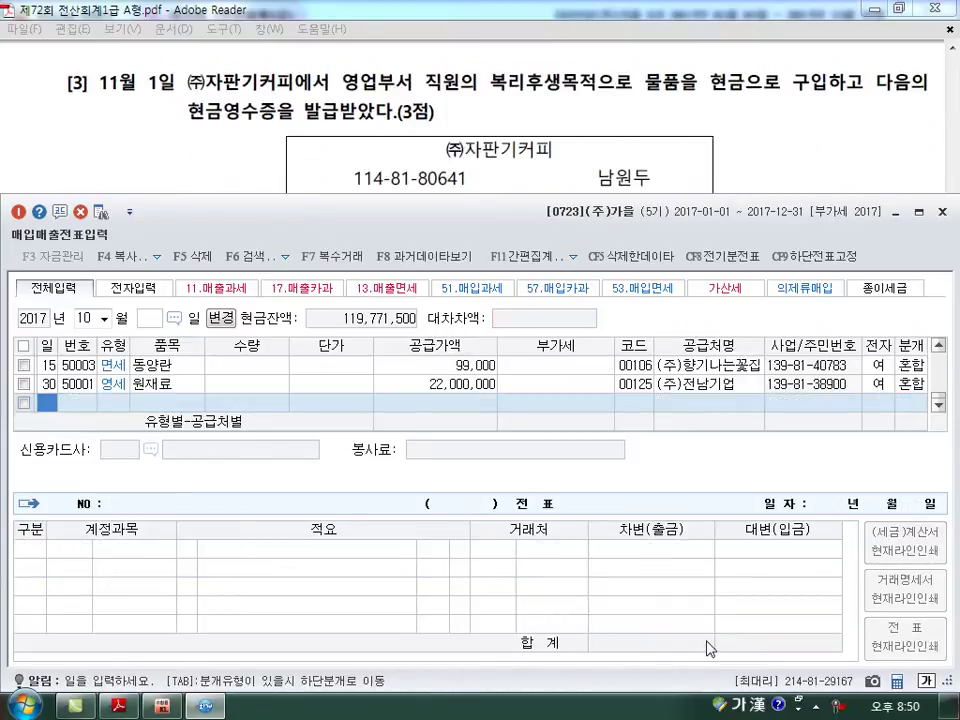
- Decline viewing the suspected duplicate vouchers and switch the entry month to November (11)
left_click(89, 319)
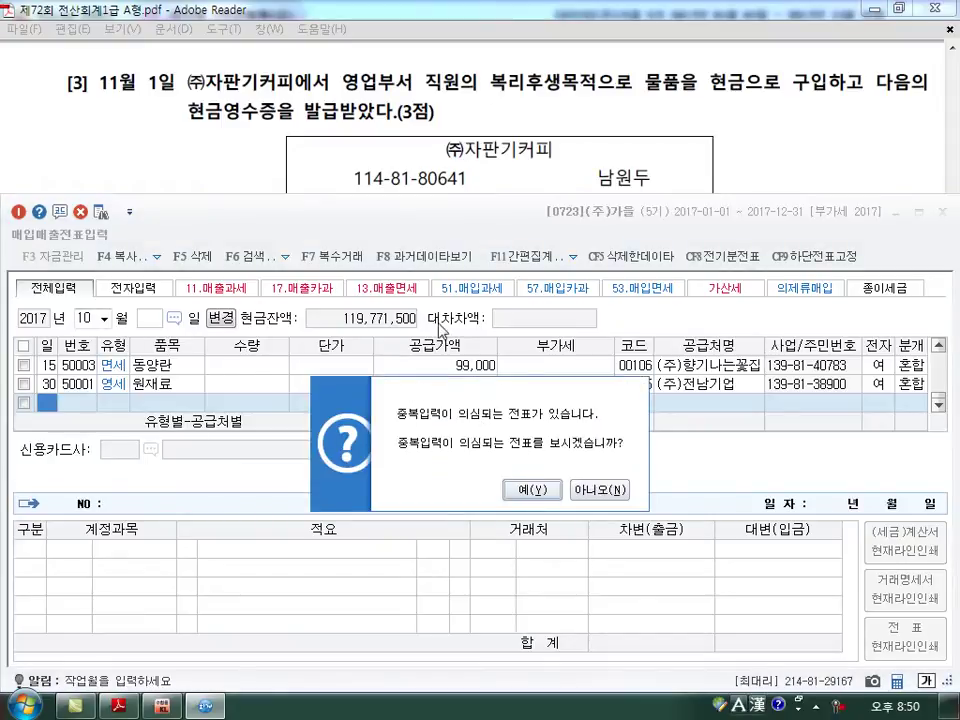
left_click(611, 495)
type("11")
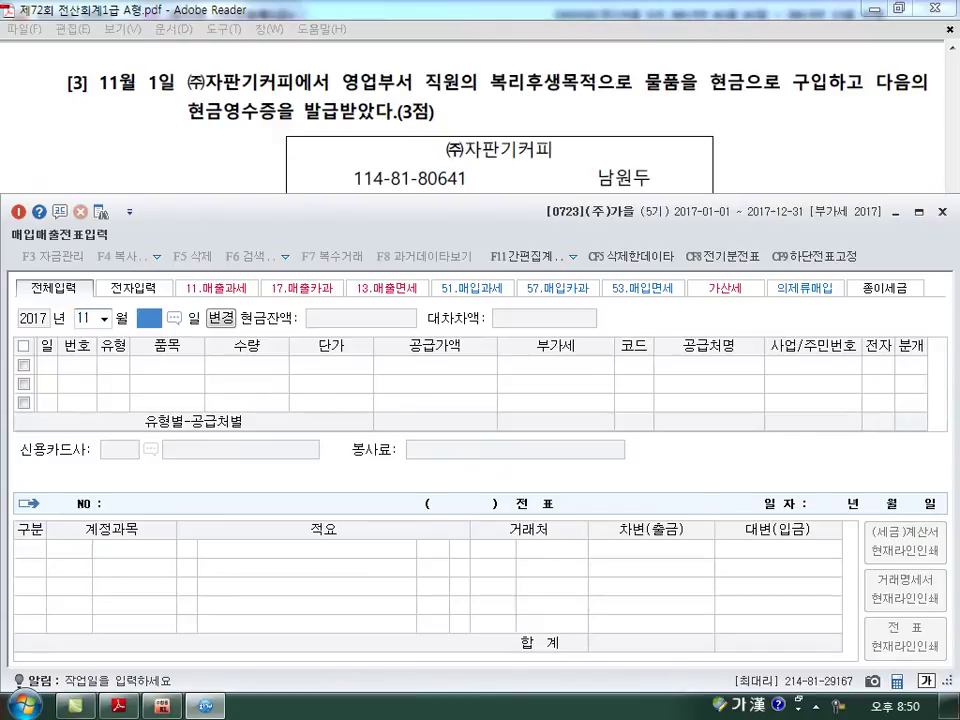
key("Return")
- Check item [3]'s cash receipt in Adobe Reader, return to KcLep and start a November 1 entry of purchase type 61.현과
key("alt+Tab")
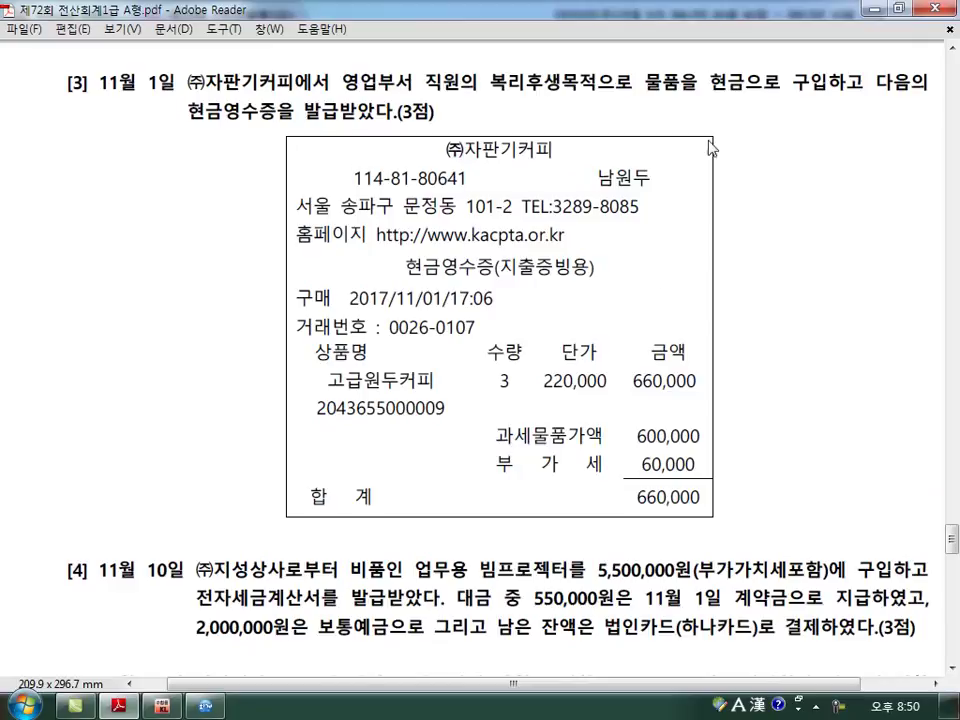
left_click(357, 111)
left_click(205, 708)
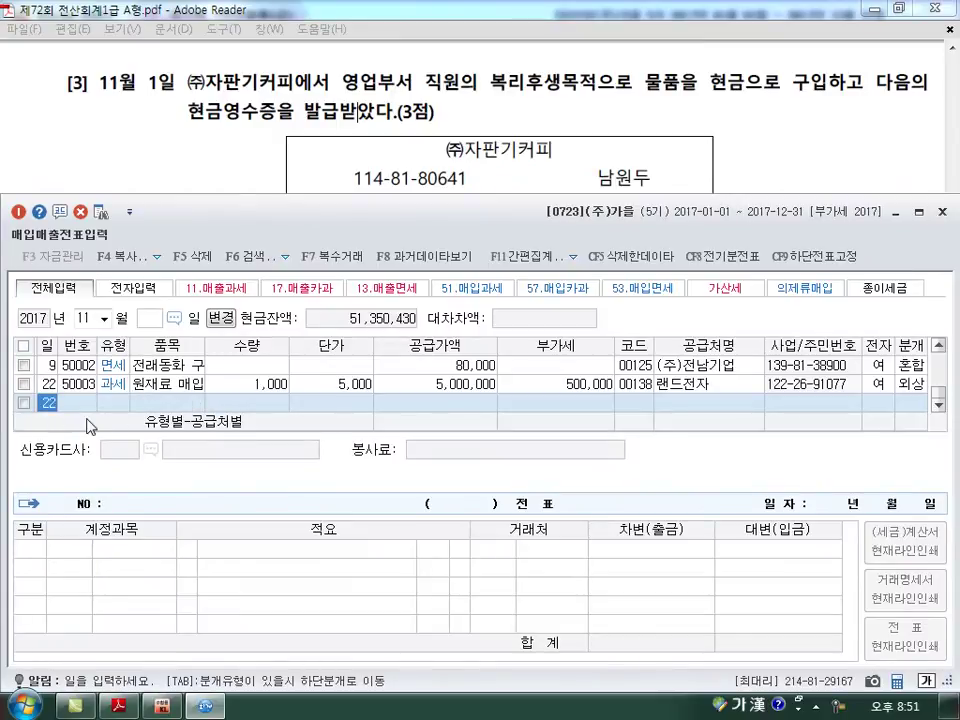
type("1")
key("Return")
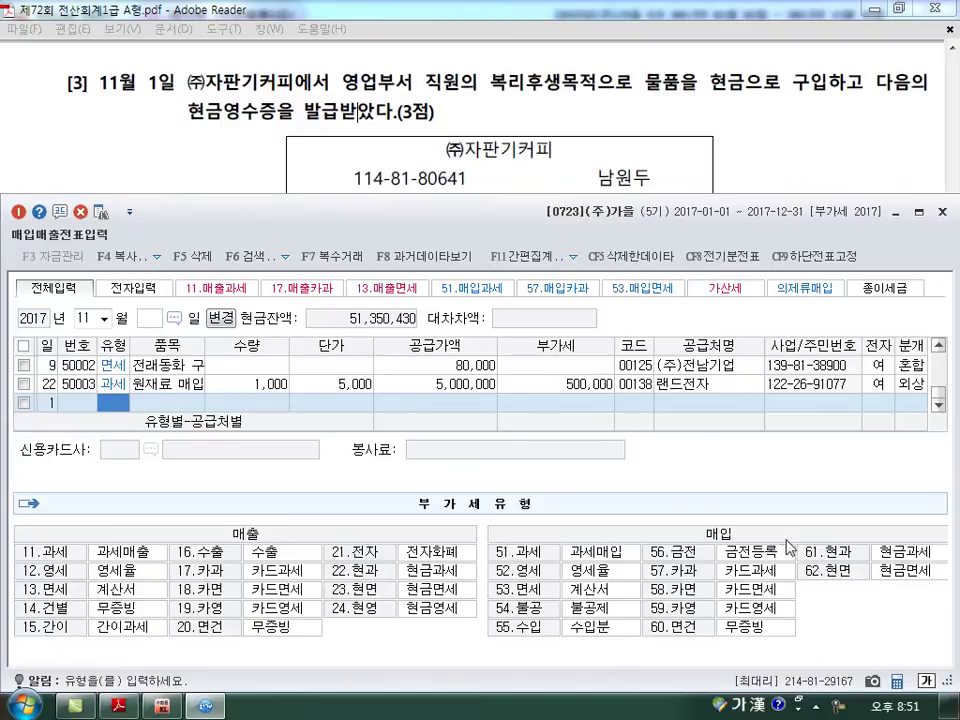
type("61")
key("Return")
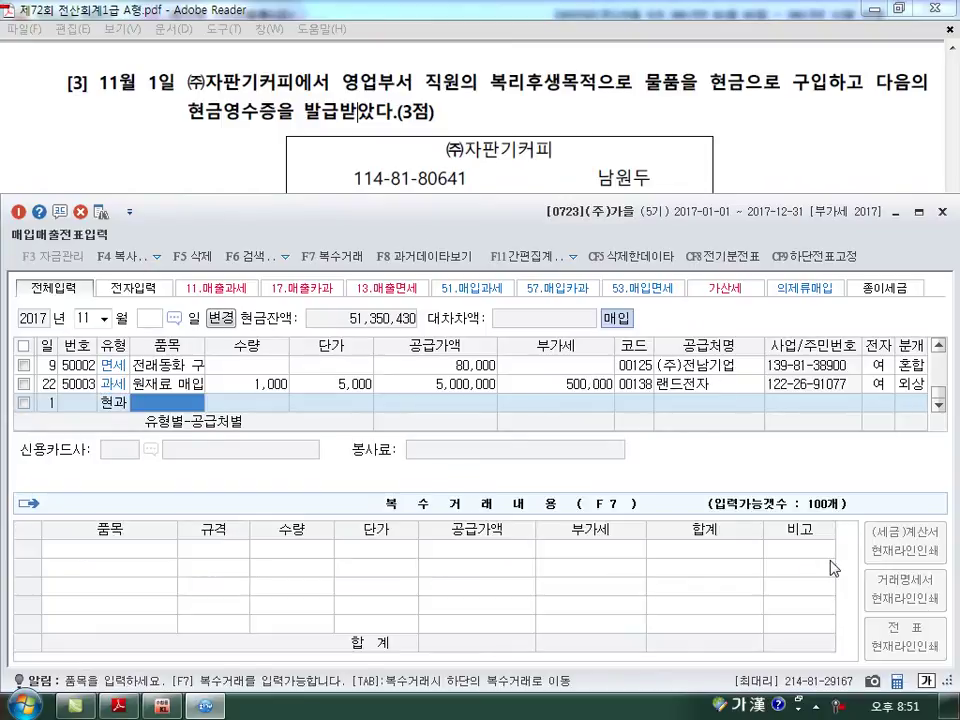
type("3")
key("Return")
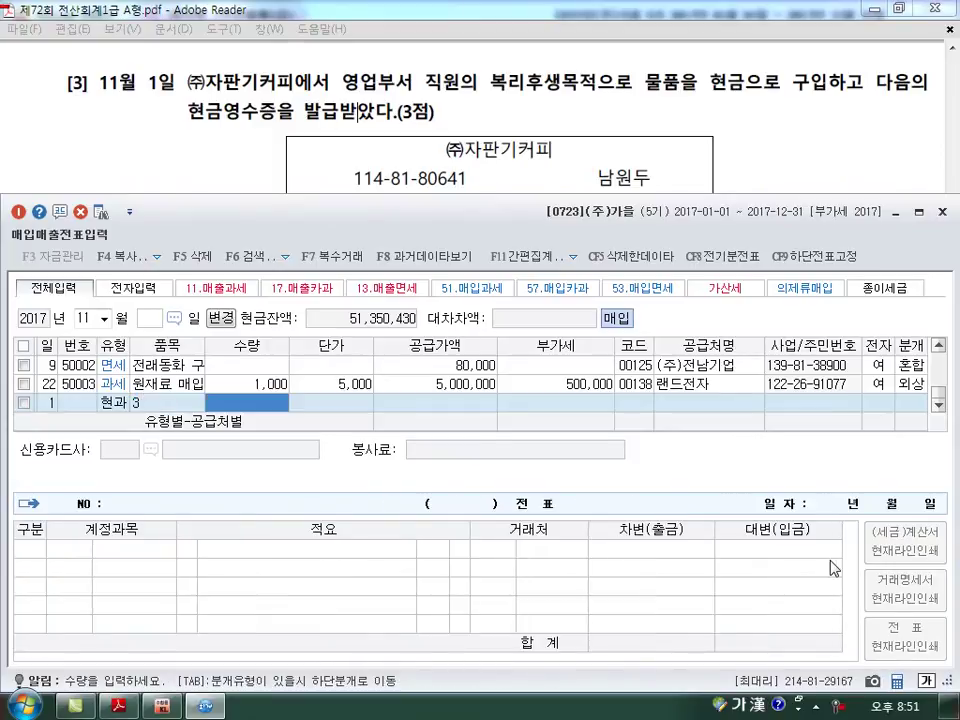
type("0000")
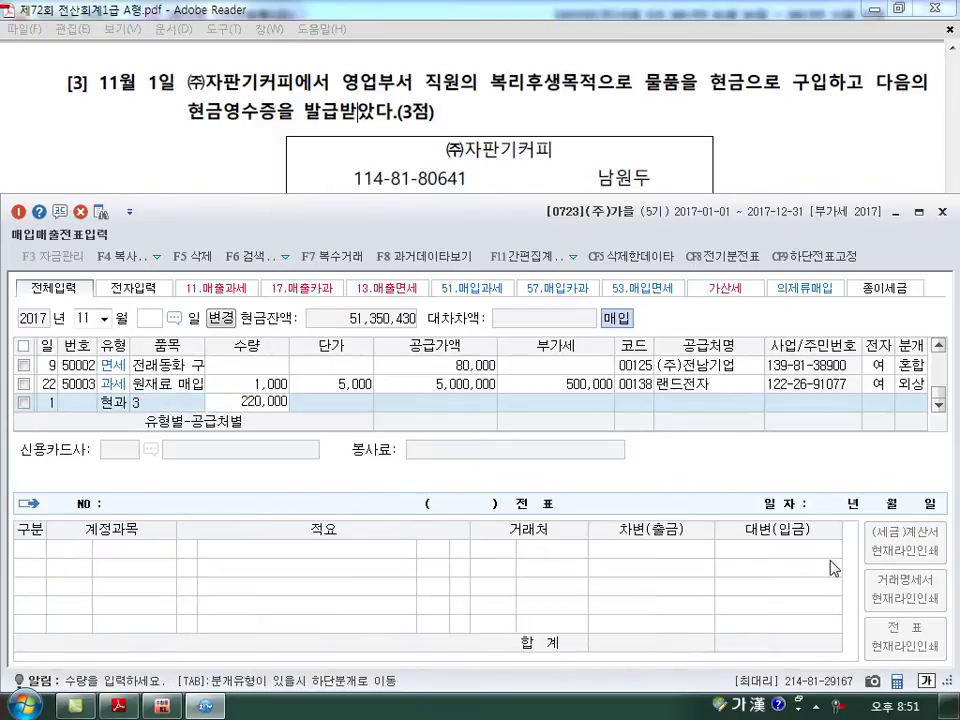
key("Return")
key("shift+Tab")
key("shift+Tab")
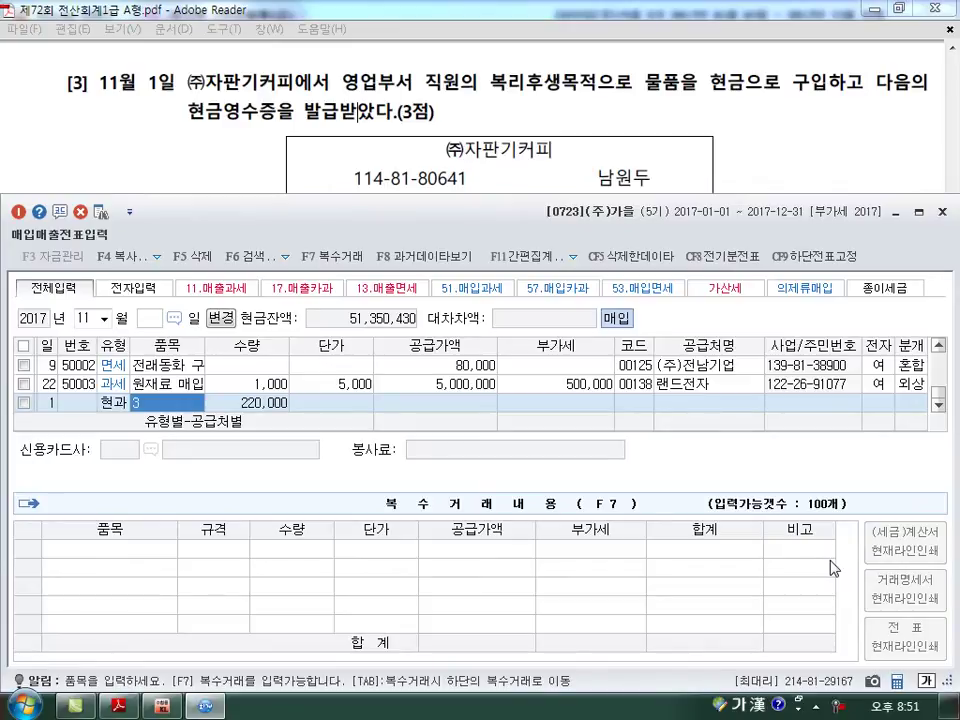
- Enter 고급원두커피 as the item of the November 1 entry with quantity 3 and unit price 220,000
type("고급원두커피")
key("Return")
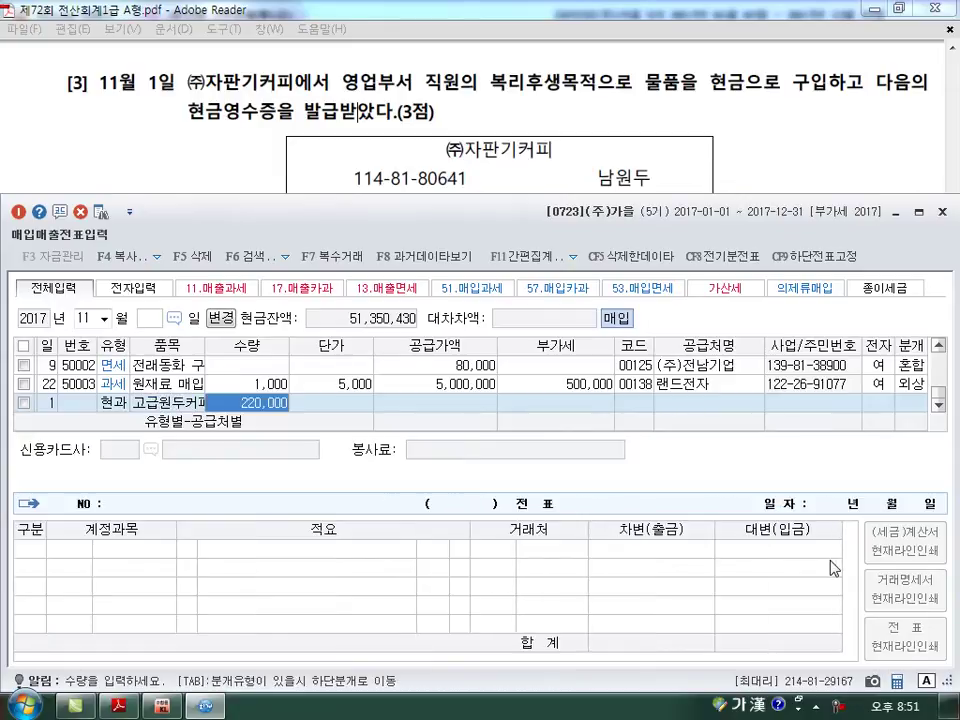
type("3")
key("Return")
type("2200000")
key("Return")
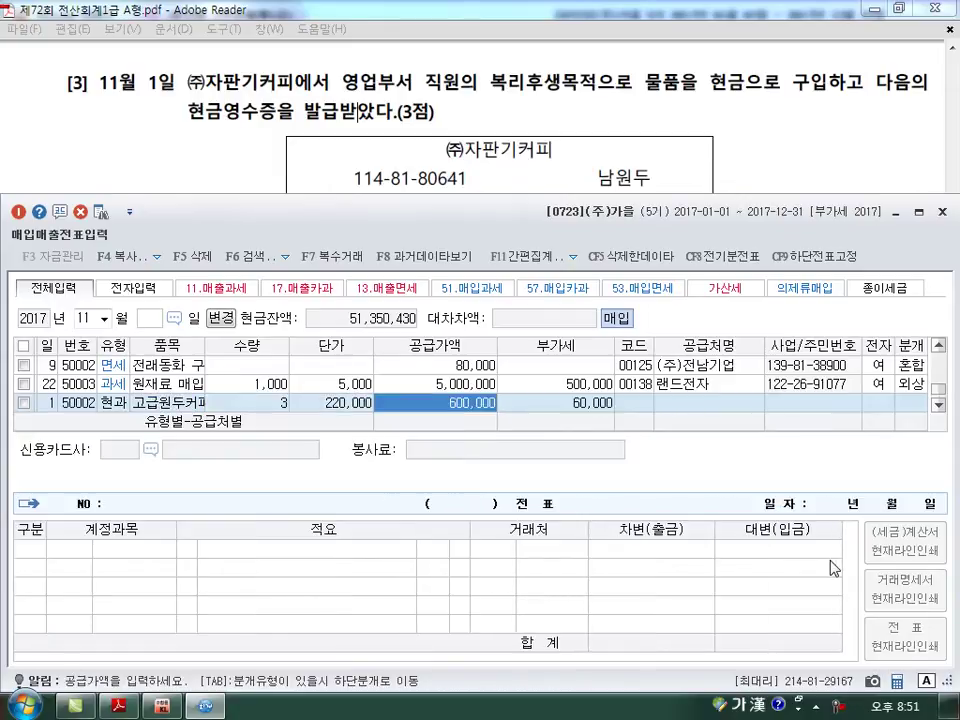
key("Return")
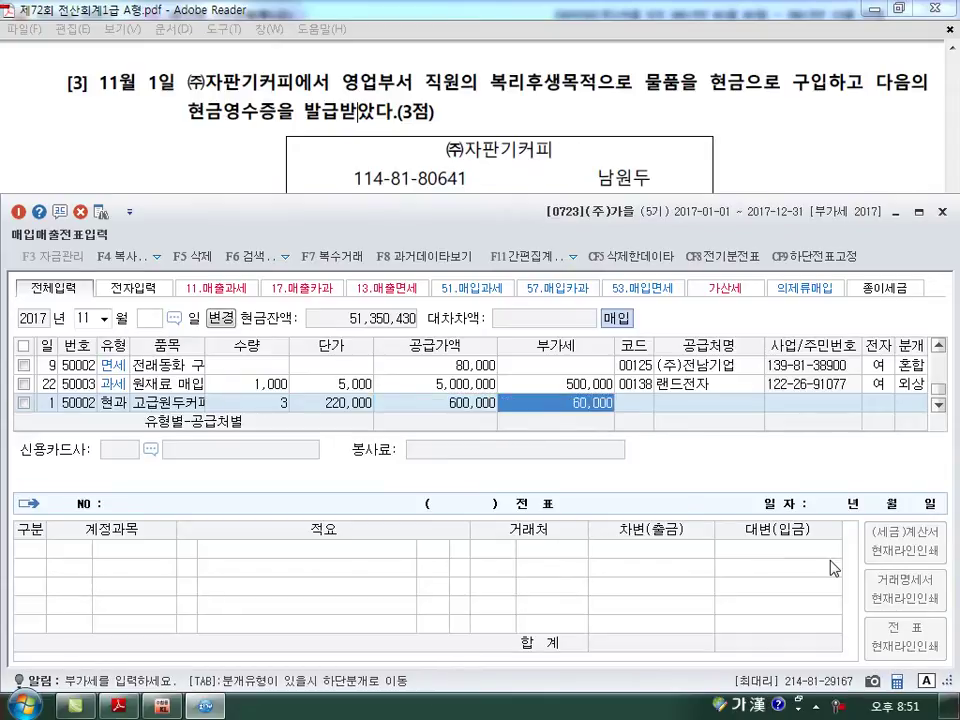
- Set the supplier of the November 1 entry to (주)자판기커피 (00162), accepting the calculated supply amount and VAT
key("Return")
type("자판")
key("Return")
key("Return")
key("Left")
key("Left")
key("Left")
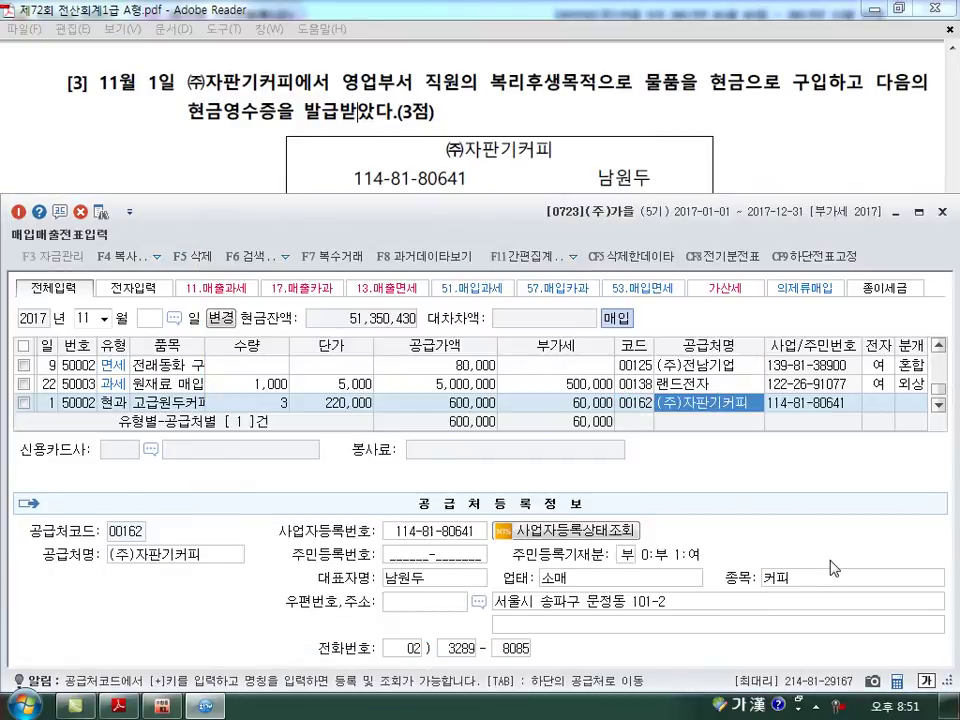
key("Right")
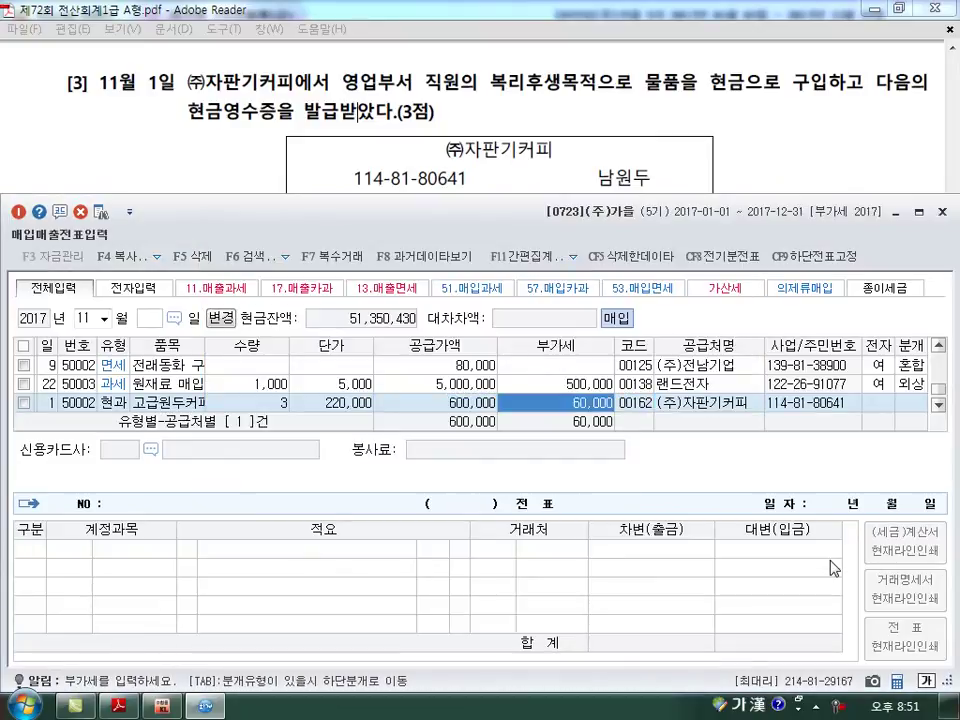
key("Return")
key("Return")
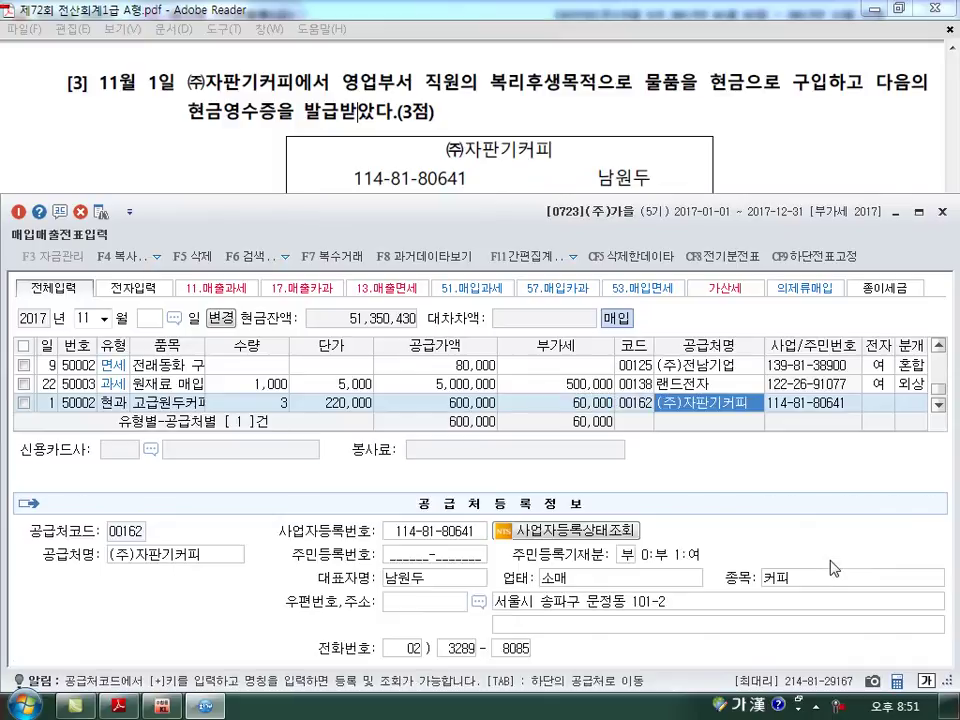
key("Return")
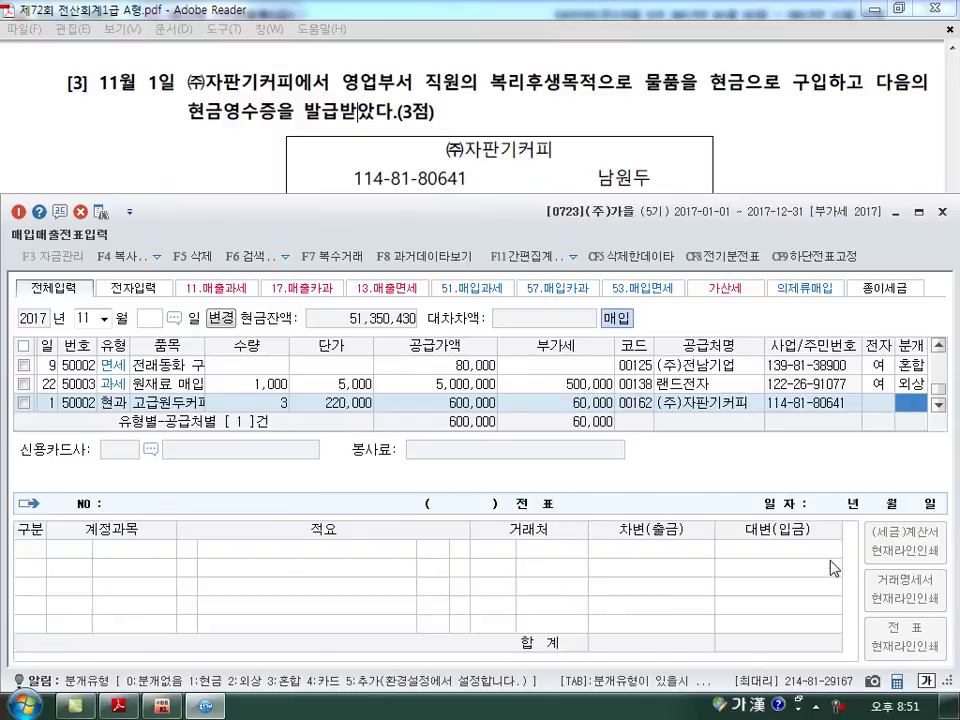
- Journalize the November 1 entry as 현금, replacing the 원재료 account with 복리후생비 (811) for 600,000
type("1")
key("Return")
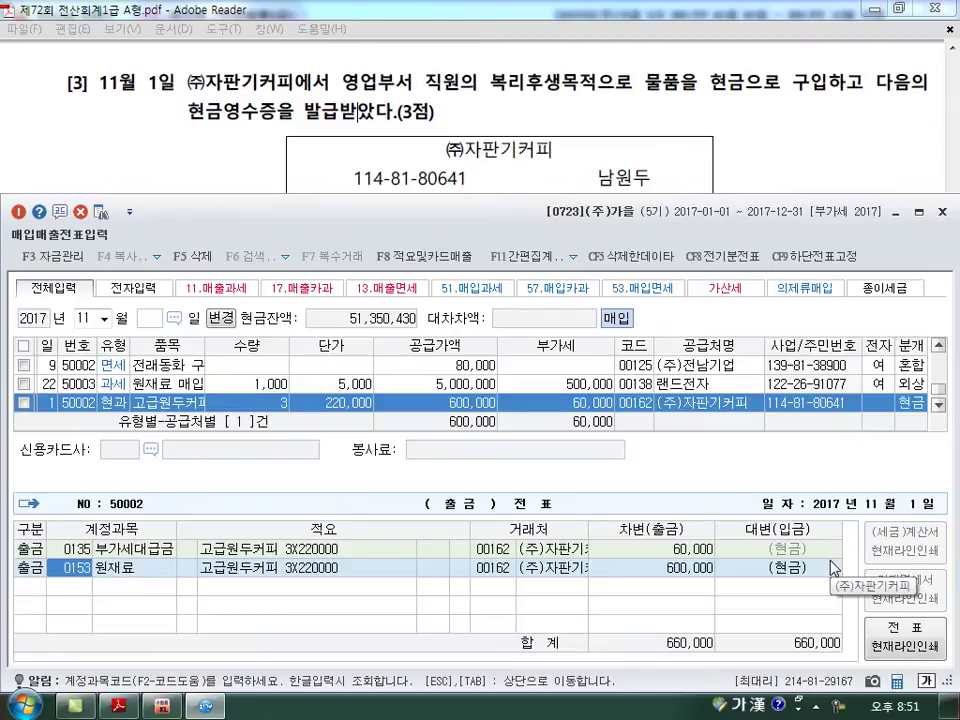
type("0811")
key("Return")
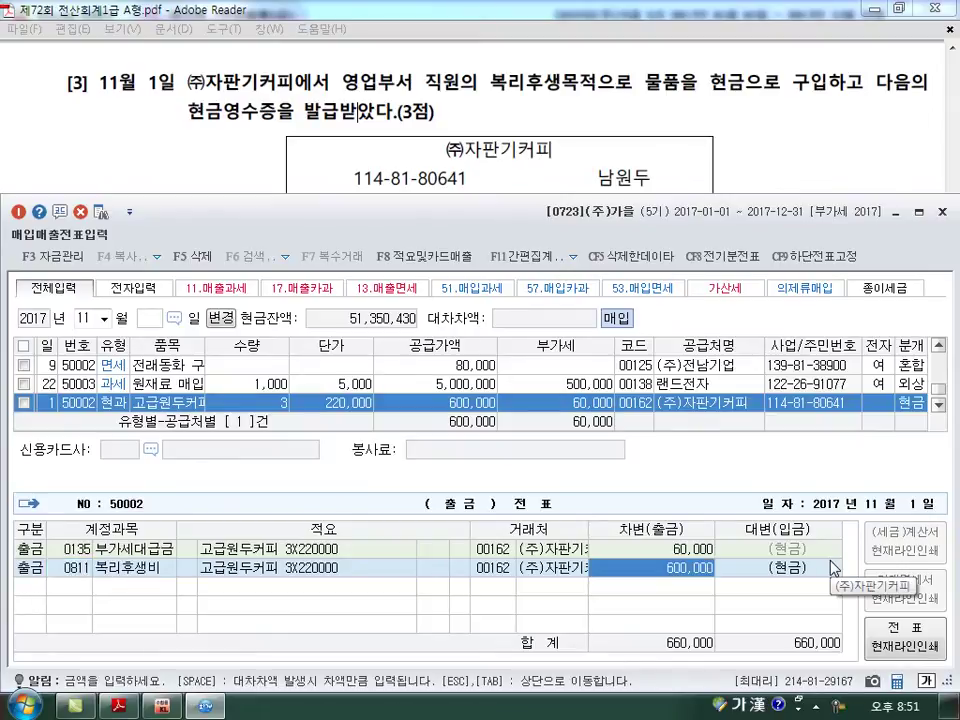
key("Return")
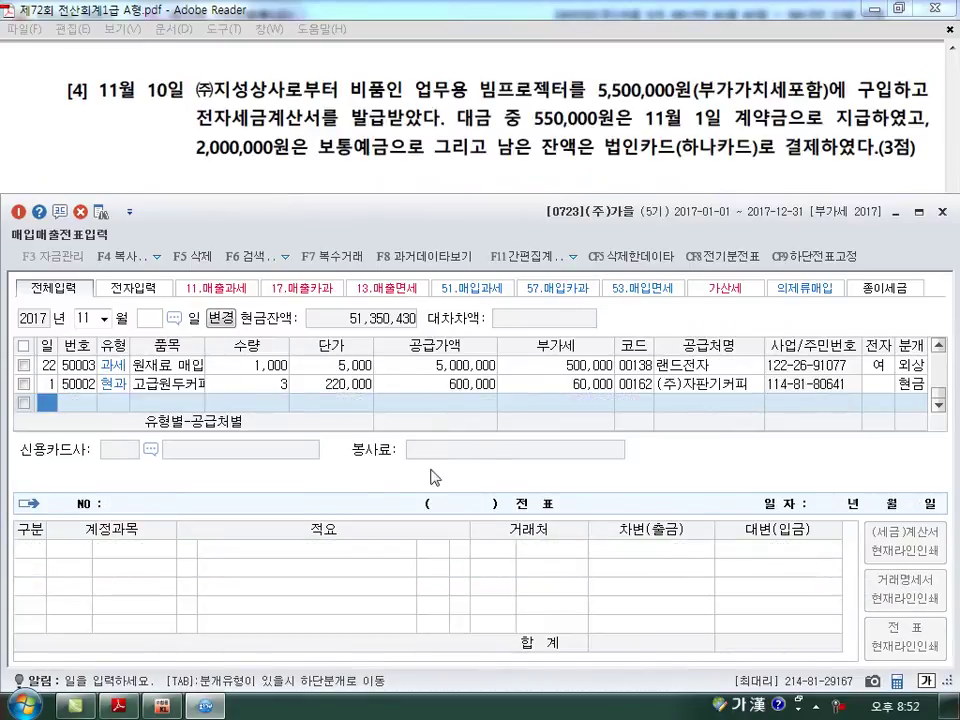
- Start a November 10 entry of purchase type 51.과세 for item [4] of the problem
type("10")
key("Return")
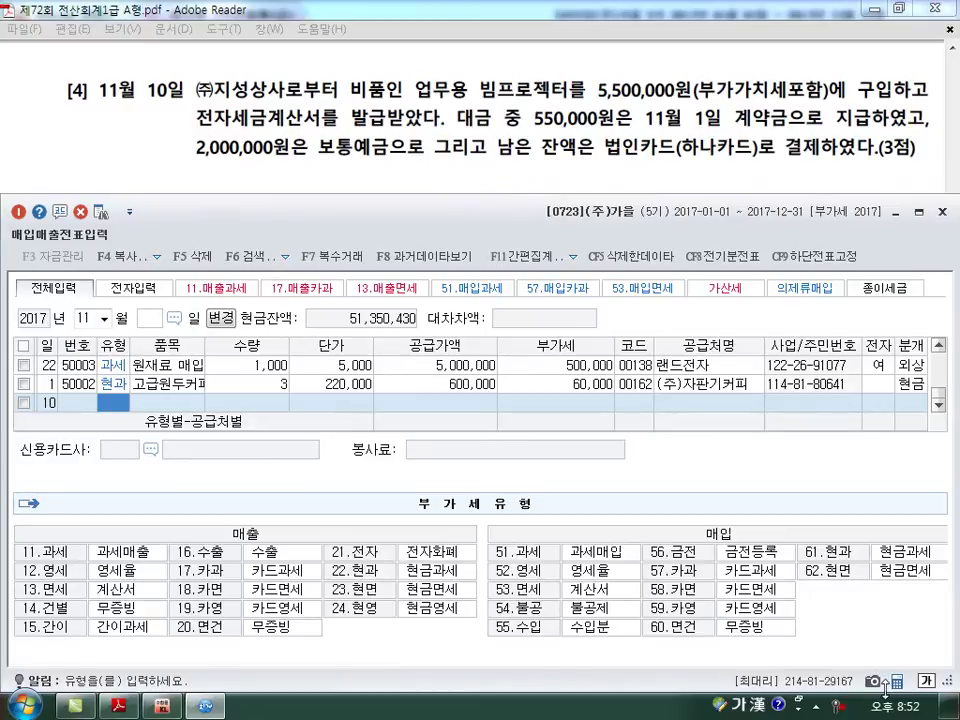
type("51")
key("Return")
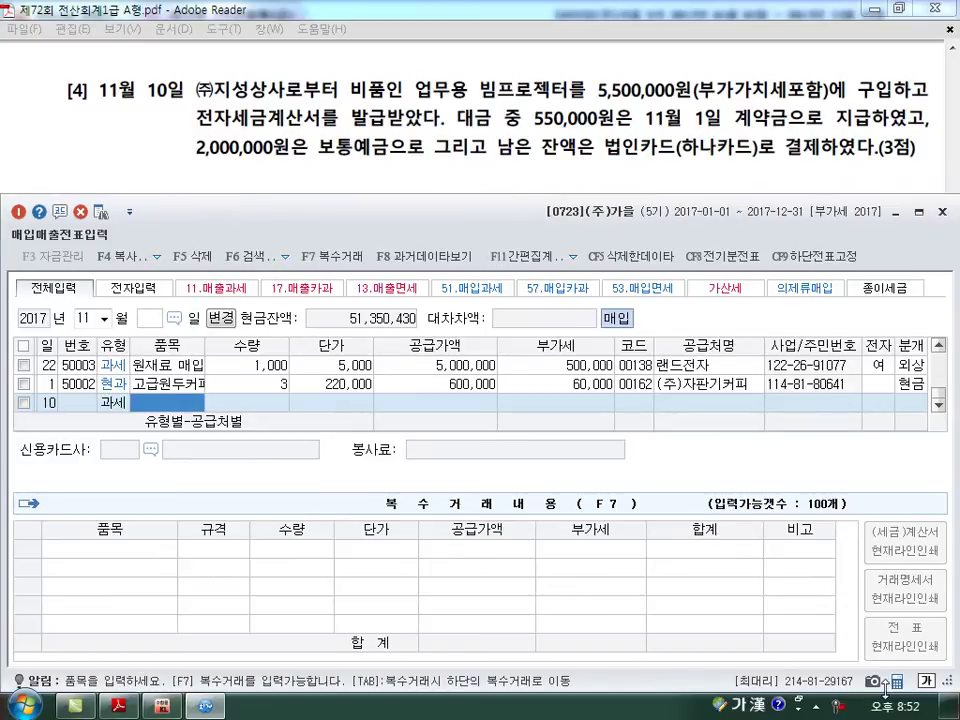
- Enter 빔프로젝터 as the item of the November 10 entry with a supply amount of 5,000,000, accepting the calculated VAT
type("빔프로젝터")
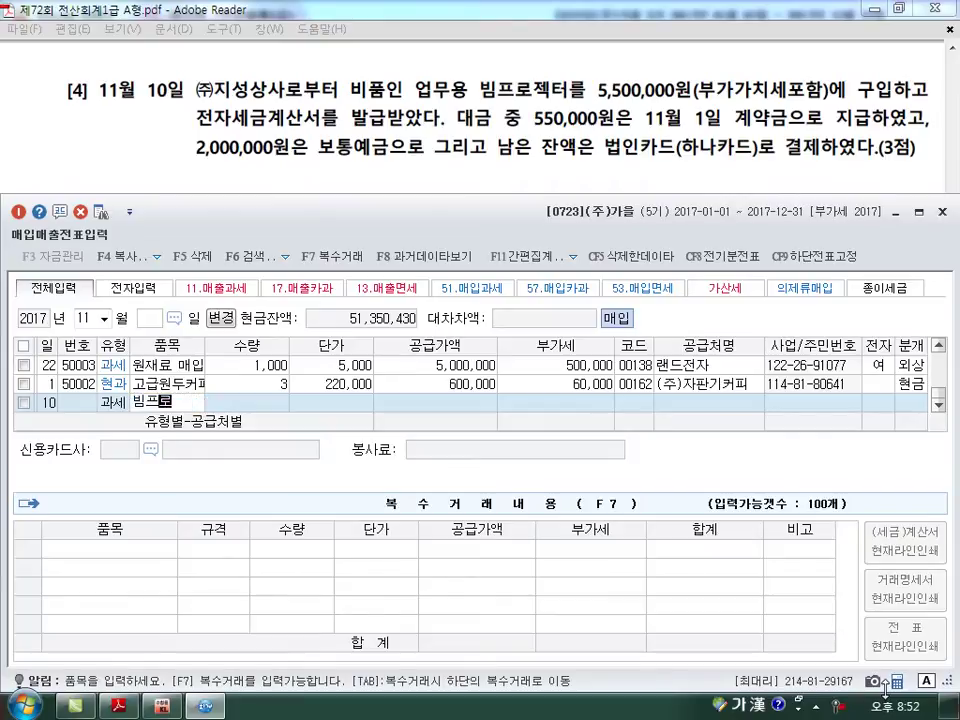
key("Return")
key("Return")
key("Return")
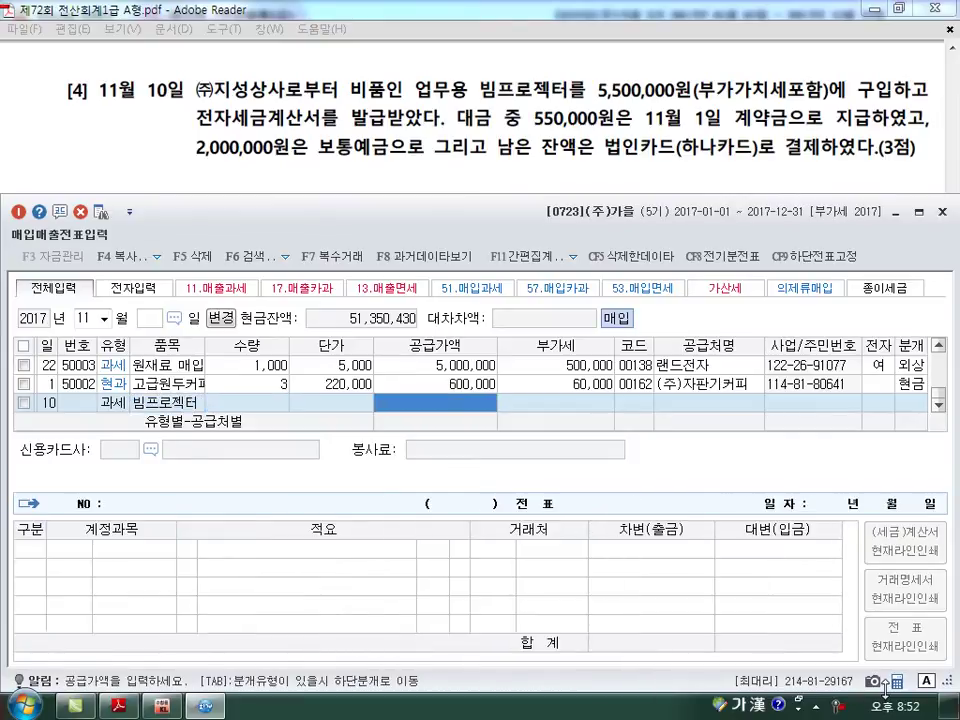
type("5000000")
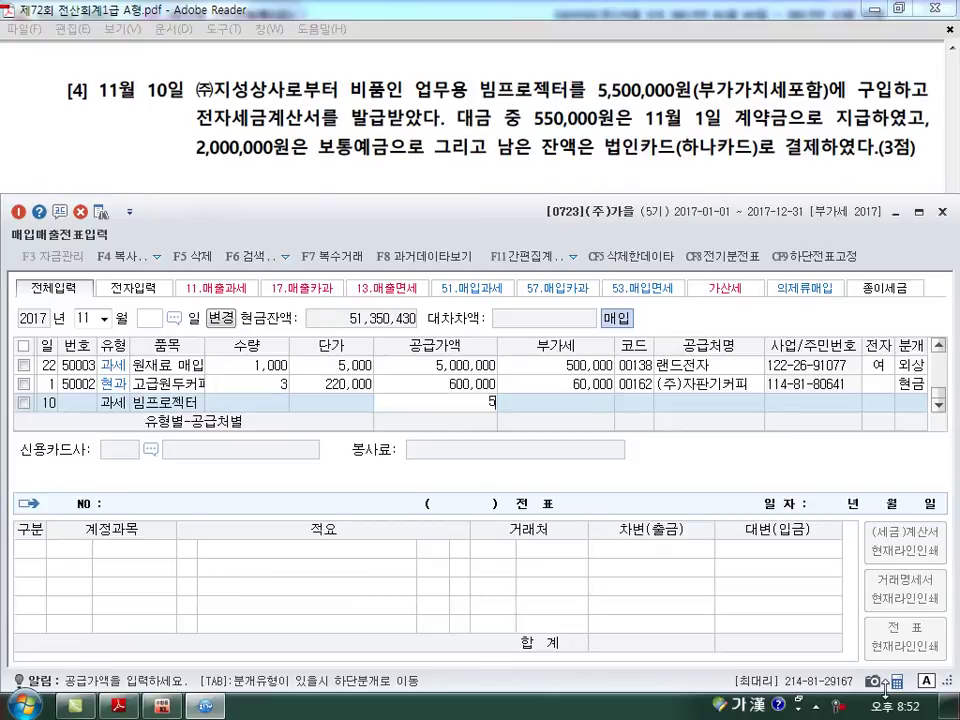
key("Return")
key("Return")
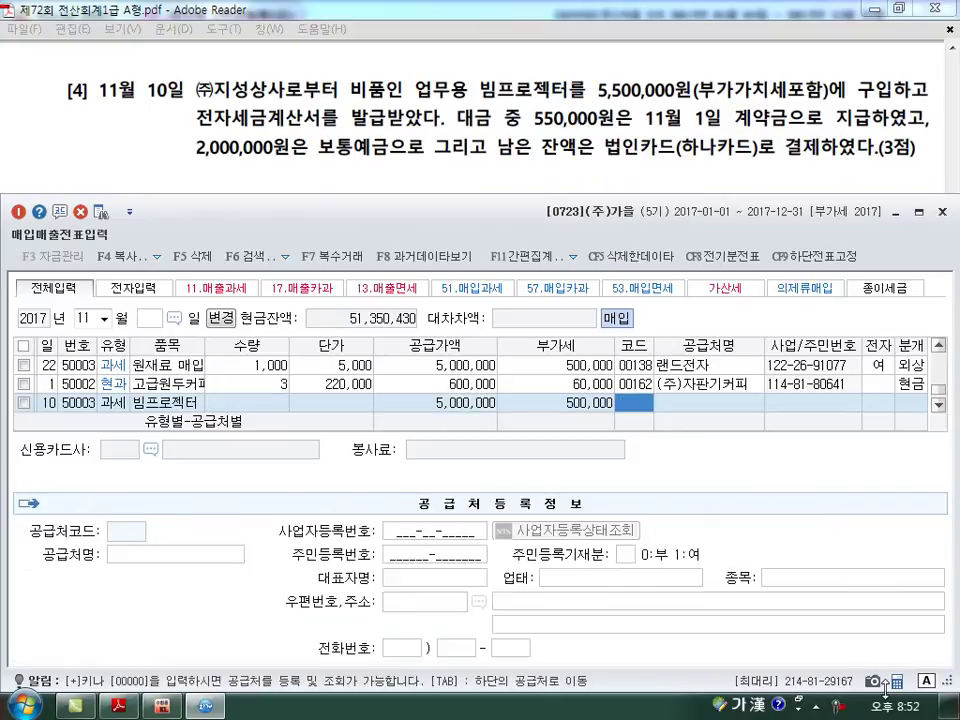
- Set the supplier of the November 10 entry to (주)지성상사 (00119) and mark the tax invoice as electronic (여)
type("지성")
key("Return")
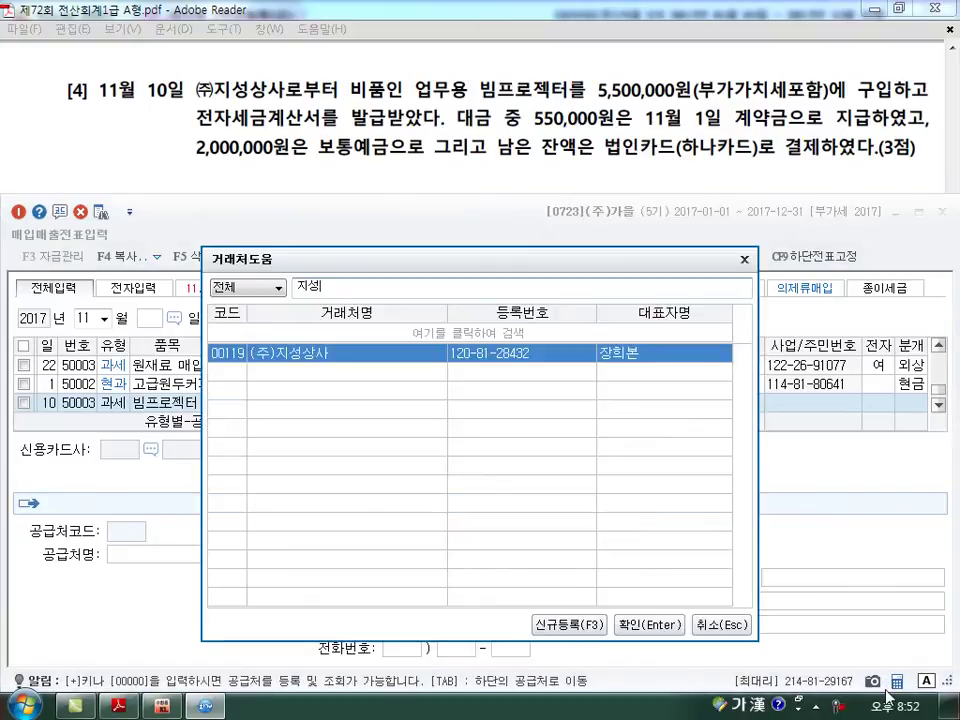
key("Return")
key("Return")
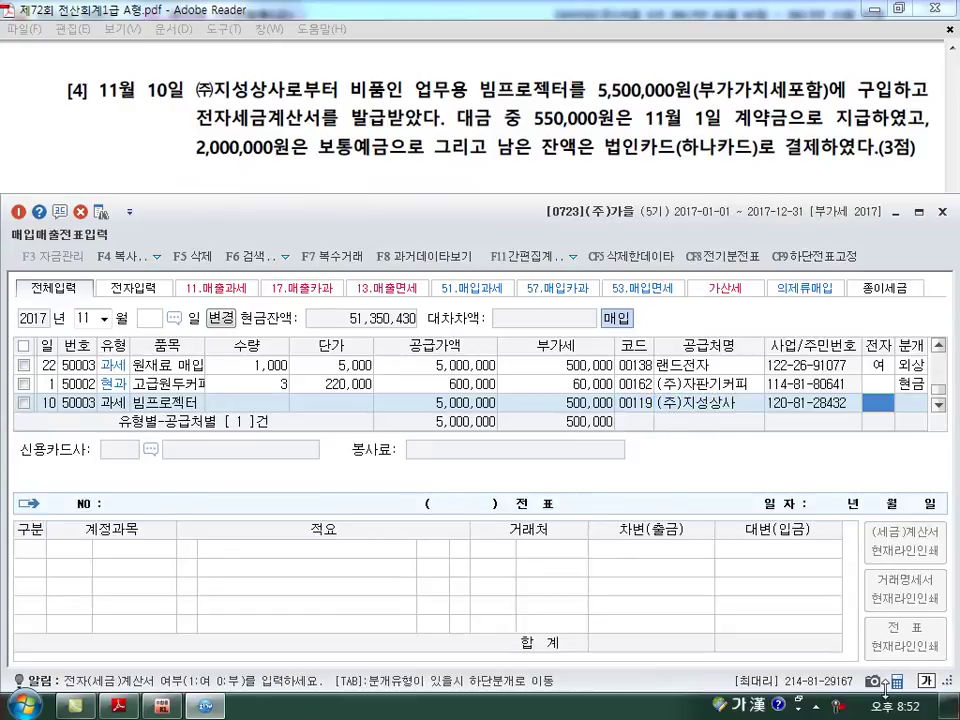
type("1")
key("Return")
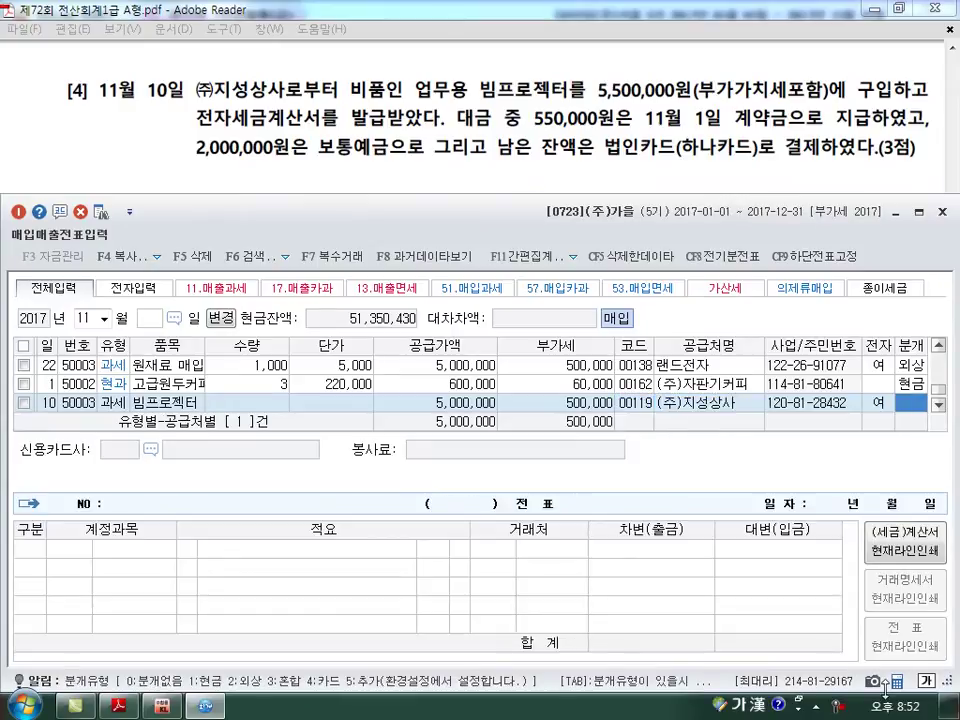
- Journalize the November 10 entry as 혼합, replacing the 원재료 debit account with 비품 (212)
type("3")
key("Return")
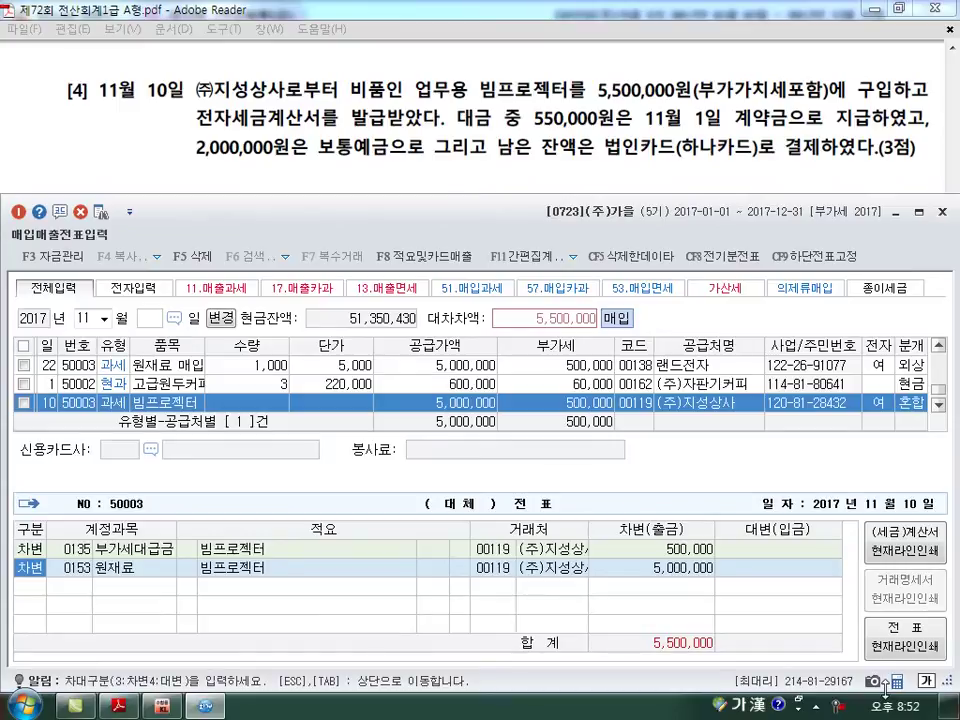
key("Return")
type("0212")
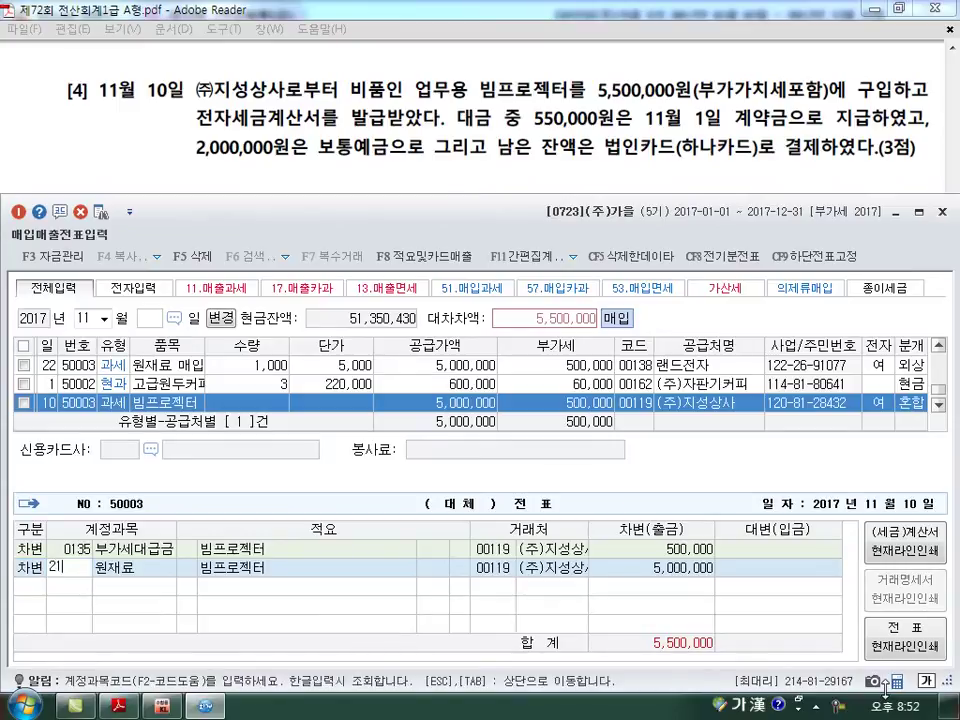
key("Return")
key("Return")
- Add a credit line to the November 10 journal for 선급금 (131) with an amount of 550,000
type("4")
key("Return")
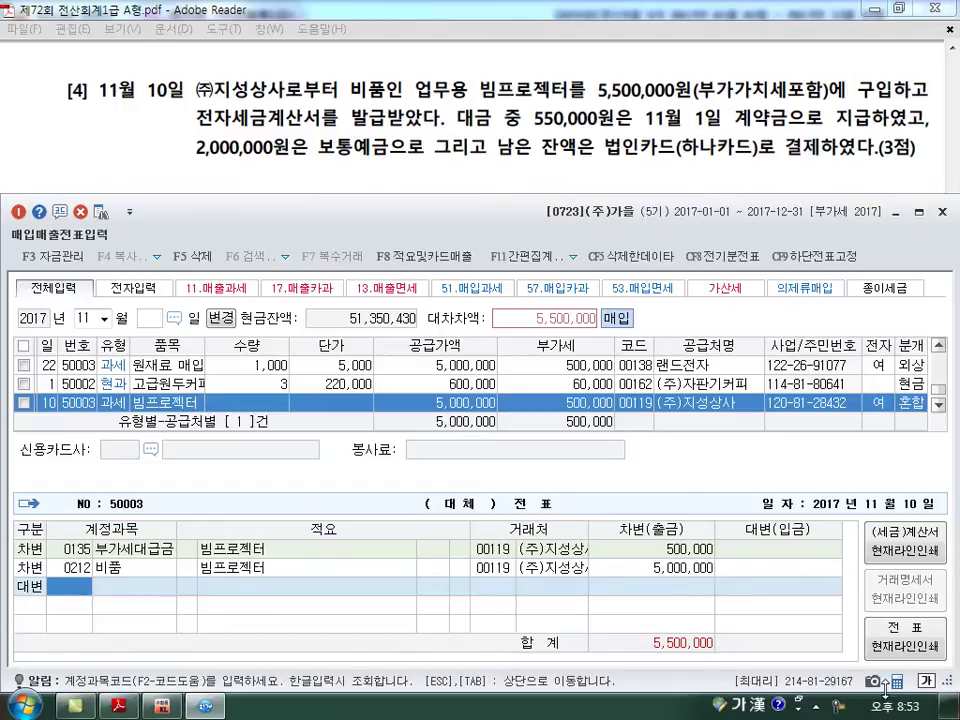
type("131")
key("Return")
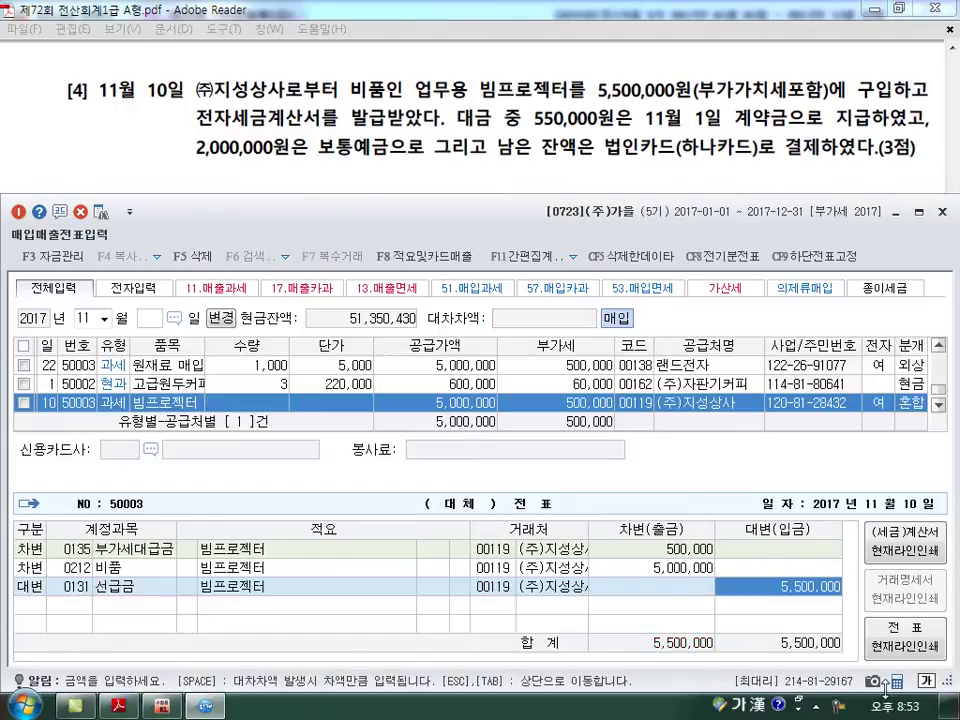
type("2000000")
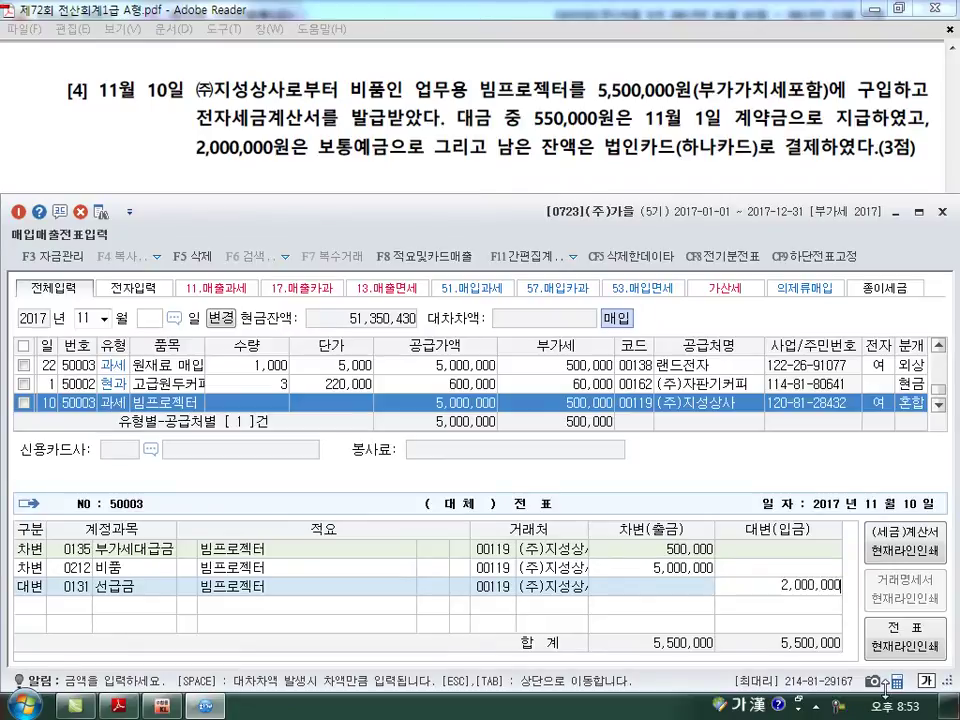
key("BackSpace")
key("BackSpace")
key("BackSpace")
key("BackSpace")
key("BackSpace")
key("BackSpace")
key("BackSpace")
type("550000")
key("Return")
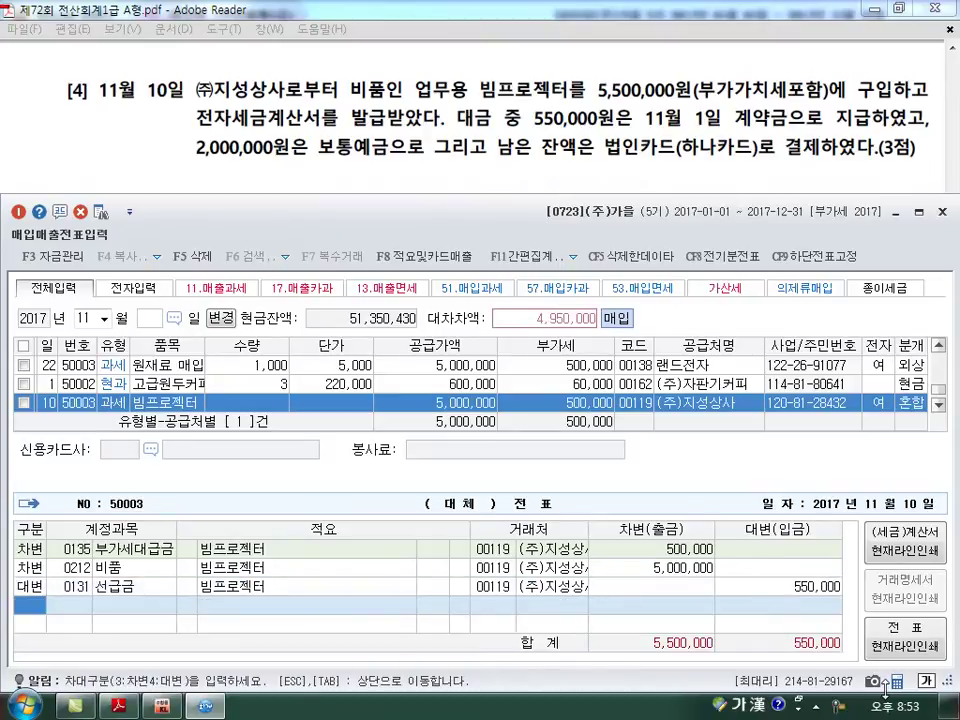
- Add a credit line to the November 10 journal for 보통예금 (103) with an amount of 2,000,000
type("4103")
key("Return")
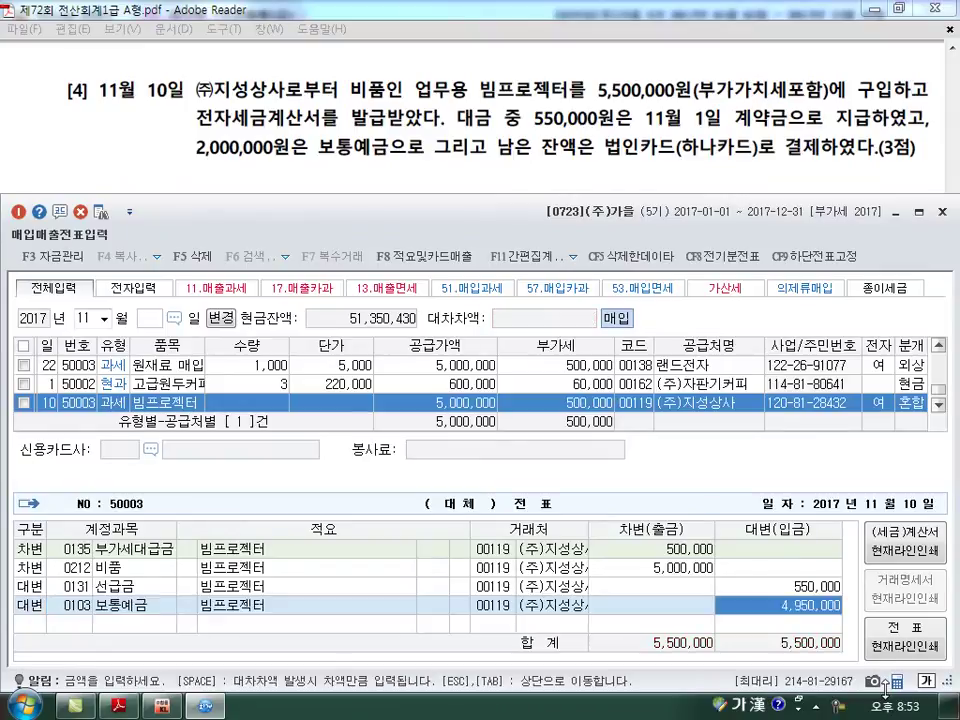
type("2000000")
key("Return")
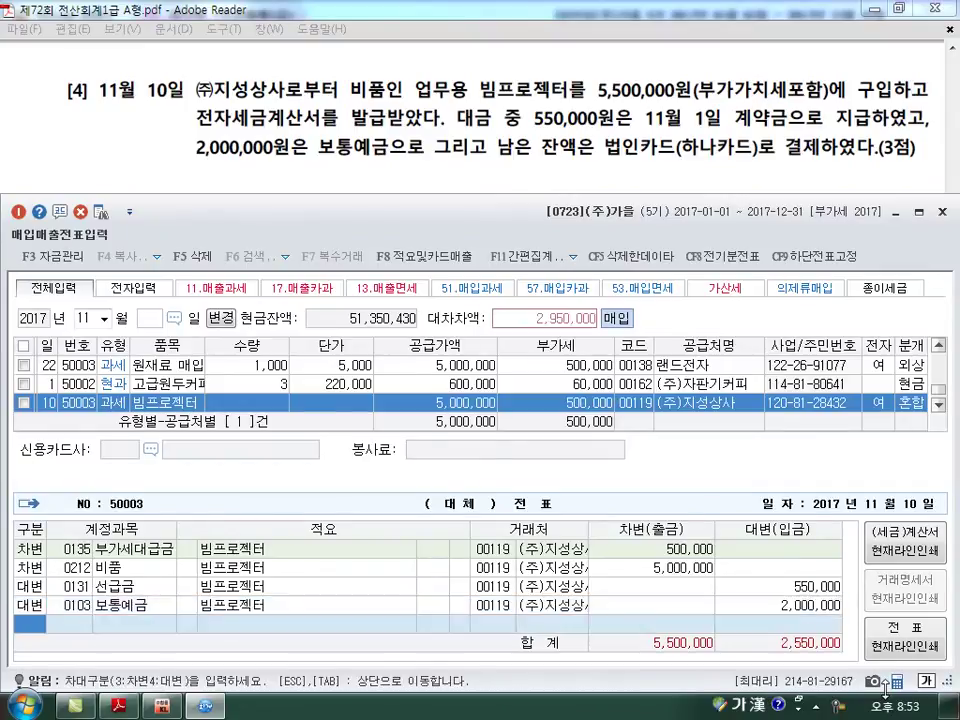
- Add a 미지급금 (253) credit line for the remaining 2,950,000 and change its counterparty to 하나카드(법인) (99602)
type("4")
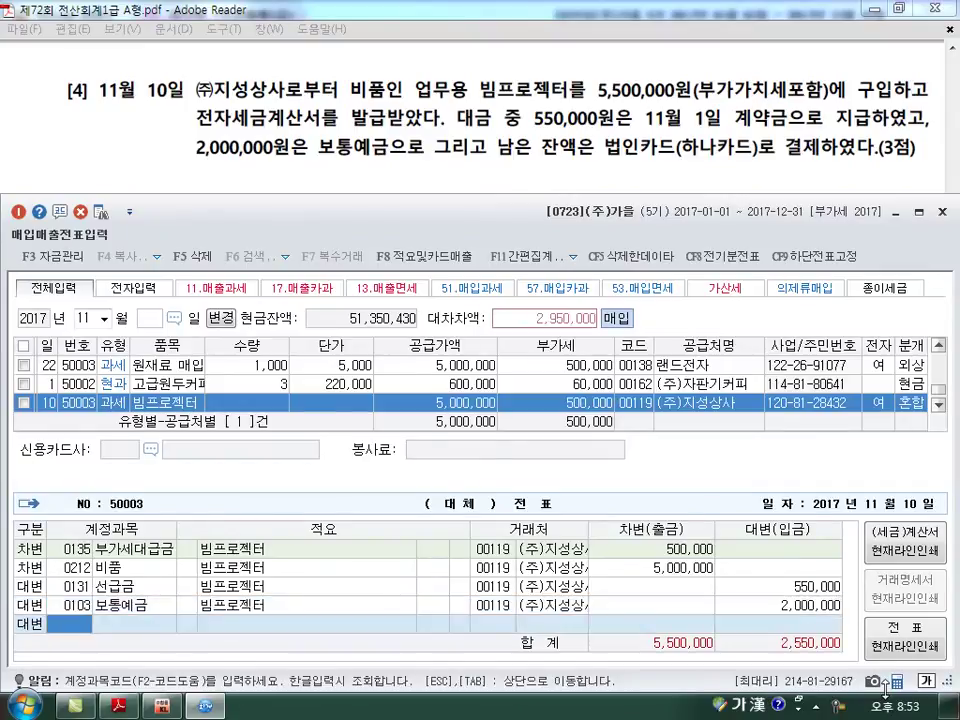
type("253")
key("Return")
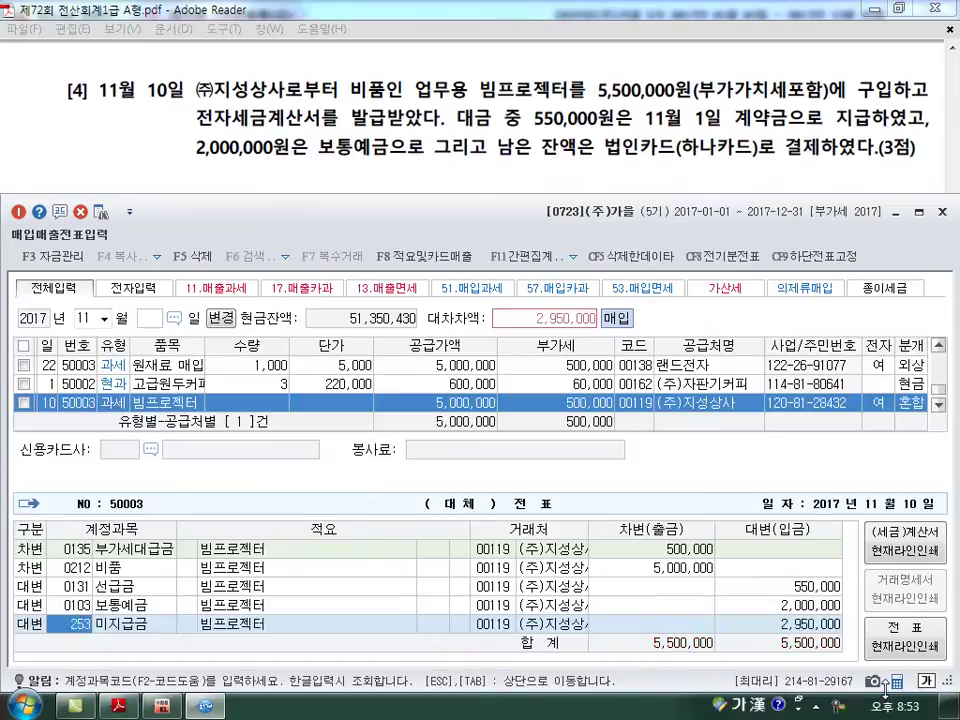
key("Return")
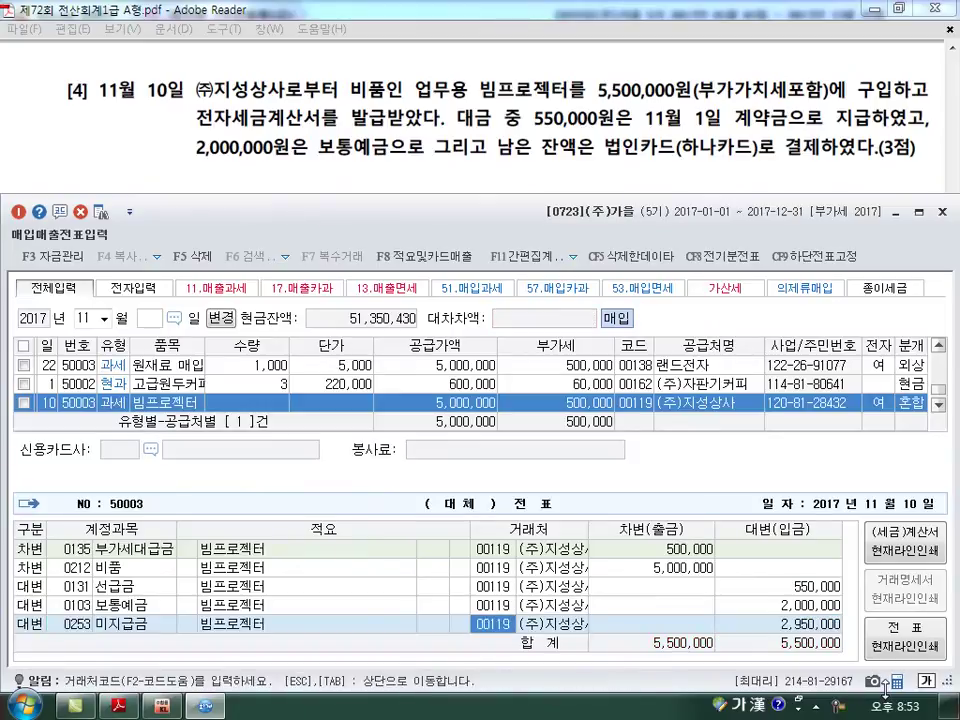
type("하내")
key("Return")
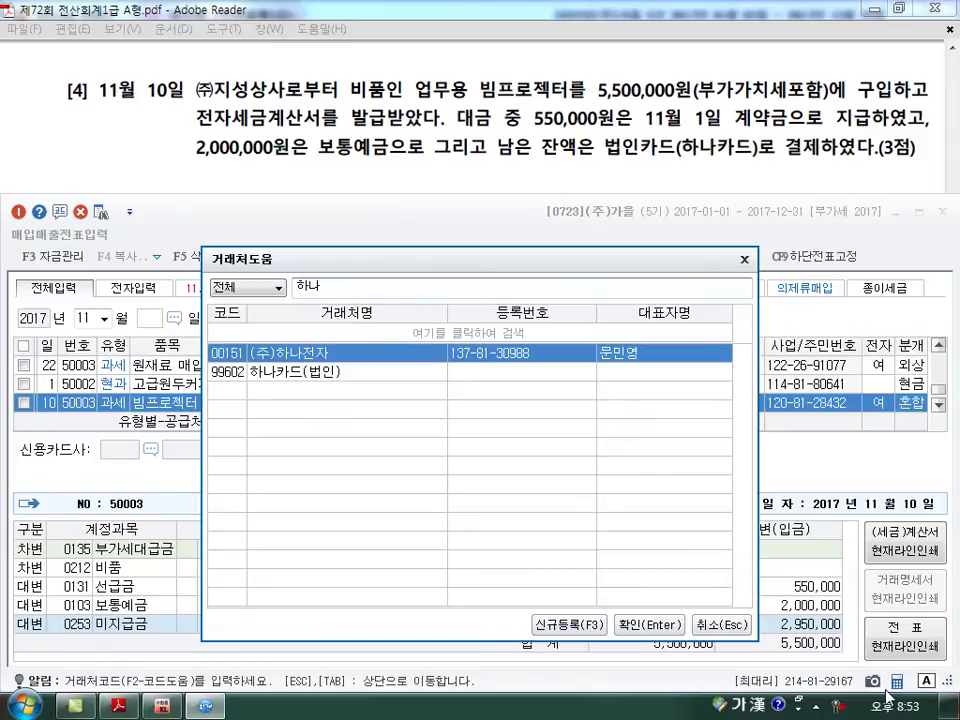
key("Down")
key("Return")
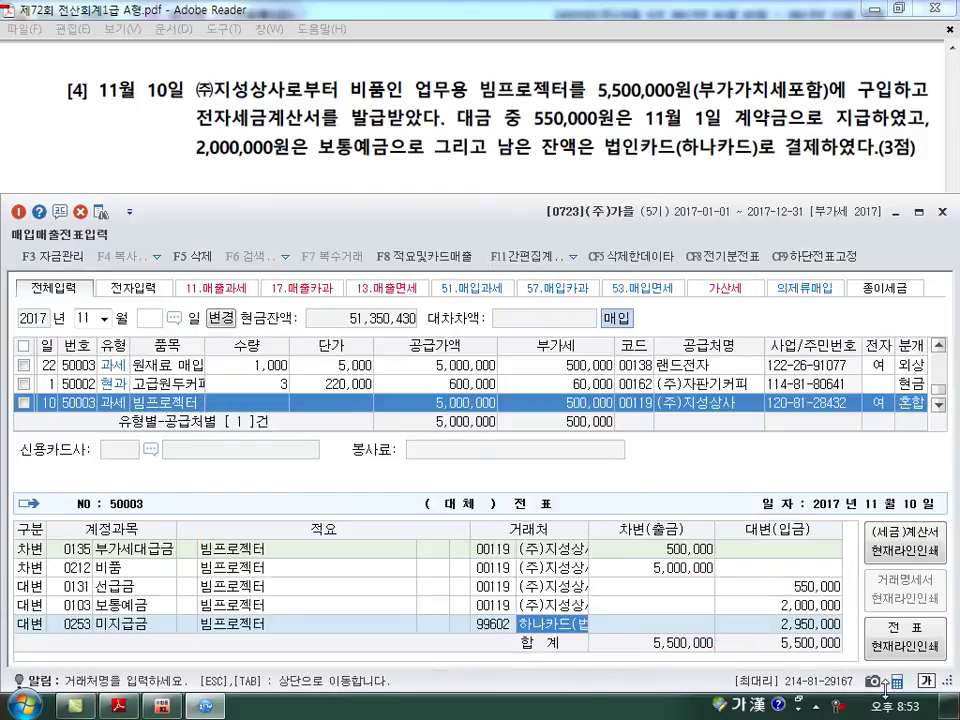
key("Left")
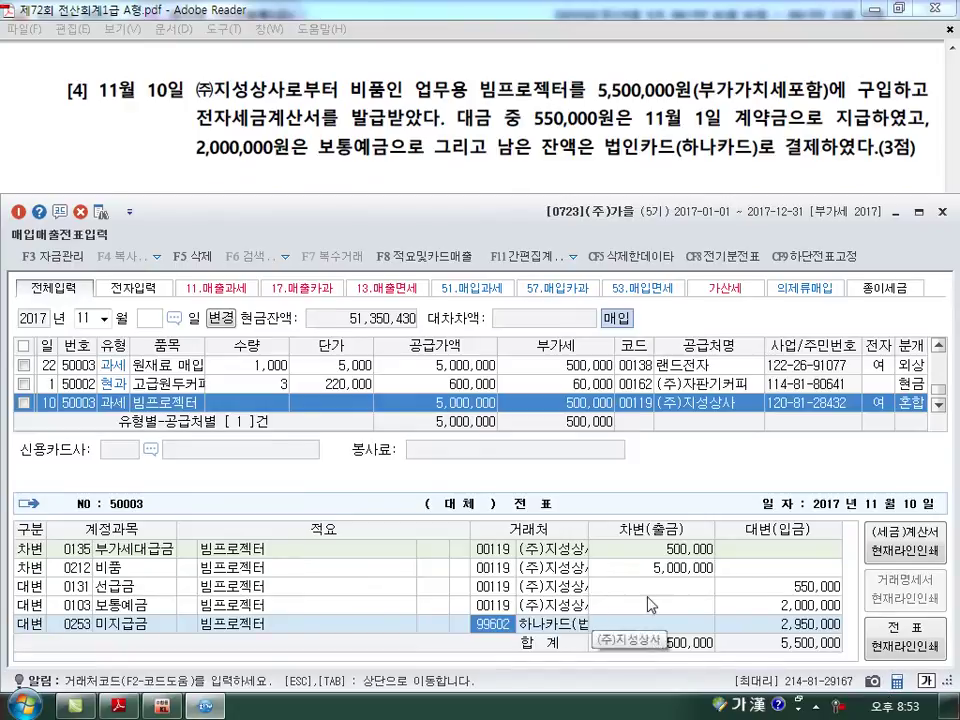
- Look up the November 1 general voucher in 일반전표입력 to check the 계약금 paid to (주)지성상사, and return to the purchase entry
left_click(779, 590)
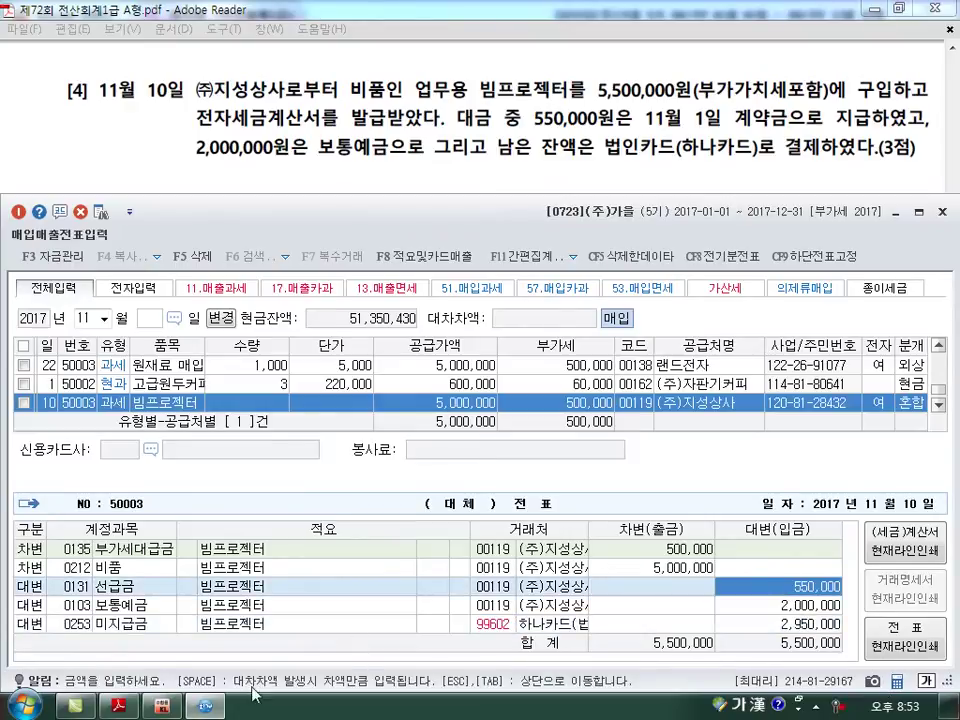
left_click(164, 707)
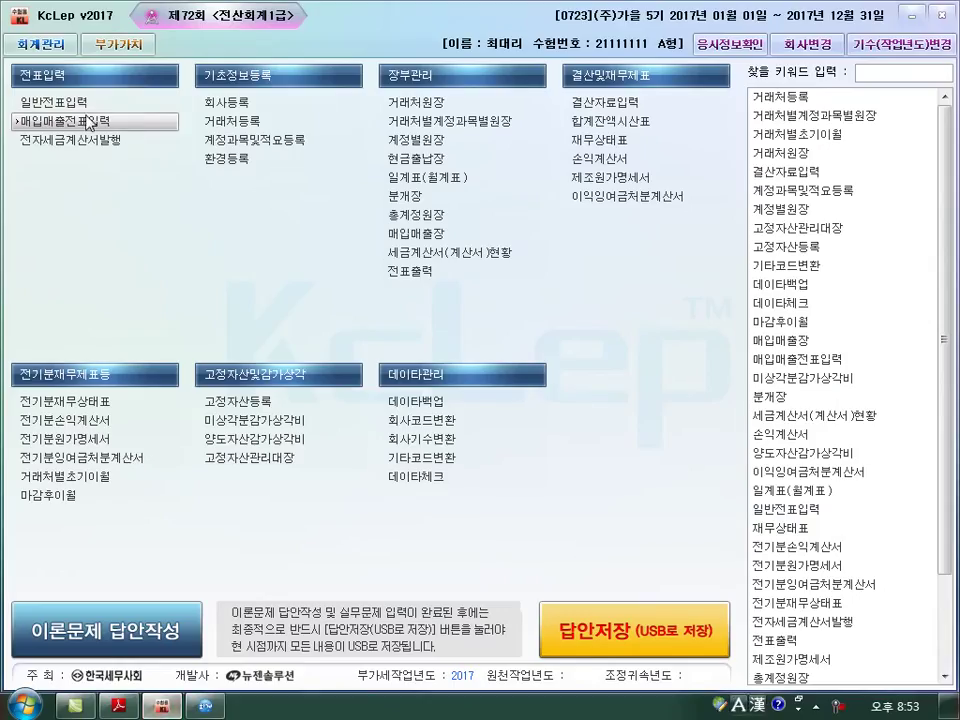
left_click(137, 112)
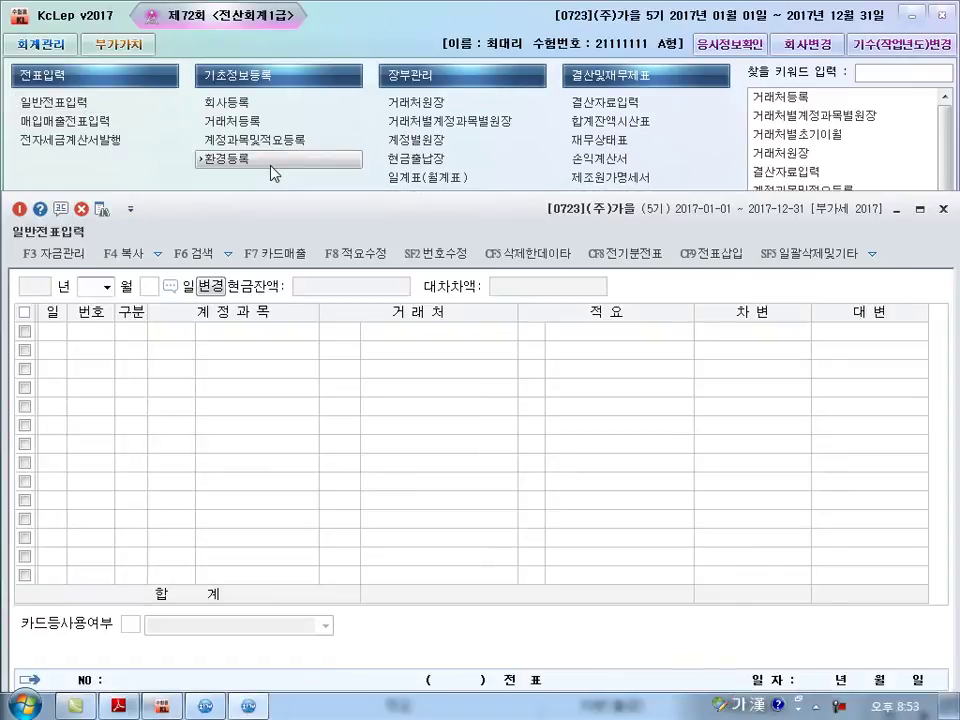
type("11")
key("Return")
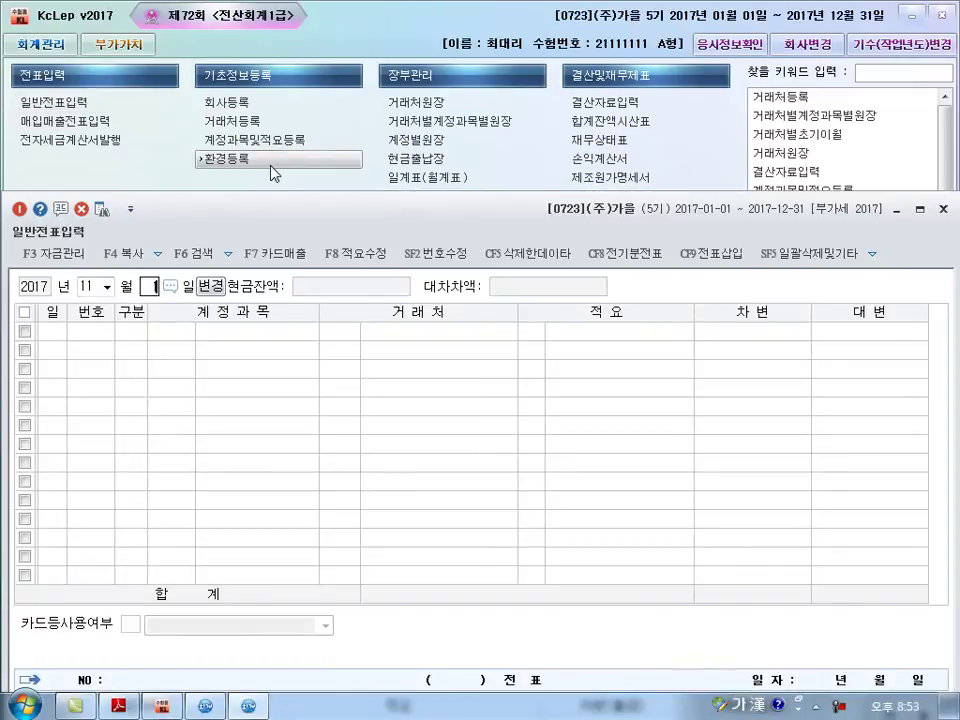
type("1")
key("Return")
key("Up")
key("Up")
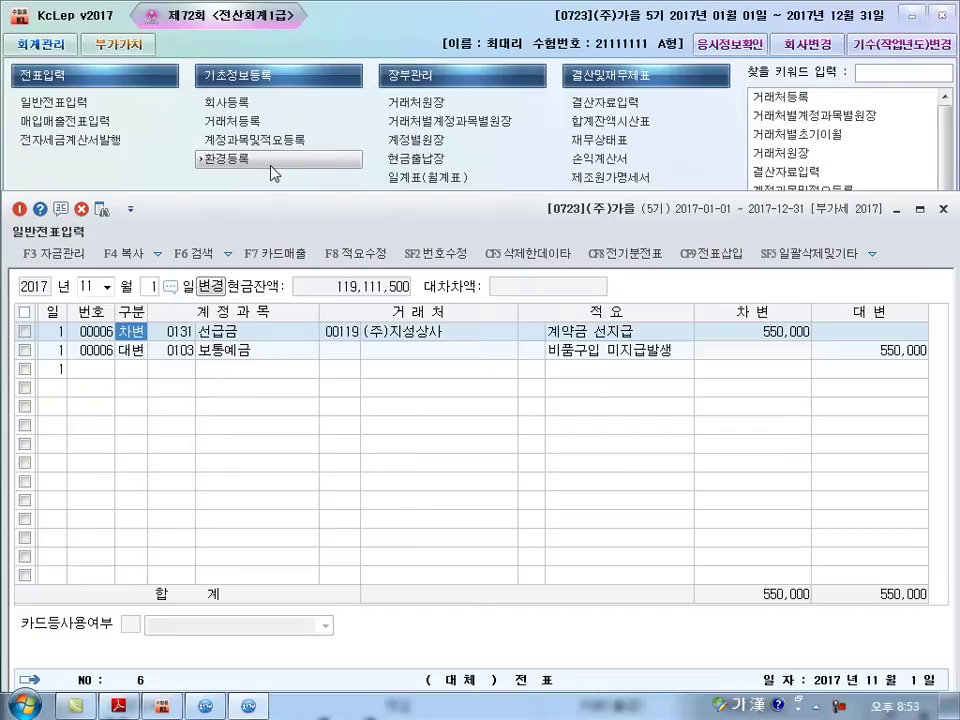
left_click(942, 209)
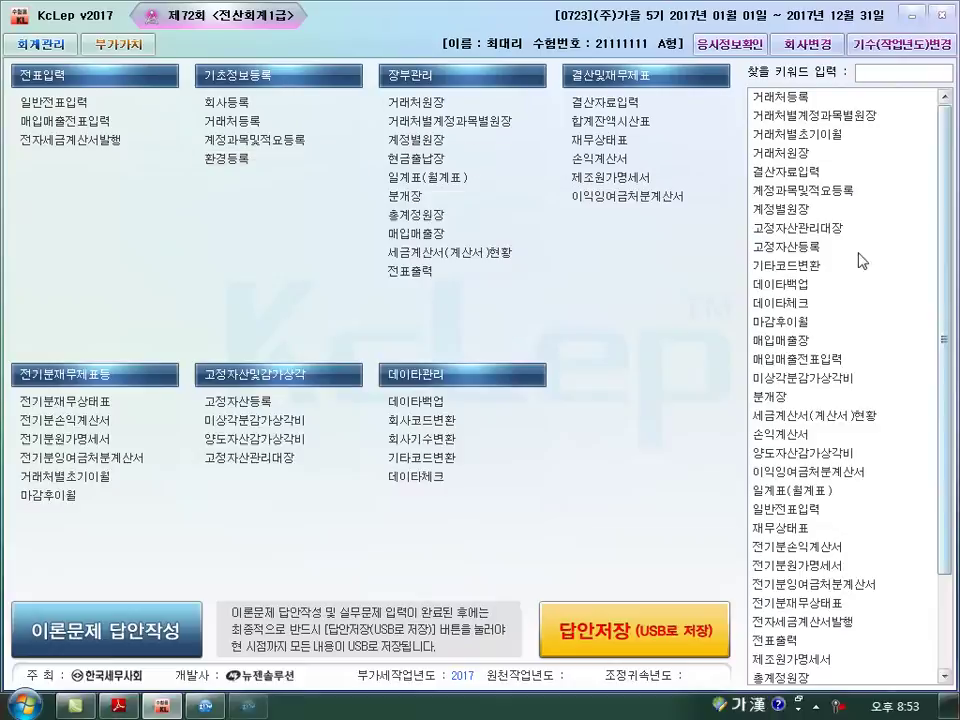
left_click(122, 707)
left_click(208, 708)
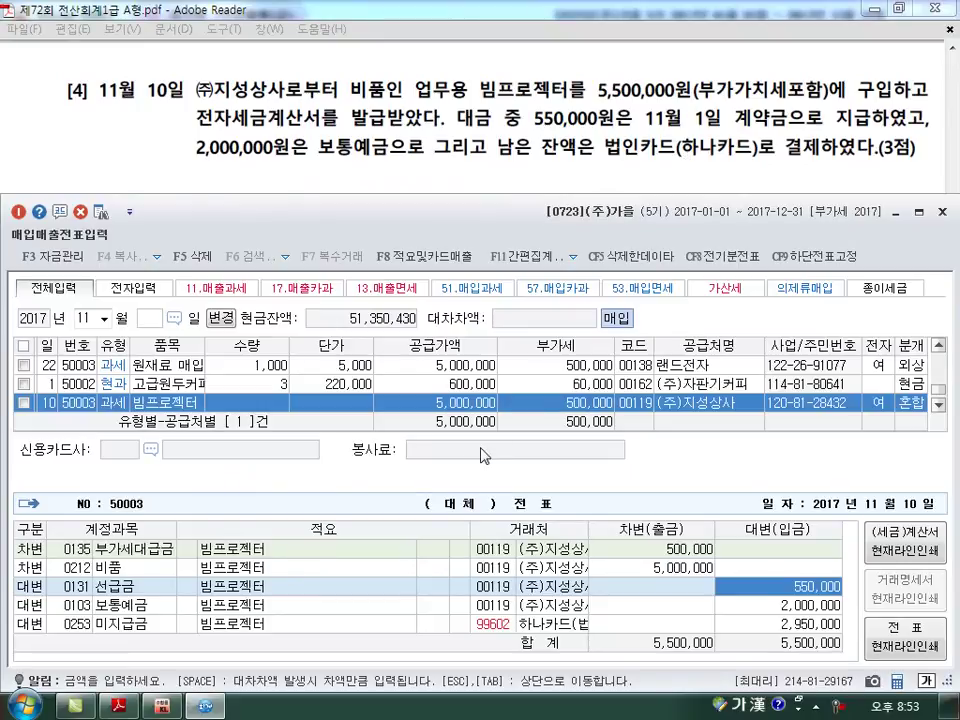
- Complete the November 10 journal and move on to a new blank entry row
key("Return")
key("Return")
key("Return")
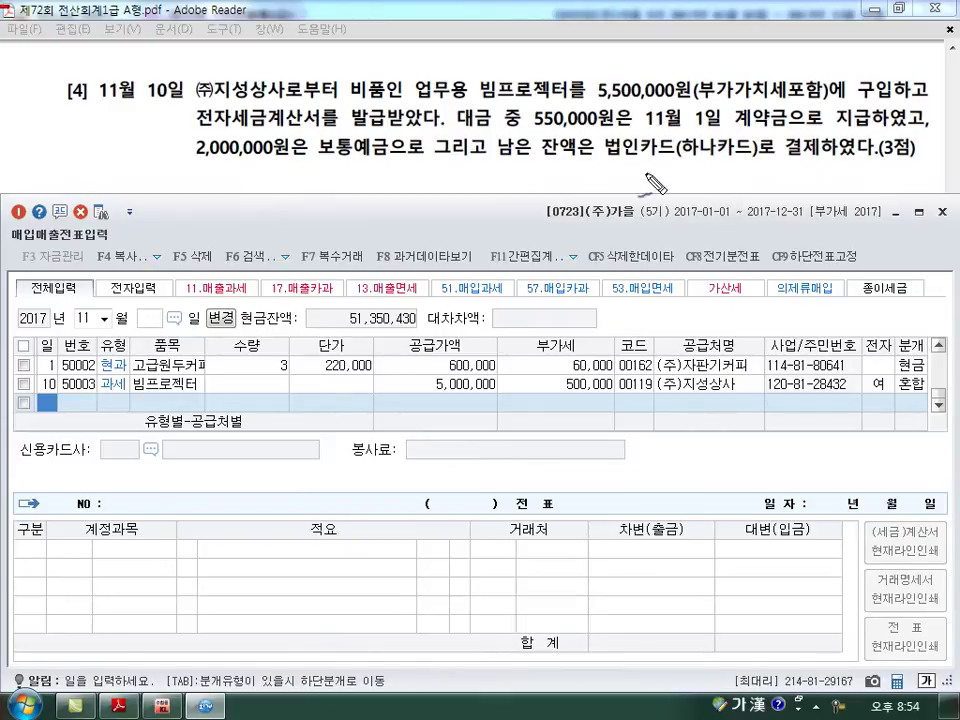
mouse_move(606, 157)
left_mouse_down()
mouse_move(707, 156)
mouse_move(703, 164)
mouse_move(712, 152)
left_mouse_up()
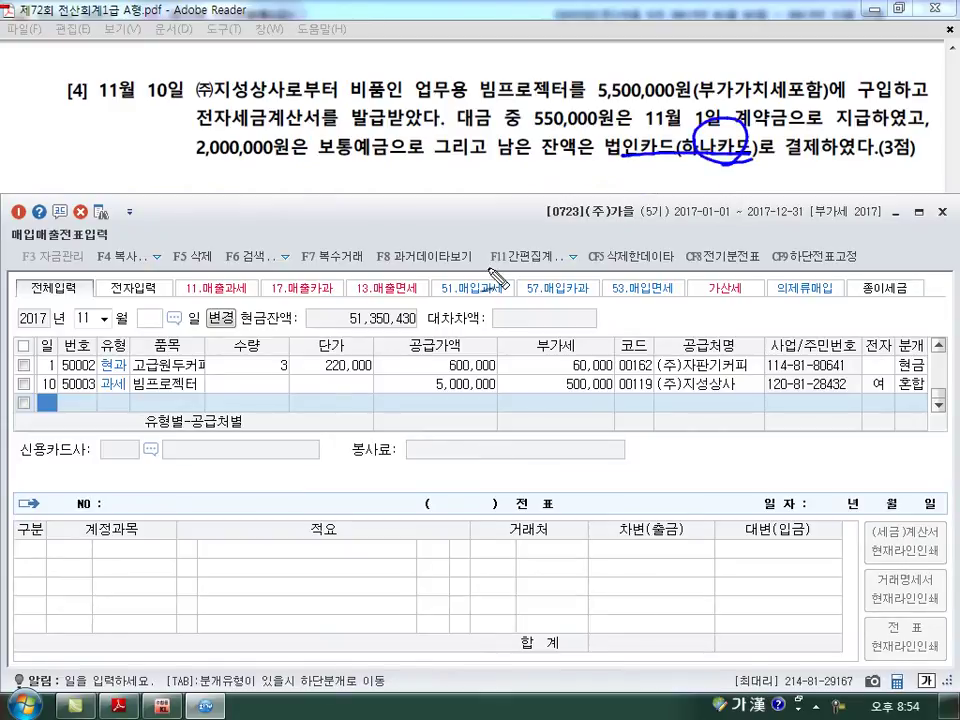
left_click_drag(125, 380, 106, 396)
left_click_drag(705, 132, 650, 181)
left_click_drag(660, 130, 702, 182)
mouse_move(204, 129)
left_mouse_down()
mouse_move(280, 133)
mouse_move(246, 138)
left_mouse_up()
left_click_drag(649, 165, 728, 162)
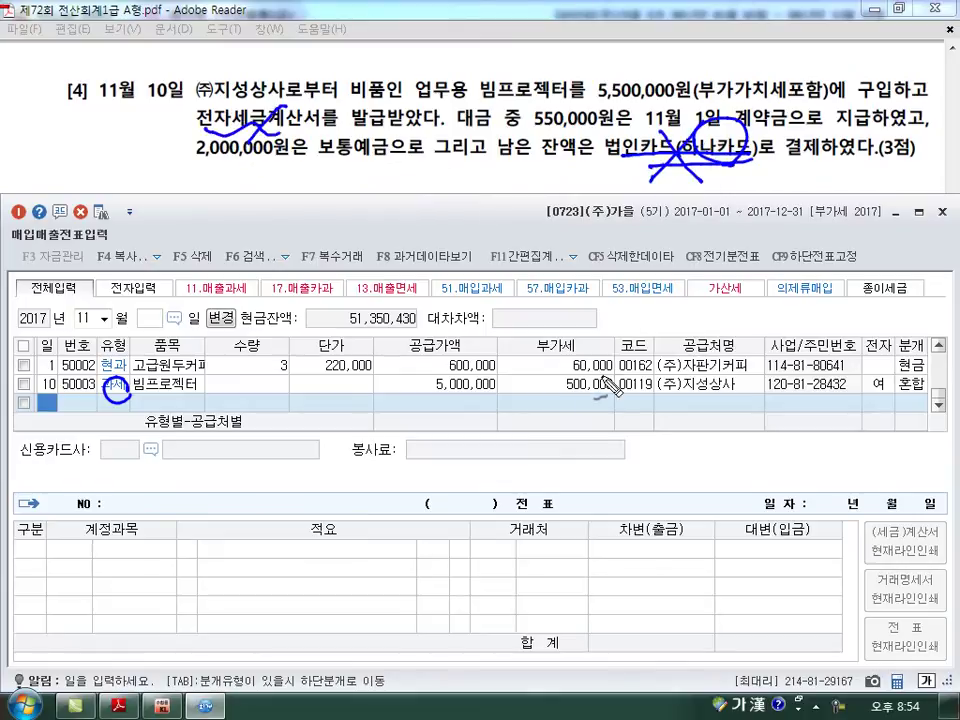
mouse_move(237, 150)
left_mouse_down()
mouse_move(200, 72)
mouse_move(305, 125)
left_mouse_up()
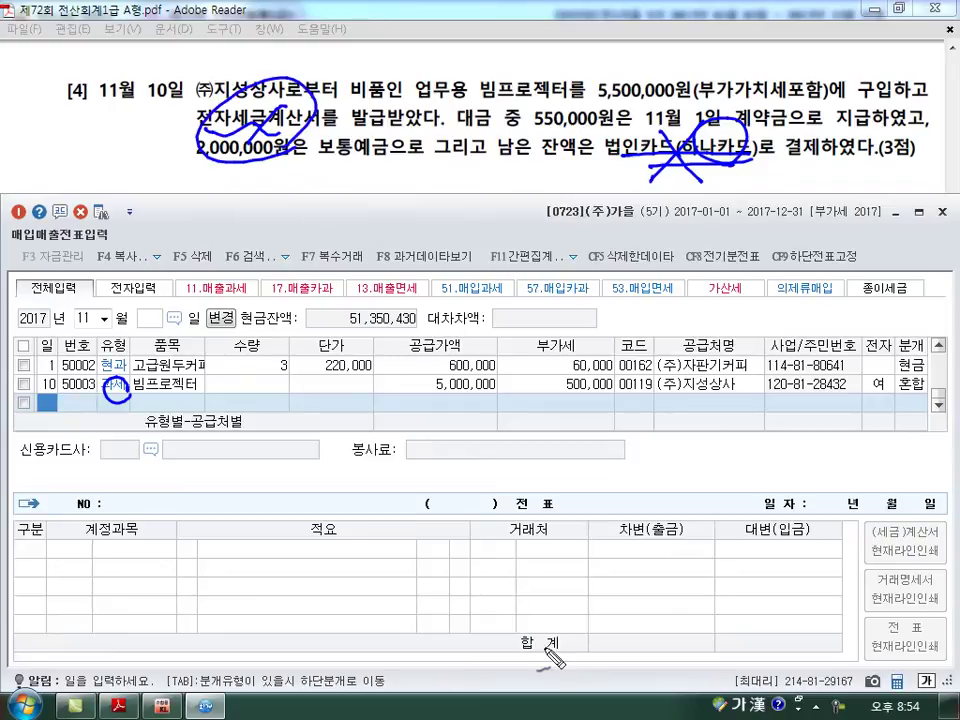
key("Escape")
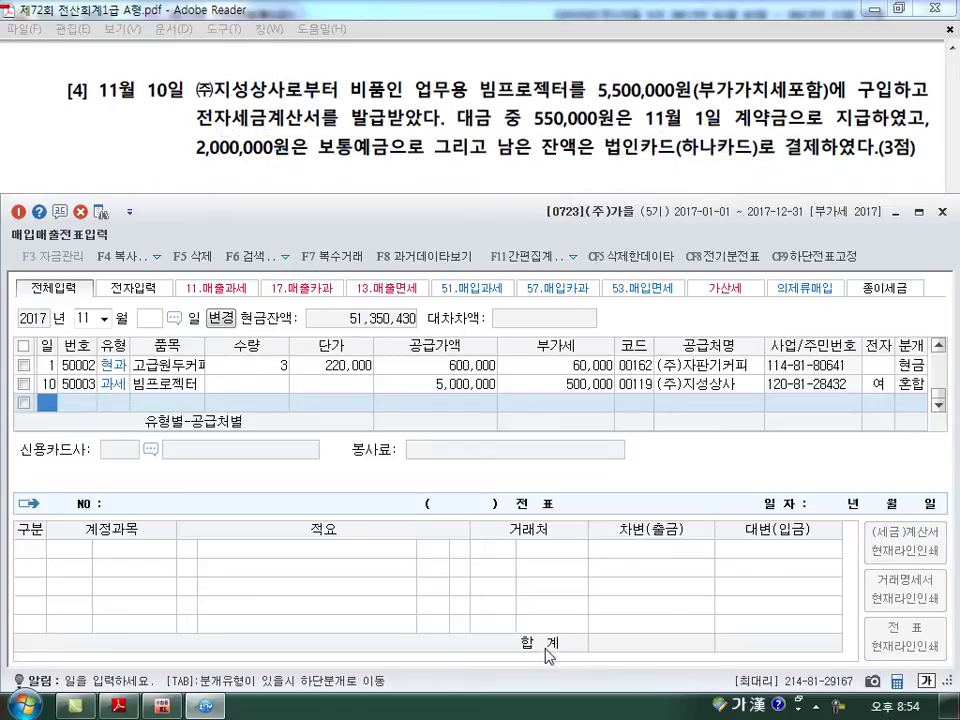
- Start a November 17 purchase entry of type 51.과세 with 임차료 as the item
scroll(519, 569, "down", 3)
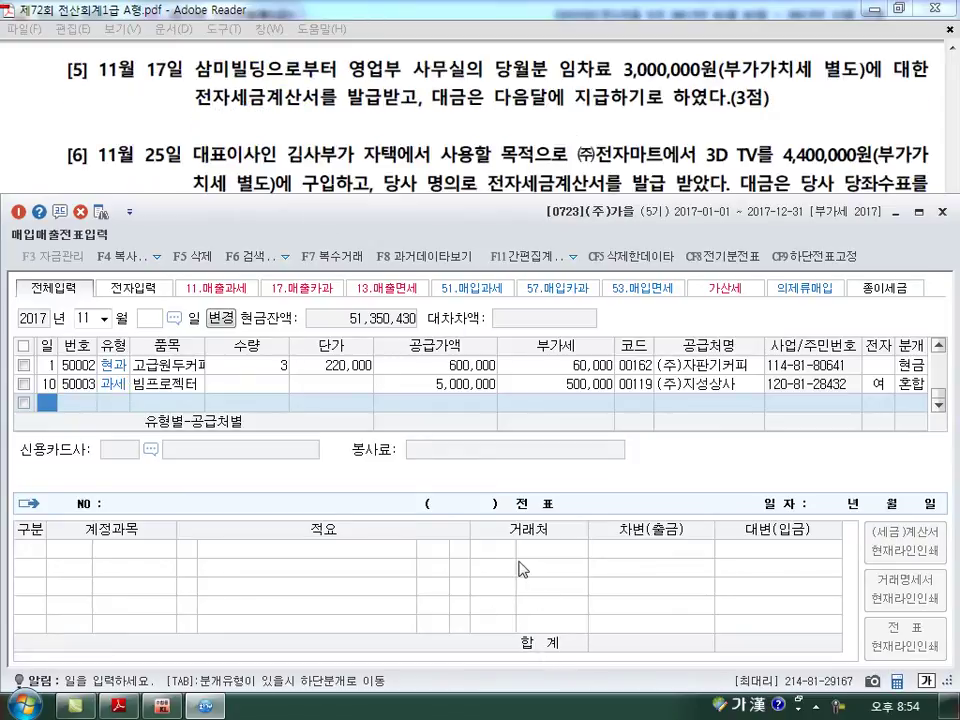
type("17")
key("Return")
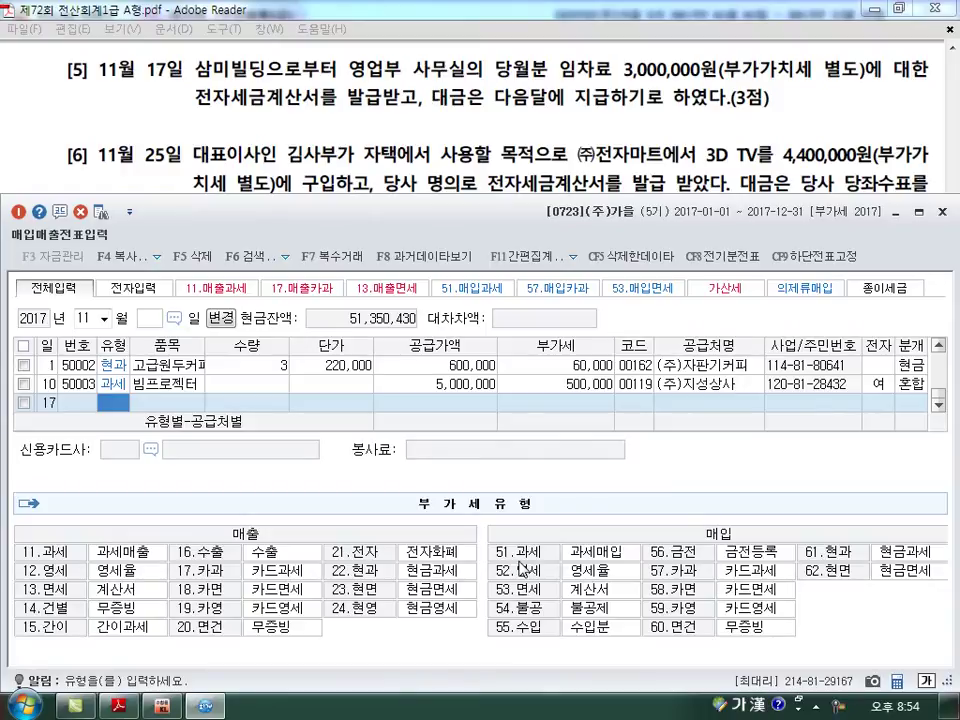
type("51")
key("Return")
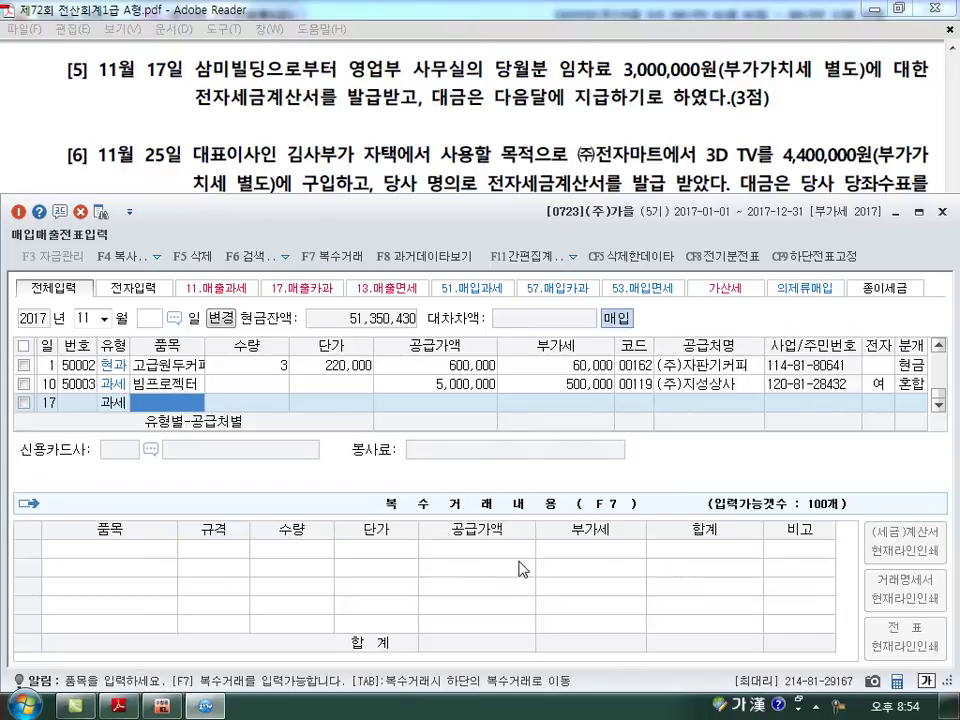
type("임차료")
key("Return")
key("Return")
key("Return")
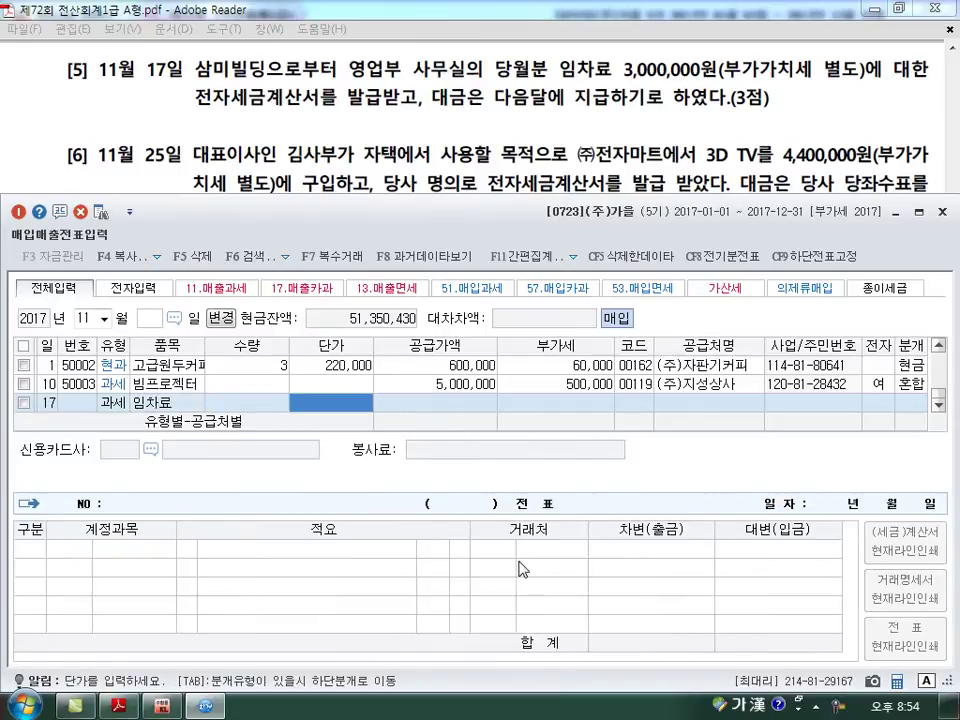
- Enter a supply amount of 3,000,000 for the November 17 rent and assign 삼미빌딩 as the supplier
type("3000000")
key("Return")
key("Return")
type("사ㅁ미")
key("Return")
key("Escape")
key("Return")
key("Return")
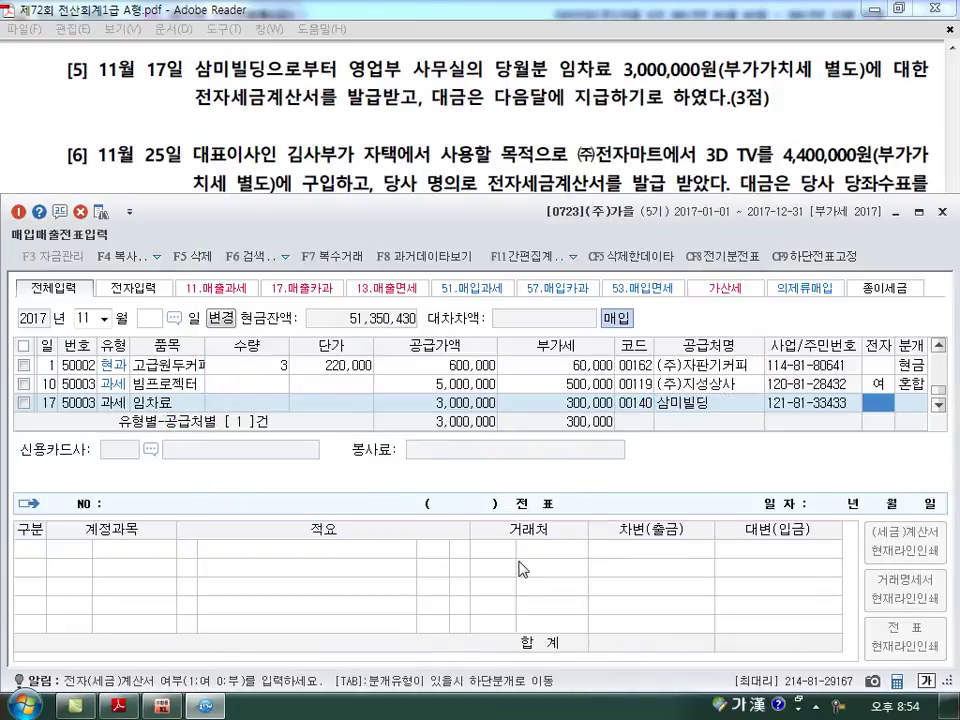
- Mark the rent invoice as electronic (여), set its journal type to 혼합, and change the 원재료 debit account to 임차료 (0819)
type("1")
key("Return")
type("3")
key("Return")
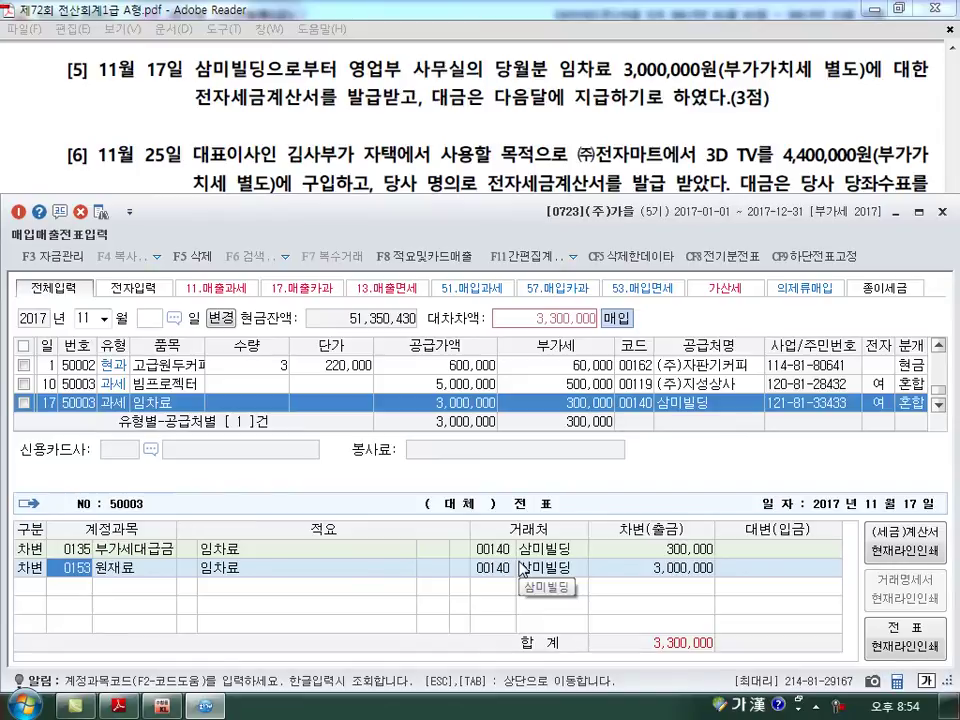
type("0819")
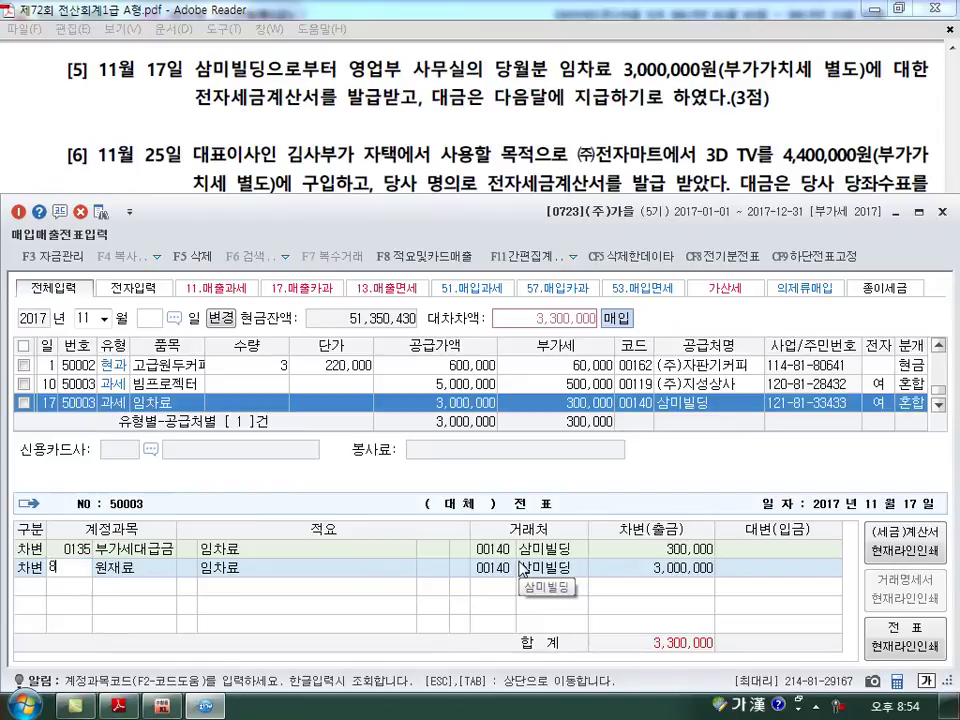
key("Return")
key("Return")
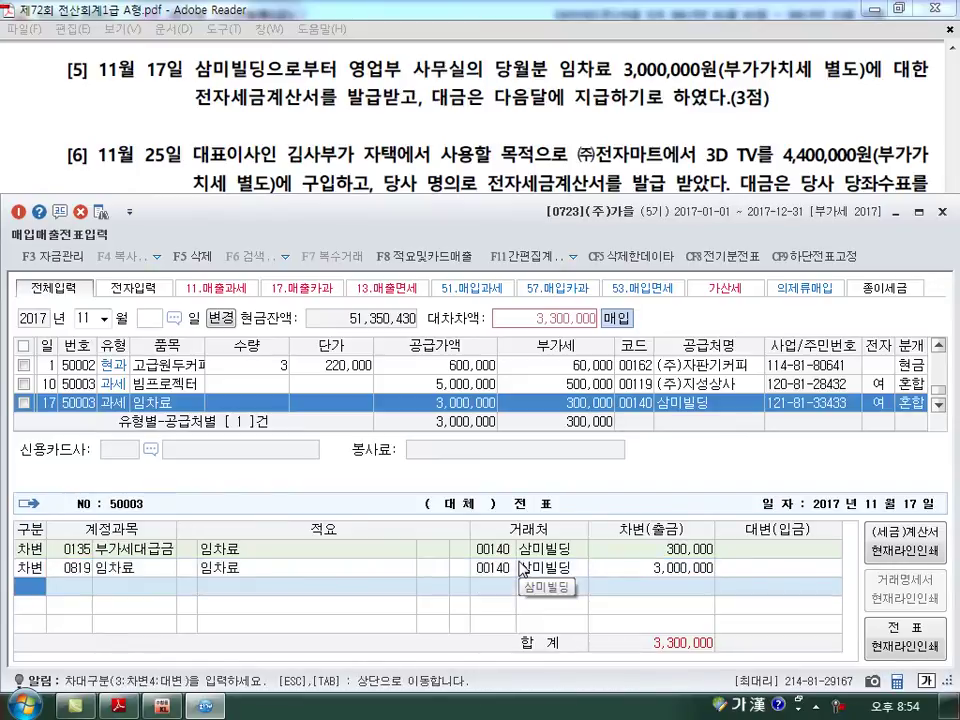
- Add a 미지급금 (253) credit line for 3,300,000 and complete the November 17 journal
type("4")
key("Return")
type("253")
key("Return")
key("Return")
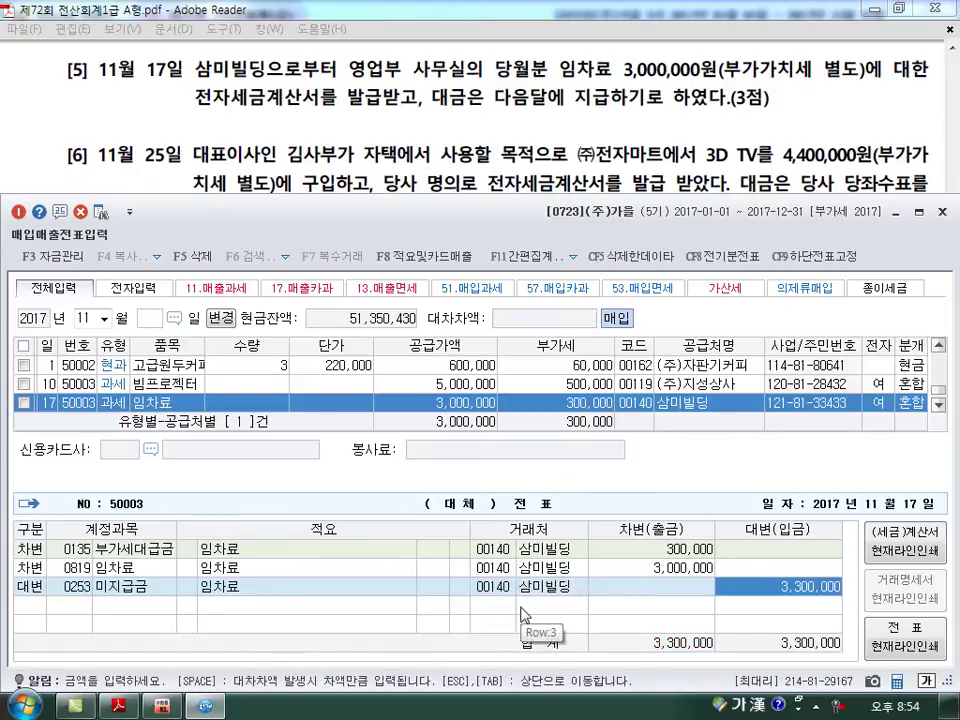
key("Return")
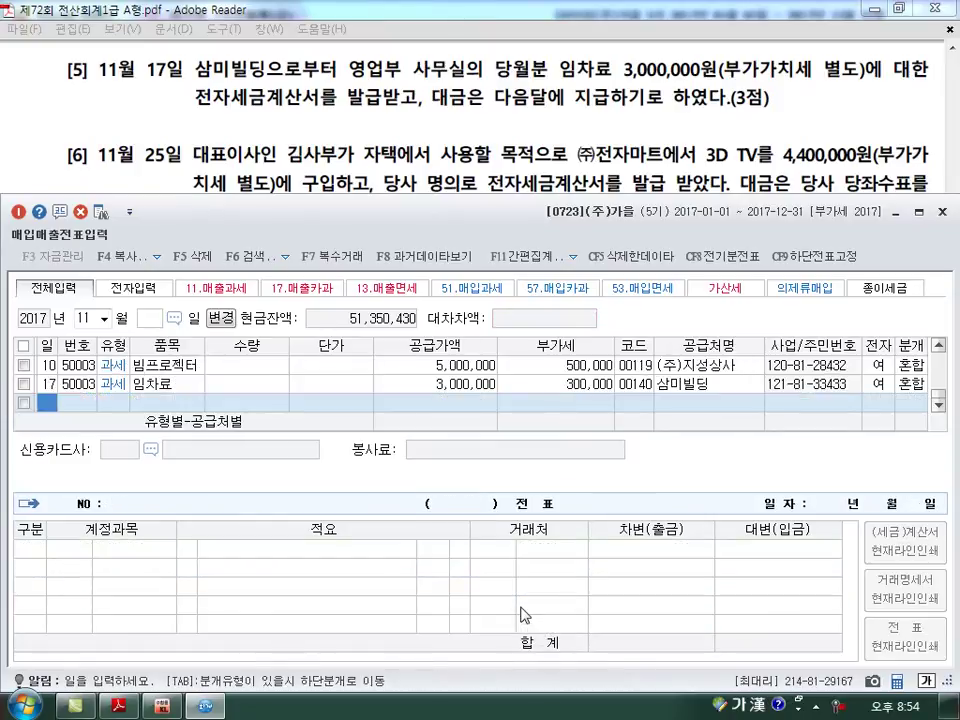
- Start a November 25 purchase entry of type 54.불공 with 티비 as the item
scroll(500, 100, "down", 1)
type("25")
key("Return")
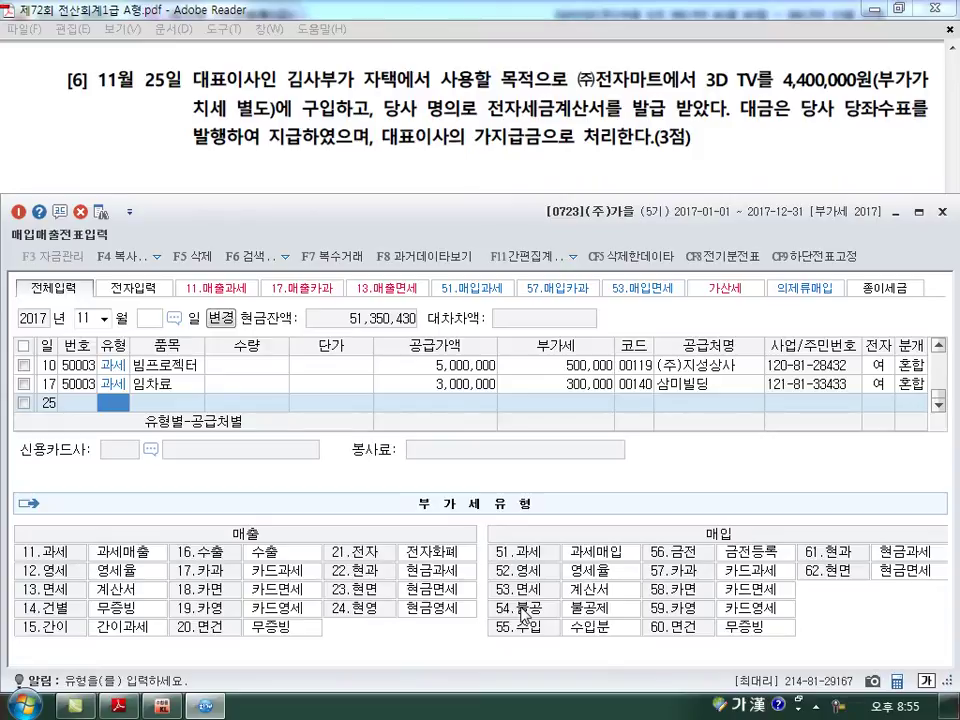
type("54")
key("Return")
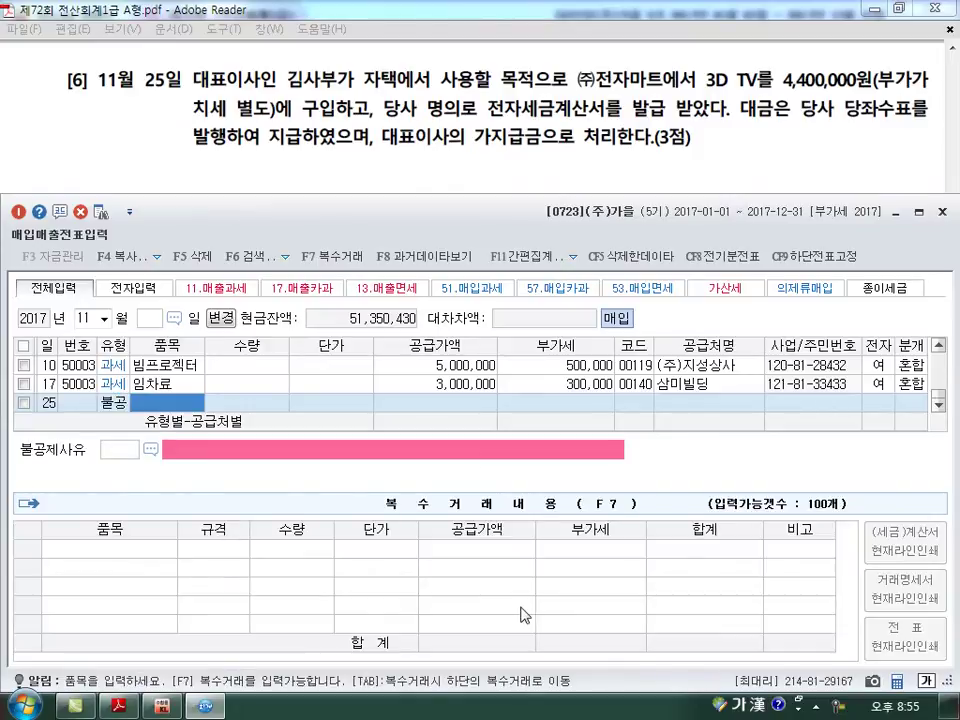
type("티비")
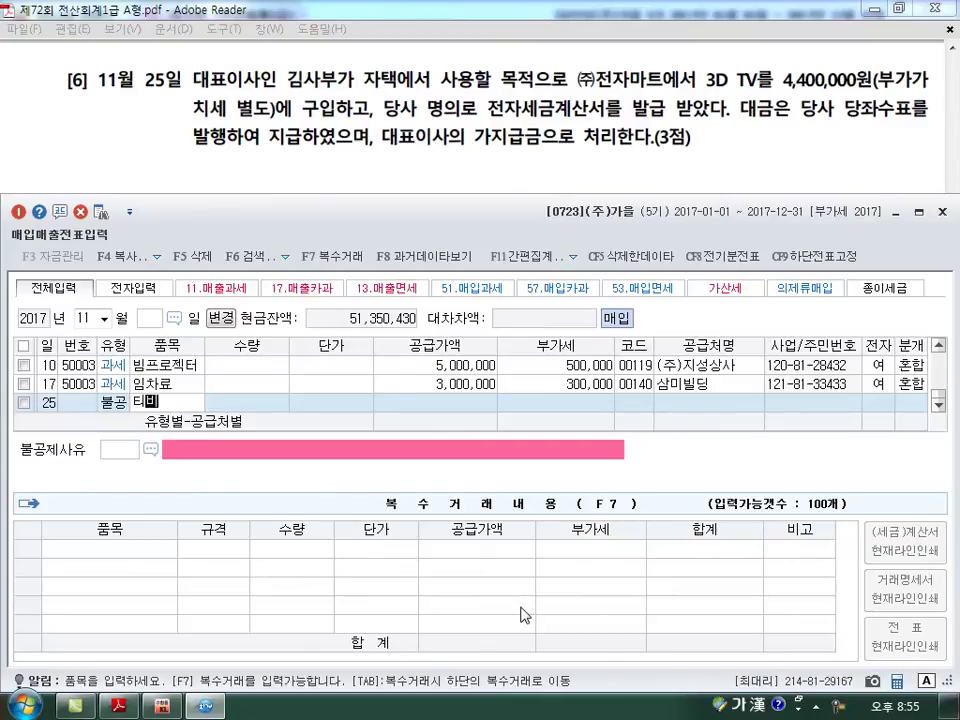
key("Return")
key("Return")
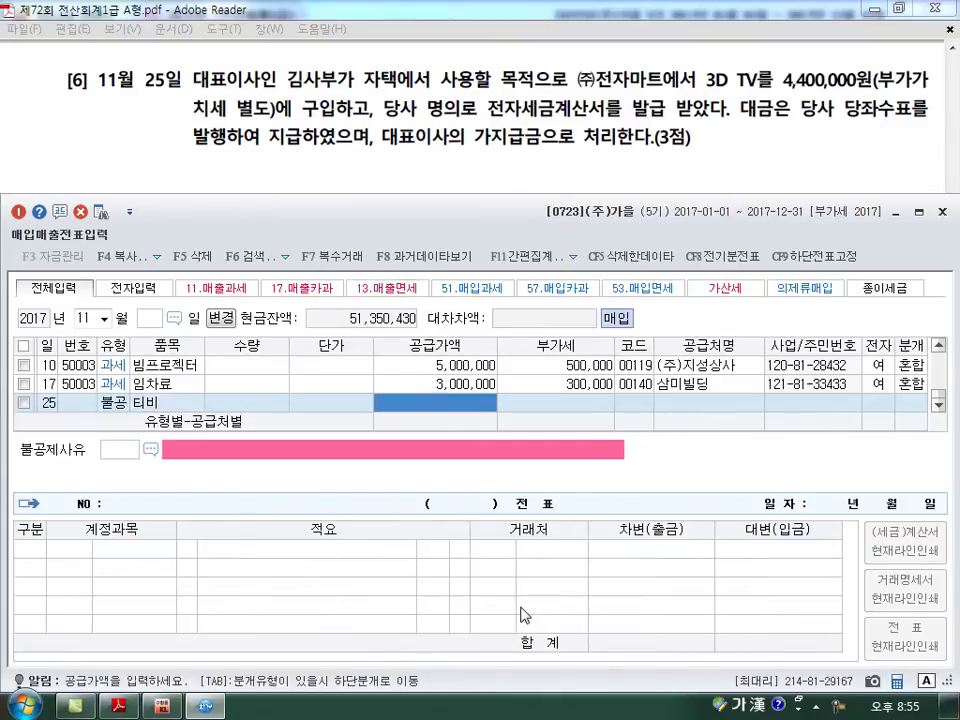
- Enter a supply amount of 4,400,000 for the TV and assign (주)전자마트 (00172) as the supplier
type("4400000")
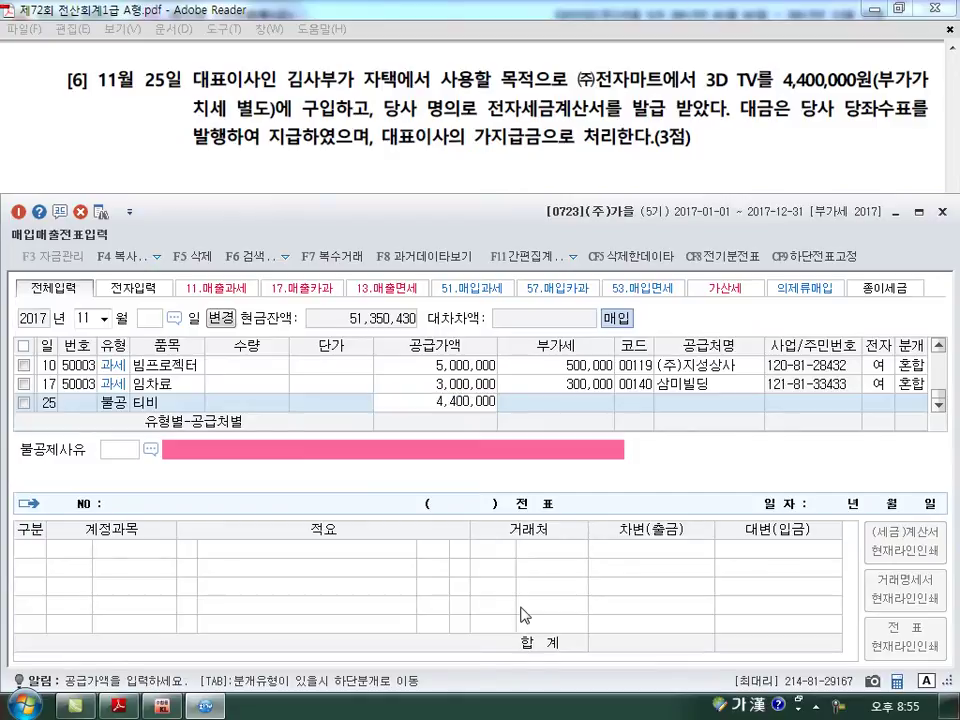
key("Return")
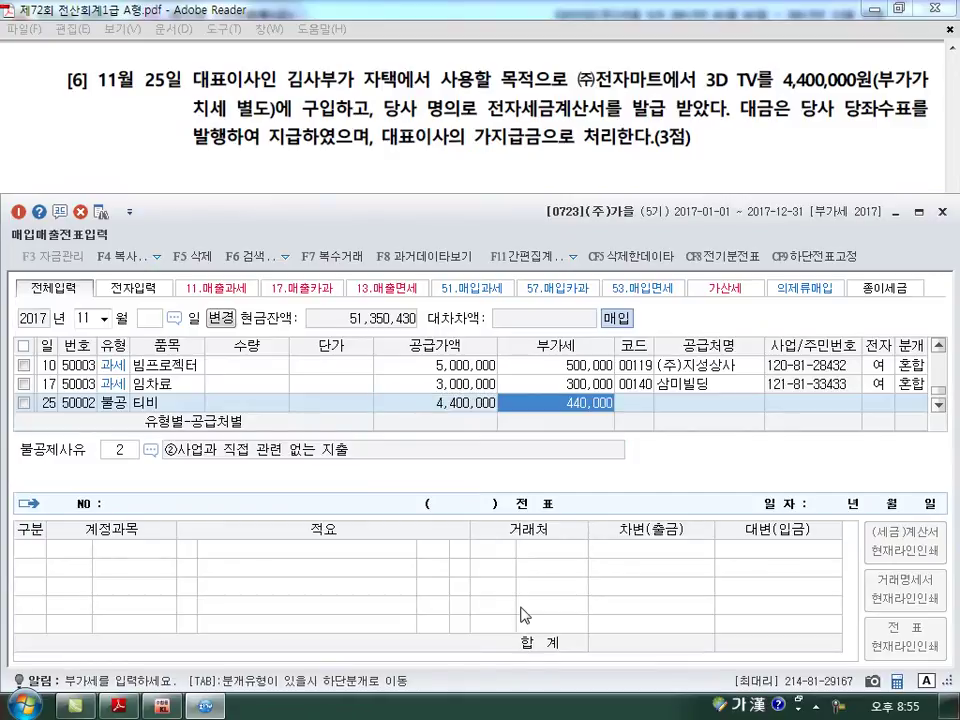
key("Return")
type("전재")
key("Return")
key("Down")
key("Down")
key("Down")
key("Down")
key("Down")
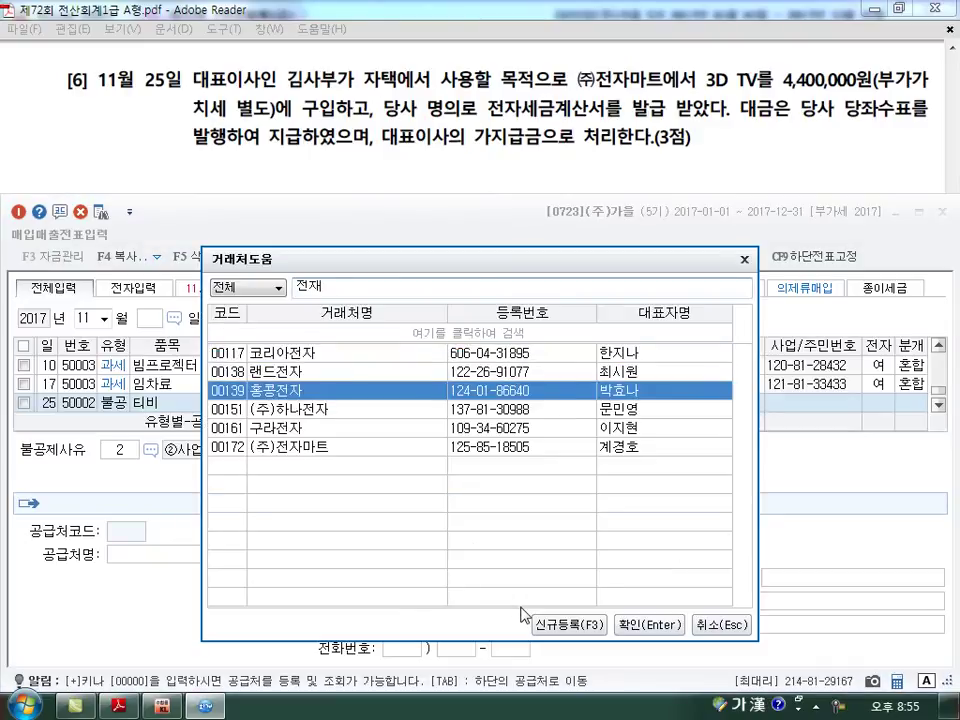
key("Return")
key("Return")
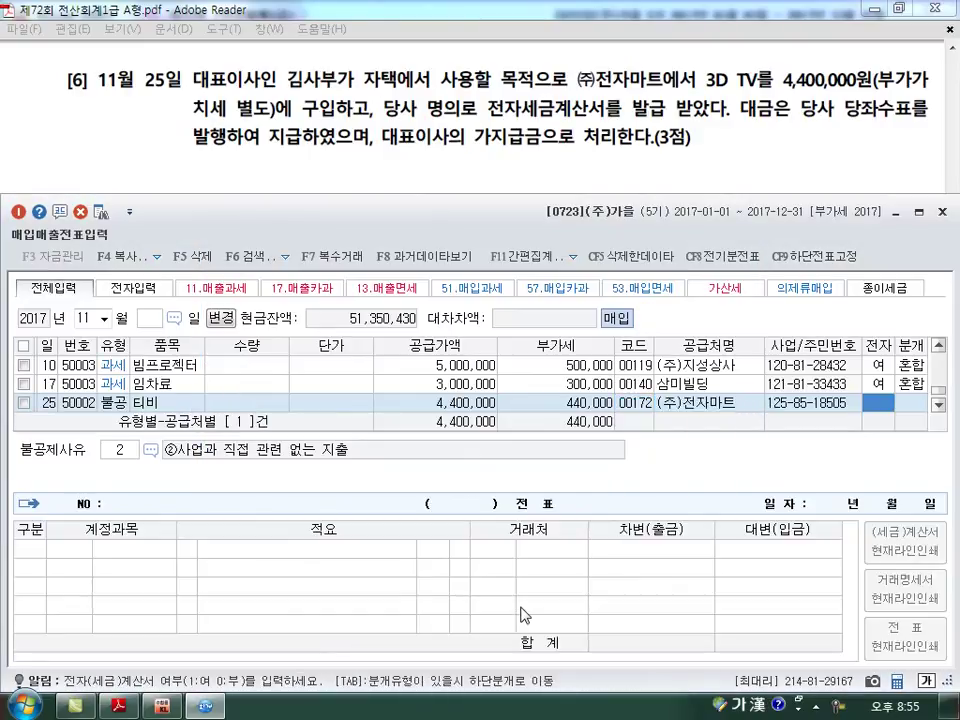
- Mark the TV invoice as electronic, choose ②사업과 직접 관련 없는 지출 as the non-deduction reason, and set the journal type to 혼합
type("1")
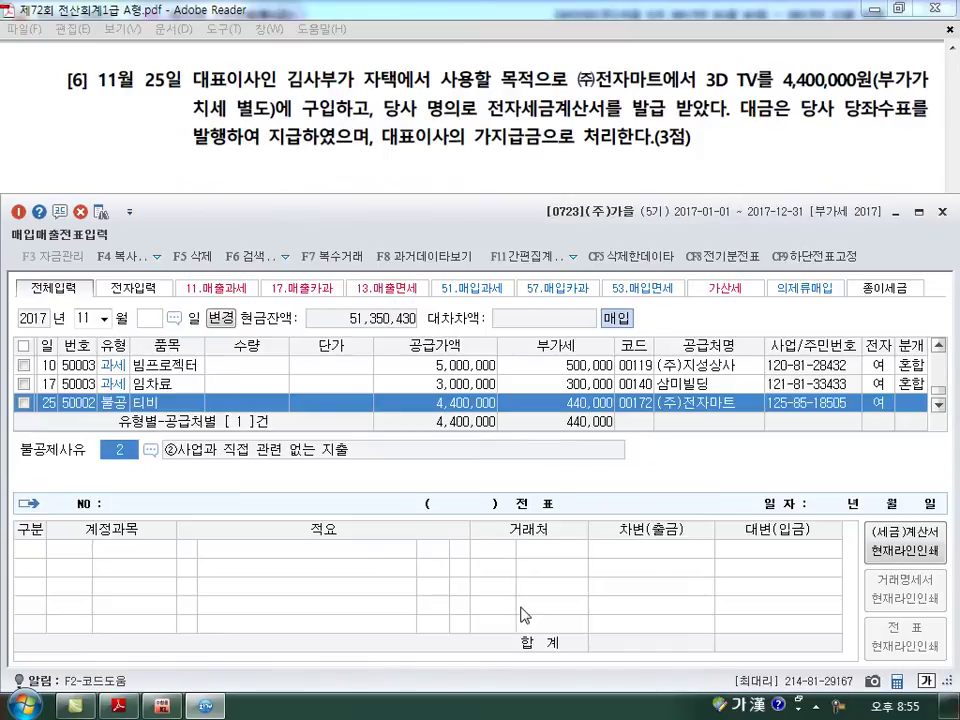
key("F2")
key("Down")
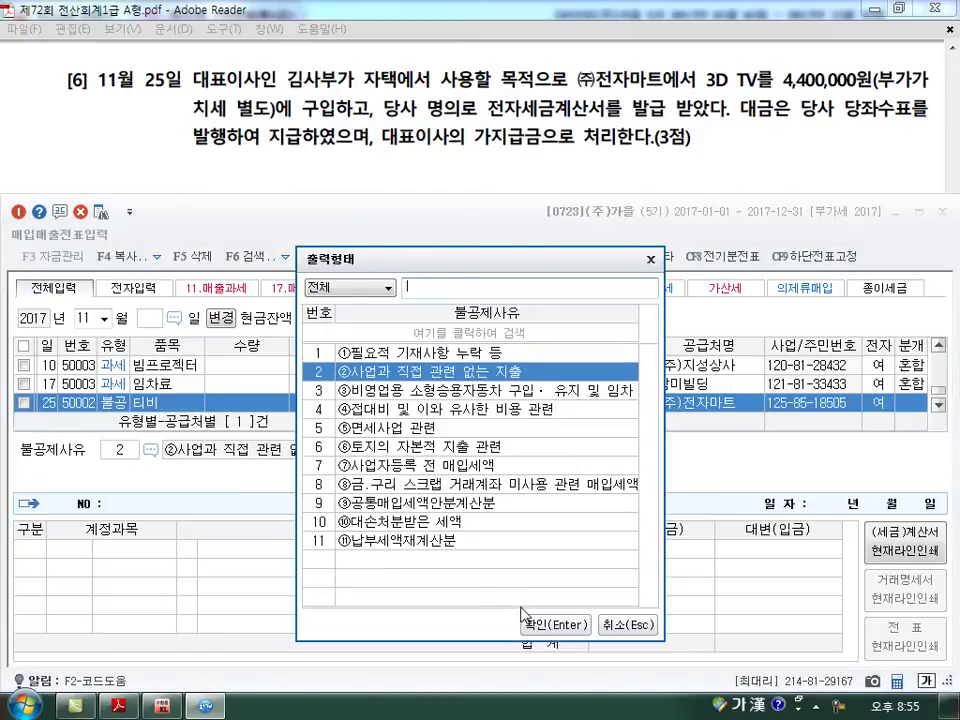
key("Return")
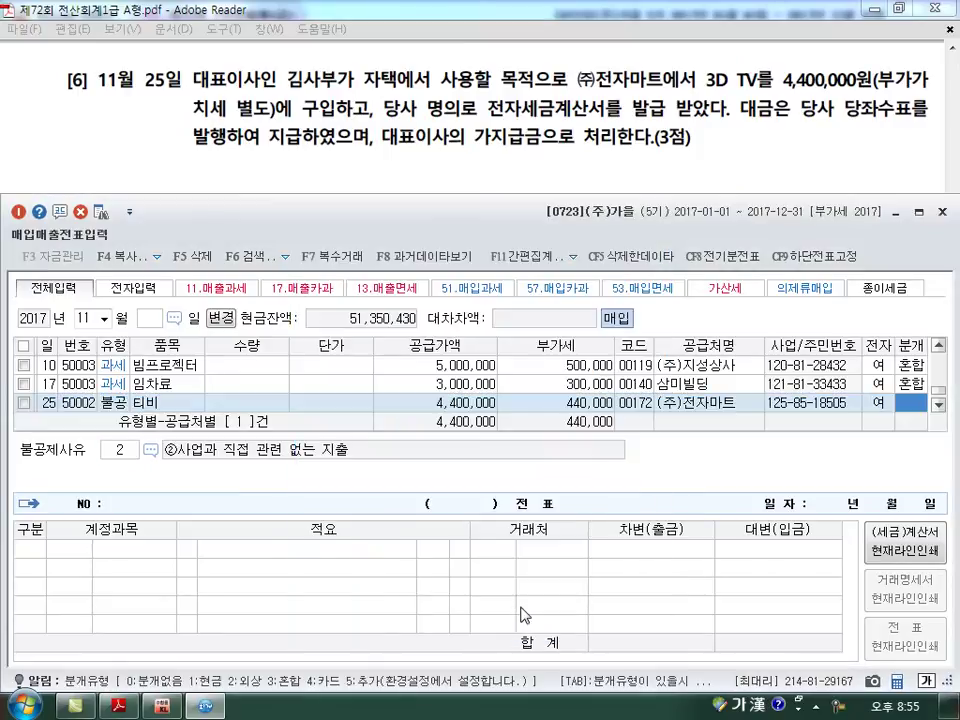
type("3")
key("Return")
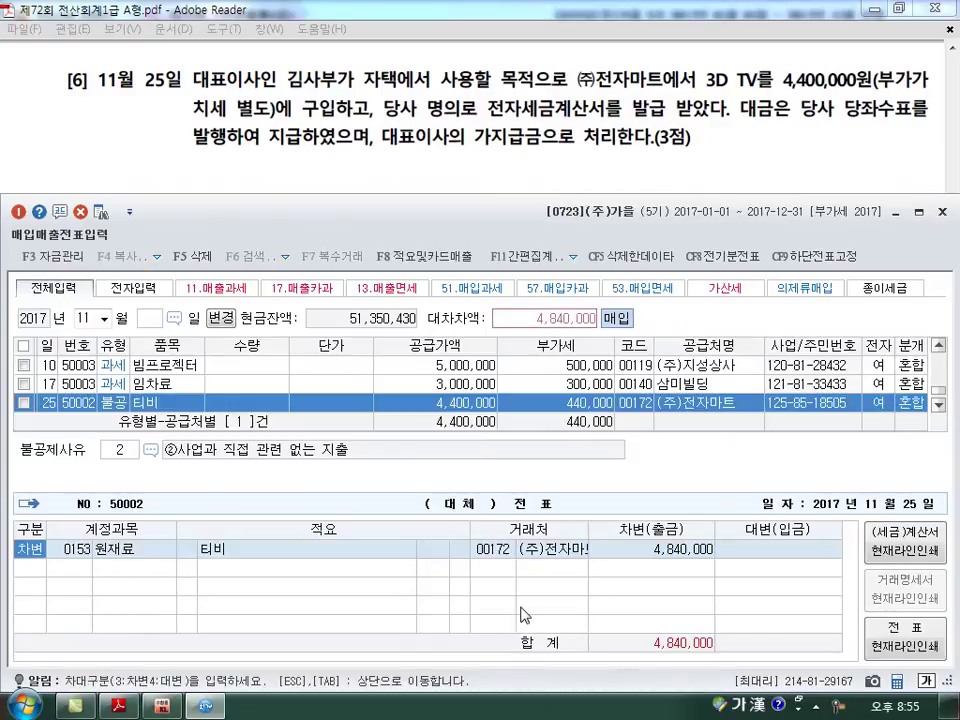
- Change the debit account of the November 25 journal from 원재료 to 가지급금 (0134)
key("Return")
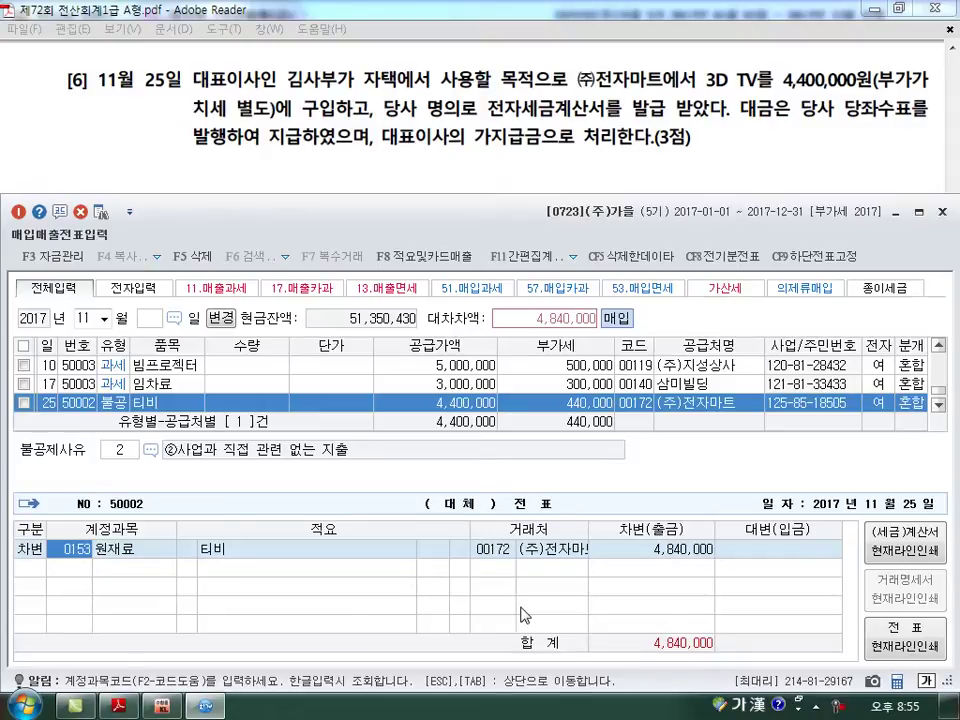
type("가지급")
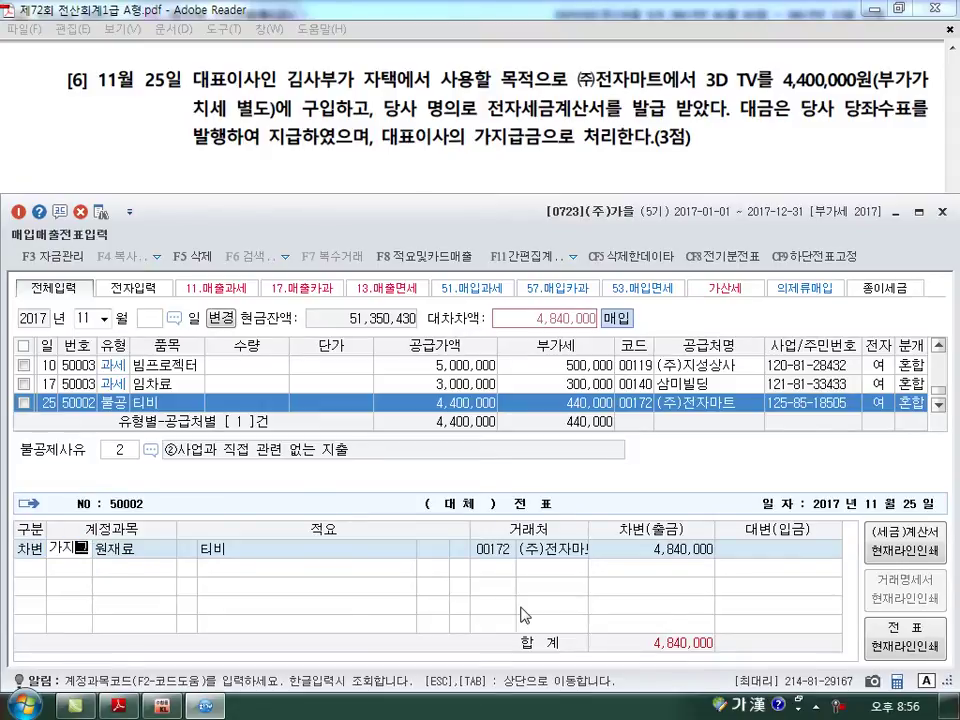
key("Return")
key("Return")
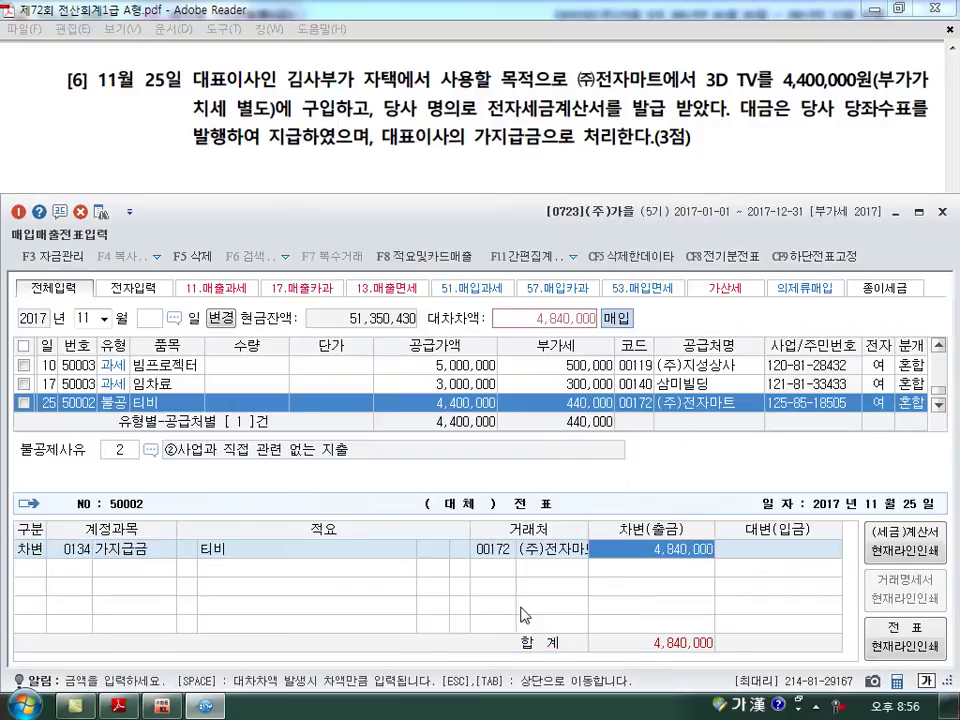
- Change the counterparty of the 가지급금 debit line to the company's representative director
key("Up")
key("Right")
key("Right")
key("Right")
key("Right")
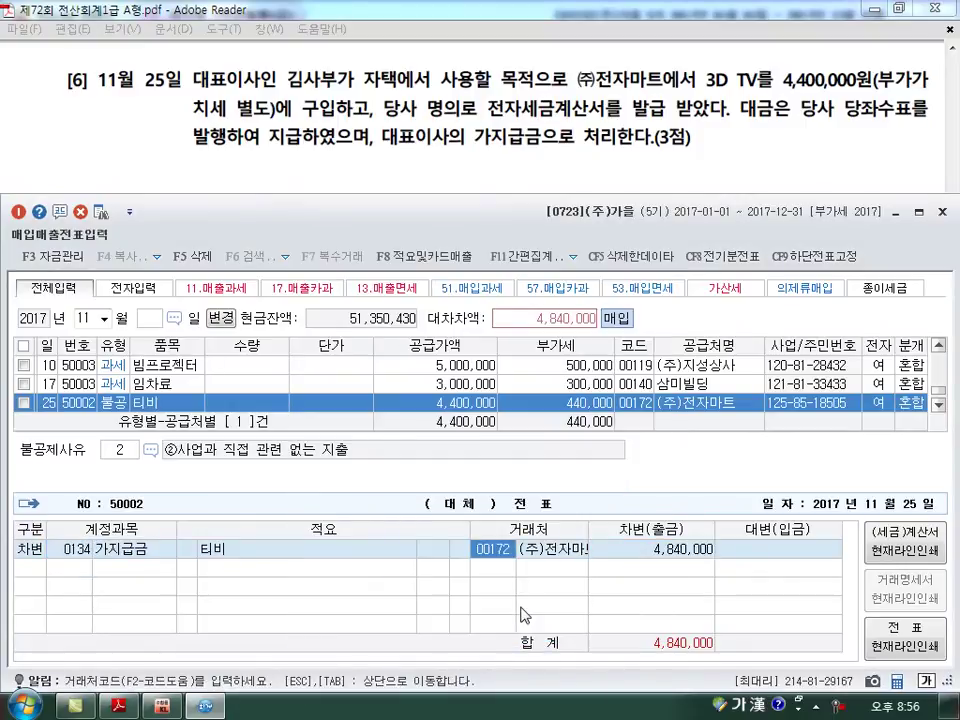
type("김사")
key("Return")
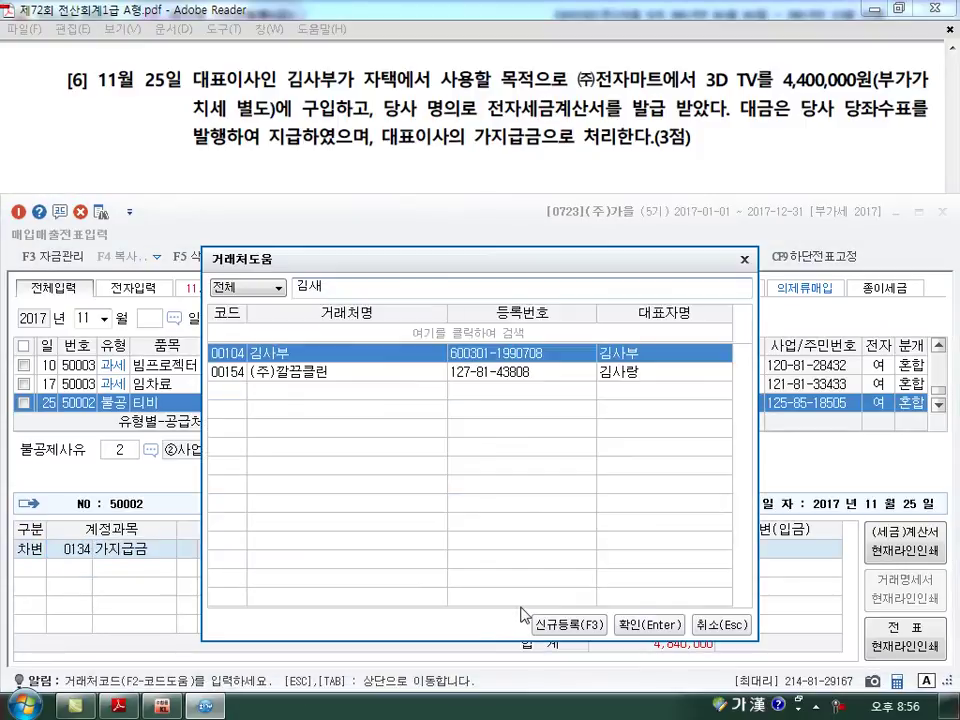
key("BackSpace")
type("새")
key("Return")
key("Return")
- Add a 당좌예금 (102) credit line for 4,840,000 to the November 25 journal
key("Return")
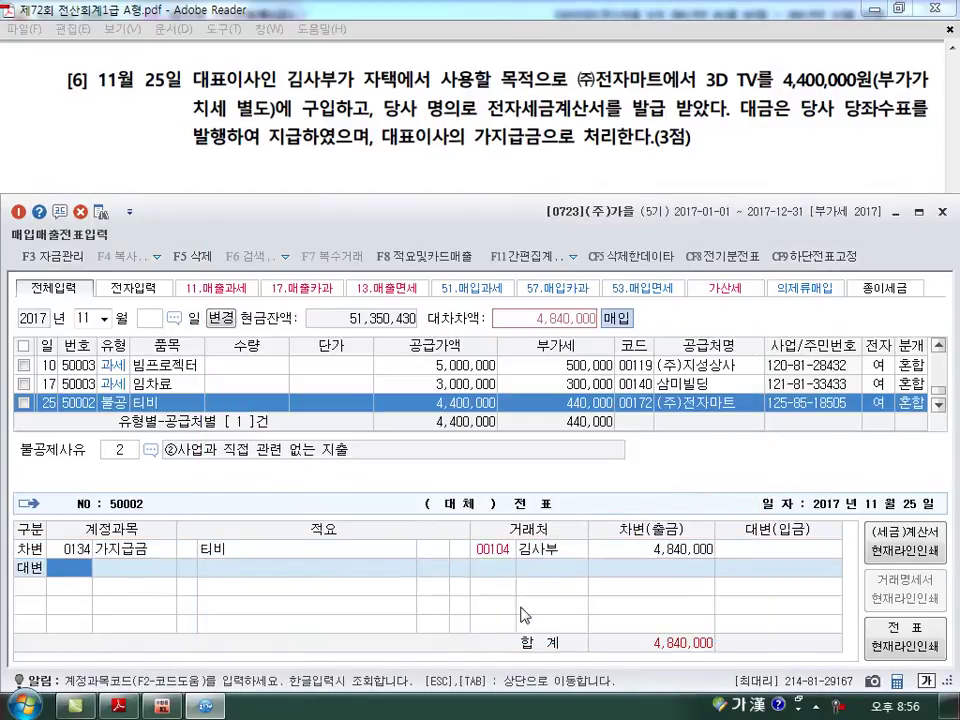
type("102")
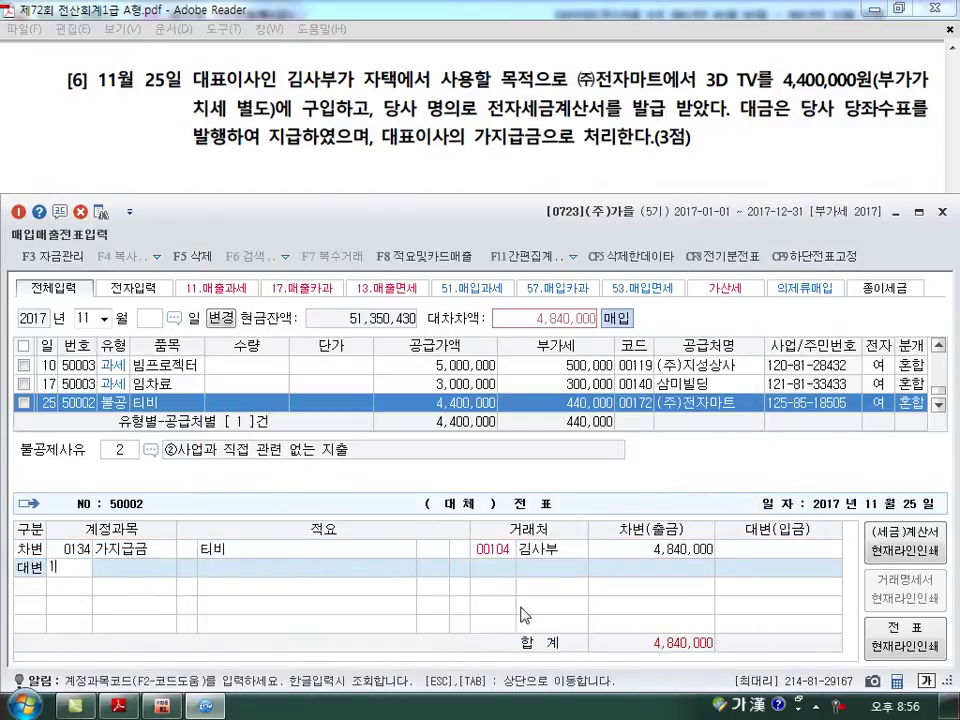
key("Return")
key("Return")
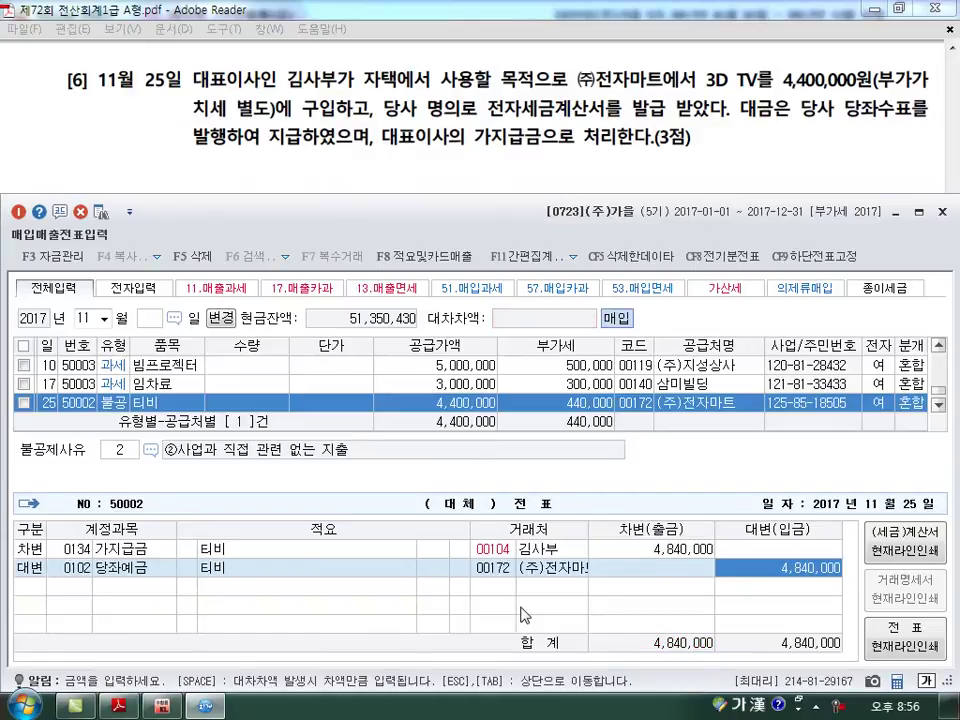
key("Left")
key("Left")
key("Left")
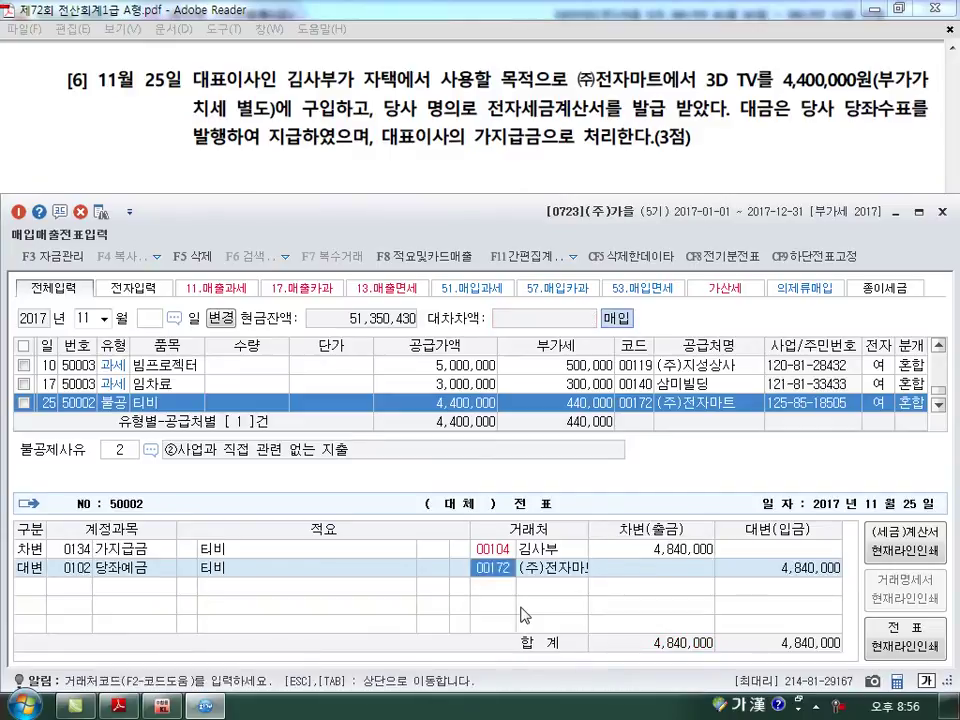
key("Up")
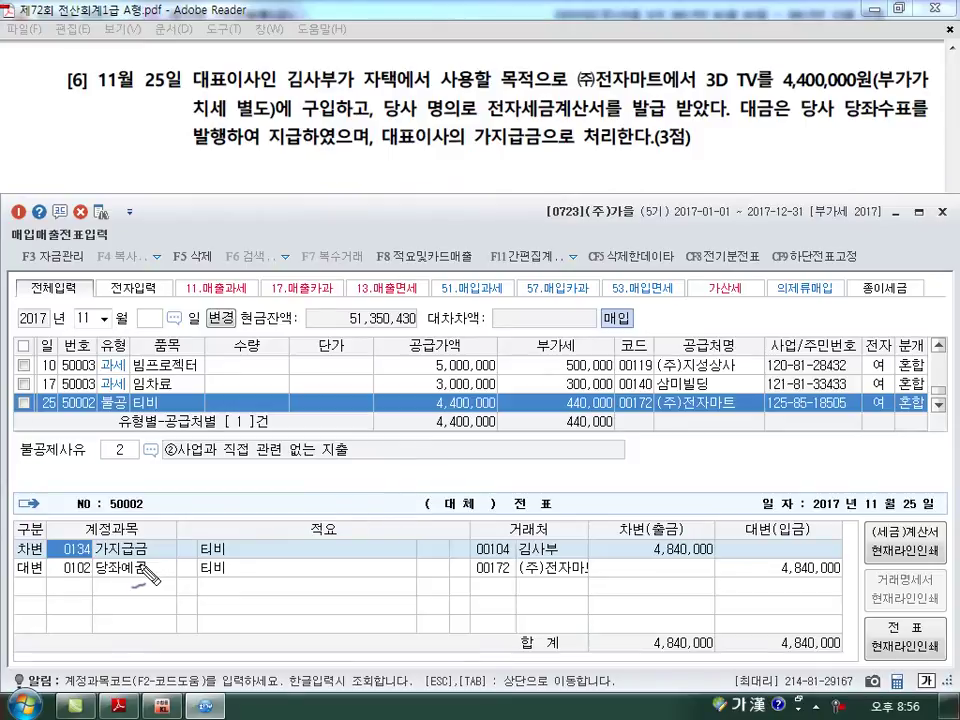
left_click_drag(145, 577, 150, 553)
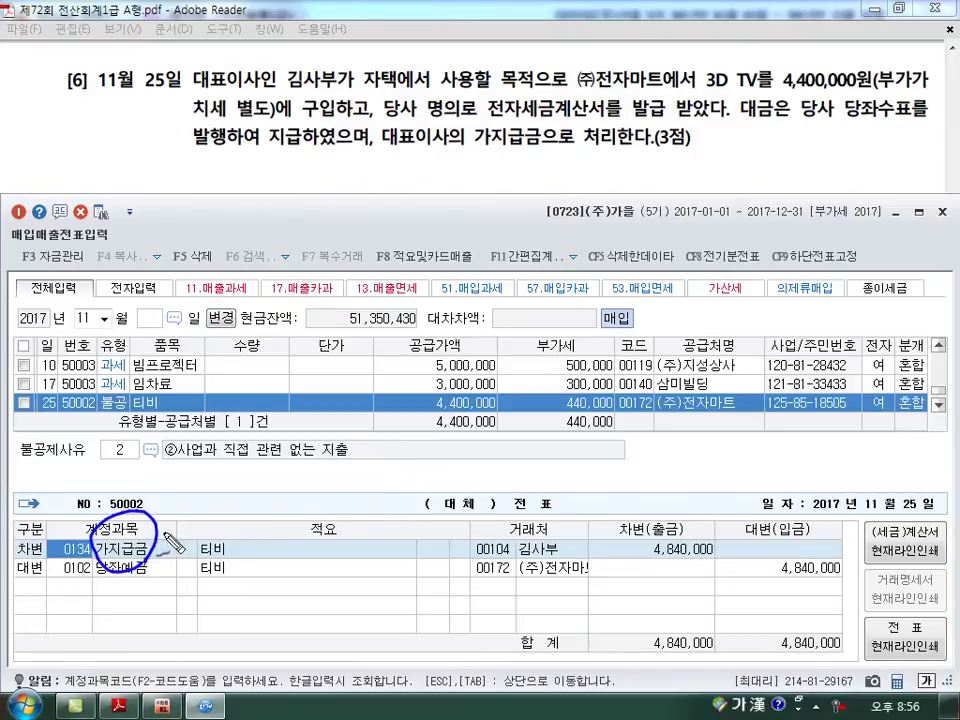
mouse_move(180, 490)
left_mouse_down()
mouse_move(185, 505)
mouse_move(222, 515)
left_mouse_up()
mouse_move(224, 470)
left_mouse_down()
mouse_move(178, 515)
mouse_move(232, 478)
left_mouse_up()
left_click_drag(478, 158, 619, 150)
mouse_move(524, 160)
left_mouse_down()
mouse_move(461, 139)
mouse_move(529, 162)
mouse_move(486, 177)
mouse_move(505, 162)
mouse_move(552, 184)
mouse_move(566, 172)
mouse_move(598, 184)
left_mouse_up()
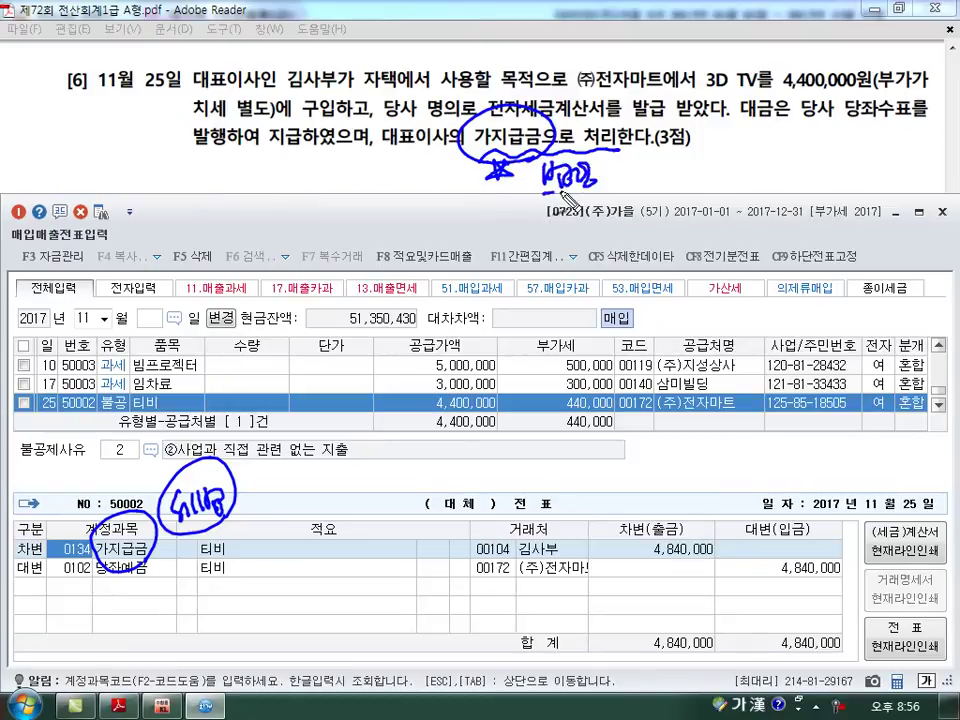
left_click_drag(371, 125, 394, 163)
left_click_drag(651, 121, 640, 162)
left_click_drag(360, 151, 590, 161)
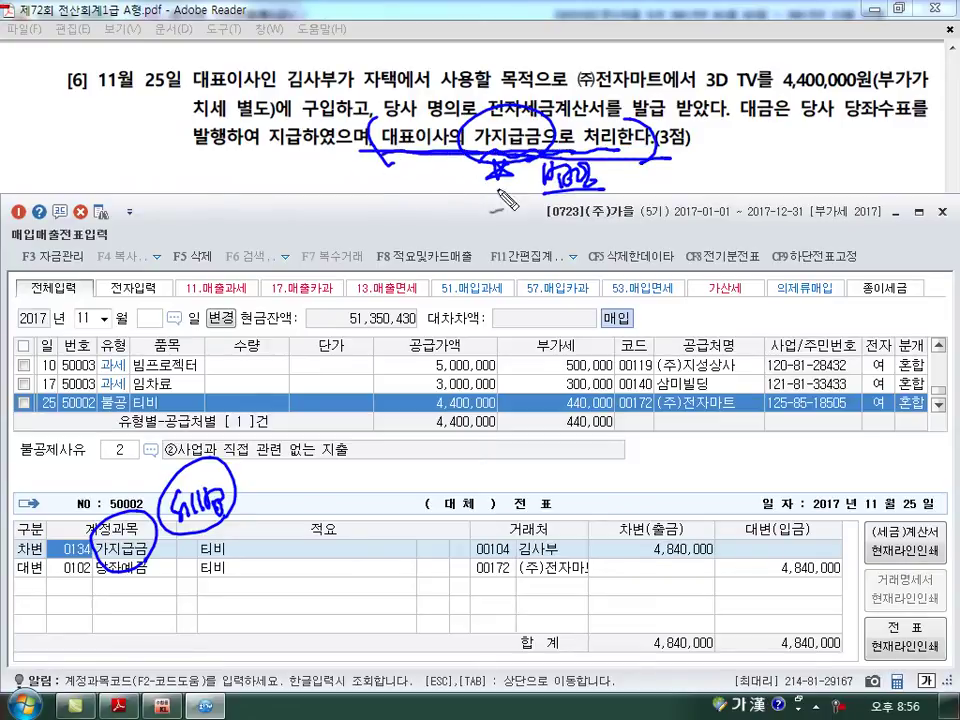
left_click_drag(92, 566, 478, 549)
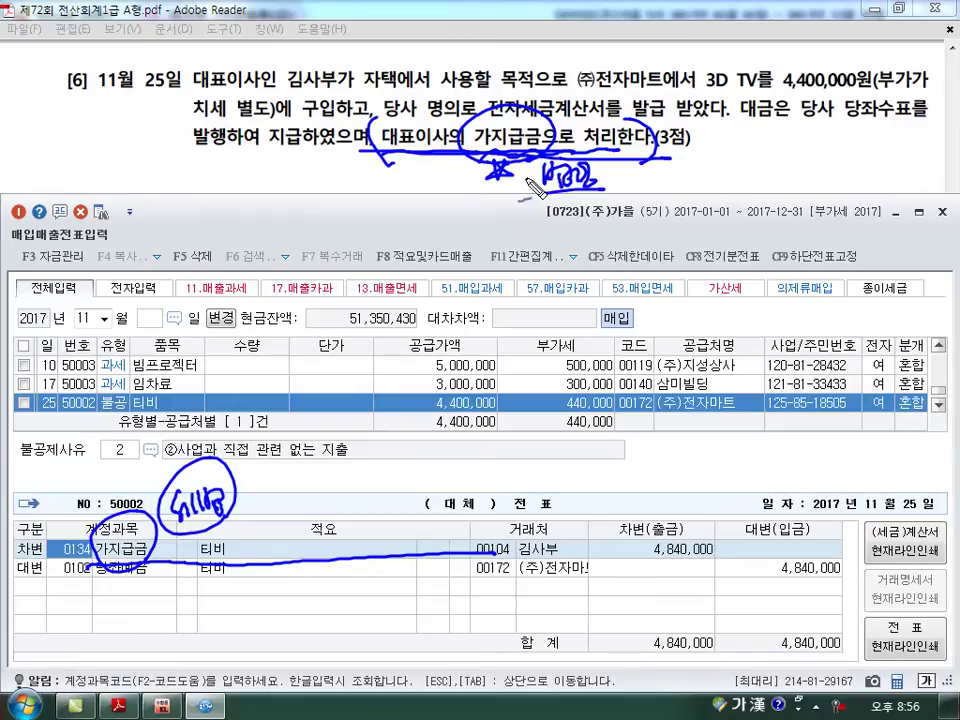
mouse_move(491, 182)
left_mouse_down()
mouse_move(522, 181)
mouse_move(511, 198)
mouse_move(473, 128)
mouse_move(540, 157)
left_mouse_up()
mouse_move(604, 186)
left_mouse_down()
mouse_move(551, 198)
mouse_move(548, 168)
left_mouse_up()
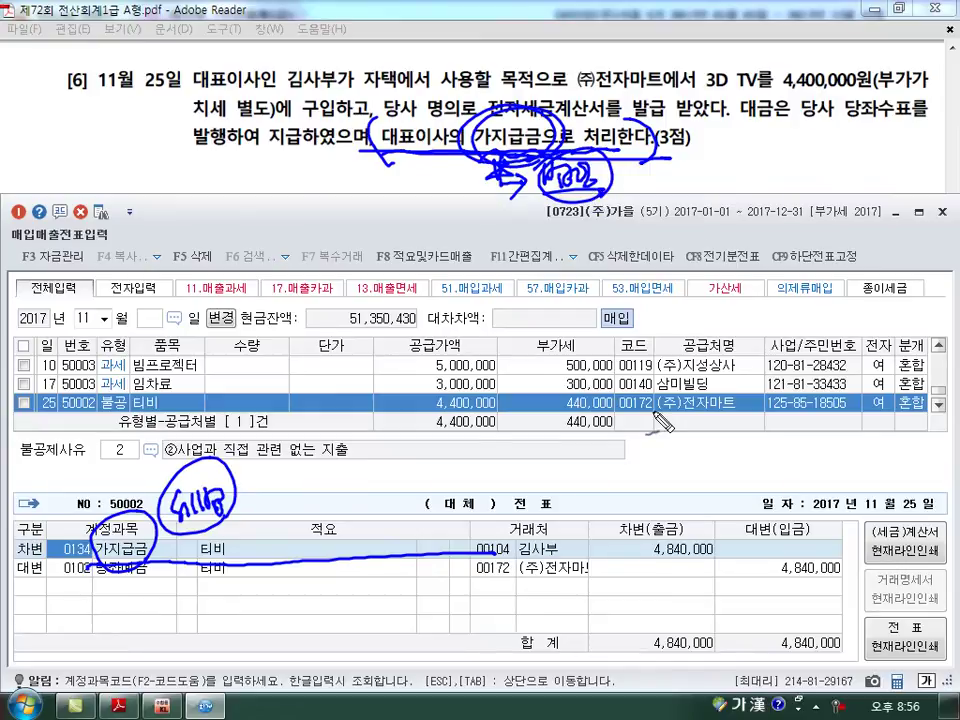
key("Escape")
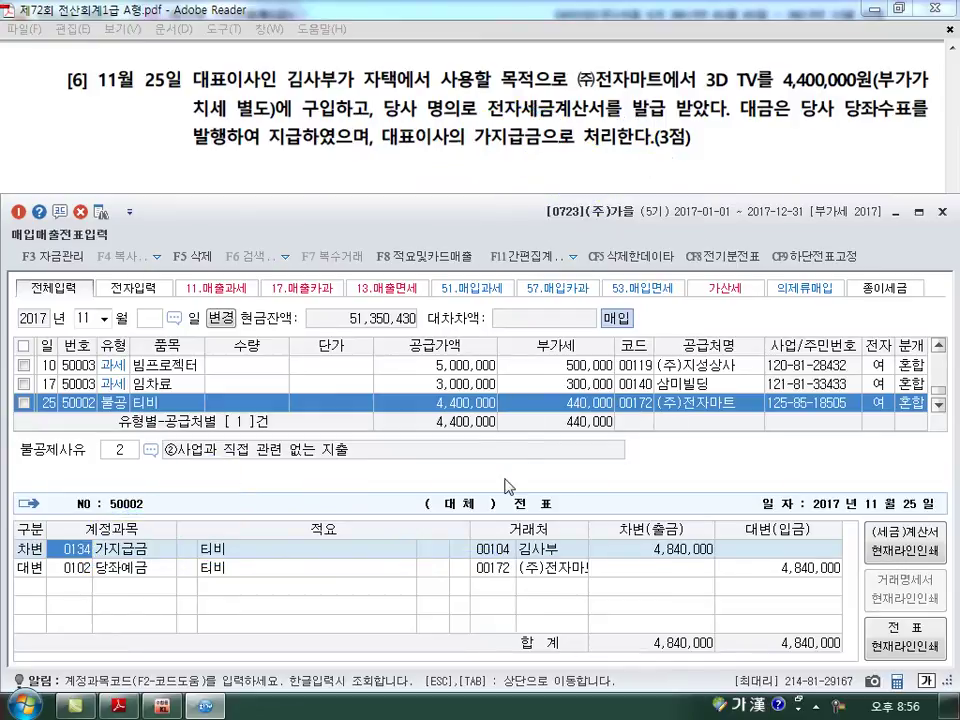
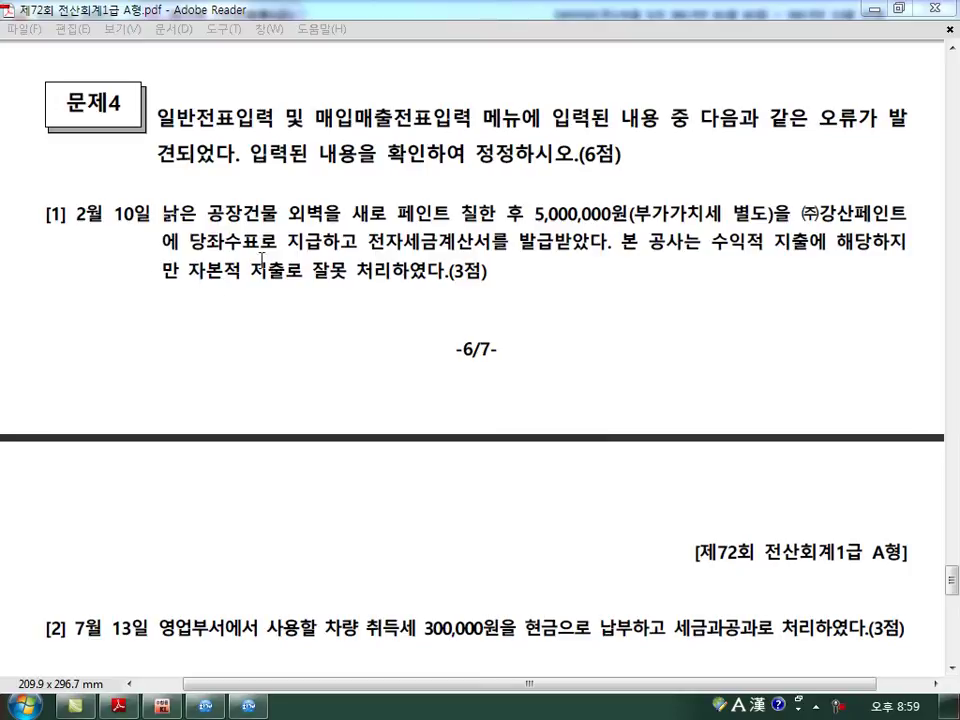
- Load the February 10 entries in 매입매출전표입력 and open the journal of the 도색 purchase from ㈜강산페인트
left_click(209, 710)
type("10")
key("Return")
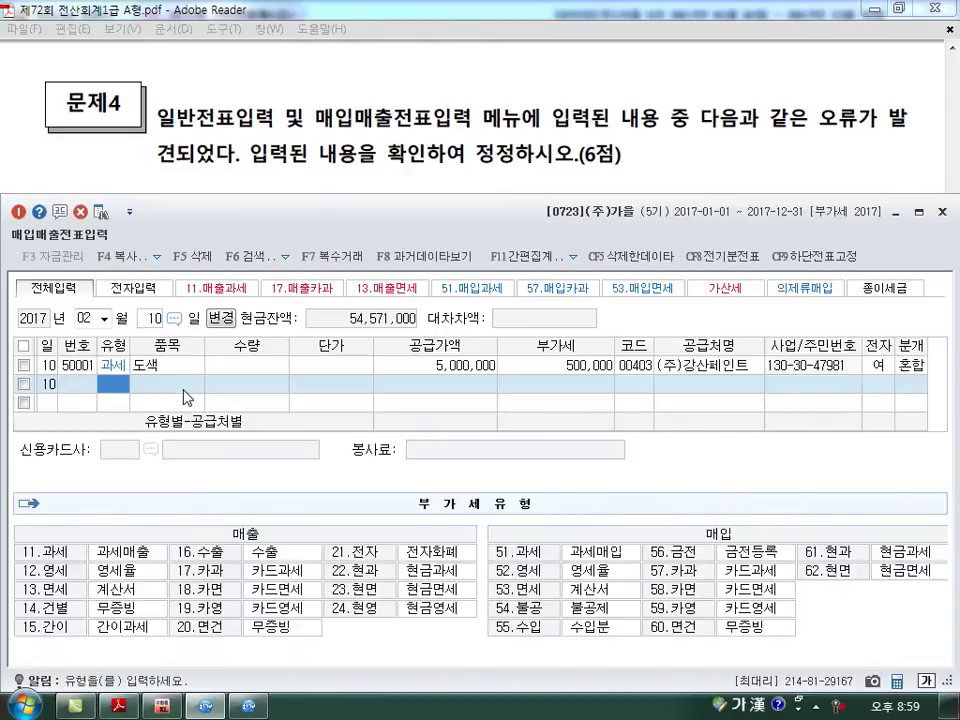
left_click(49, 369)
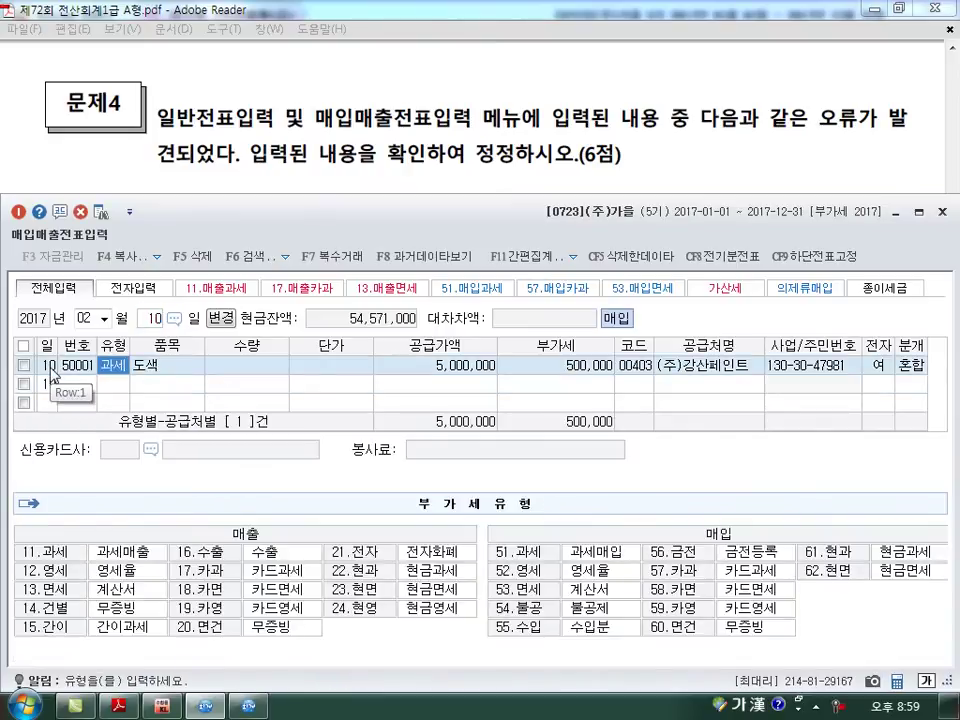
left_click(76, 370)
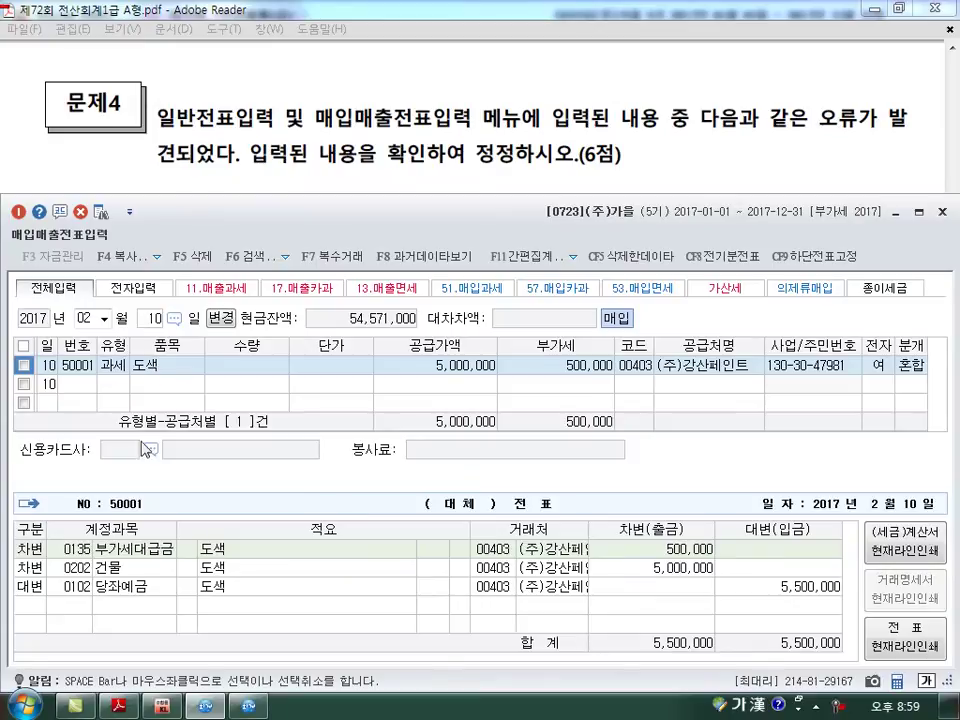
- Change the 건물 debit account of the February 10 painting journal to account code 520
scroll(280, 358, "down", 3)
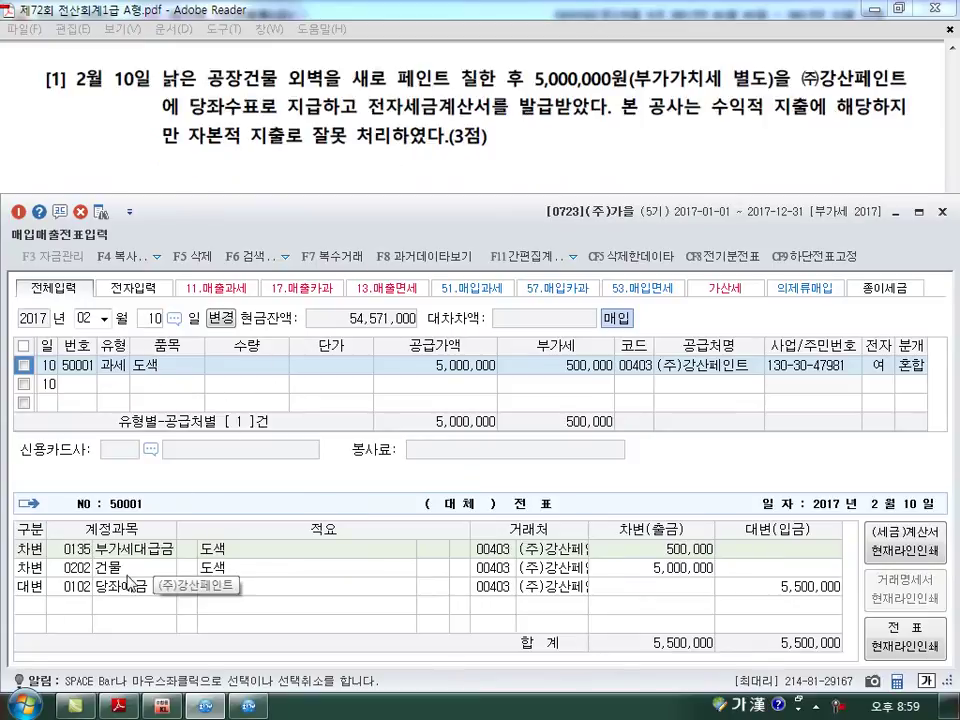
left_click(663, 568)
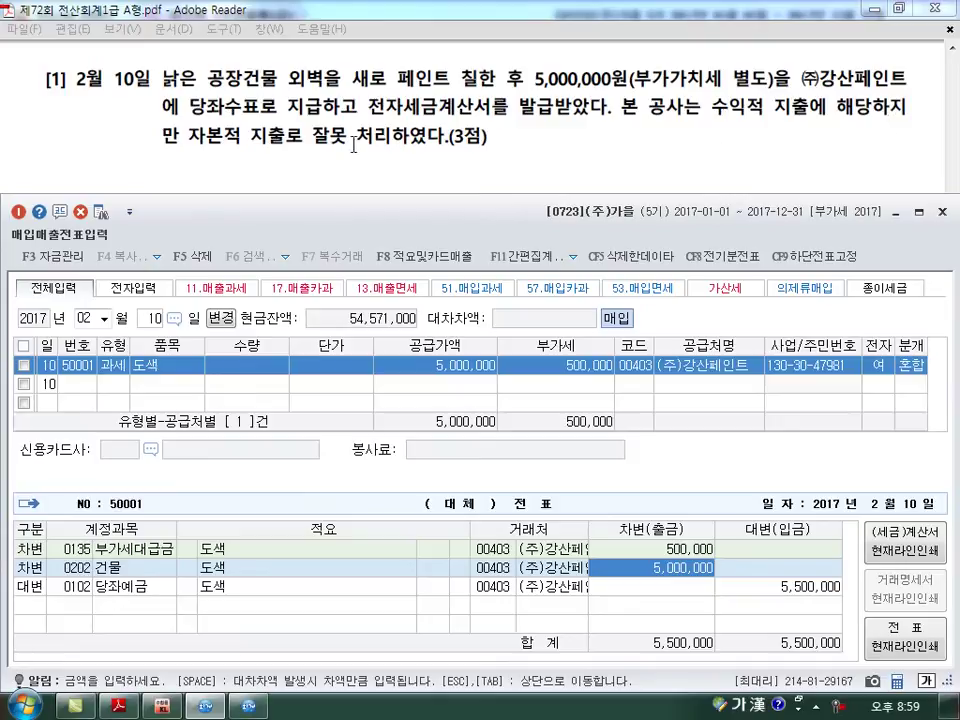
left_click(79, 568)
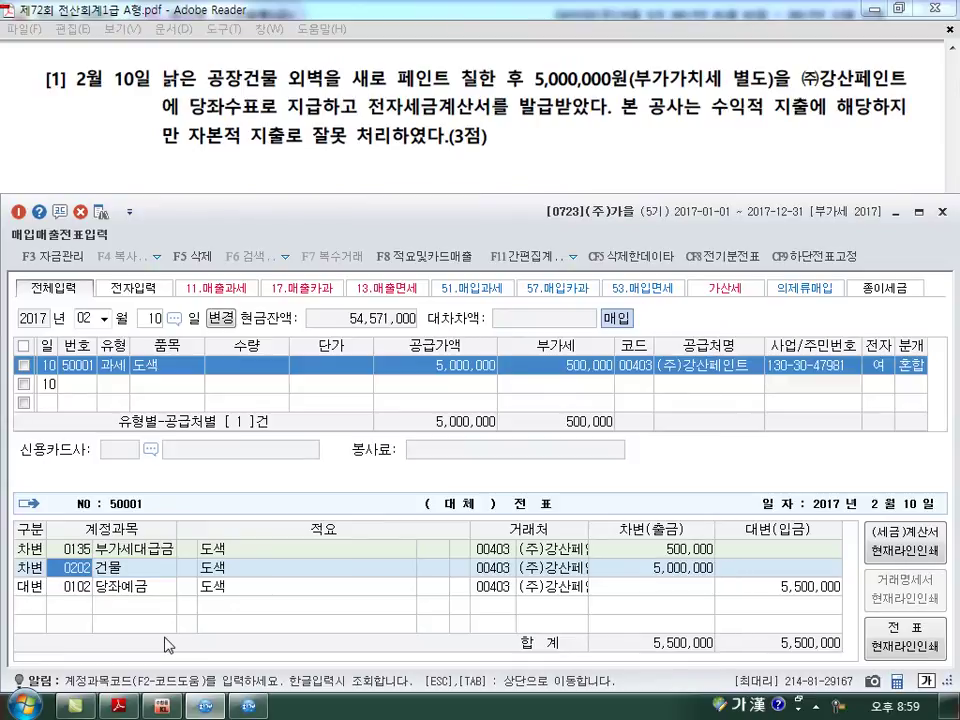
type("520")
key("Return")
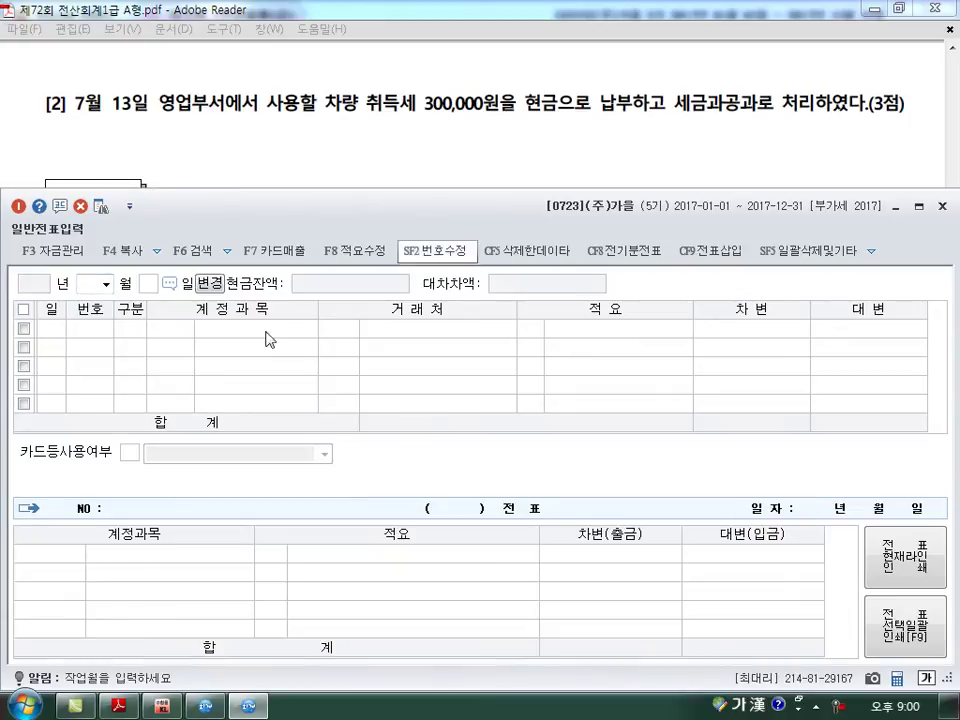
- Load the July 13 vouchers in 일반전표입력
type("7")
key("Return")
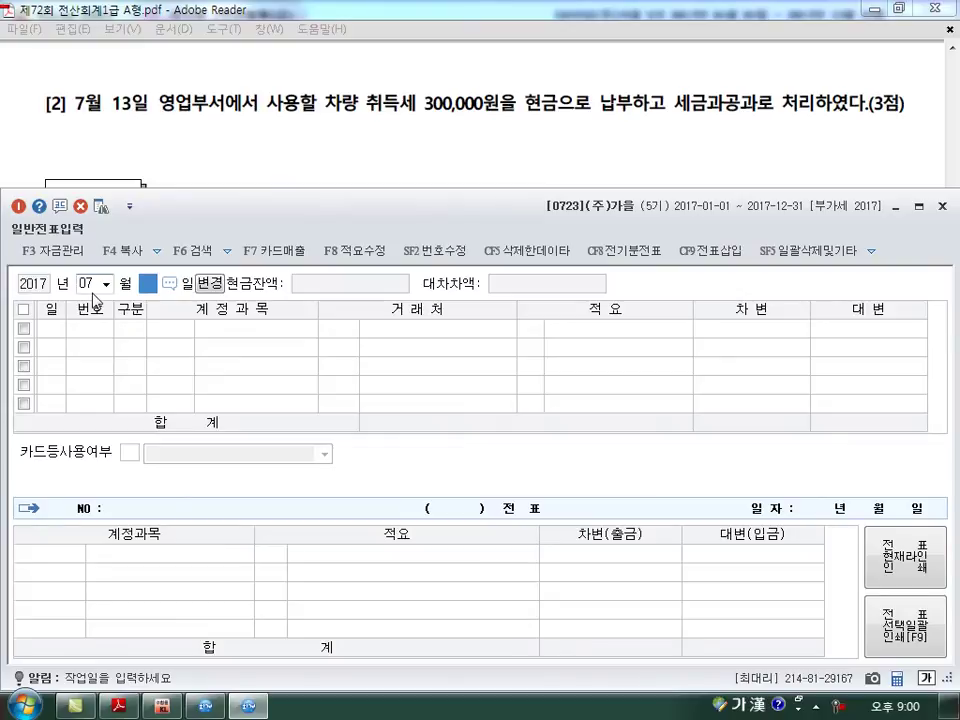
type("13")
key("Return")
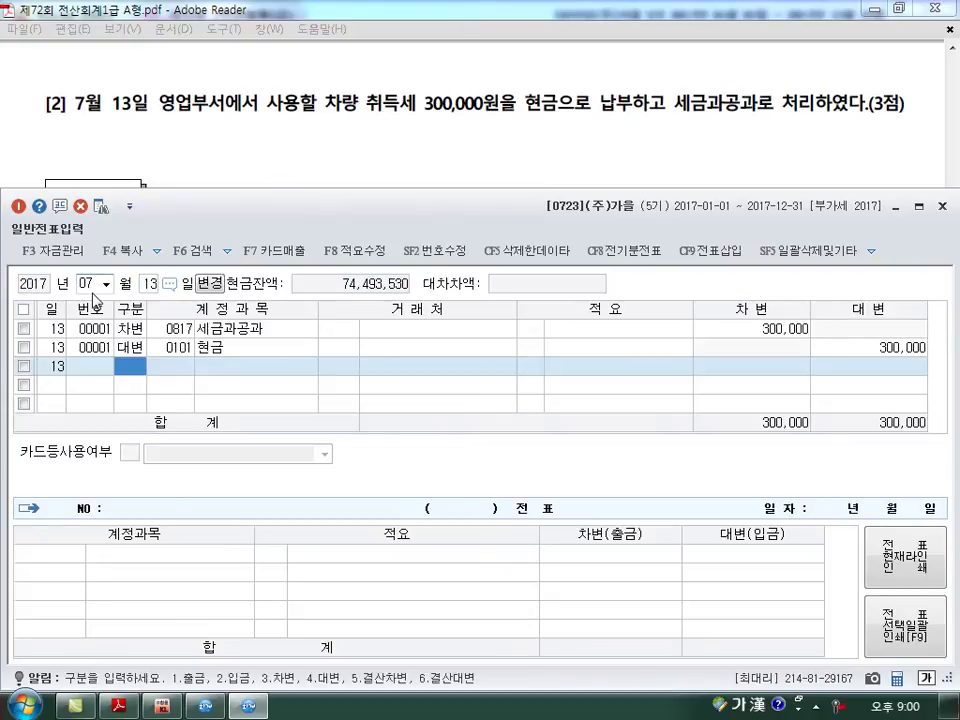
- Change the debit account of the July 13 voucher from 세금과공과 to 차량운반구 (0208)
key("Up")
key("Up")
key("Return")
type("208")
key("Return")
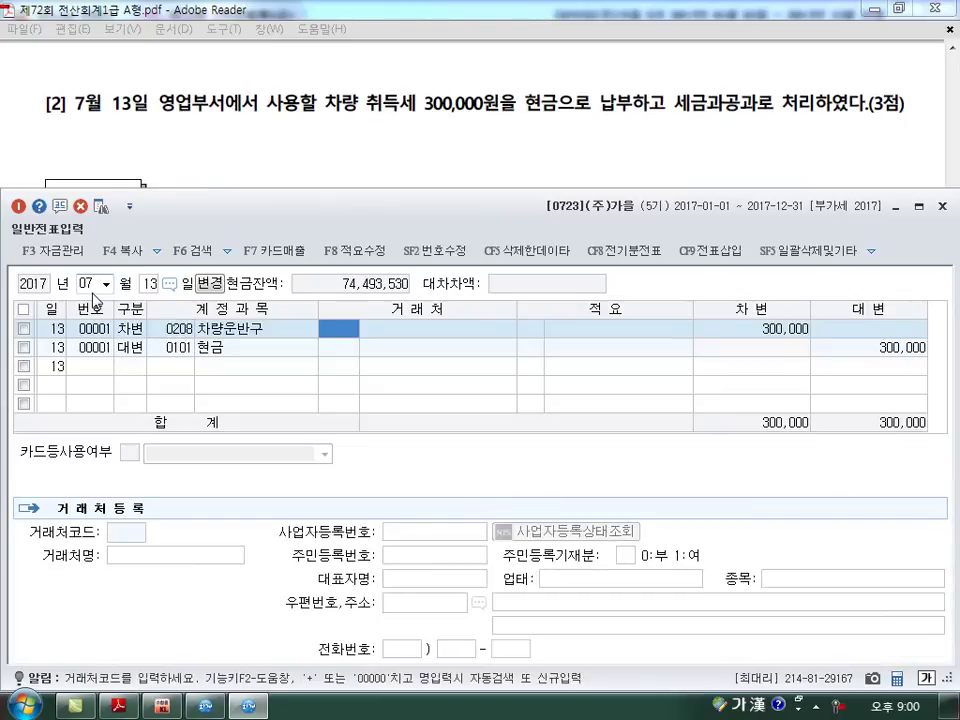
key("Return")
key("Return")
key("Return")
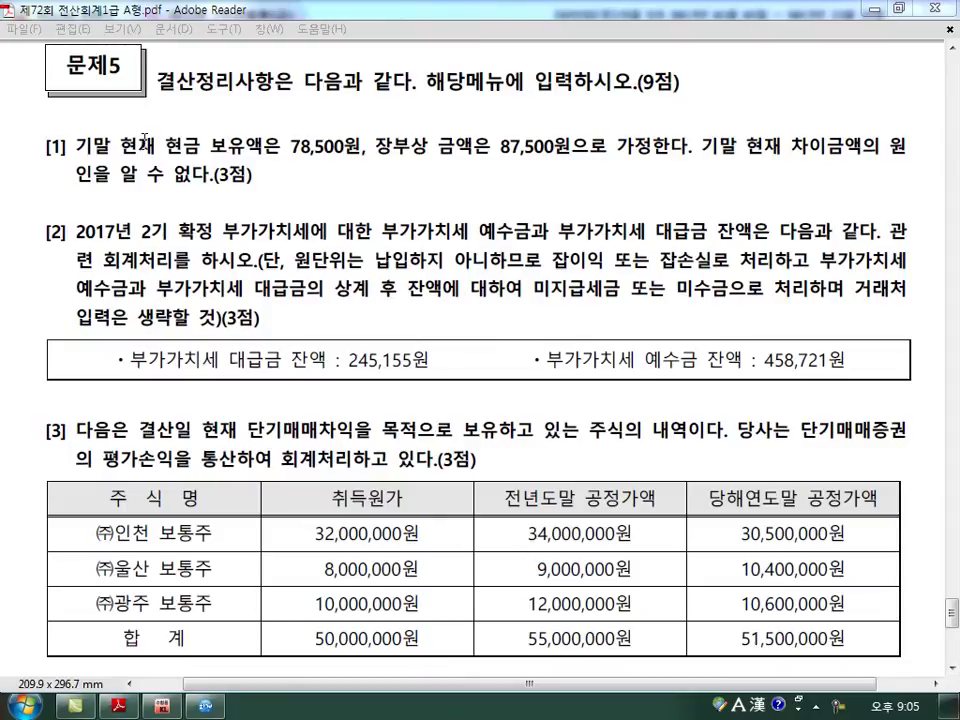
- Switch from the exam PDF to the KcLep 일반전표입력 window
key("alt+Tab")
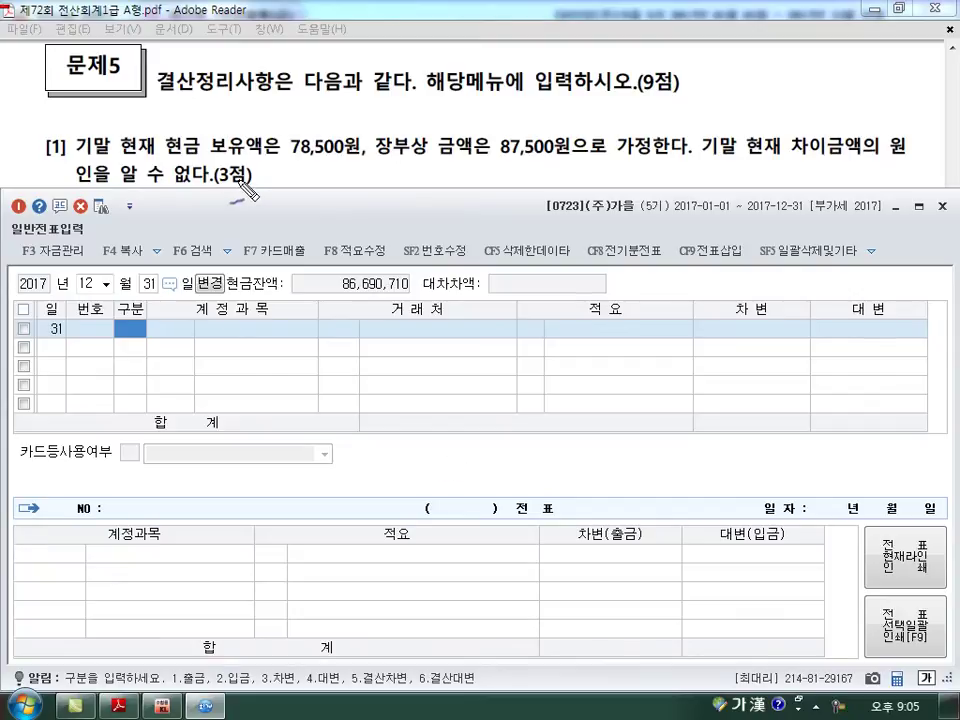
mouse_move(215, 140)
left_mouse_down()
mouse_move(270, 168)
mouse_move(331, 178)
left_mouse_up()
left_click_drag(440, 173, 428, 184)
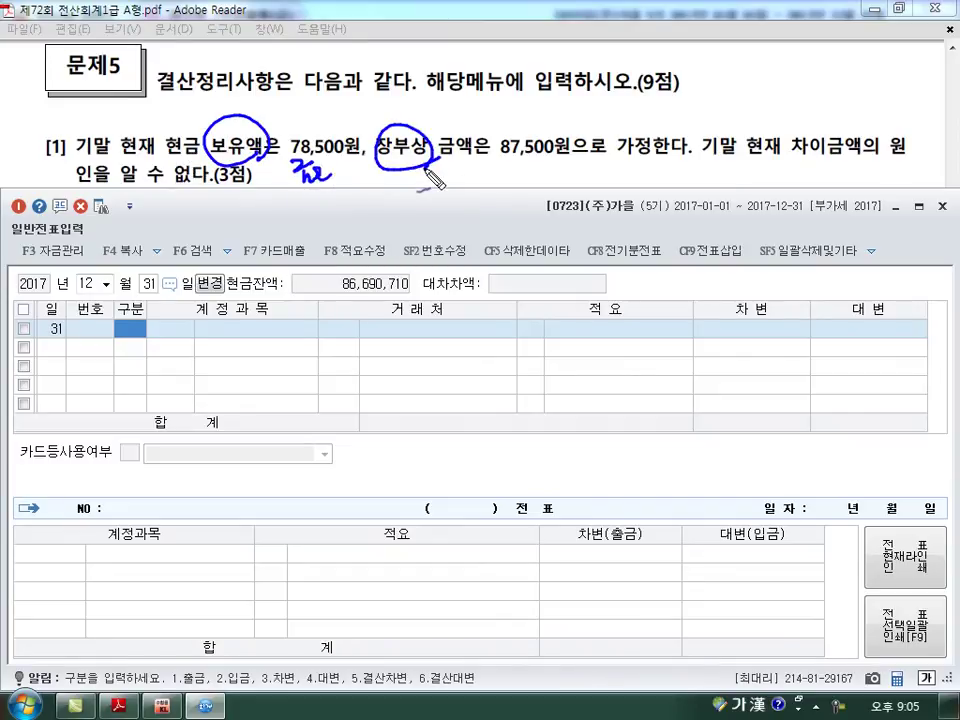
mouse_move(376, 95)
left_mouse_down()
mouse_move(396, 176)
mouse_move(412, 176)
left_mouse_up()
mouse_move(448, 90)
left_mouse_down()
mouse_move(455, 173)
mouse_move(460, 159)
left_mouse_up()
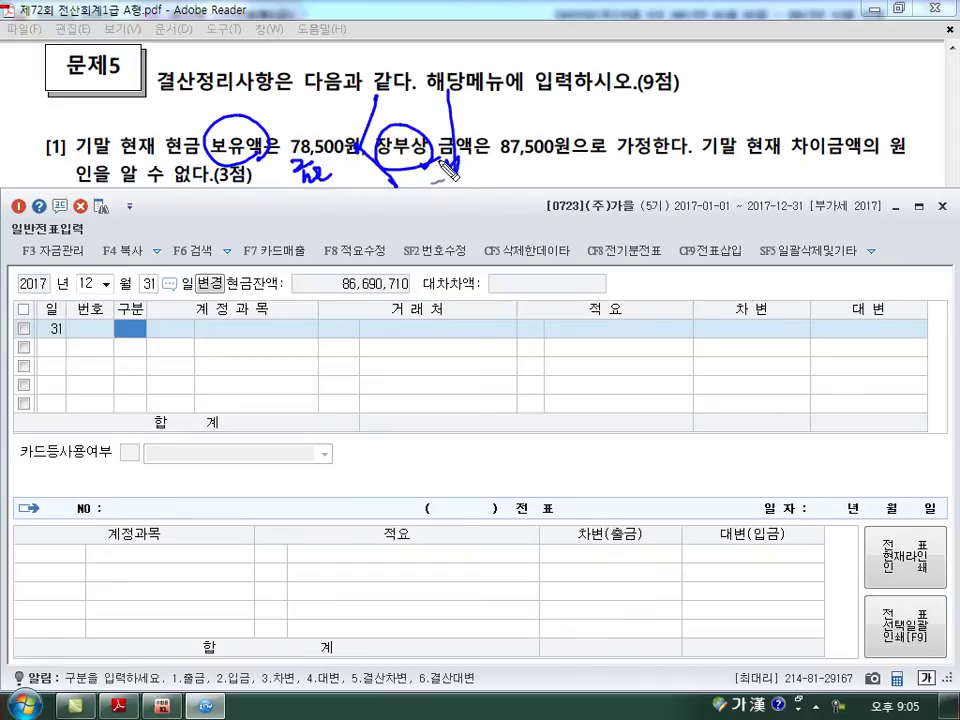
key("Escape")
- Add a 현금 (0101) credit line for 9,000 to the December 31 vouchers
type("4")
key("Return")
type("101")
key("Return")
key("Return")
key("Return")
type("9000")
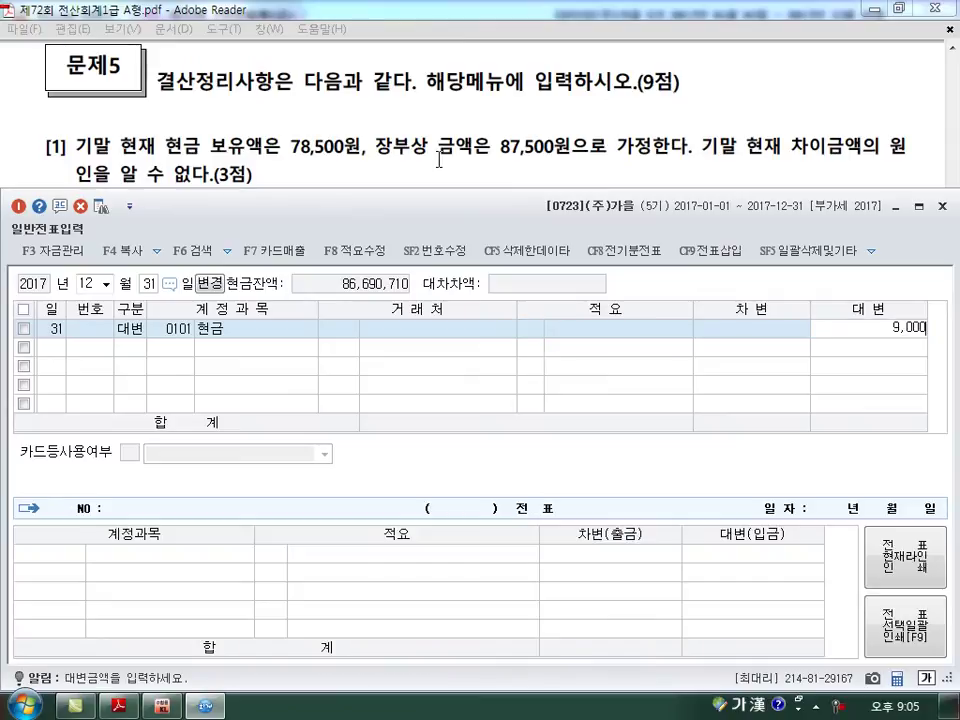
key("Return")
- Add the matching 잡손실 (0980) debit line for 9,000 to the December 31 cash shortage voucher
type("3")
key("Return")
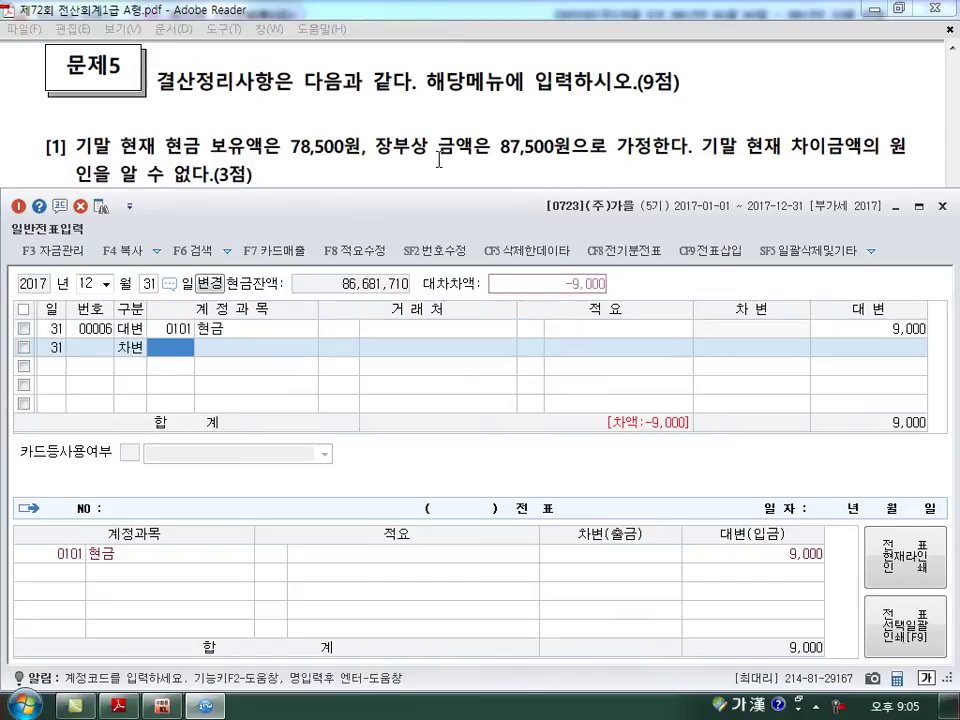
type("980")
key("Return")
key("Down")
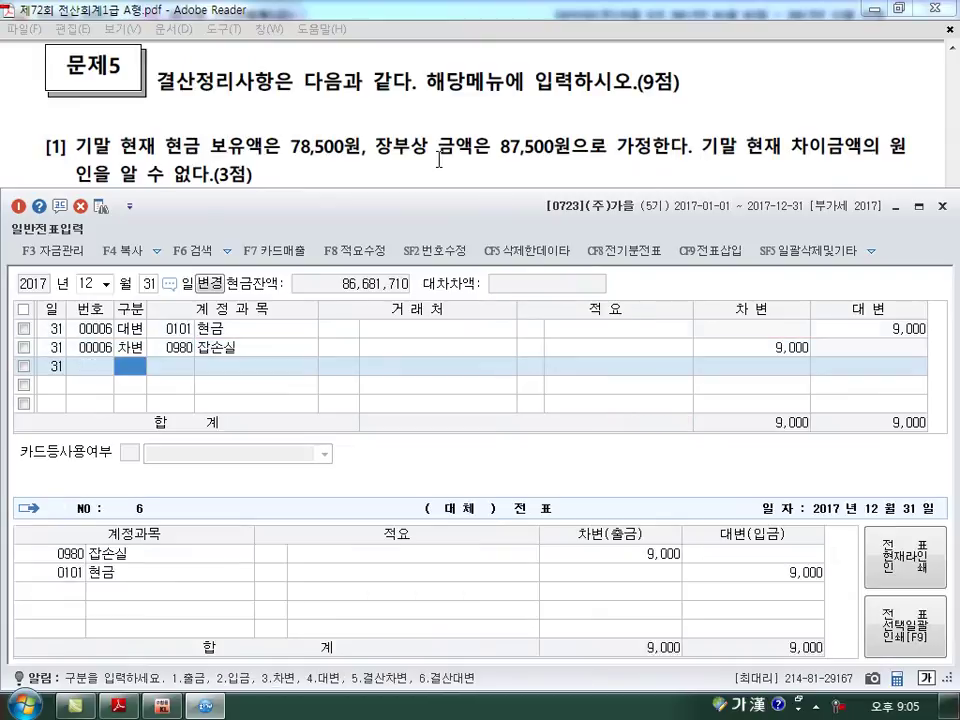
scroll(438, 160, "down", 3)
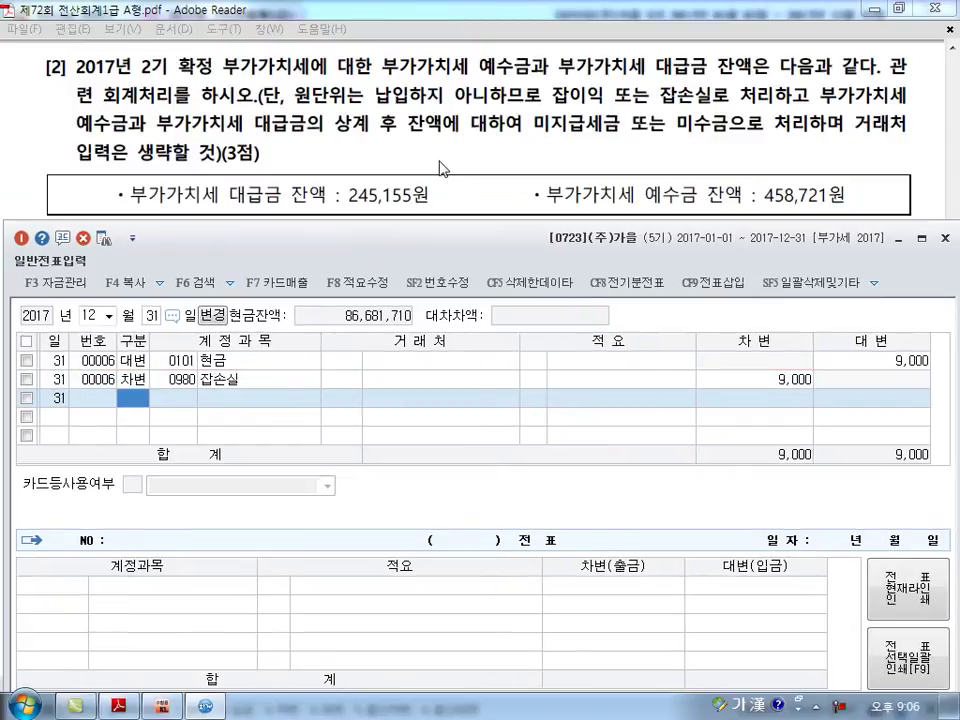
key("ctrl+2")
mouse_move(291, 101)
left_mouse_down()
mouse_move(261, 98)
mouse_move(286, 100)
left_mouse_up()
left_click_drag(550, 110, 729, 107)
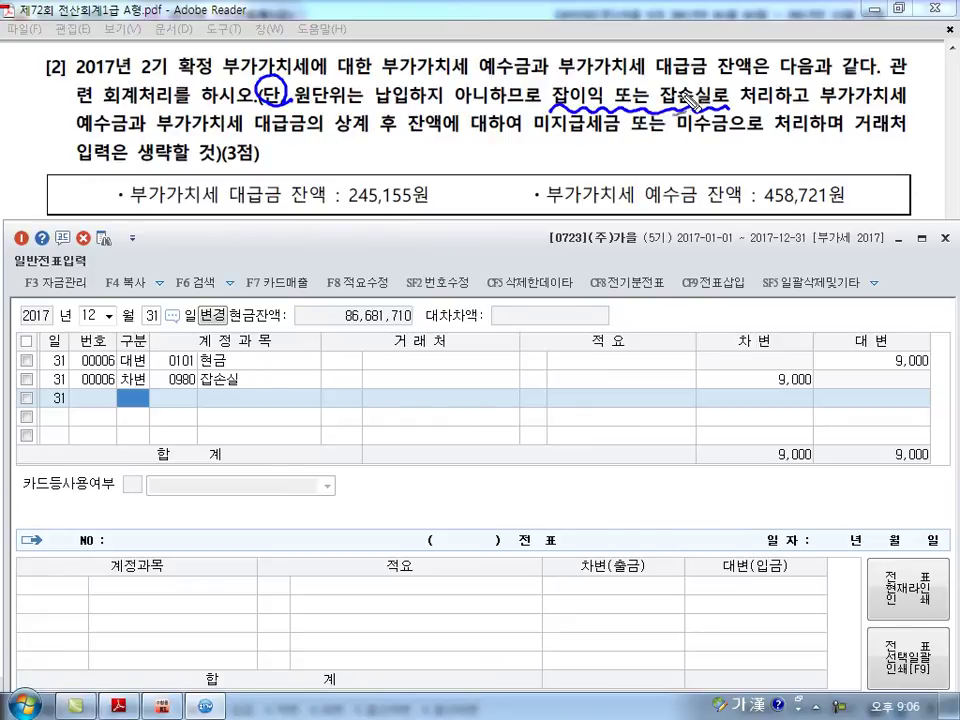
left_click_drag(352, 158, 365, 154)
left_click_drag(538, 137, 618, 133)
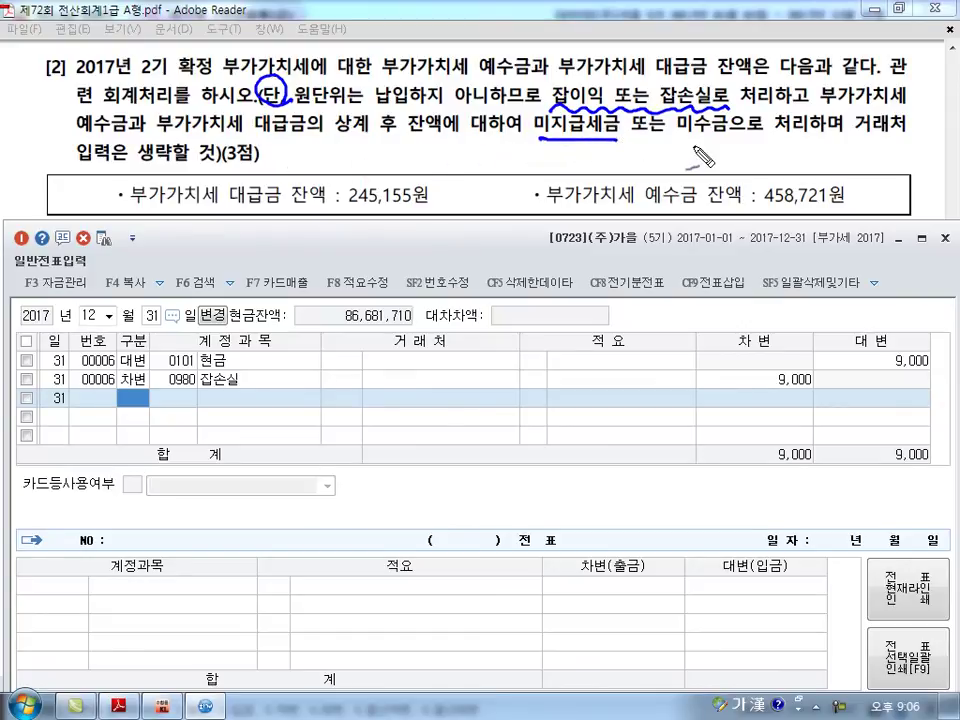
left_click_drag(676, 141, 724, 140)
key("Escape")
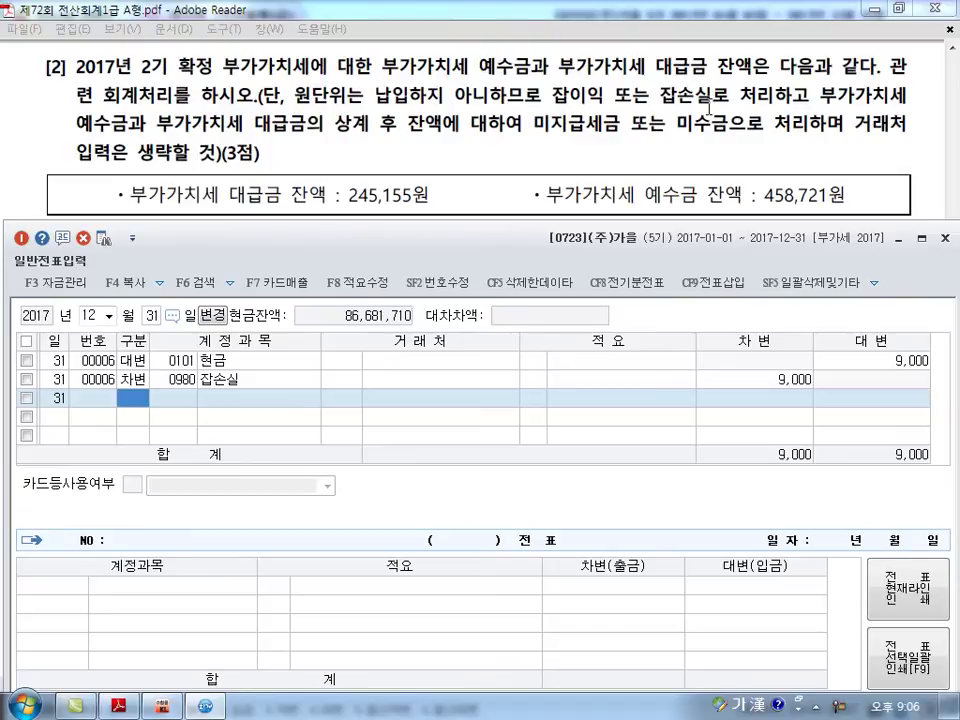
- Start the December 31 VAT offset voucher with a 부가세예수금 (0255) debit line for 458,721
type("3")
key("Return")
type("255")
key("Return")
key("Return")
key("Return")
type("458,721")
key("Return")
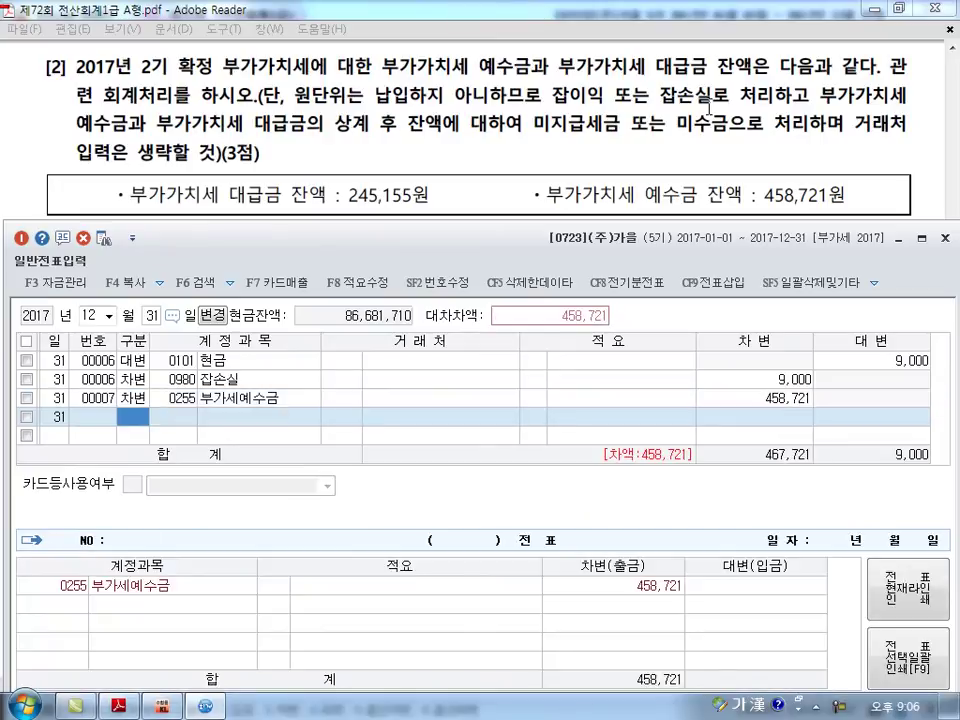
- Add a 부가세대급금 (0135) credit line for 245,155 to the December 31 VAT voucher
type("4")
key("Return")
type("135")
key("Return")
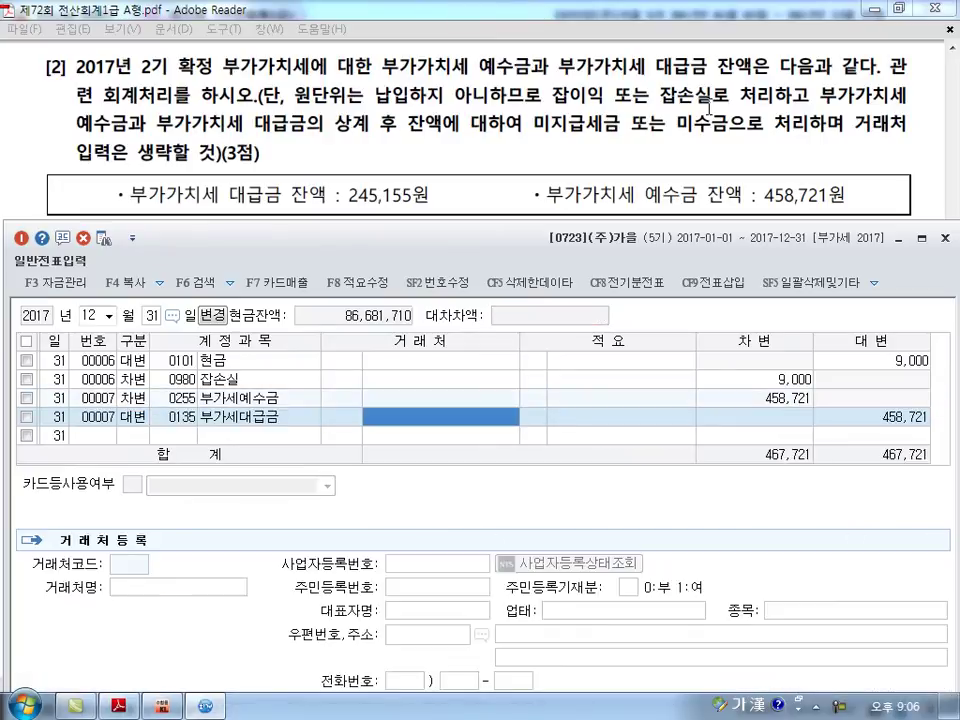
key("Return")
key("Return")
type("2")
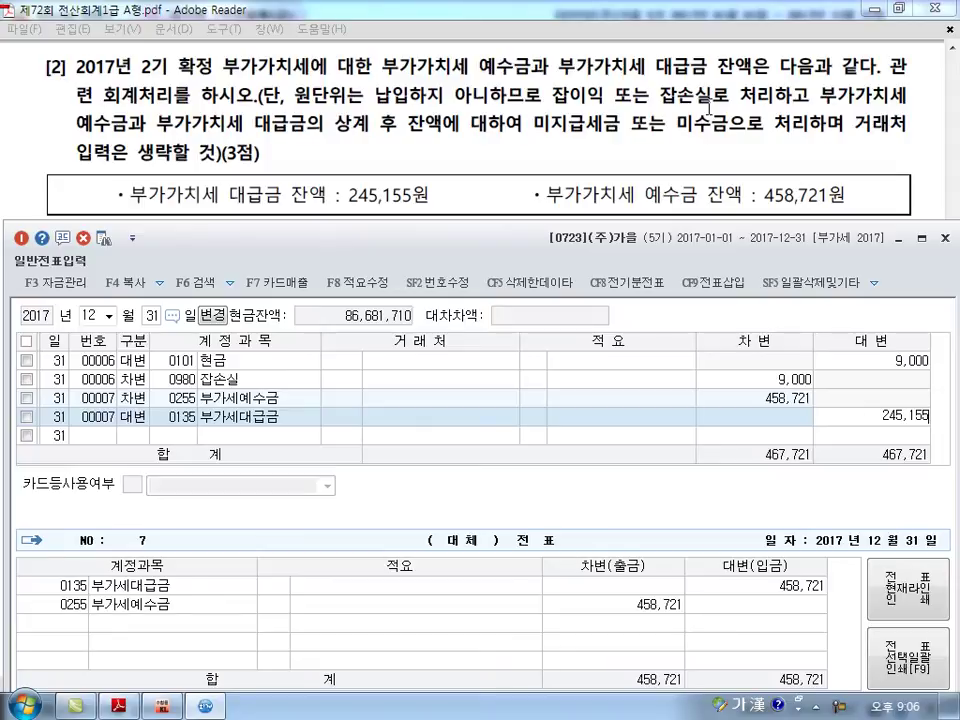
key("Return")
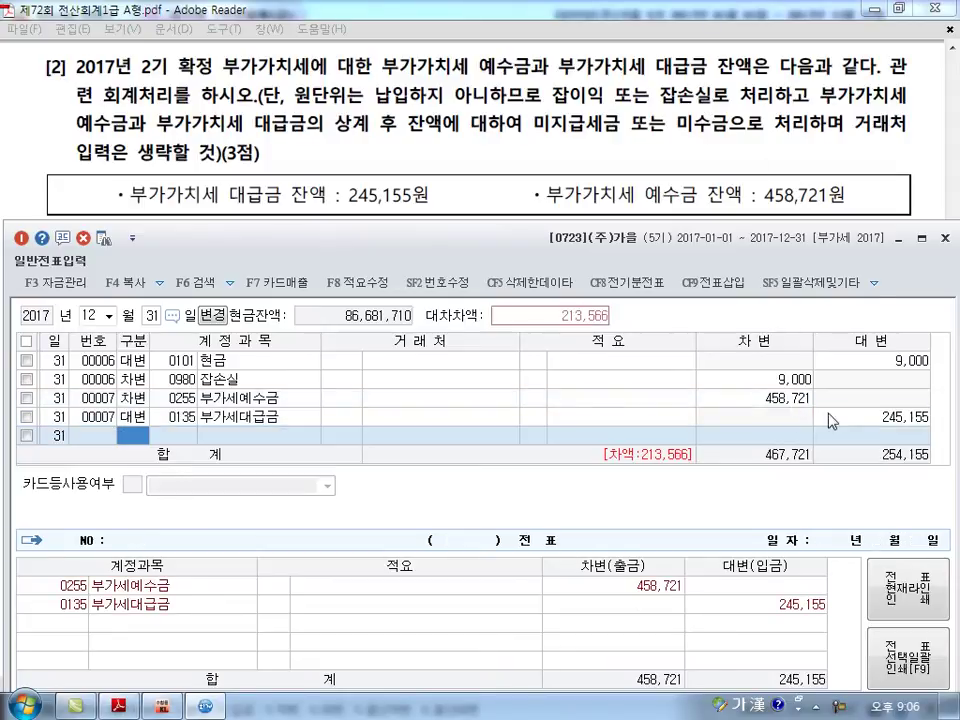
- Add a 미지급세금 (0261) credit line for 213,566 to the December 31 VAT voucher
type("4")
key("Return")
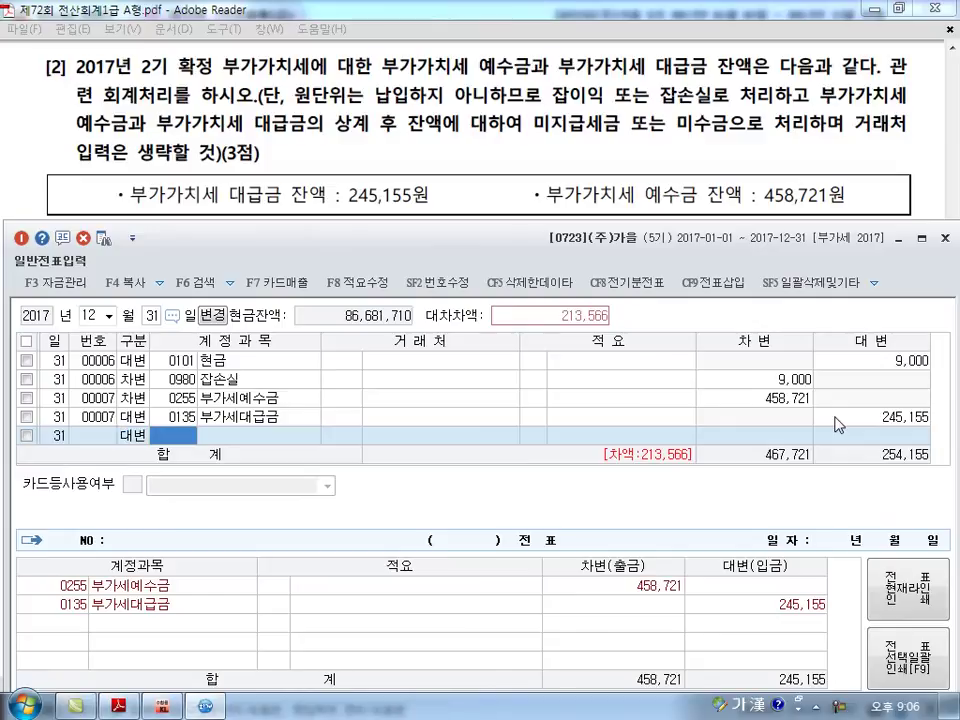
type("미지급")
key("Return")
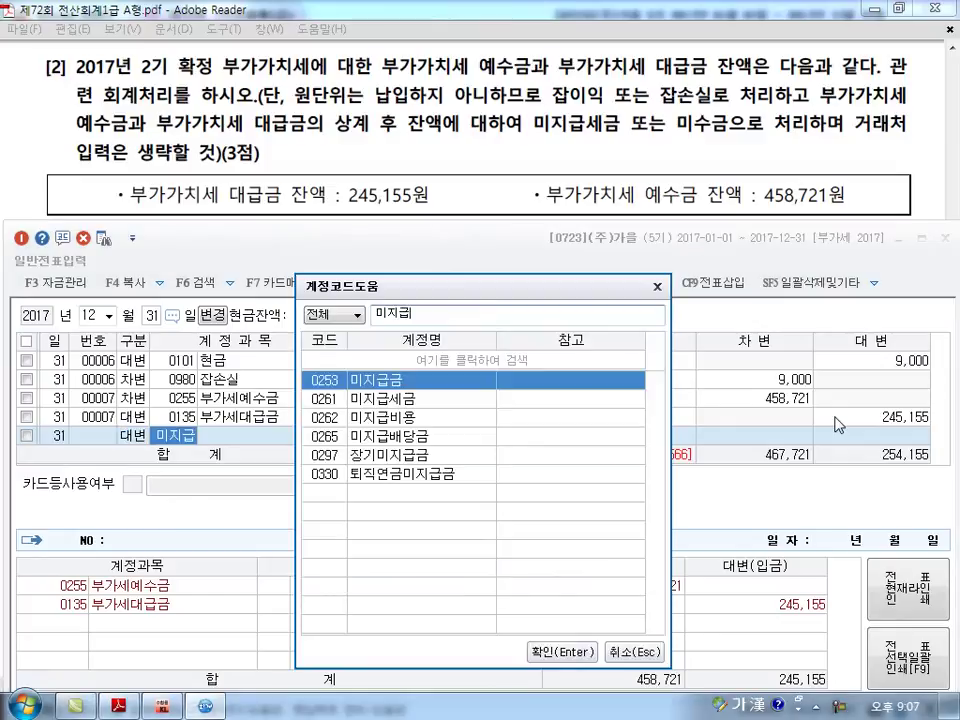
key("Return")
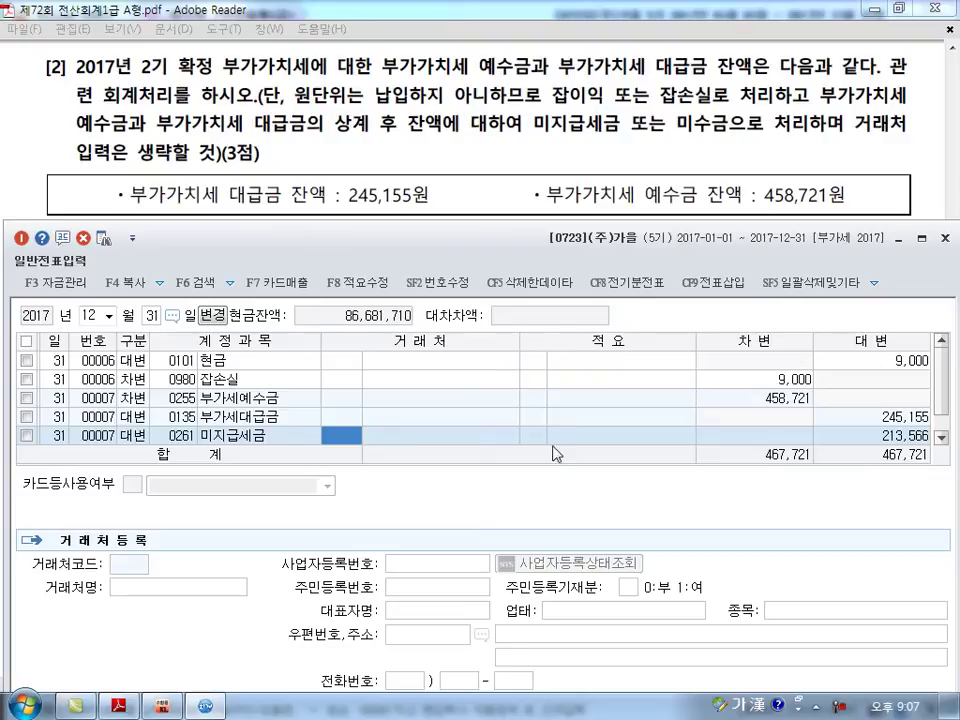
scroll(556, 459, "down", 1)
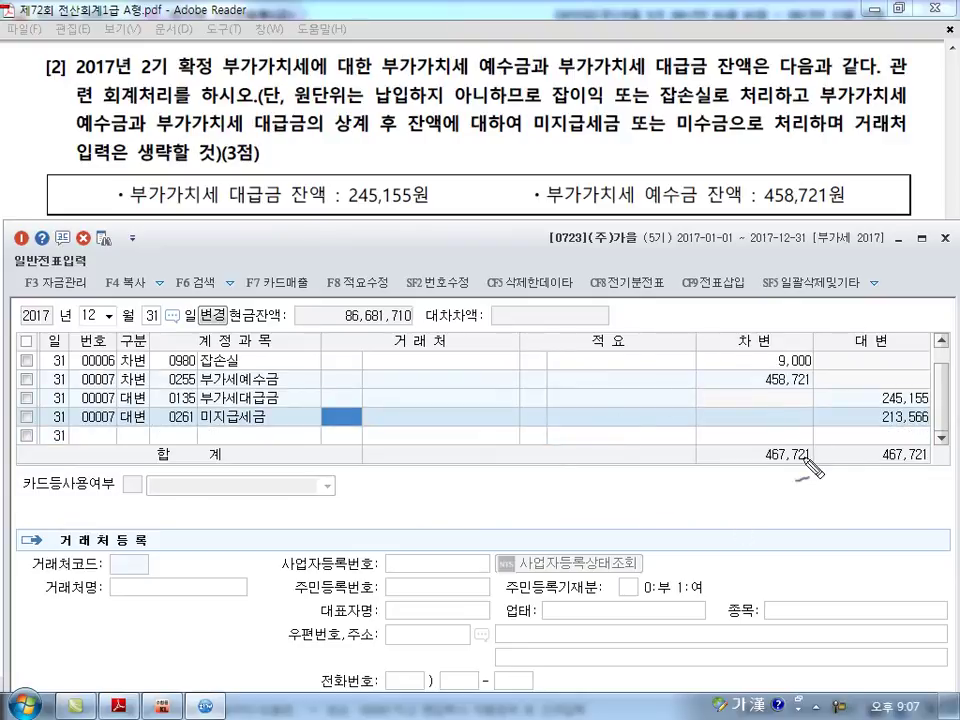
left_click_drag(487, 398, 509, 415)
left_click_drag(515, 386, 517, 422)
left_click_drag(524, 394, 525, 415)
mouse_move(546, 410)
left_mouse_down()
mouse_move(556, 419)
mouse_move(578, 409)
left_mouse_up()
left_click_drag(604, 382, 584, 446)
mouse_move(293, 106)
left_mouse_down()
mouse_move(313, 90)
mouse_move(299, 115)
left_mouse_up()
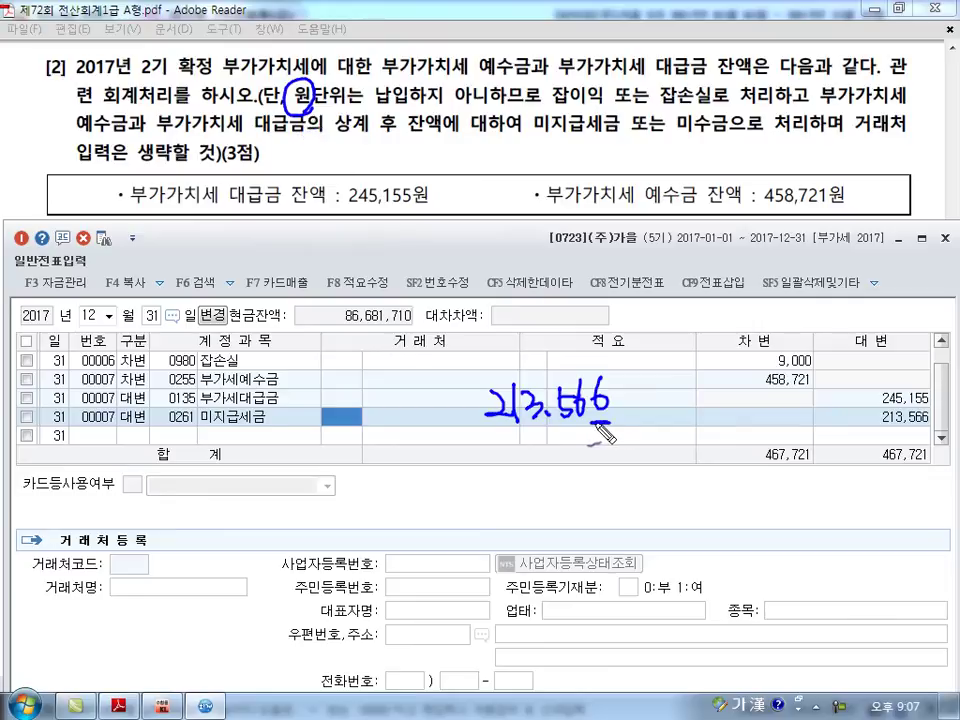
mouse_move(592, 424)
left_mouse_down()
mouse_move(610, 424)
mouse_move(590, 455)
mouse_move(612, 388)
mouse_move(640, 372)
mouse_move(620, 368)
left_mouse_up()
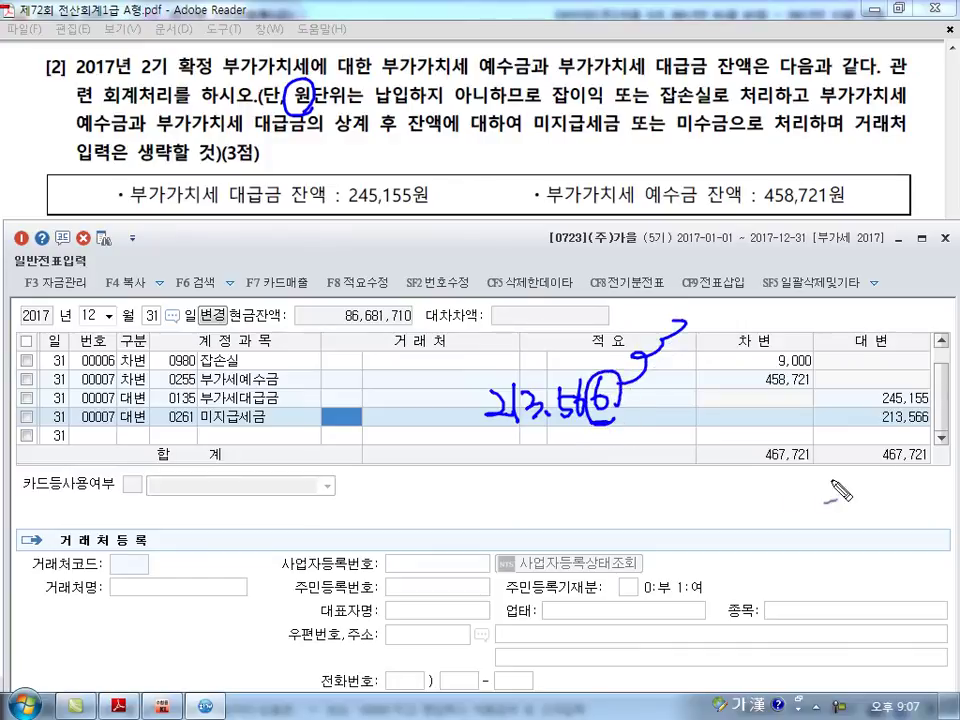
- Set the 미지급세금 credit amount in the December 31 VAT voucher to 213,560
left_click_drag(883, 428, 916, 428)
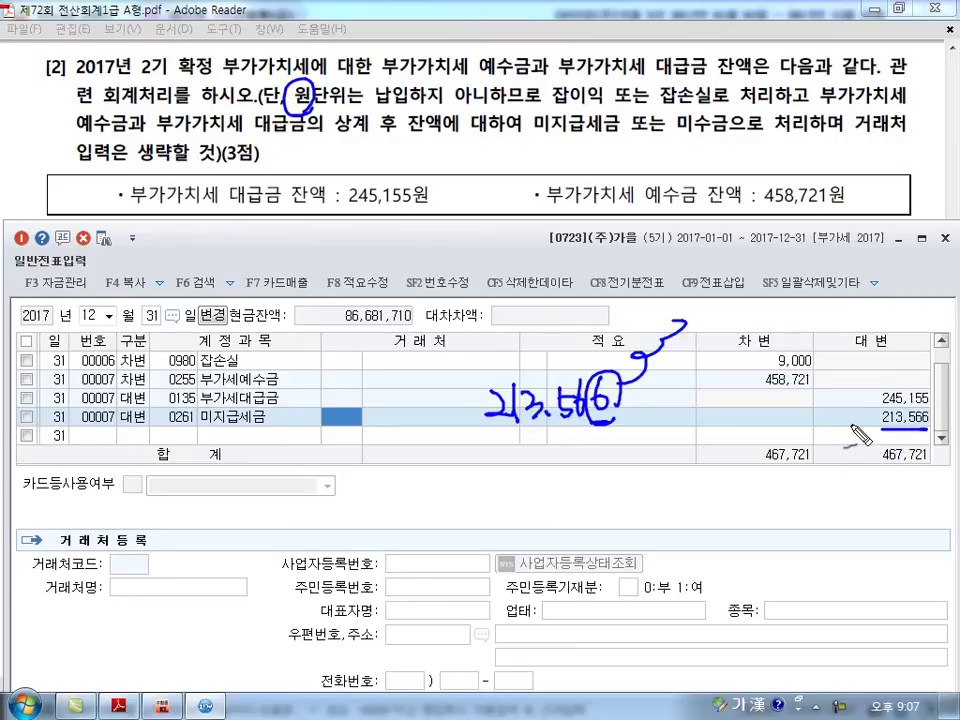
key("Escape")
left_click(882, 423)
type("21")
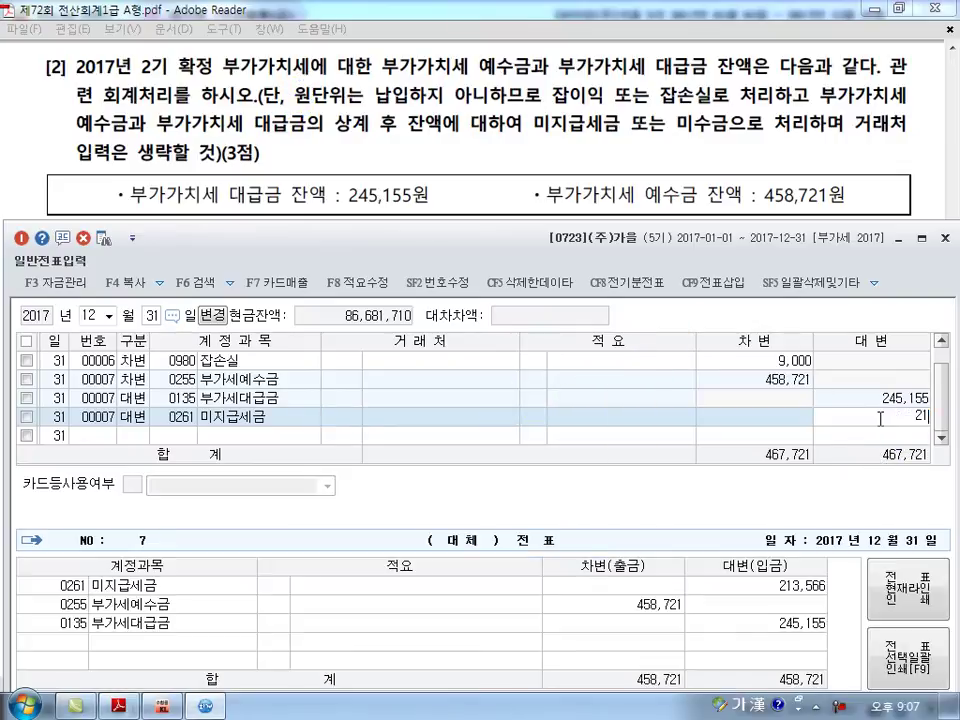
key("Return")
- Add a 잡이익 (0930) credit line for 6 to the December 31 VAT voucher
type("4")
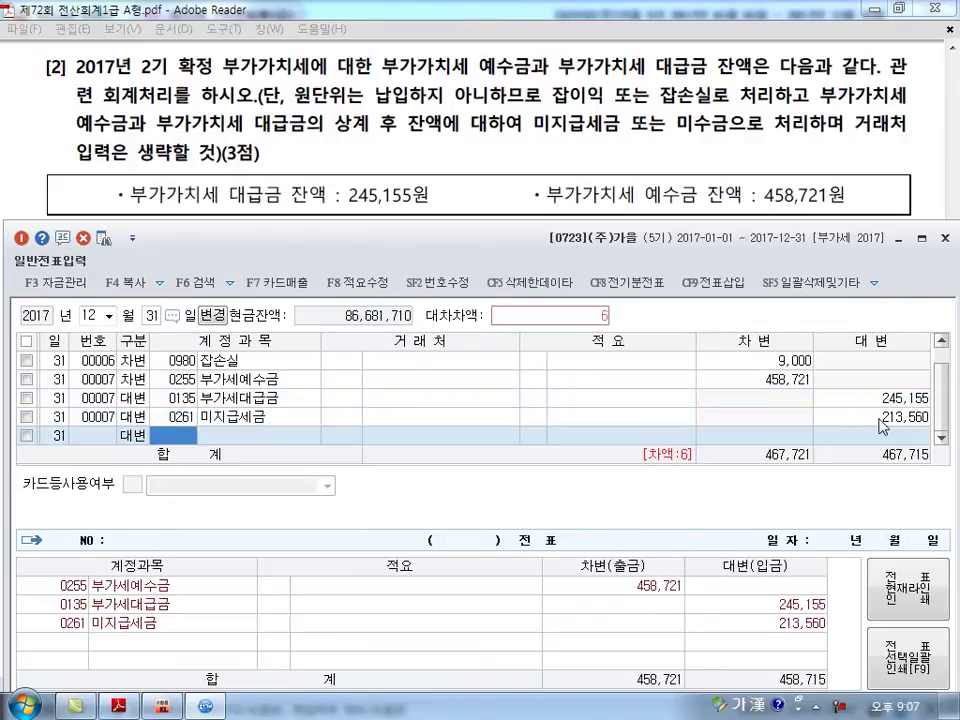
type("0930")
key("Return")
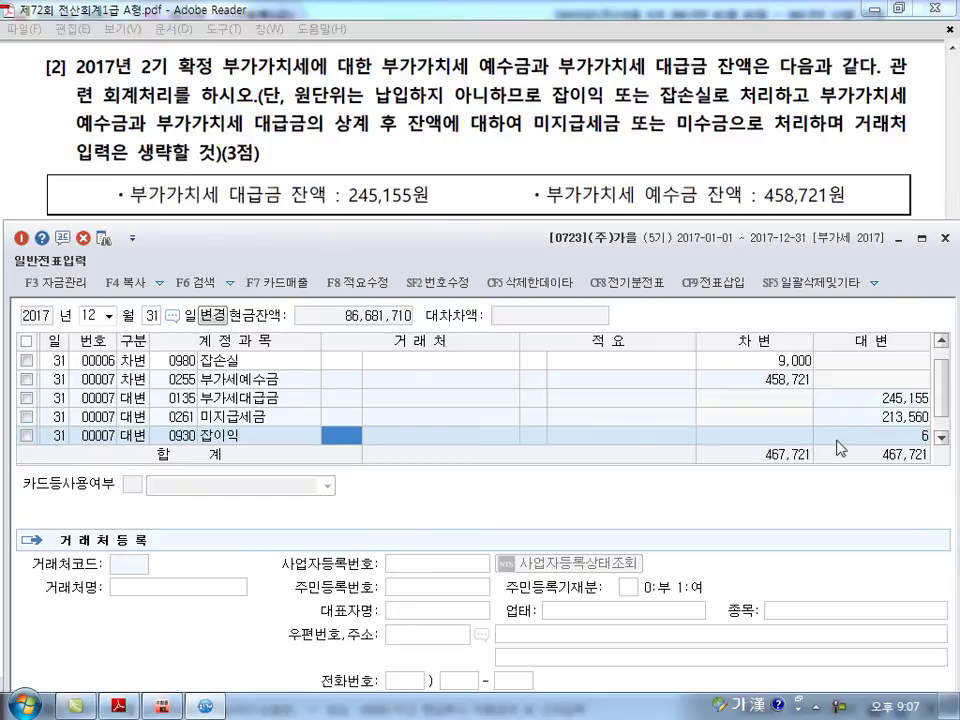
- Check the 미지급세금 and 잡이익 credit amounts against the question's won-unit condition and leave the finished VAT voucher
left_click(883, 437)
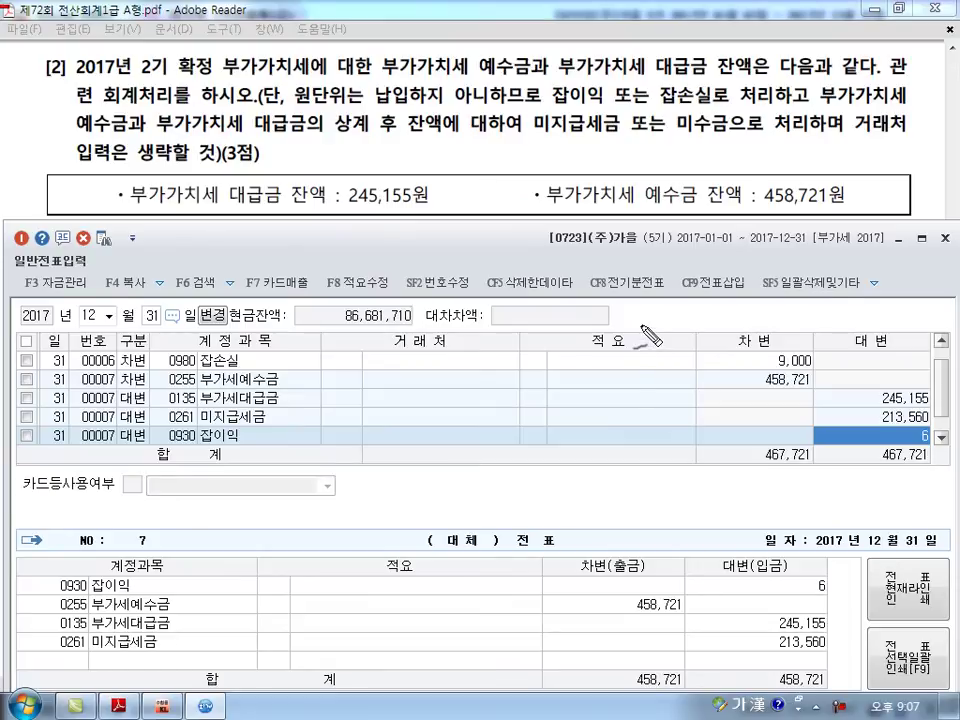
left_click_drag(916, 448, 938, 440)
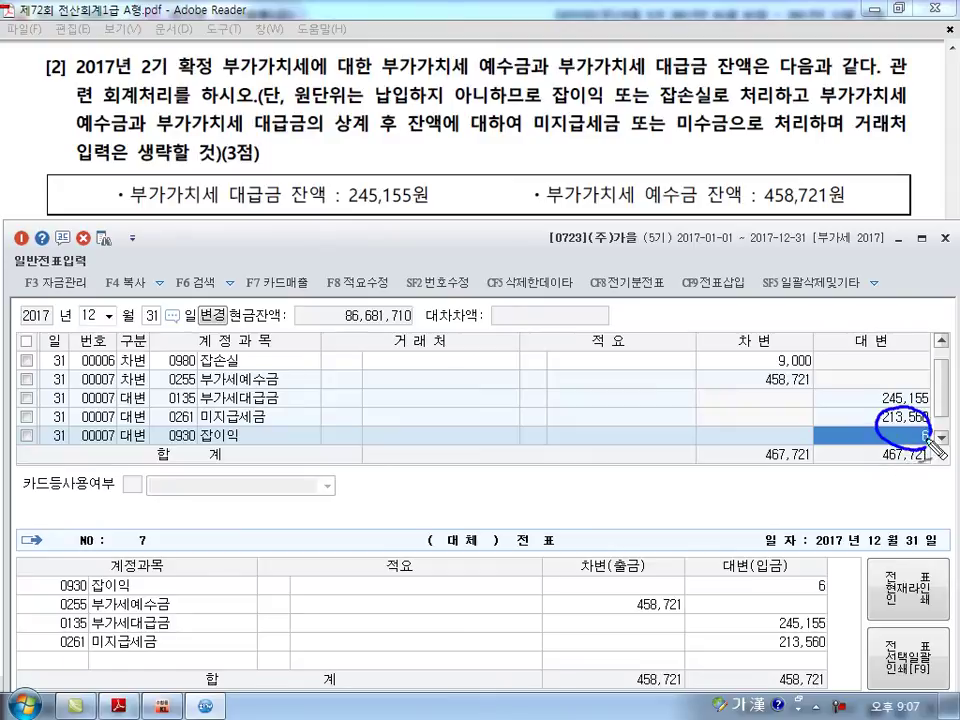
mouse_move(599, 412)
left_mouse_down()
mouse_move(690, 432)
mouse_move(716, 416)
mouse_move(709, 428)
left_mouse_up()
left_click_drag(580, 435, 727, 433)
left_click_drag(872, 450, 905, 462)
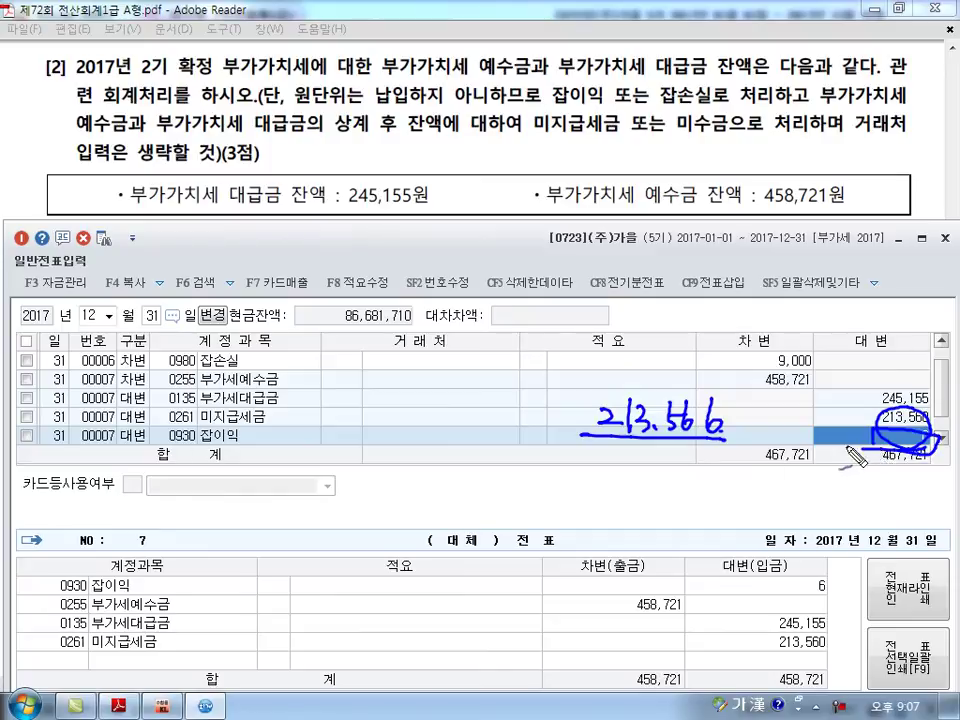
left_click_drag(528, 477, 533, 532)
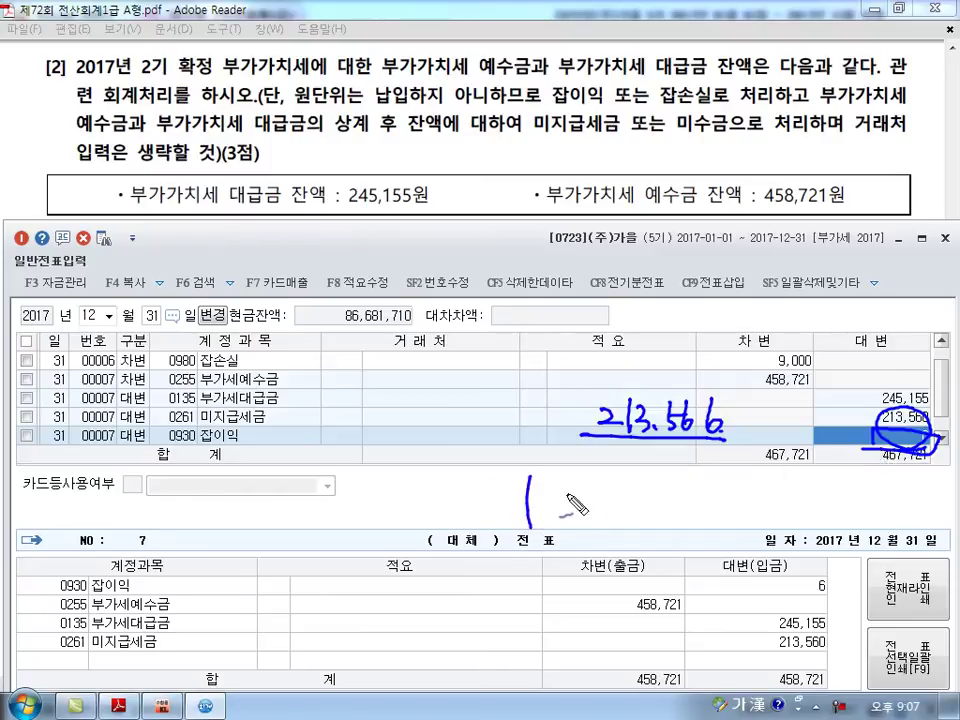
mouse_move(437, 437)
left_mouse_down()
mouse_move(413, 487)
mouse_move(468, 470)
left_mouse_up()
mouse_move(390, 490)
left_mouse_down()
mouse_move(406, 515)
mouse_move(380, 534)
mouse_move(436, 512)
mouse_move(485, 538)
mouse_move(500, 520)
mouse_move(550, 518)
mouse_move(560, 500)
left_mouse_up()
mouse_move(614, 482)
left_mouse_down()
mouse_move(612, 590)
mouse_move(660, 522)
mouse_move(846, 508)
mouse_move(845, 566)
left_mouse_up()
mouse_move(645, 545)
left_mouse_down()
mouse_move(690, 572)
mouse_move(714, 578)
mouse_move(722, 568)
mouse_move(640, 428)
mouse_move(420, 520)
mouse_move(683, 618)
left_mouse_up()
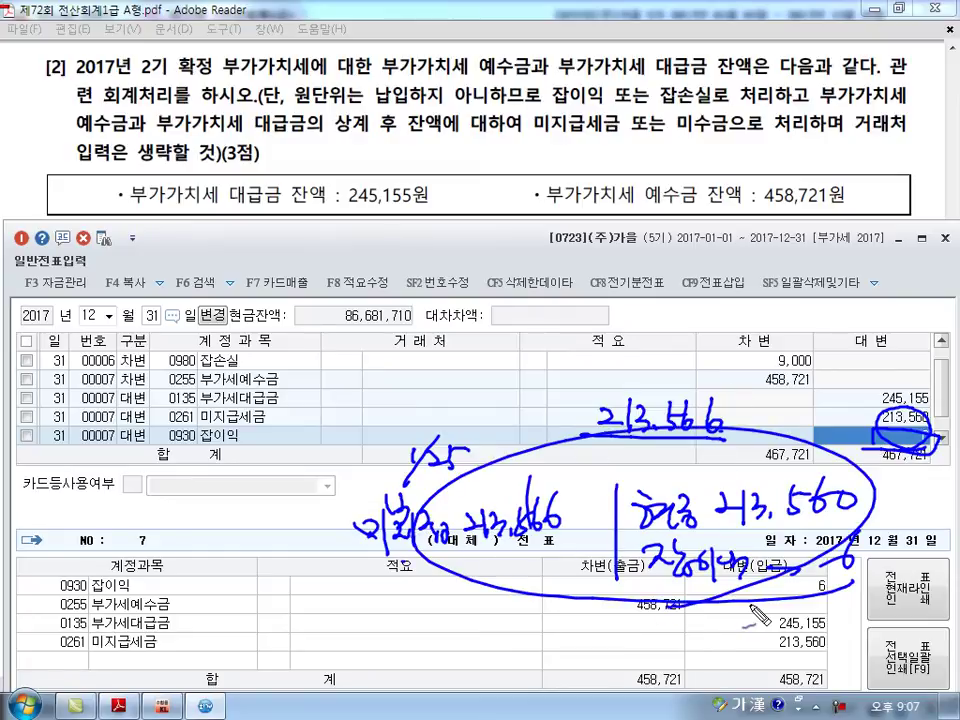
key("Escape")
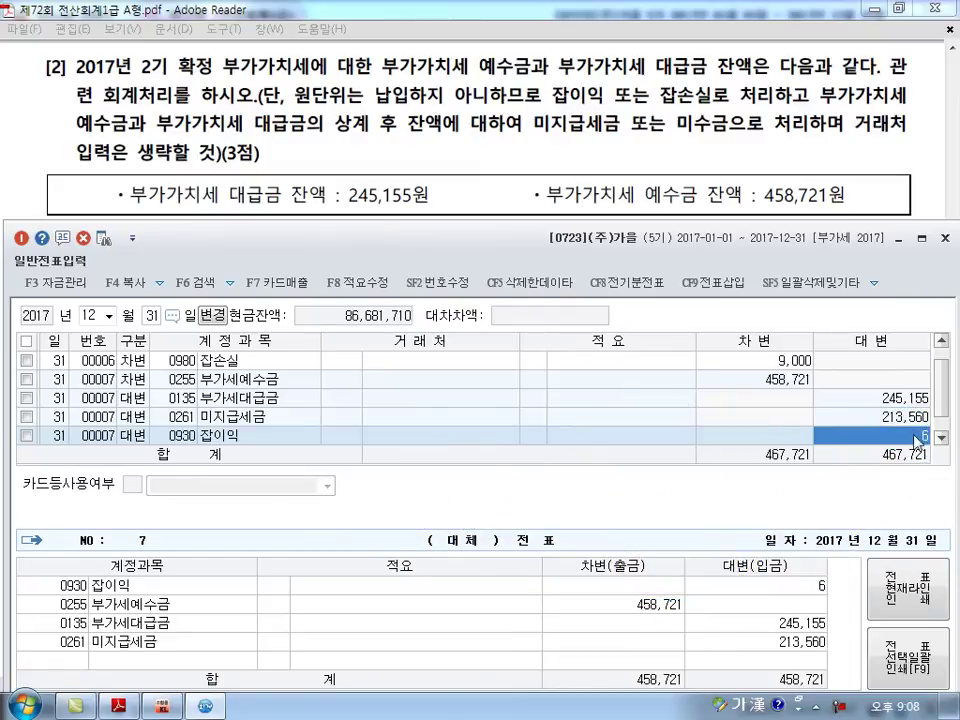
left_click(918, 420)
left_click(910, 437)
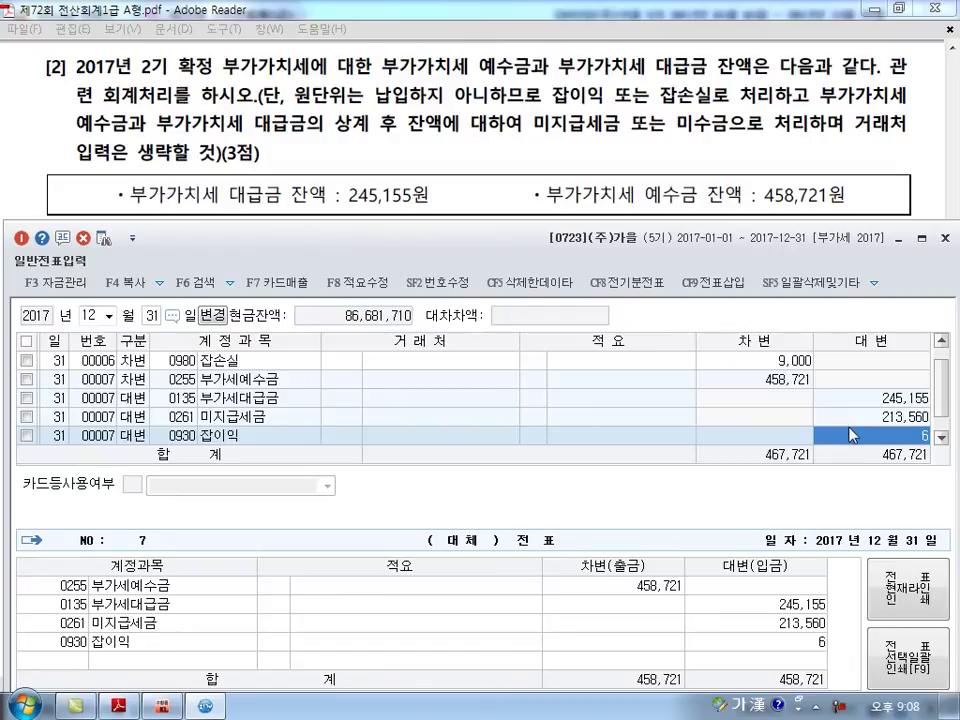
left_click(870, 425)
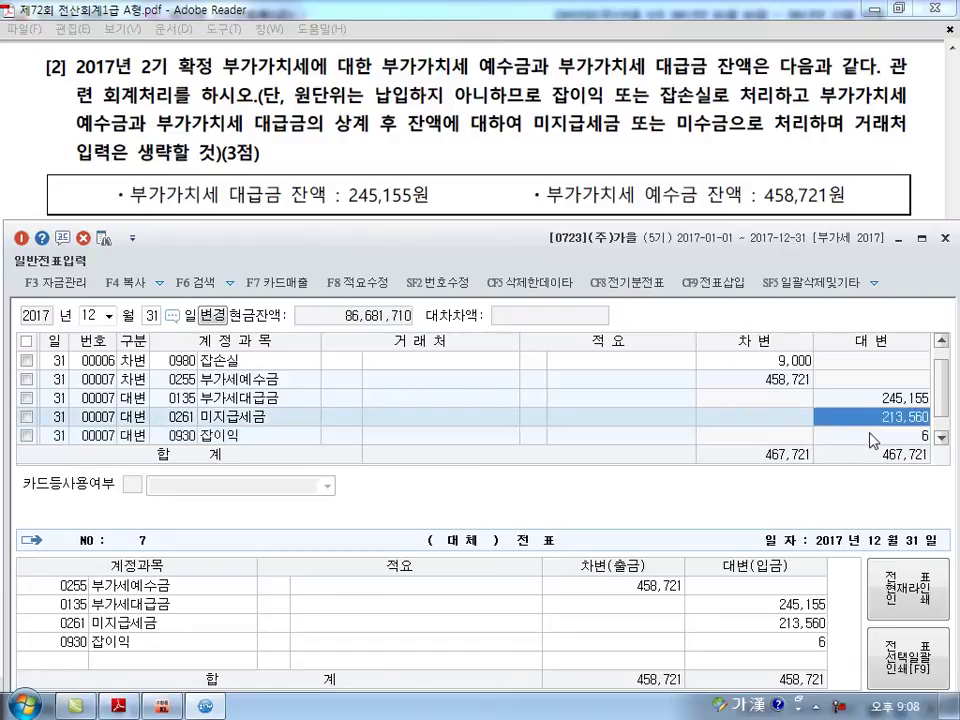
left_click(873, 438)
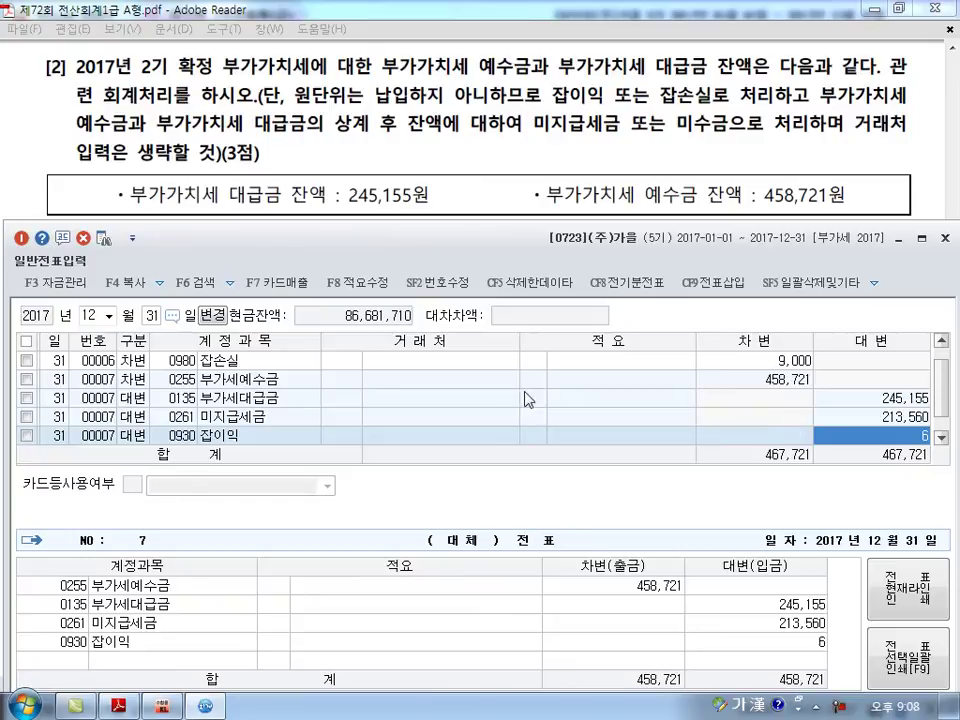
left_click(903, 423)
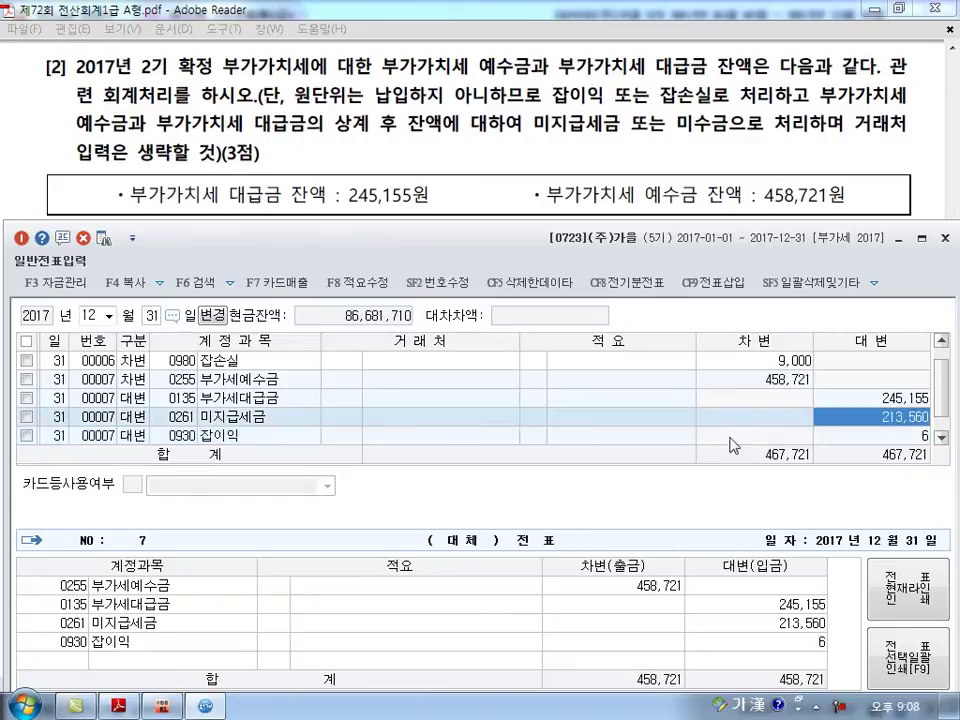
left_click(500, 437)
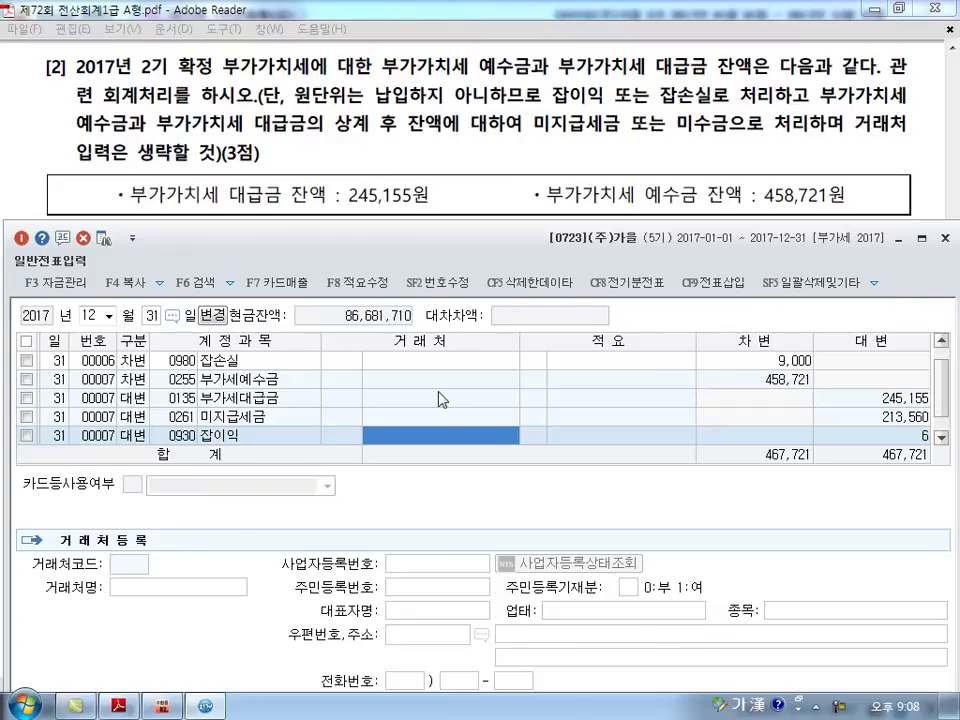
mouse_move(264, 84)
left_mouse_down()
mouse_move(262, 102)
mouse_move(299, 147)
left_mouse_up()
left_click_drag(930, 432, 926, 446)
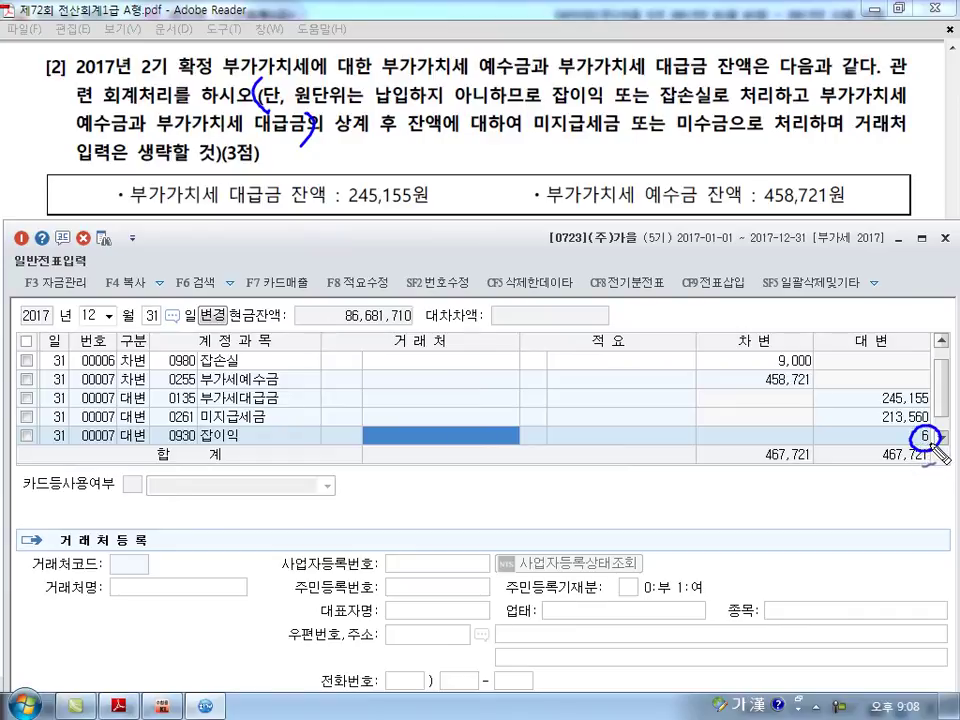
key("Escape")
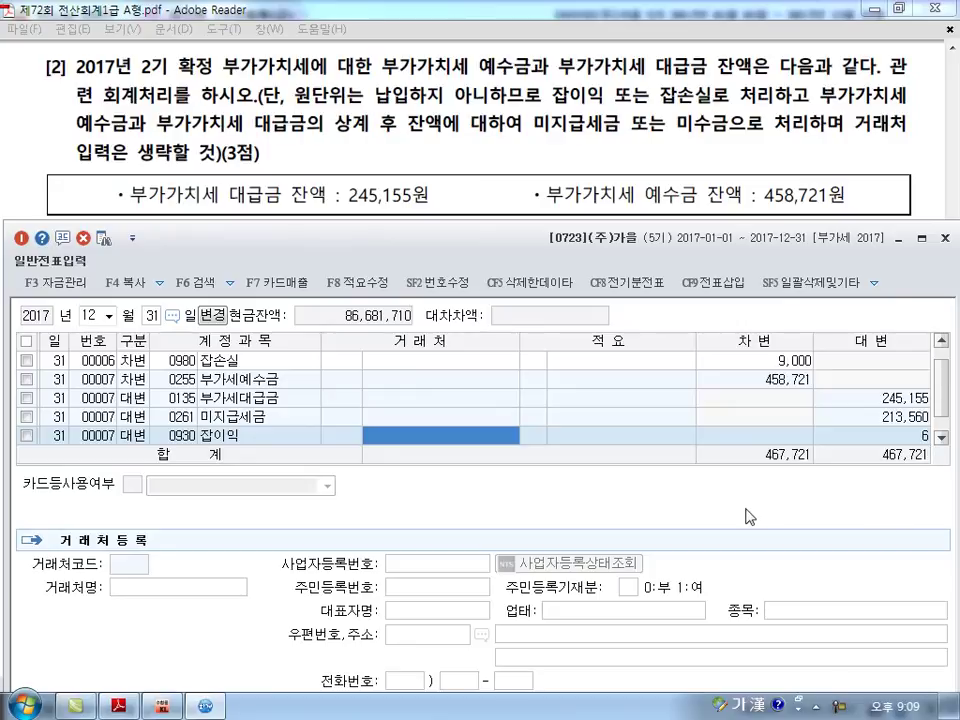
key("Return")
key("Return")
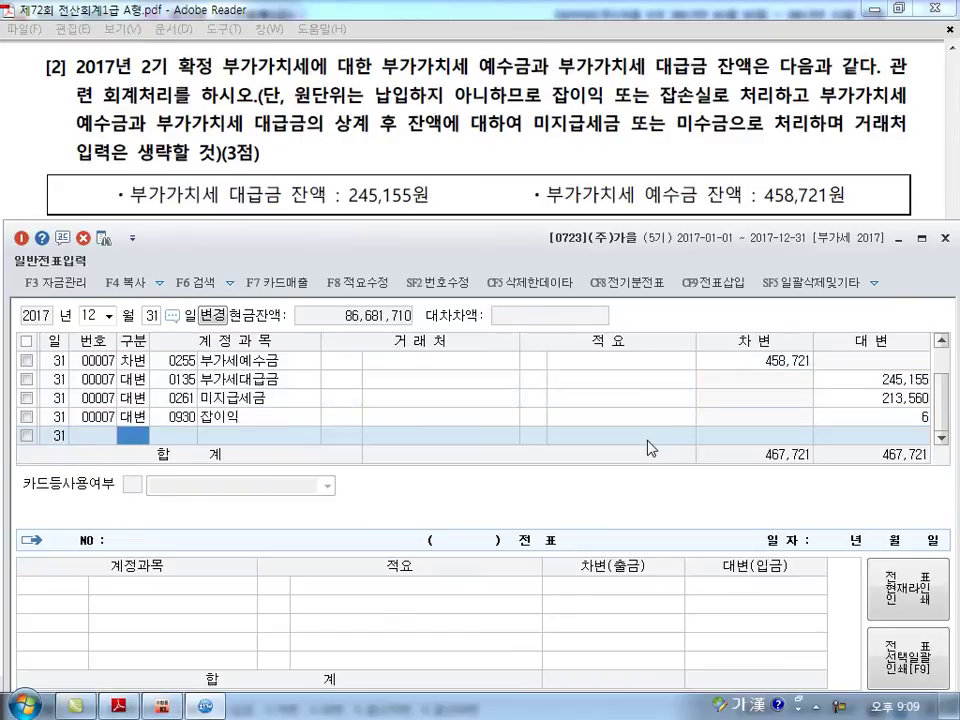
- Switch to the exam PDF, compare question [3]'s prior-year and current-year fair values of the shares, and return to 일반전표입력
key("alt+Tab")
scroll(648, 436, "down", 3)
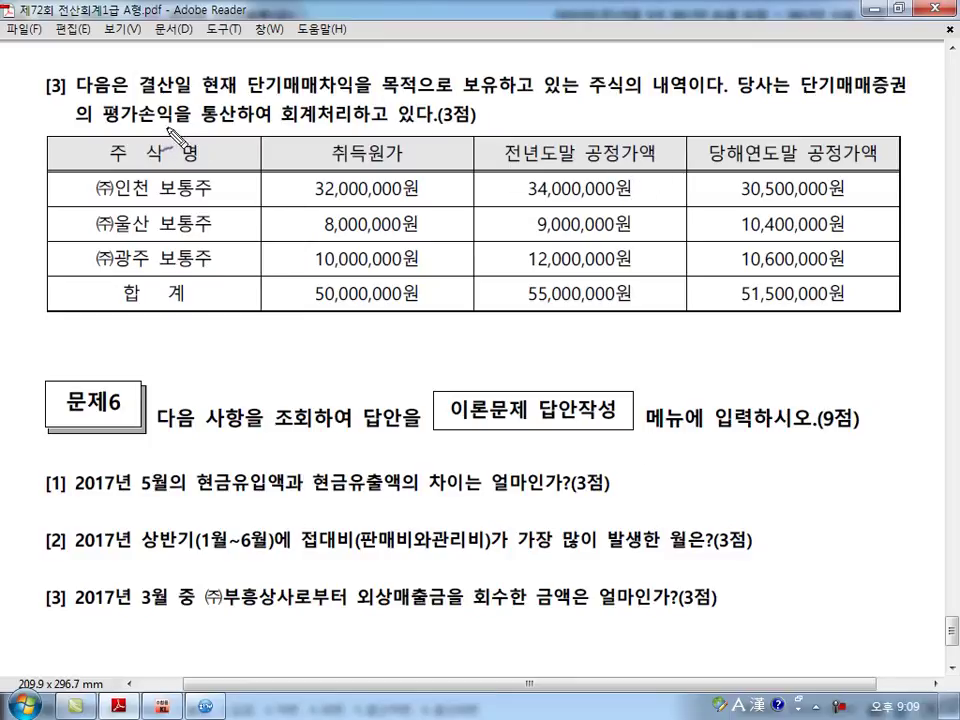
mouse_move(198, 141)
left_mouse_down()
mouse_move(245, 140)
mouse_move(215, 151)
left_mouse_up()
mouse_move(205, 130)
left_mouse_down()
mouse_move(208, 154)
mouse_move(229, 118)
mouse_move(226, 138)
mouse_move(245, 130)
left_mouse_up()
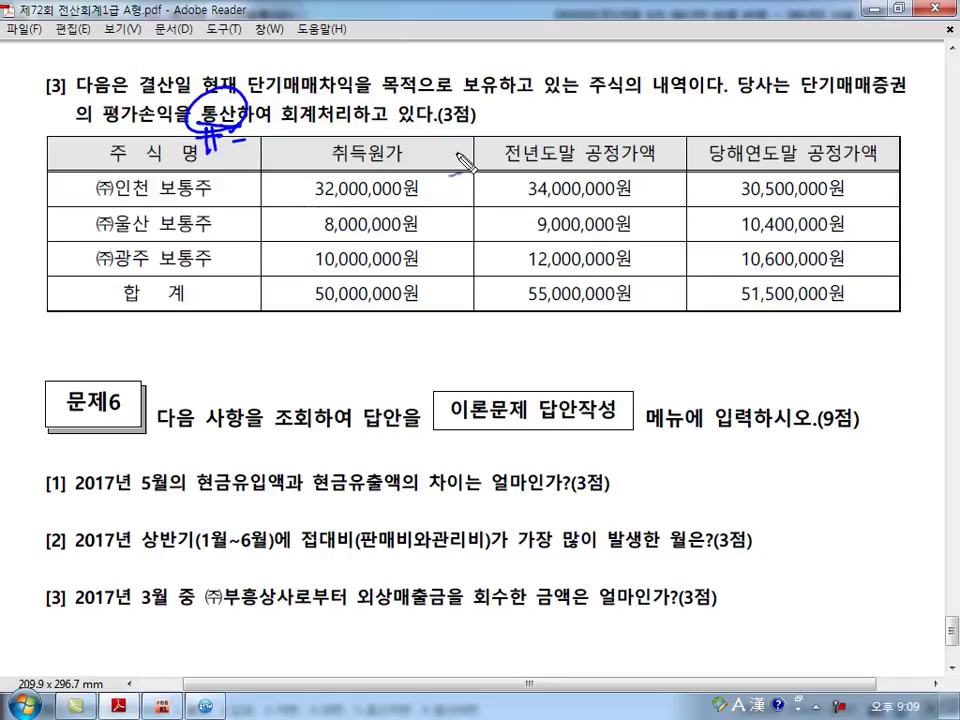
left_click_drag(457, 155, 490, 155)
left_click_drag(679, 155, 697, 156)
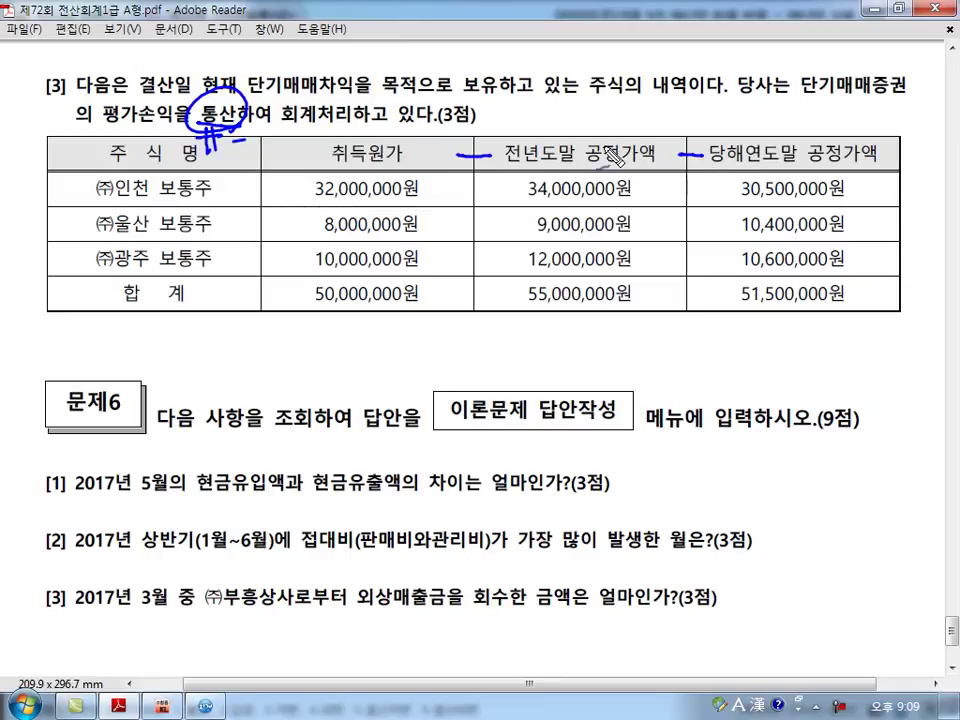
left_click_drag(427, 151, 292, 312)
left_click_drag(302, 152, 456, 312)
left_click_drag(450, 218, 493, 217)
left_click_drag(481, 207, 483, 229)
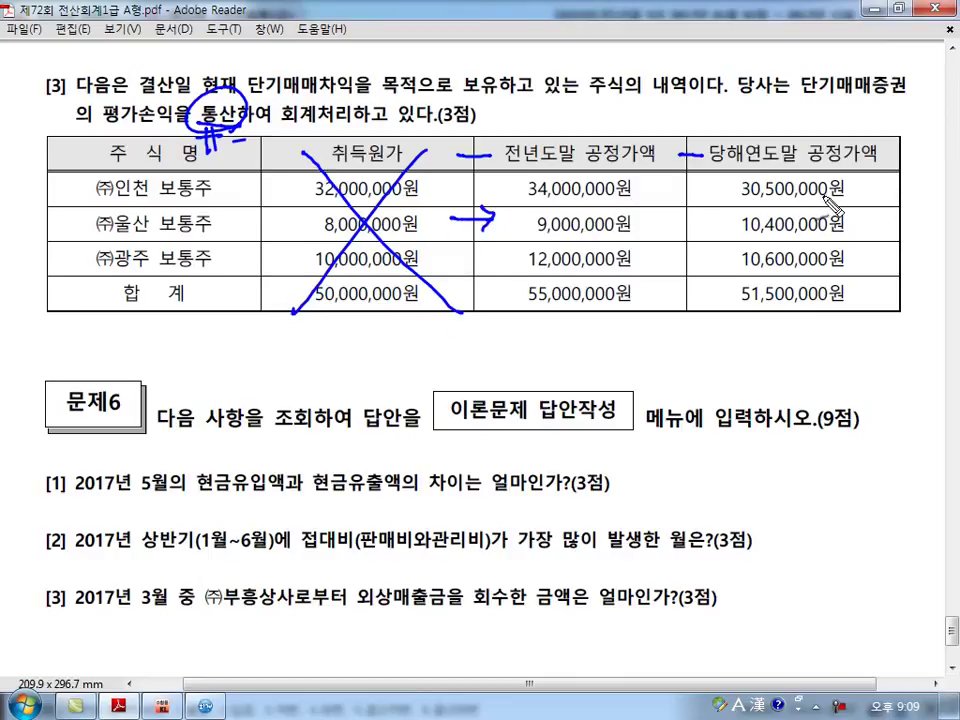
left_click_drag(768, 232, 779, 229)
left_click_drag(672, 188, 710, 188)
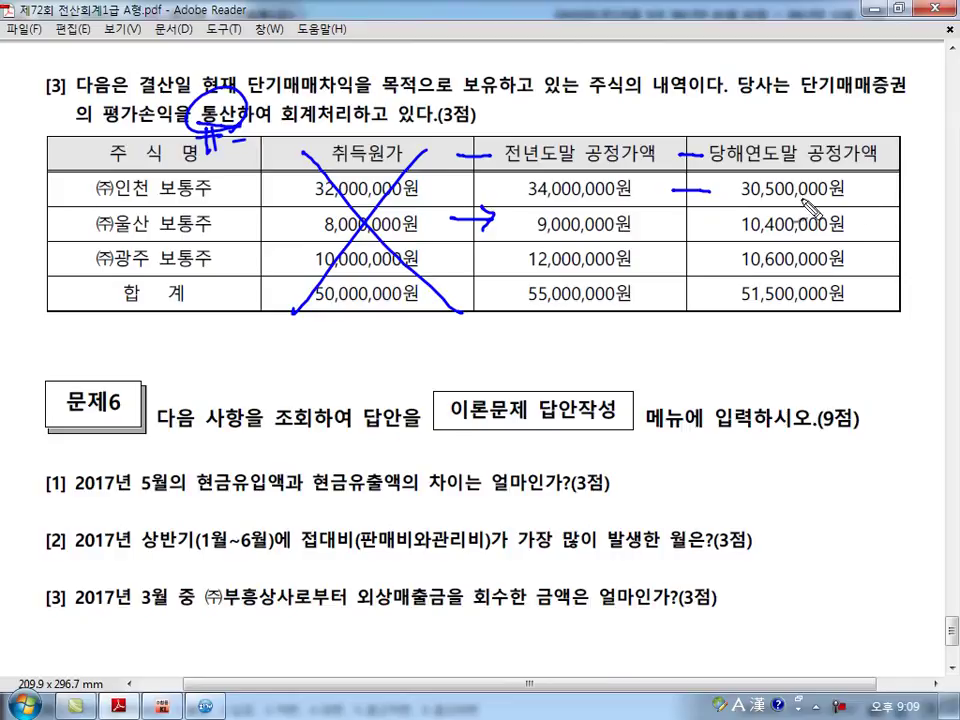
mouse_move(867, 192)
left_mouse_down()
mouse_move(897, 205)
mouse_move(931, 188)
left_mouse_up()
mouse_move(675, 228)
left_mouse_down()
mouse_move(700, 227)
mouse_move(689, 241)
left_mouse_up()
mouse_move(877, 259)
left_mouse_down()
mouse_move(890, 256)
mouse_move(876, 238)
mouse_move(903, 231)
left_mouse_up()
mouse_move(902, 219)
left_mouse_down()
mouse_move(899, 243)
mouse_move(912, 226)
left_mouse_up()
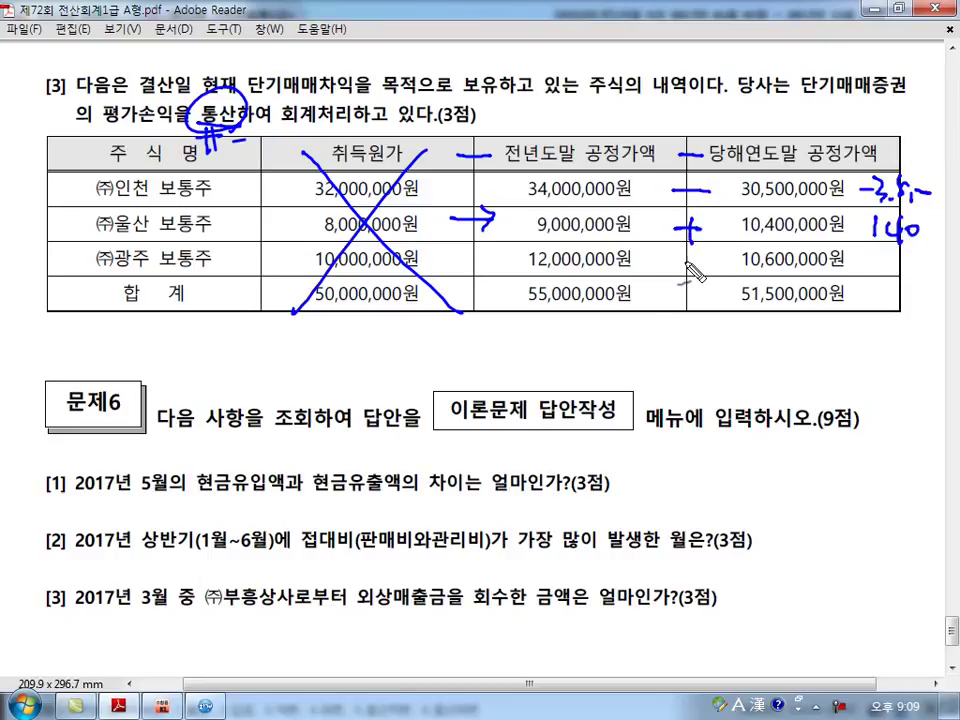
left_click_drag(678, 259, 705, 259)
mouse_move(880, 250)
left_mouse_down()
mouse_move(882, 268)
mouse_move(897, 263)
left_mouse_up()
left_click_drag(893, 250, 893, 274)
mouse_move(862, 207)
left_mouse_down()
mouse_move(872, 280)
mouse_move(905, 206)
left_mouse_up()
mouse_move(797, 316)
left_mouse_down()
mouse_move(797, 347)
mouse_move(586, 347)
mouse_move(586, 313)
left_mouse_up()
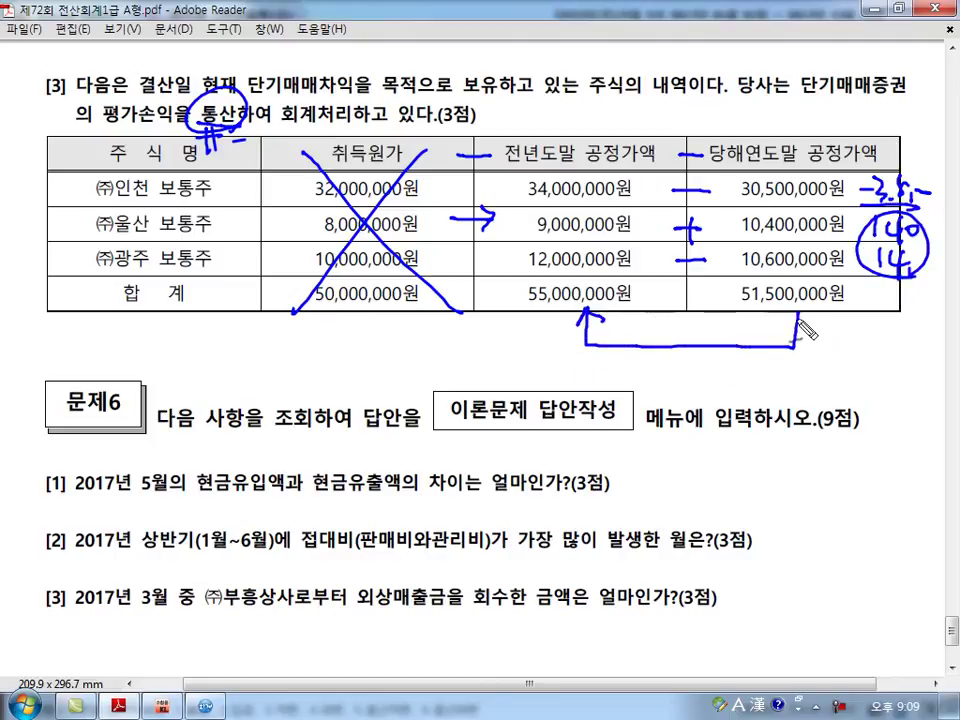
left_click_drag(735, 312, 862, 309)
left_click_drag(522, 312, 645, 310)
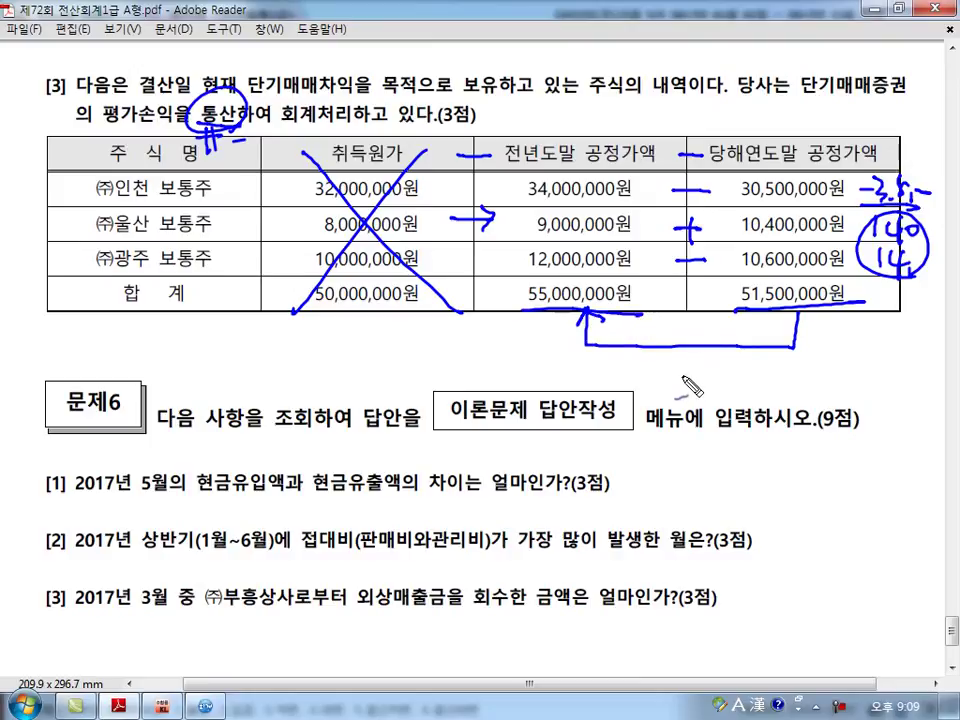
mouse_move(664, 378)
left_mouse_down()
mouse_move(706, 388)
mouse_move(768, 380)
left_mouse_up()
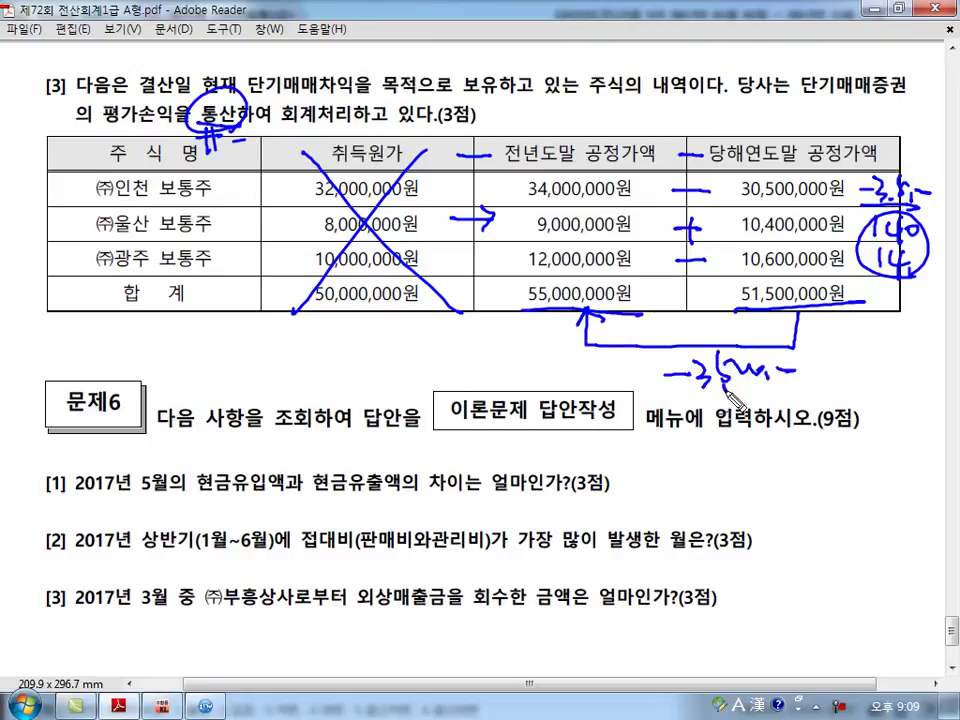
key("Escape")
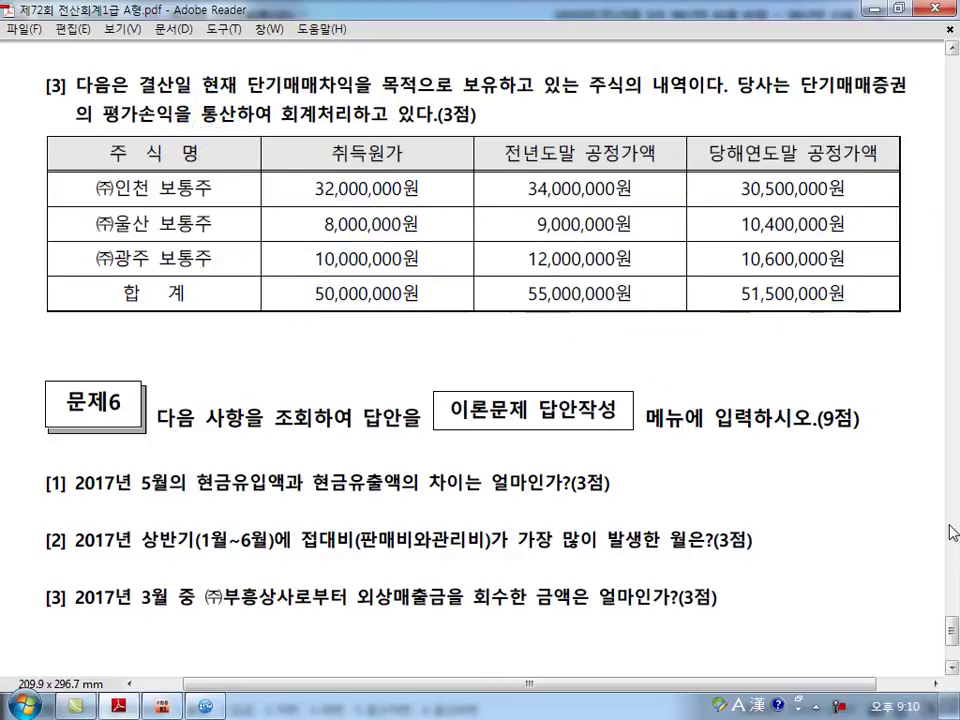
left_click(210, 708)
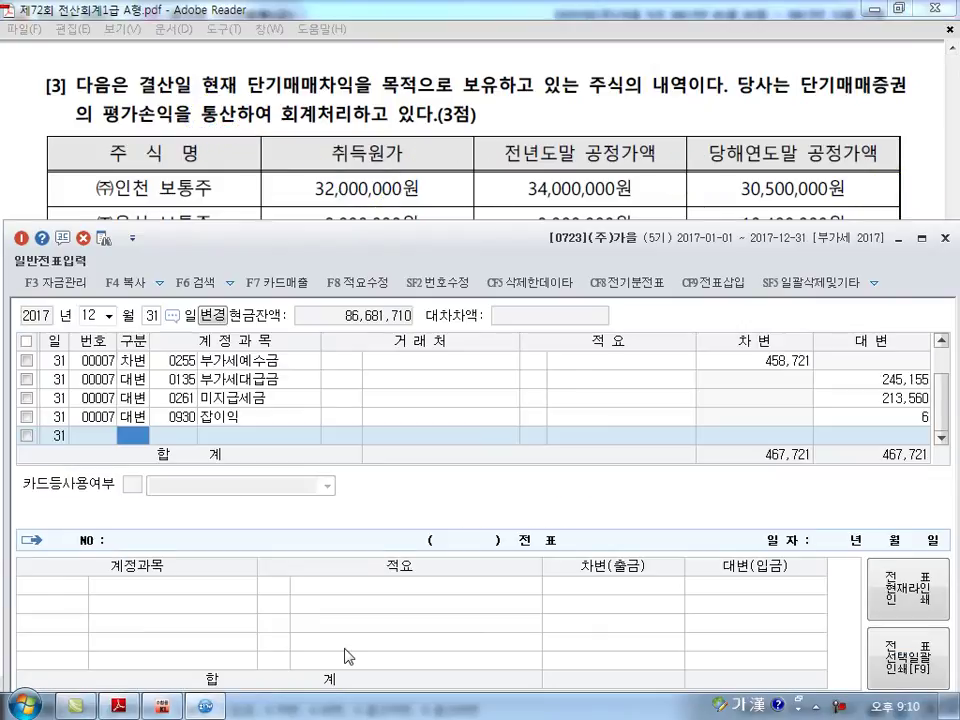
type("3")
key("Return")
type("10")
key("Return")
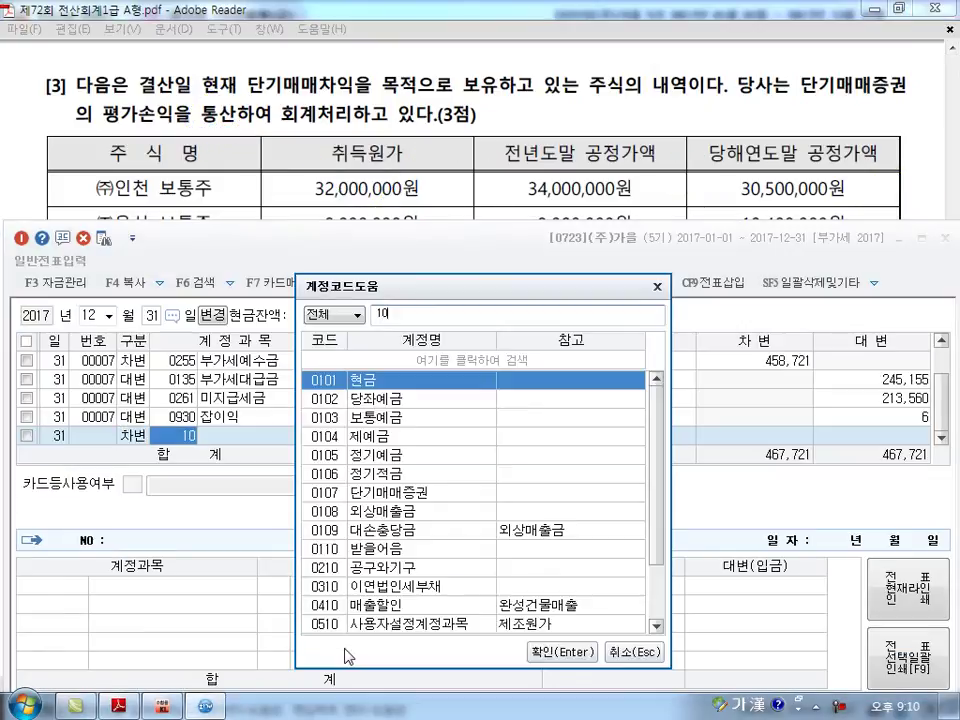
key("Return")
- Start the December 31 securities valuation voucher with a 단기매매증권 (0107) credit line for 3,000,000
key("Left")
type("4")
key("Return")
type("107")
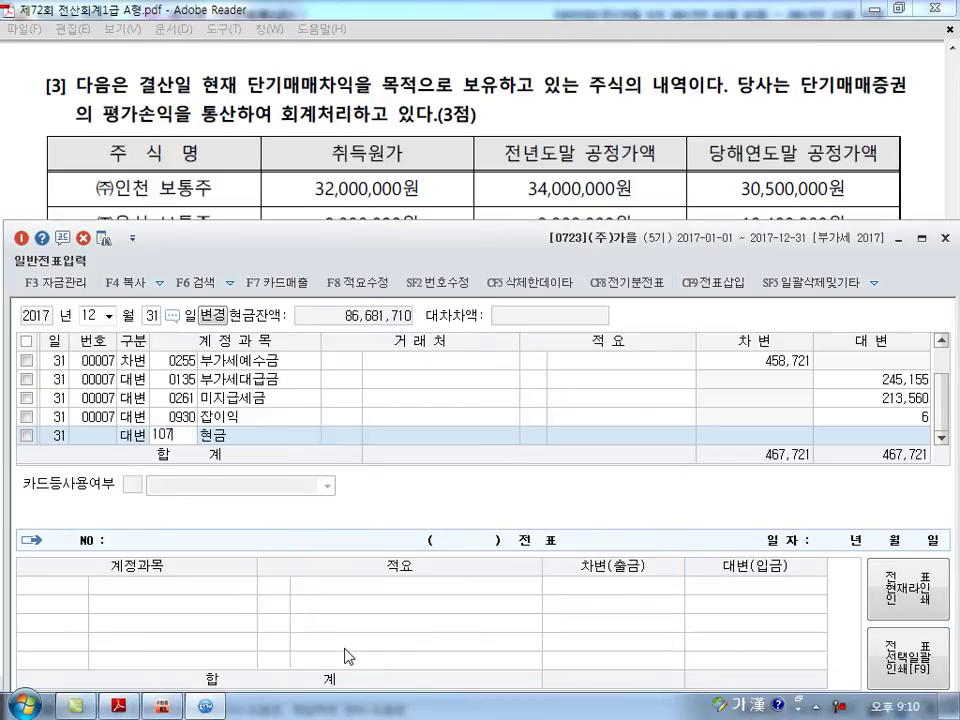
key("Return")
key("Return")
key("Return")
type("3,000,000")
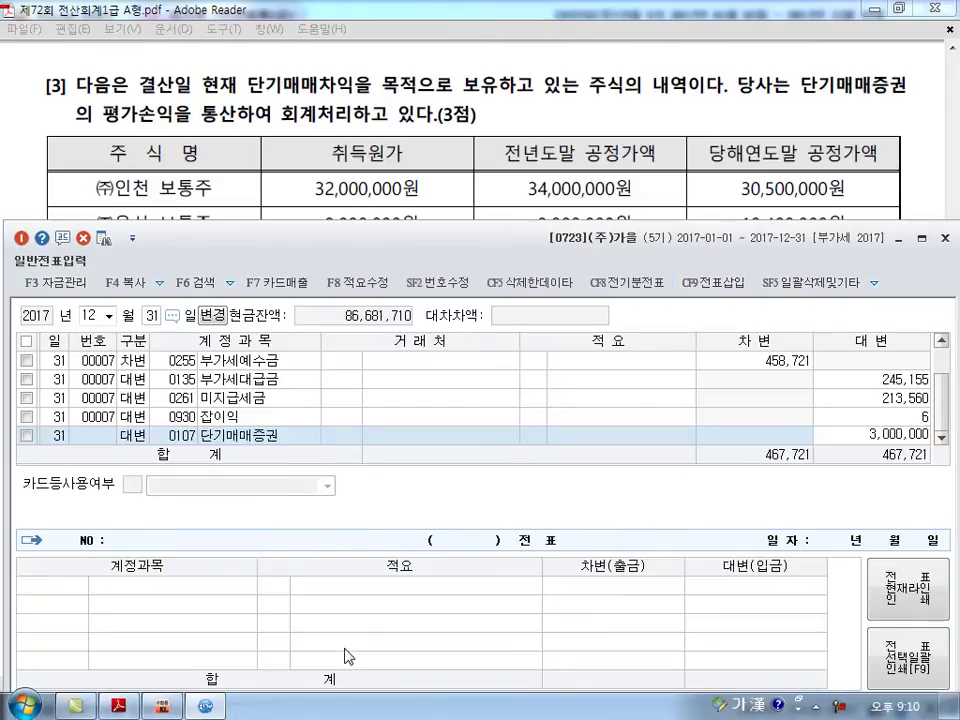
key("Return")
key("Up")
key("Right")
key("Right")
key("Return")
key("Return")
key("Return")
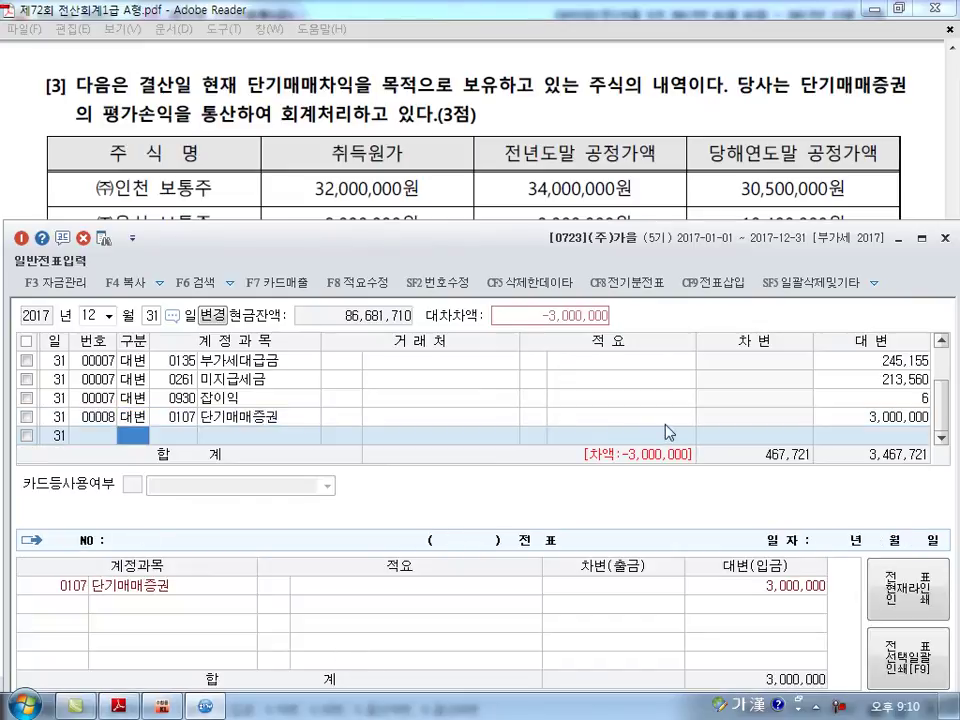
- Set the 단기매매증권 credit amount in the December 31 securities valuation voucher to 3,500,000
left_click(908, 418)
type("3,500")
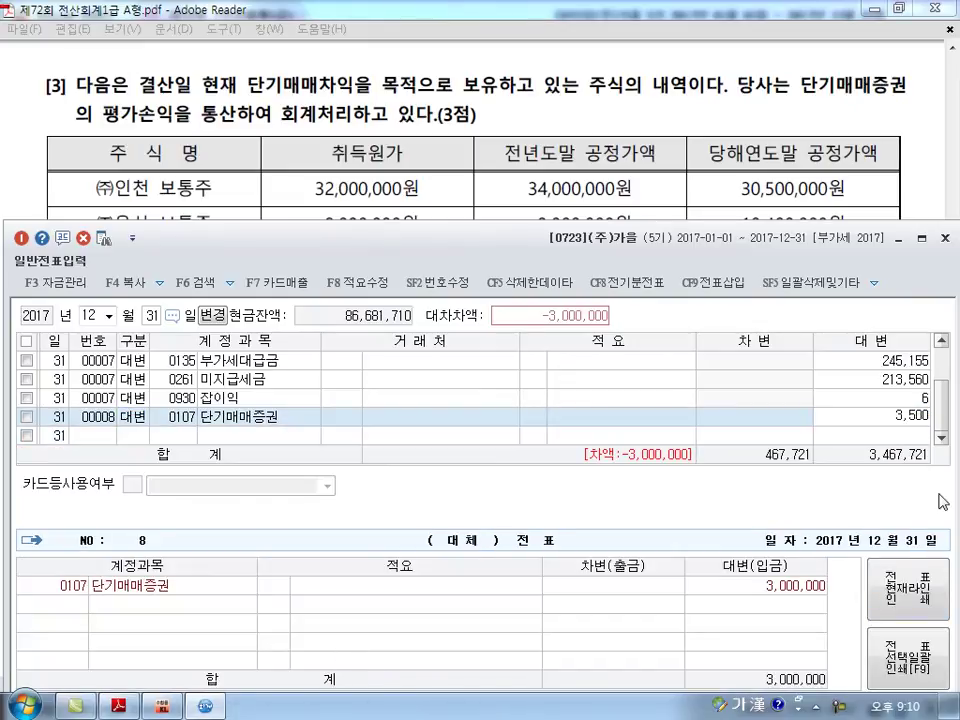
type(",000")
key("Return")
- Add a debit line of 3,500,000 under 단기매매증권 to the December 31 securities valuation voucher
type("3")
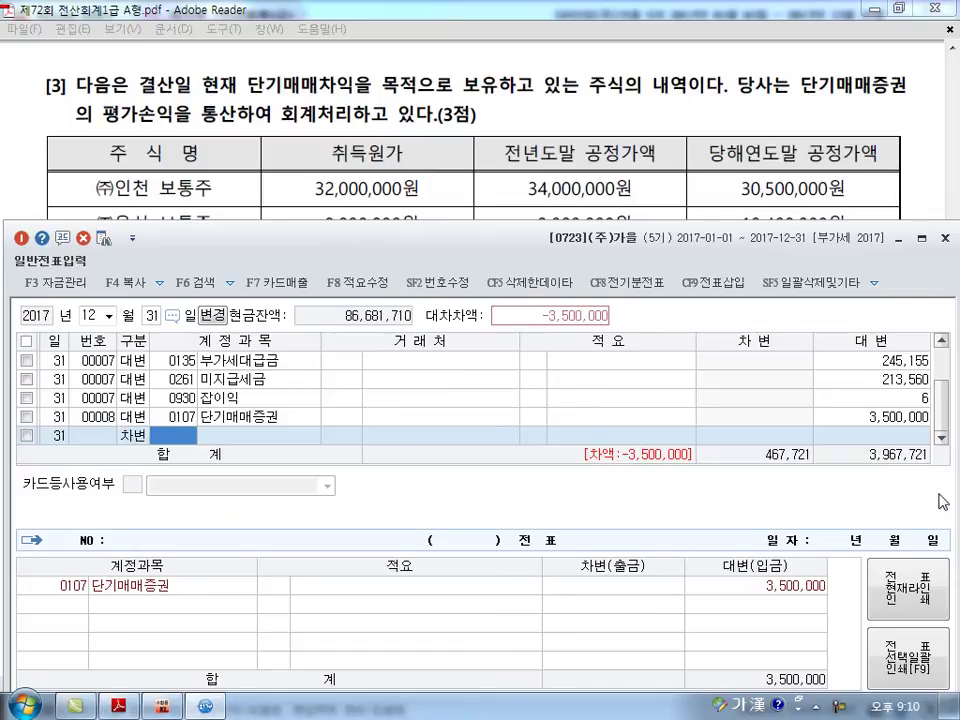
type("ㄴㅏㄴ기맴ㅐ")
key("Return")
key("Return")
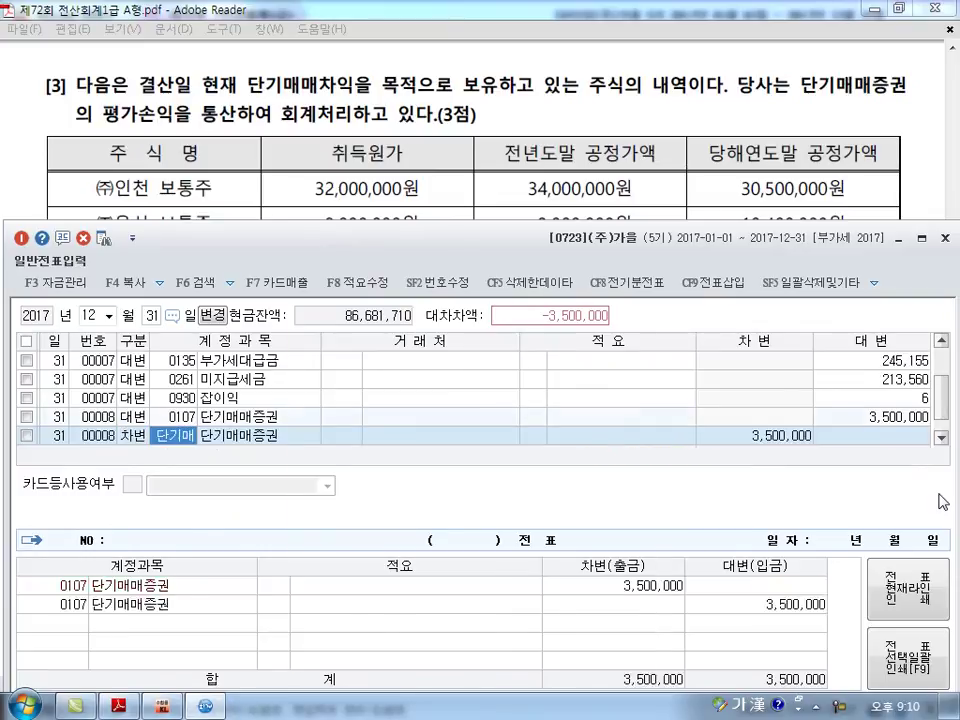
- Change the debit line's account to 단기매매증권평가손실 (0957) and finish the December 31 valuation voucher
key("Left")
type("ㄷ")
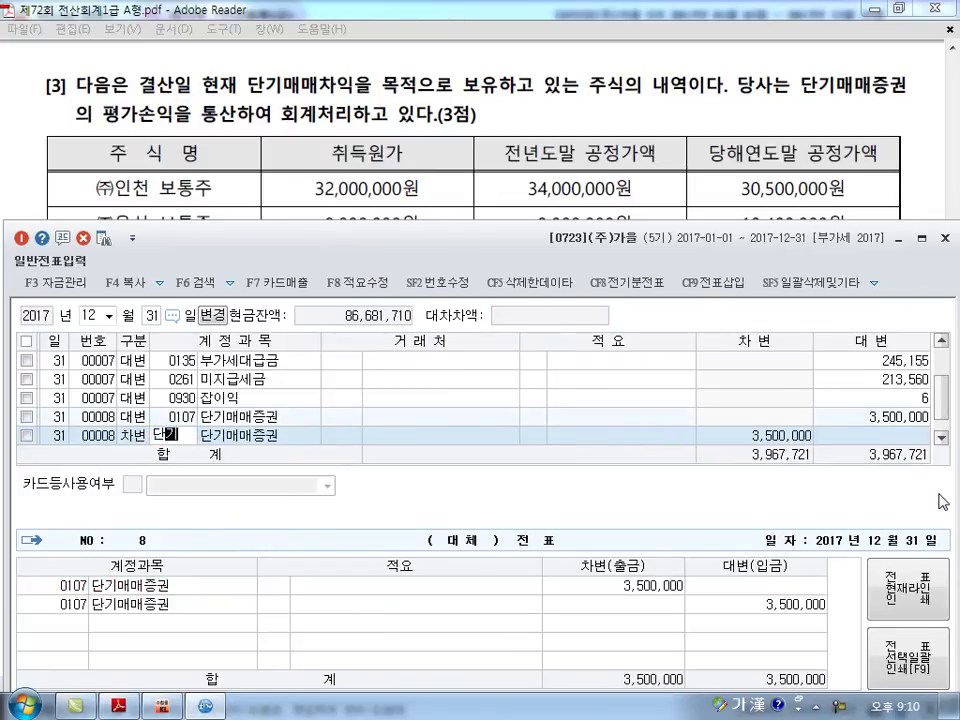
type("ㅏㄴ기매")
key("Return")
key("Down")
key("Down")
key("Down")
key("Return")
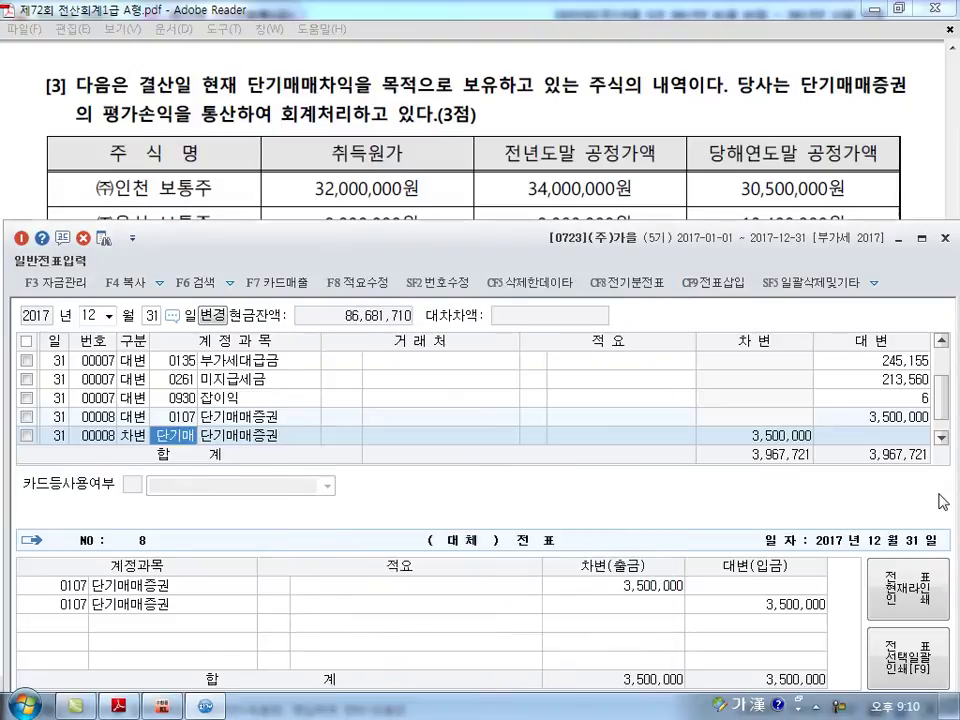
key("Return")
key("Return")
key("Return")
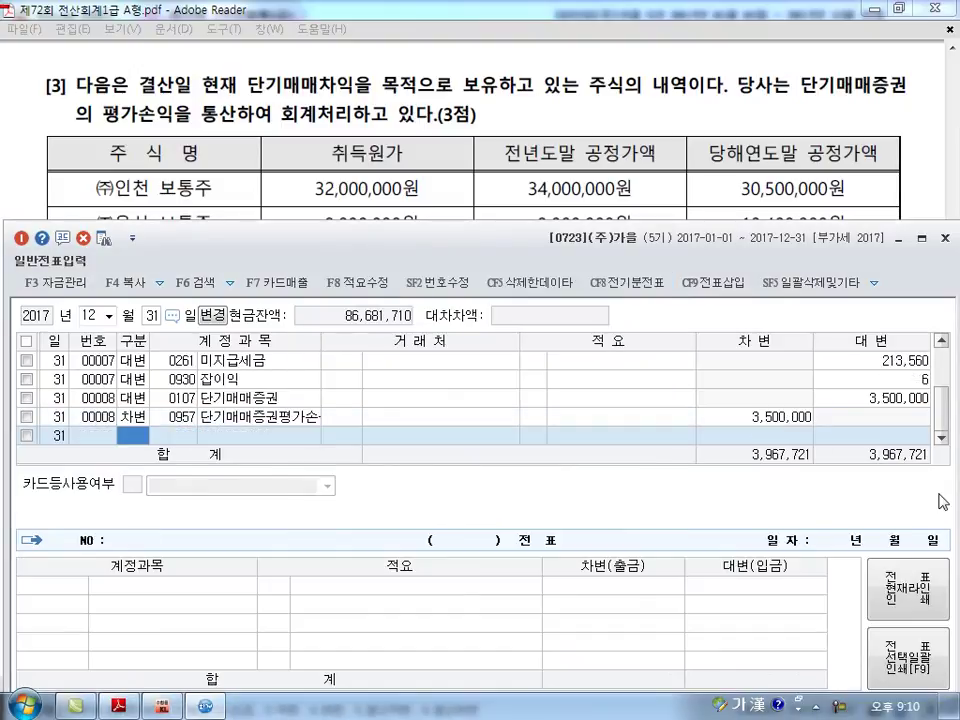
- Review question [3]'s share table in the exam PDF and close 일반전표입력
left_click(660, 207)
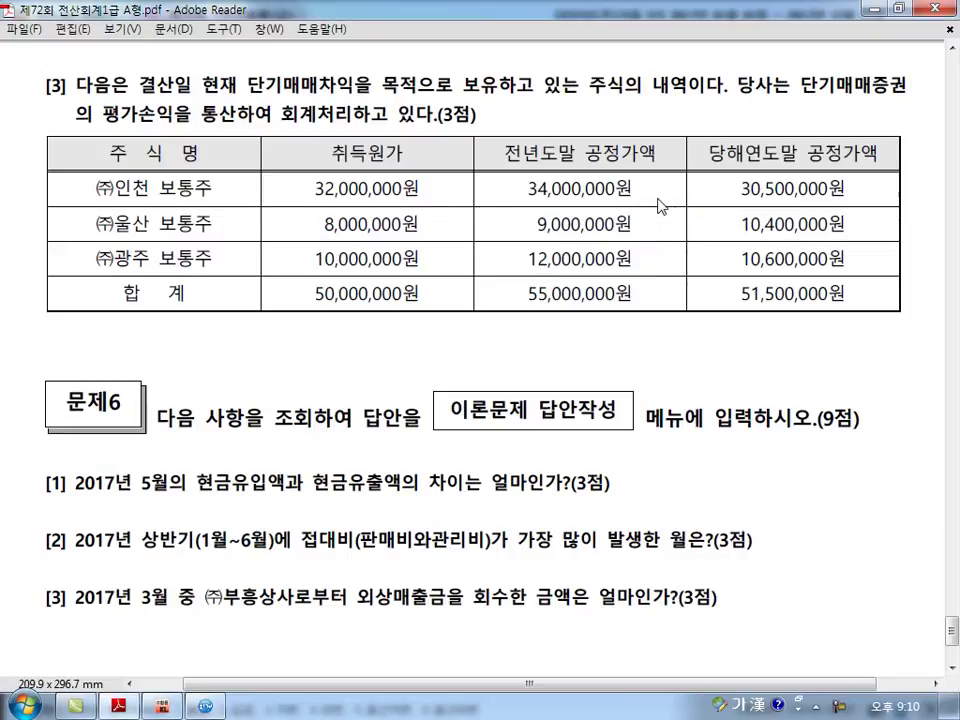
scroll(433, 333, "up", 1)
left_click(256, 716)
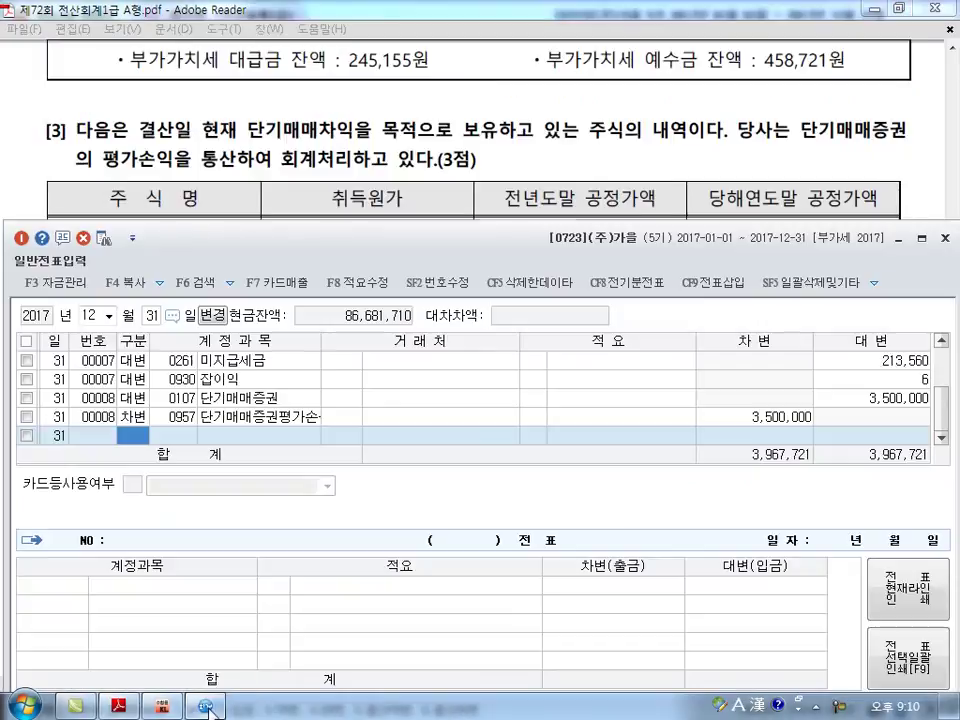
left_click(944, 238)
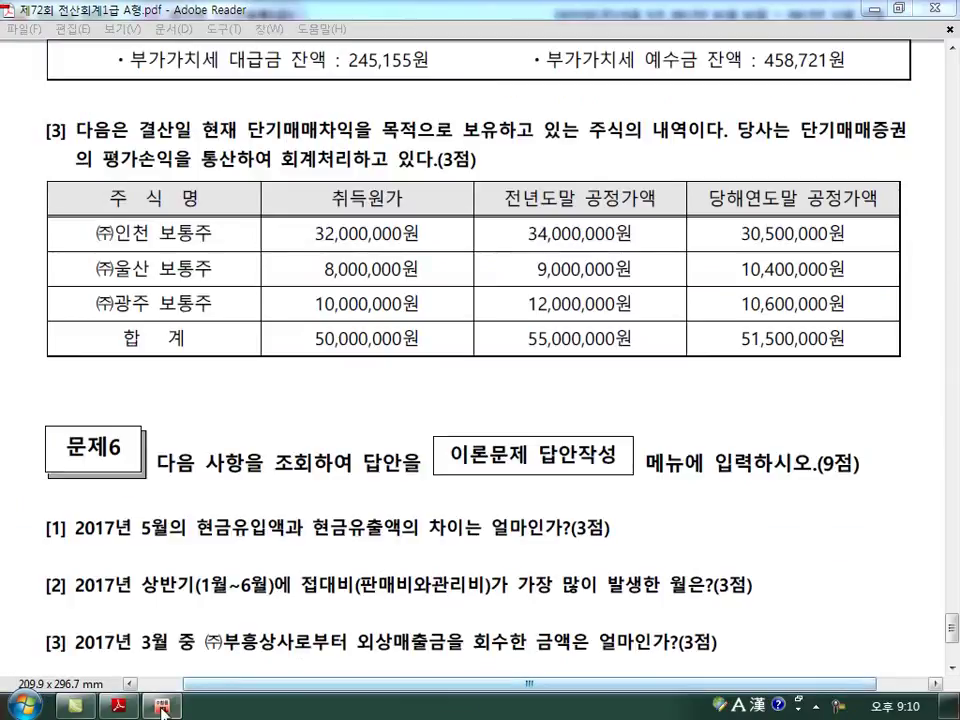
left_click(160, 706)
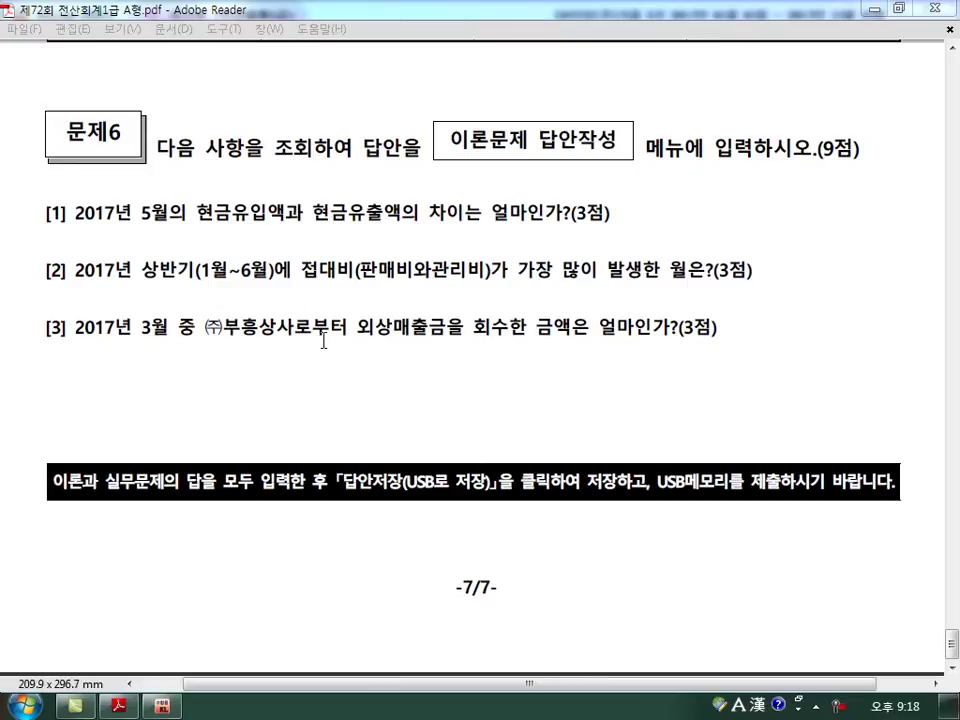
- Examine problem 6 question [1] on the difference between May 2017 cash inflows and outflows
mouse_move(165, 186)
left_mouse_down()
mouse_move(178, 230)
mouse_move(300, 213)
mouse_move(382, 231)
left_mouse_up()
left_click_drag(283, 219, 297, 231)
mouse_move(279, 238)
left_mouse_down()
mouse_move(295, 243)
mouse_move(286, 253)
left_mouse_up()
mouse_move(288, 246)
left_mouse_down()
mouse_move(326, 232)
mouse_move(316, 216)
mouse_move(333, 244)
mouse_move(373, 224)
left_mouse_up()
left_click_drag(360, 231, 377, 244)
mouse_move(366, 250)
left_mouse_down()
mouse_move(376, 261)
mouse_move(432, 245)
left_mouse_up()
key("Escape")
- Switch to KcLep and query the 현금출납장 for May 1 to May 31, 2017
left_click(161, 706)
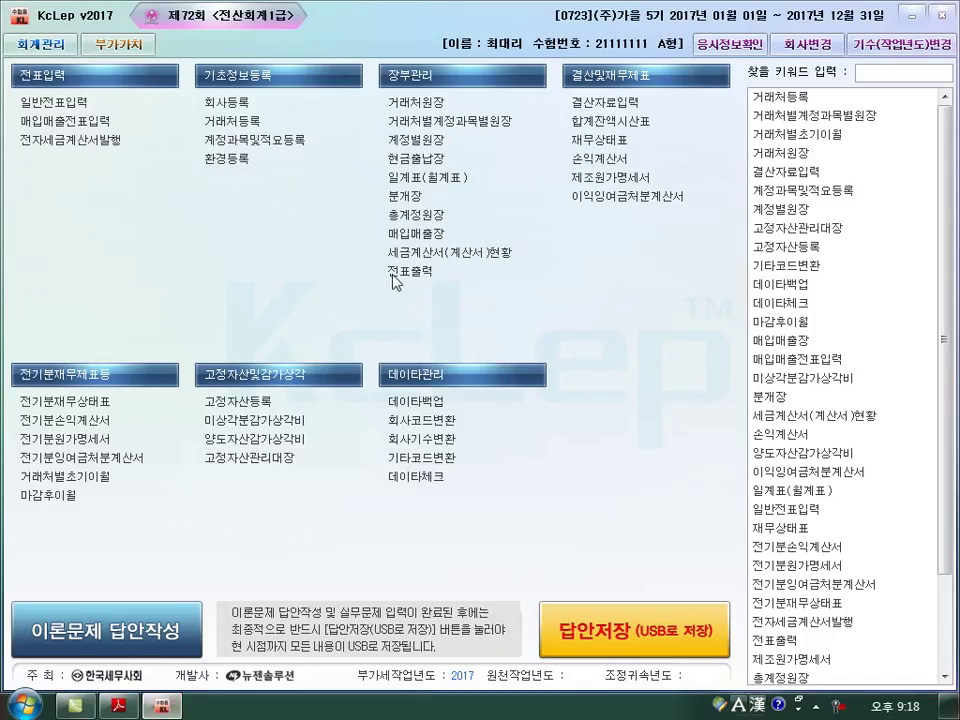
left_click(427, 168)
type("5")
key("Return")
key("Return")
type("5")
key("Return")
key("Return")
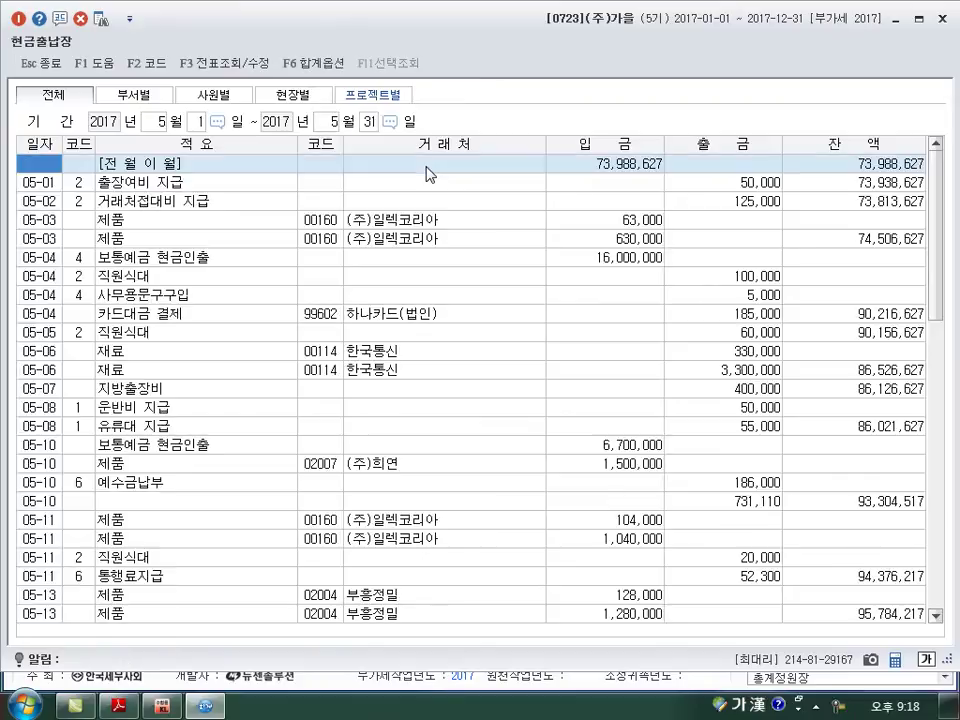
- Compare the May 월계 totals of 입금 and 출금 in the cash book and close it
left_click(630, 190)
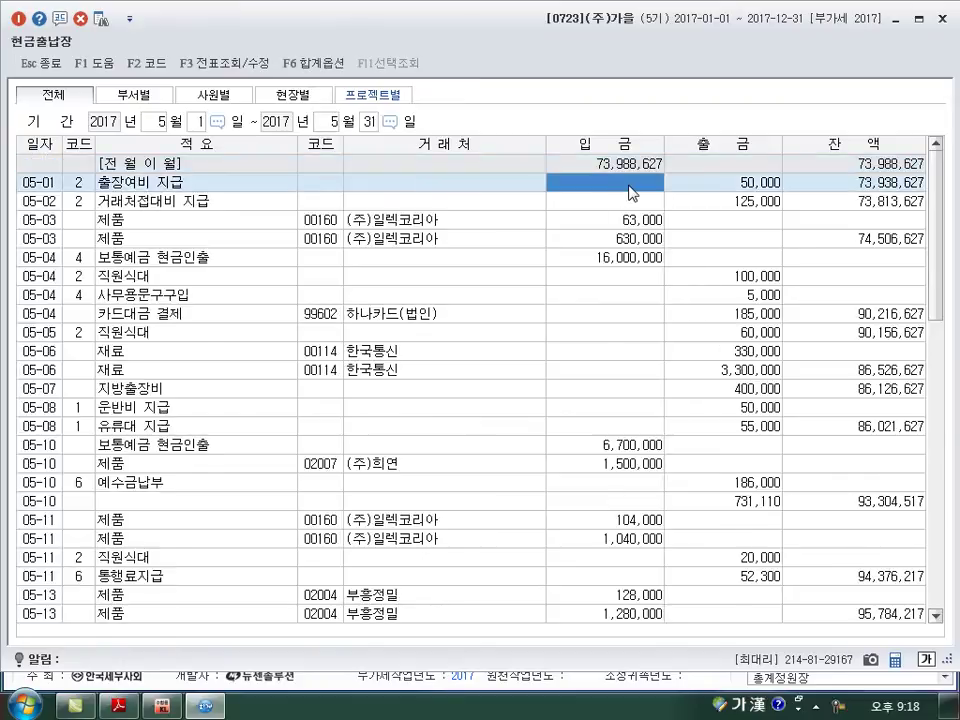
scroll(630, 190, "down", 20)
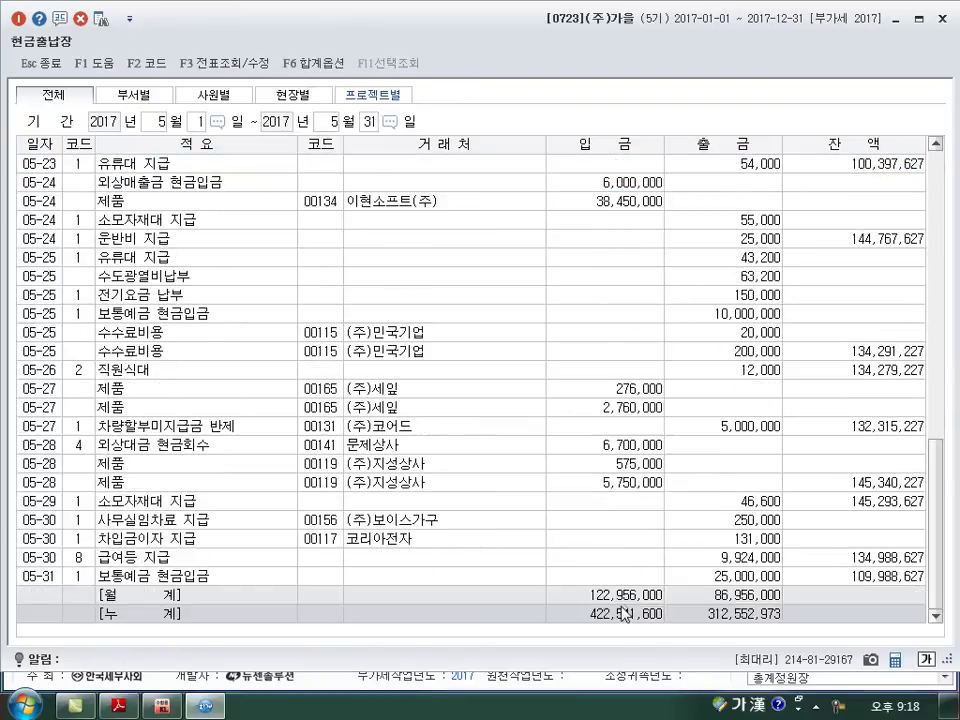
left_click(622, 598)
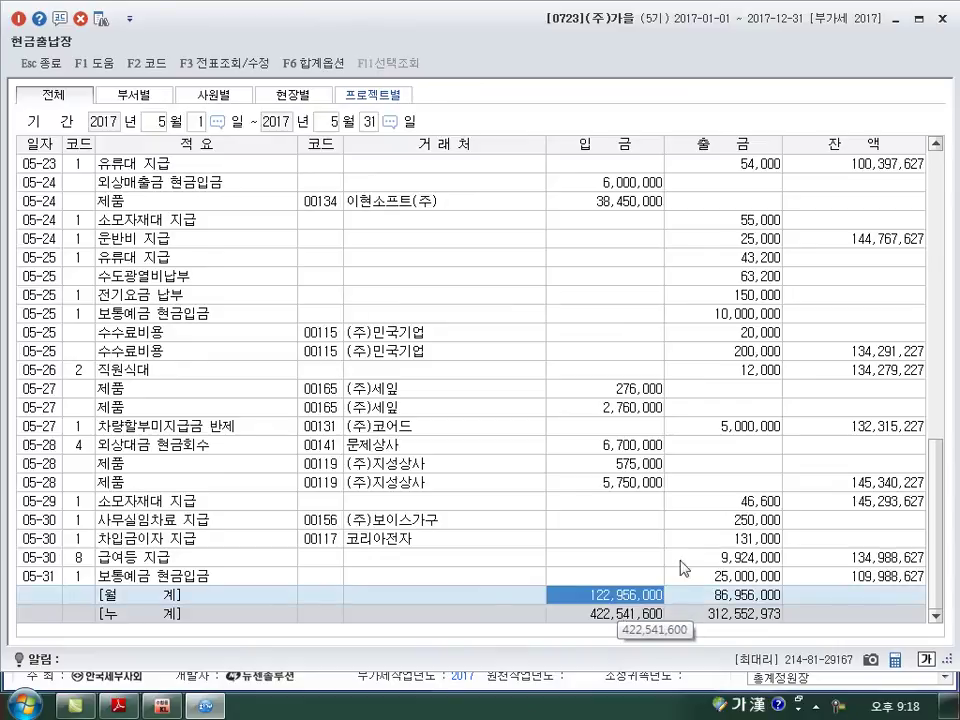
mouse_move(935, 515)
left_mouse_down()
mouse_move(935, 180)
mouse_move(937, 520)
left_mouse_up()
left_click(600, 166)
left_click(581, 598)
left_click(740, 597)
left_click(630, 600)
left_click(672, 598)
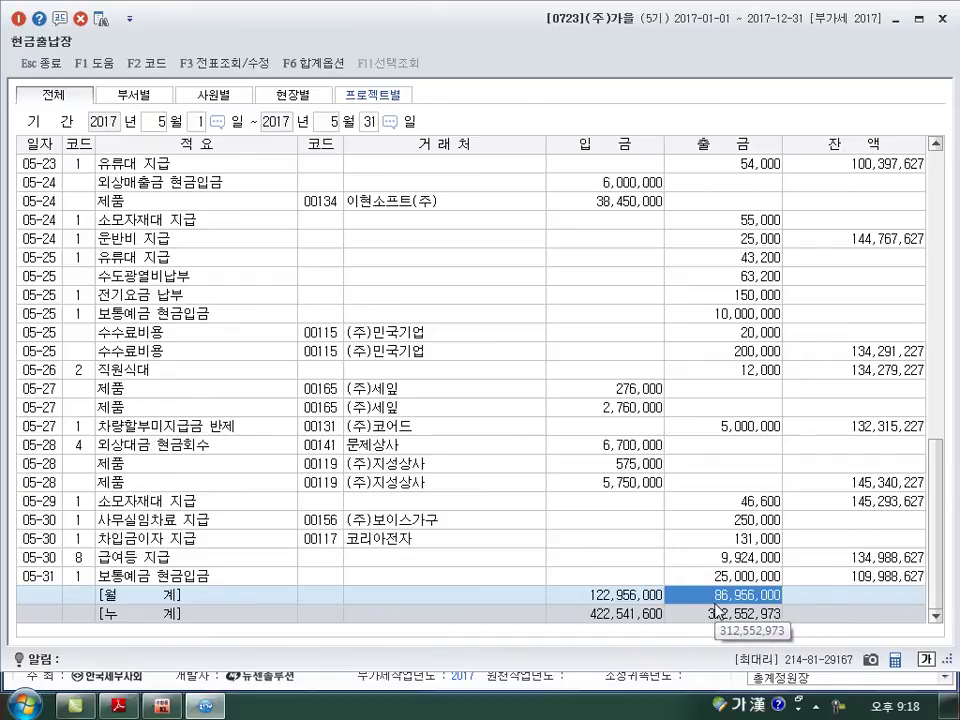
left_click(940, 18)
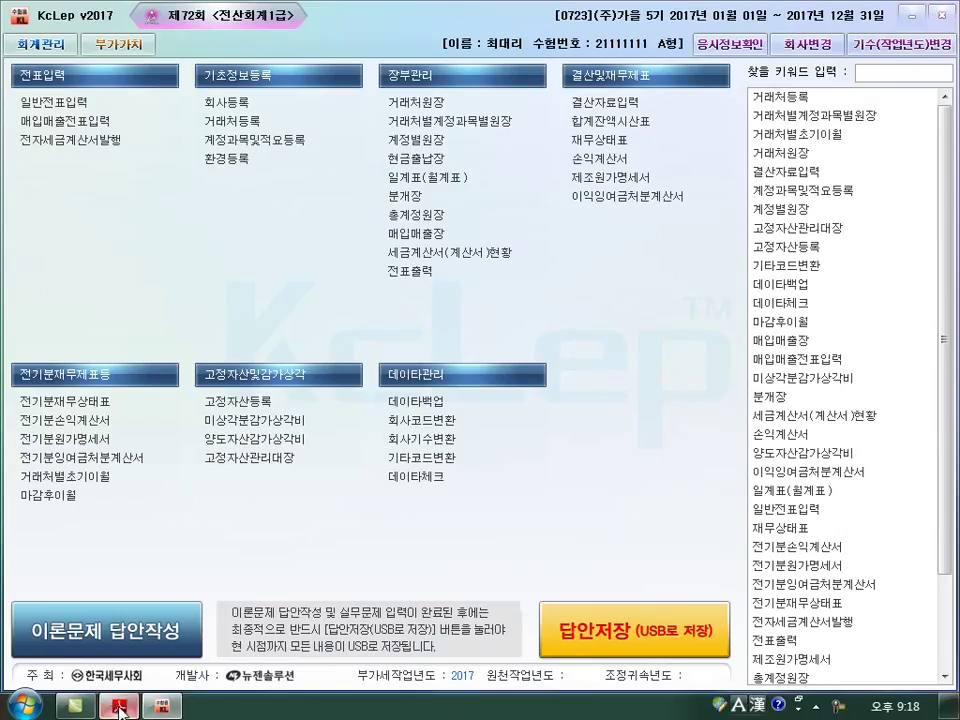
- Switch to the exam PDF and examine question [2] on the first-half month with the most 접대비(판매비와관리비)
left_click(118, 705)
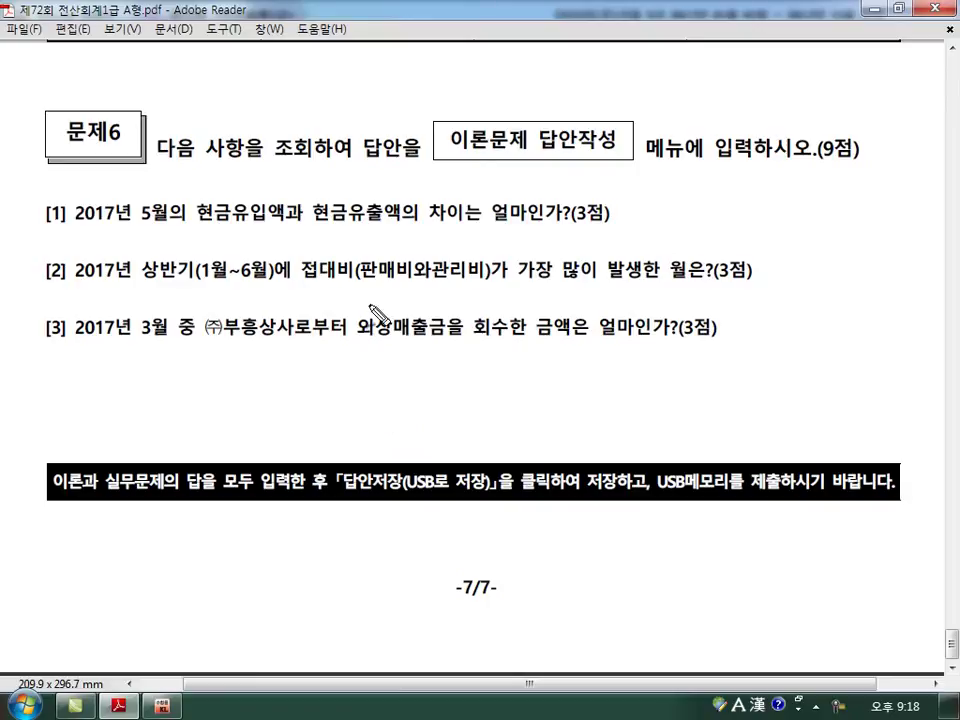
mouse_move(350, 258)
left_mouse_down()
mouse_move(355, 300)
mouse_move(366, 305)
mouse_move(412, 312)
mouse_move(418, 284)
left_mouse_up()
left_click_drag(533, 284, 641, 273)
left_click_drag(566, 243, 580, 241)
key("Escape")
- Query 접대비 (0813) in KcLep's 총계정원장 for January to June 2017, identify the month with the largest debit, and close the ledger
left_click(160, 706)
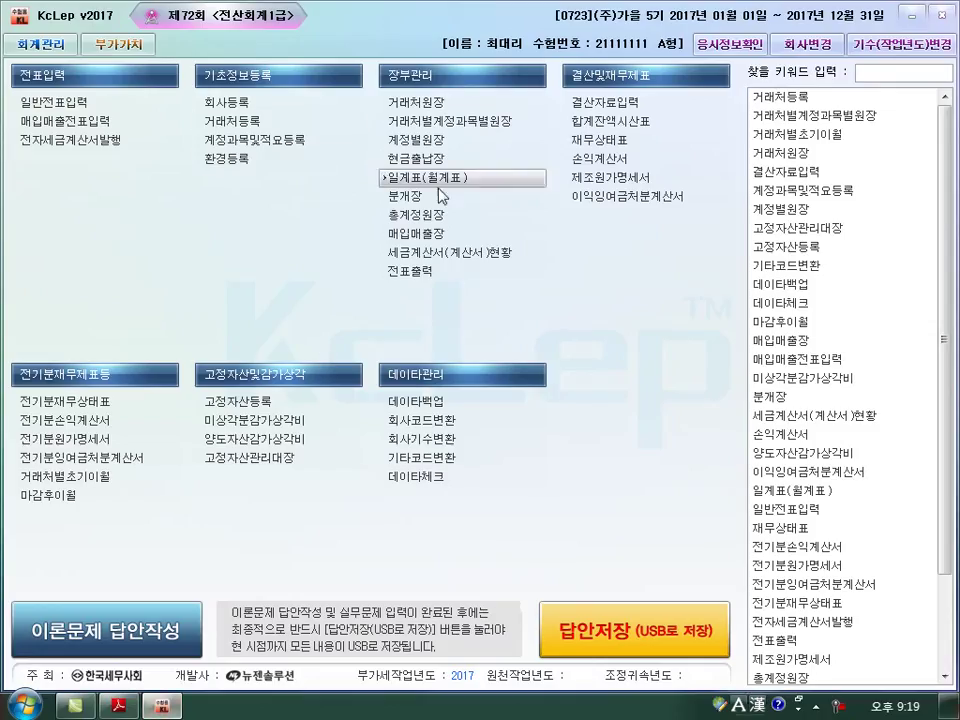
left_click(432, 216)
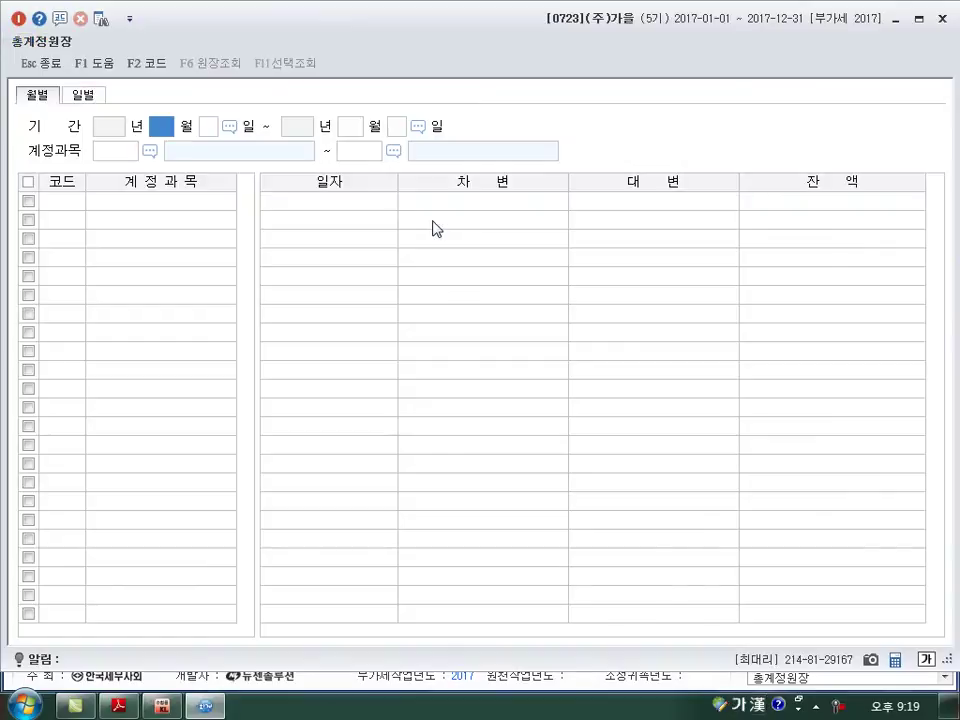
type("01")
key("Return")
type("06")
key("Return")
type("813")
key("Return")
type("813")
key("Return")
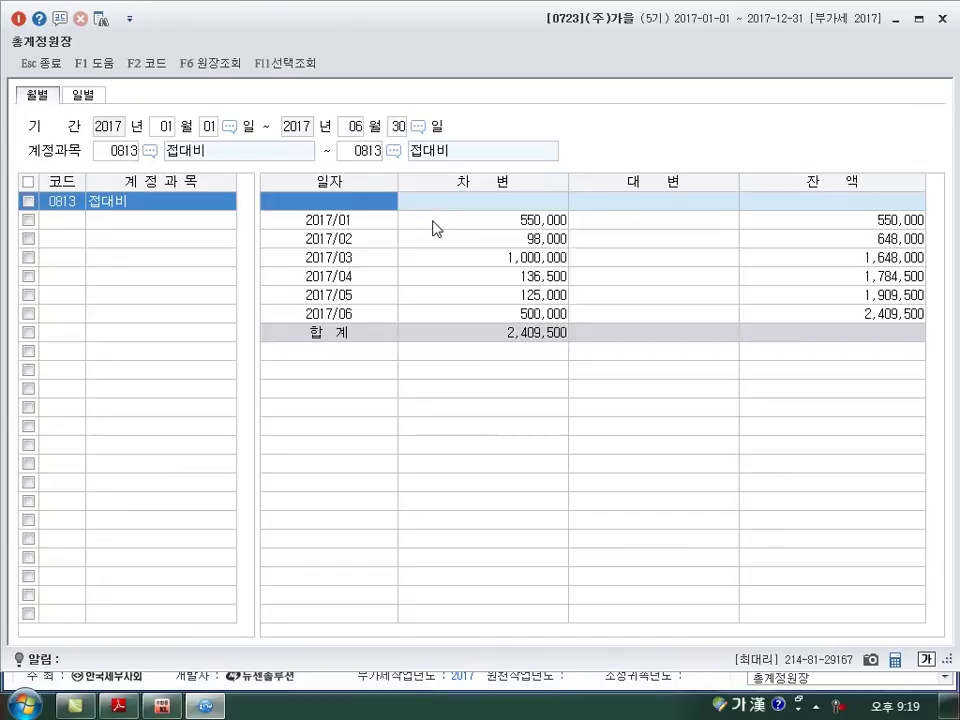
left_click(525, 258)
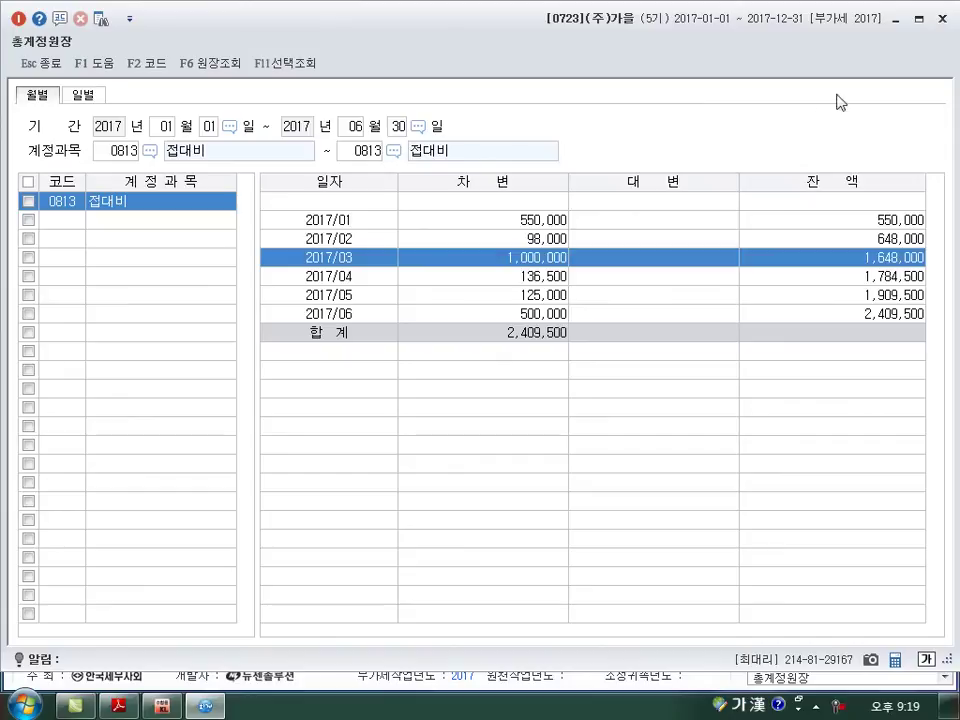
left_click(942, 18)
- Read question [3] in the exam PDF and set up KcLep's 거래처원장 for March 1 to 31, 2017 with account 외상매출금 (0108)
left_click(118, 706)
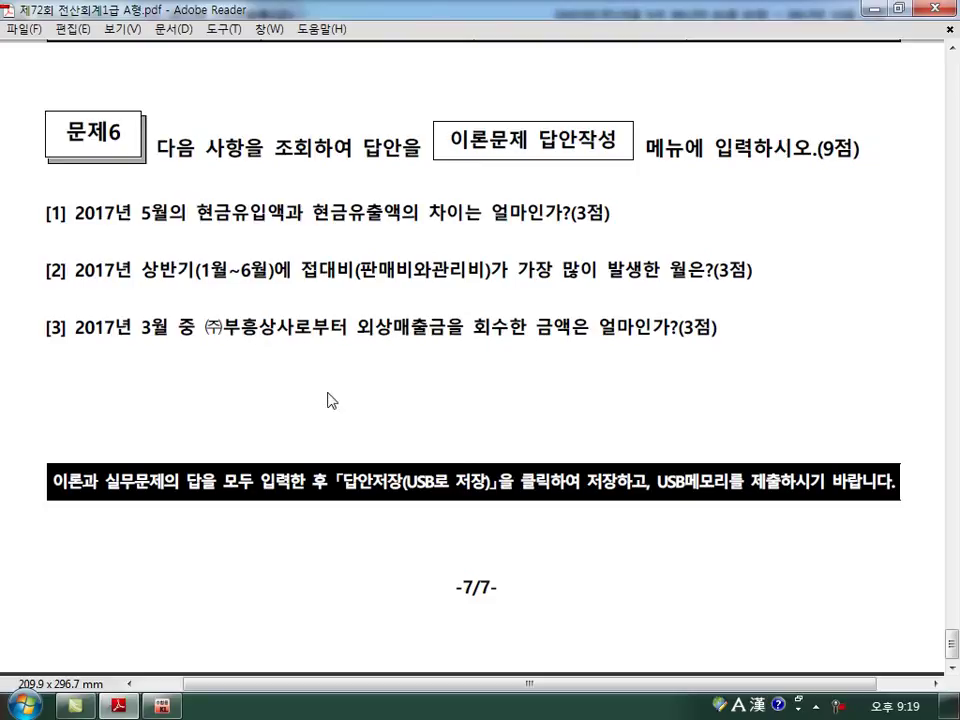
left_click(167, 709)
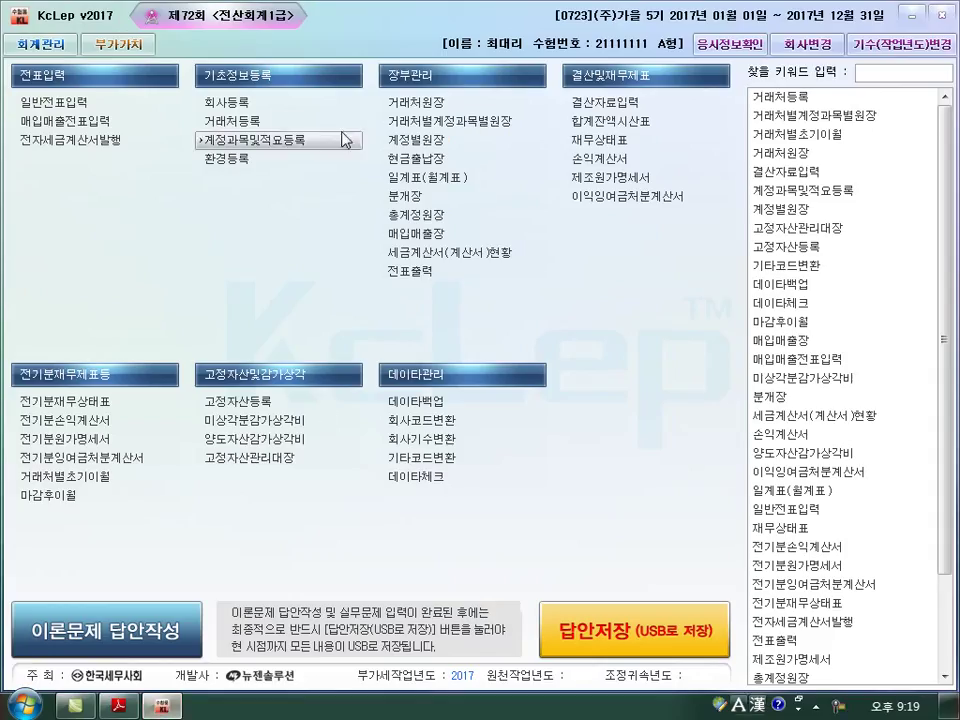
left_click(428, 104)
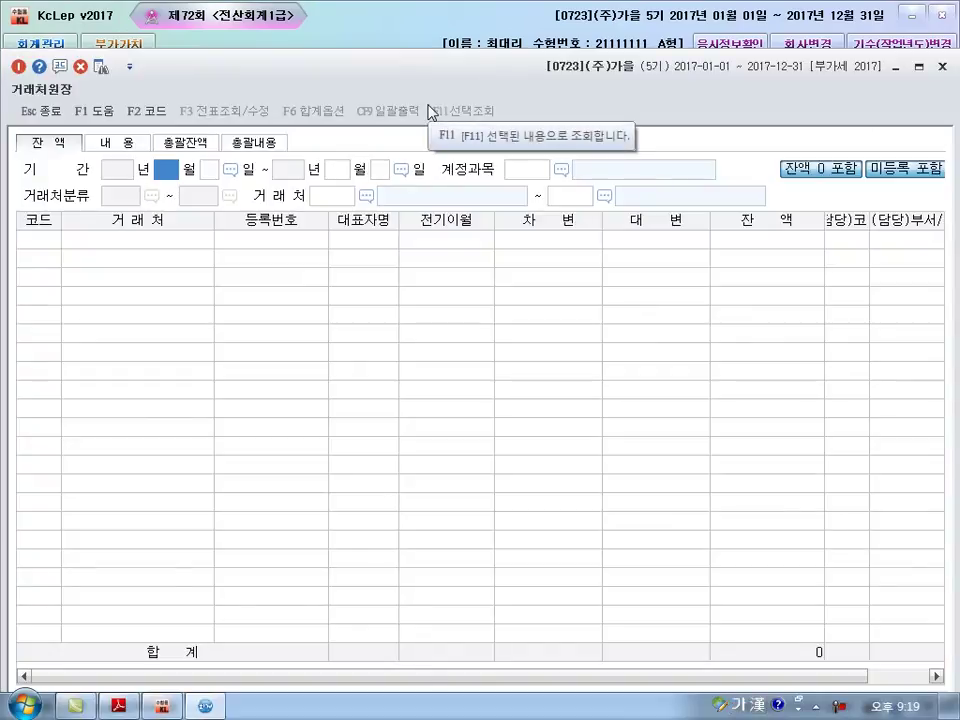
type("3")
key("Return")
type("1")
key("Return")
type("3")
key("Return")
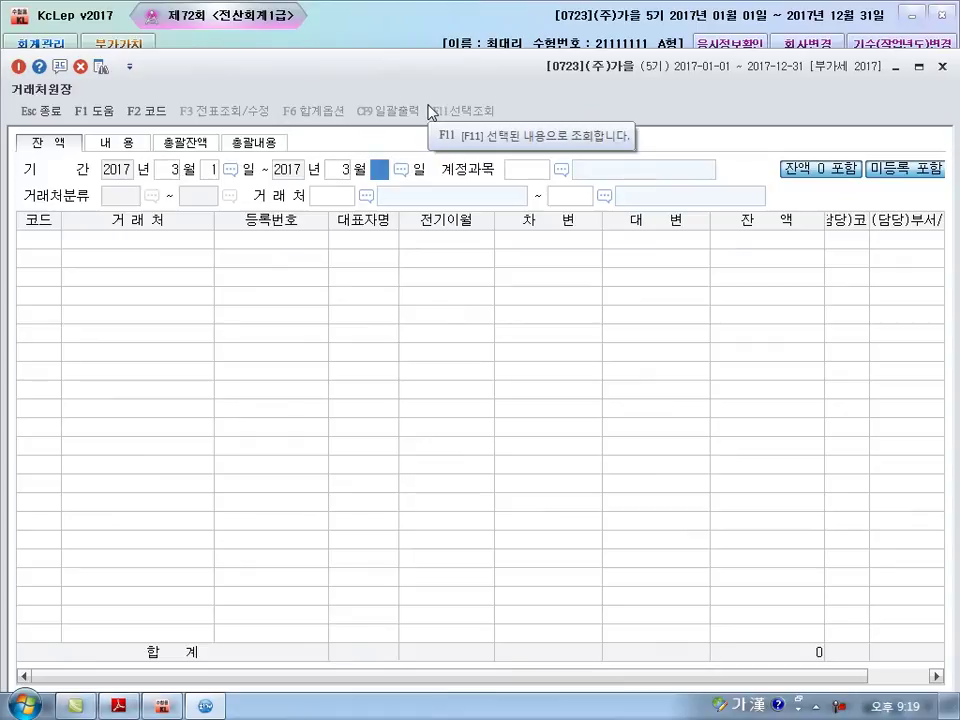
type("31")
key("Return")
type("108")
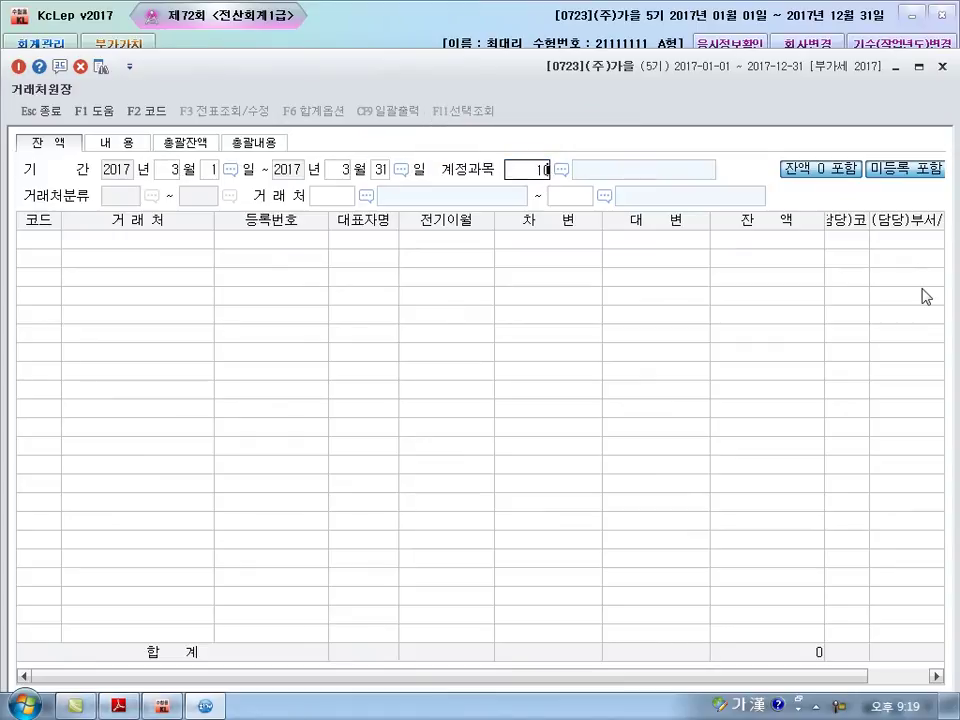
key("Return")
- Limit the 거래처원장 query to the customer (주)부흥상사 (00153) as both start and end of the range
key("F2")
type("부흥")
key("Return")
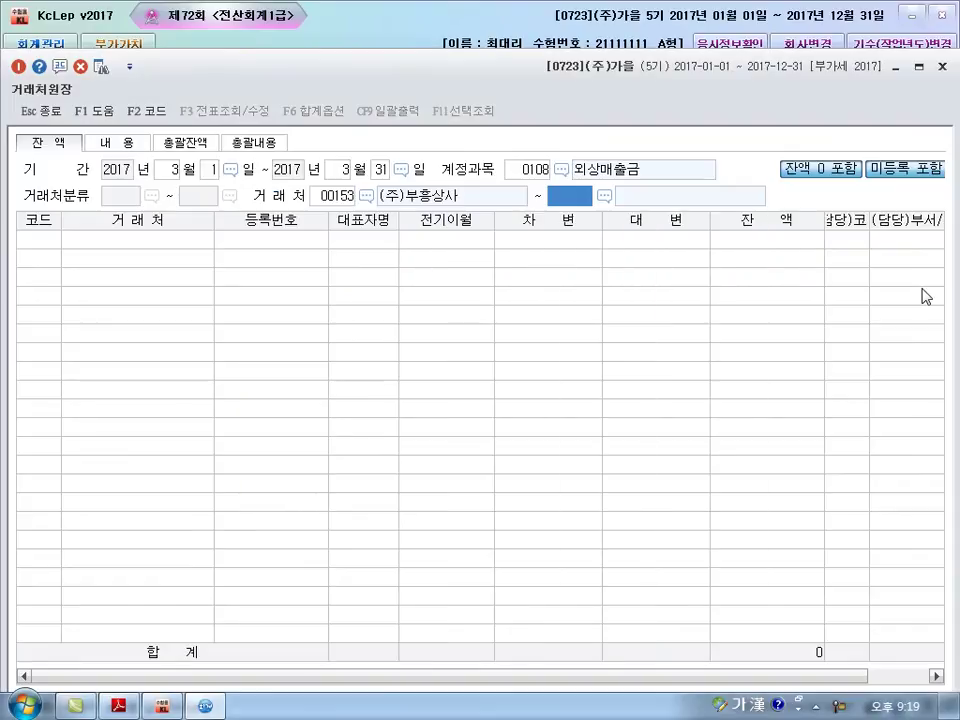
type("153")
key("Return")
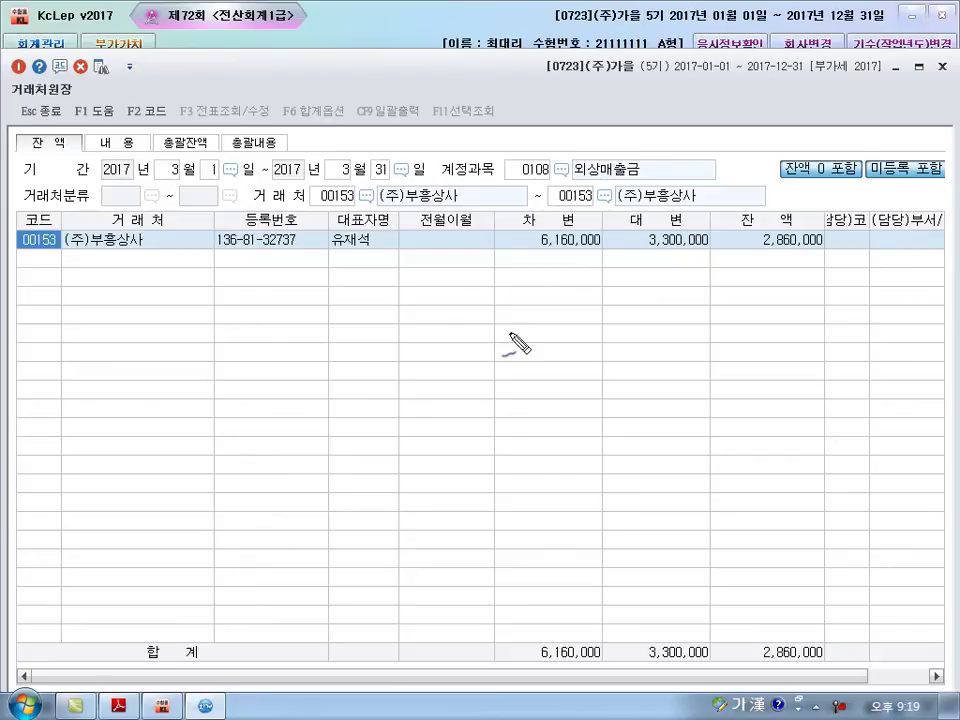
- Examine (주)부흥상사's debit increase and credit decrease of 외상매출금 for the collected amount, and close the 거래처원장
left_click_drag(494, 209, 707, 209)
left_click_drag(611, 210, 612, 309)
left_click_drag(590, 198, 612, 200)
mouse_move(583, 254)
left_mouse_down()
mouse_move(517, 253)
mouse_move(536, 300)
mouse_move(561, 321)
mouse_move(560, 290)
left_mouse_up()
mouse_move(641, 268)
left_mouse_down()
mouse_move(663, 295)
mouse_move(686, 291)
mouse_move(720, 249)
mouse_move(700, 277)
left_mouse_up()
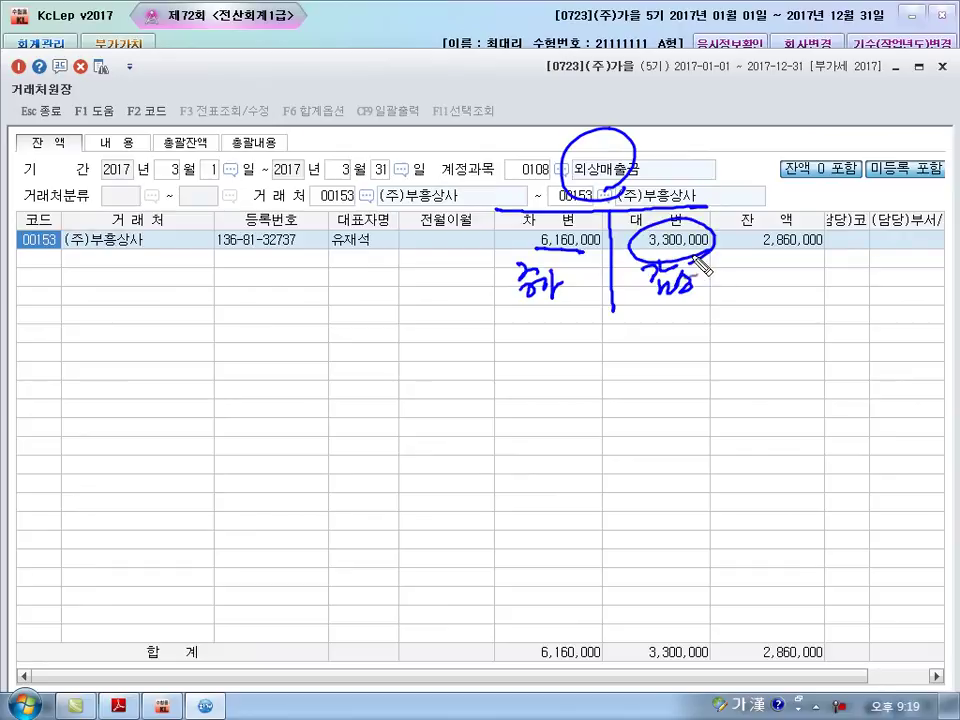
right_click(700, 265)
left_click(942, 66)
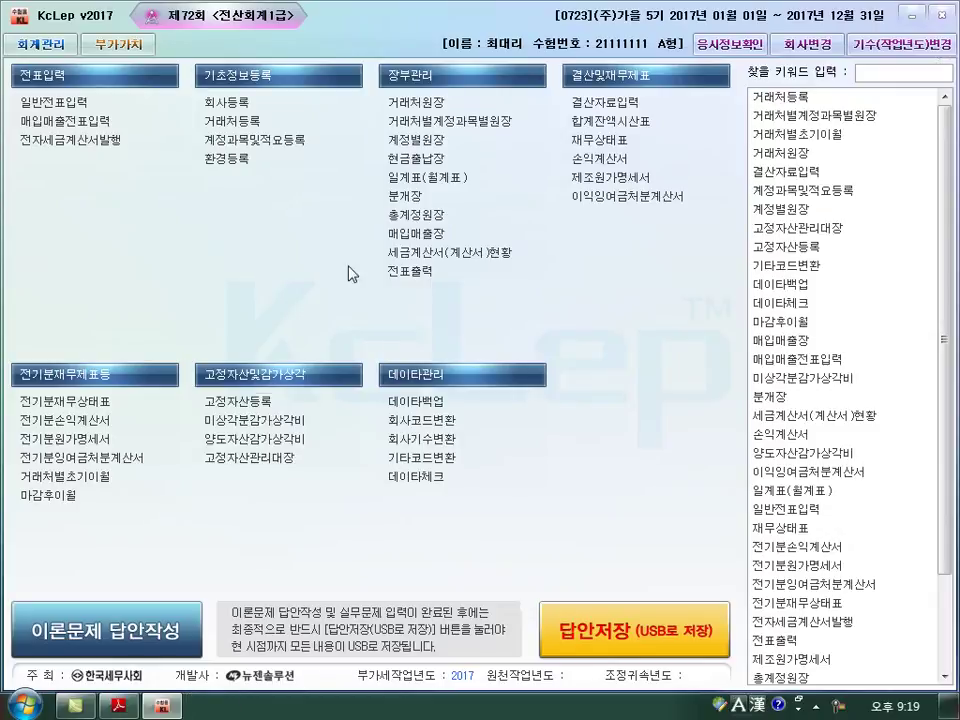
- Enter the practical answers in 이론문제 답안작성 as [1] 36,000,000원, [2] 3월 and [3] 3,300,000원, and close the answer sheet
left_click(108, 626)
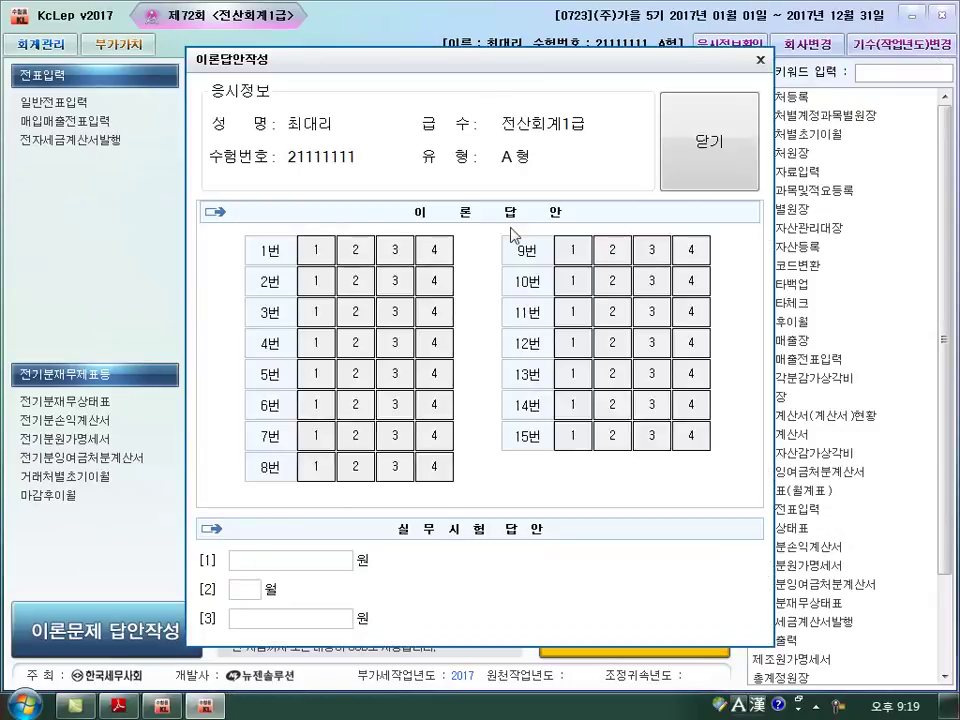
left_click(291, 560)
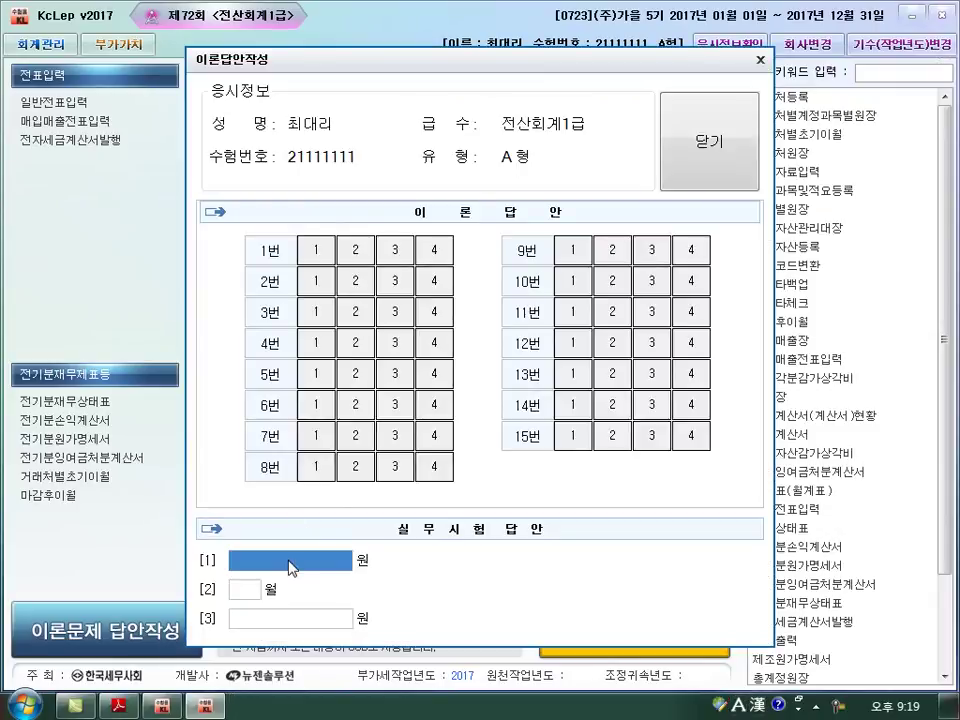
type("36000000")
key("Return")
type("3")
key("Return")
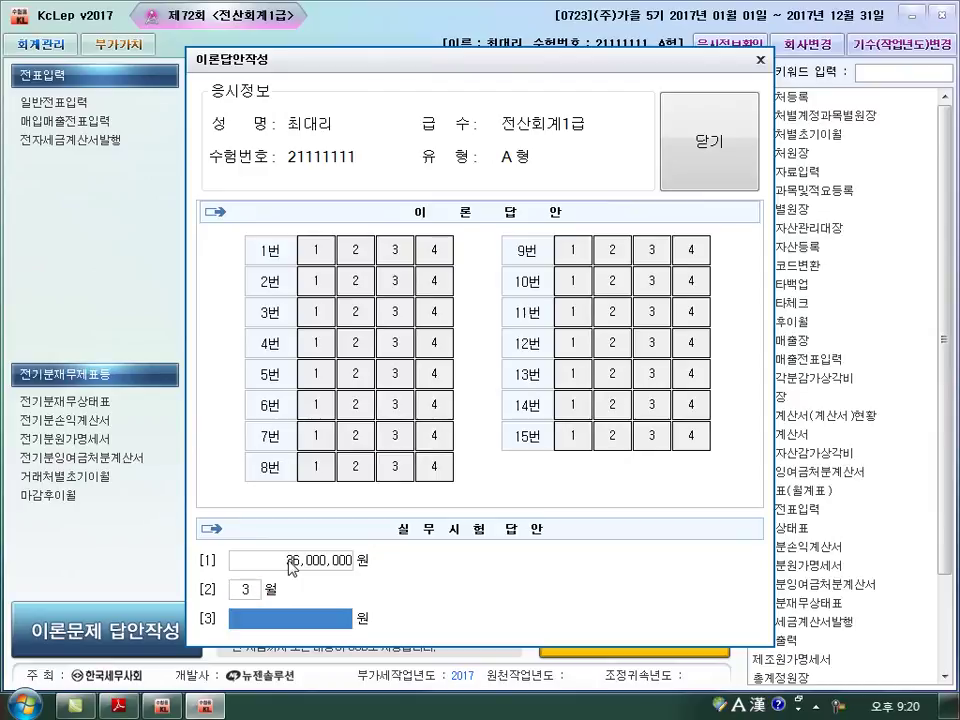
type("33")
key("Return")
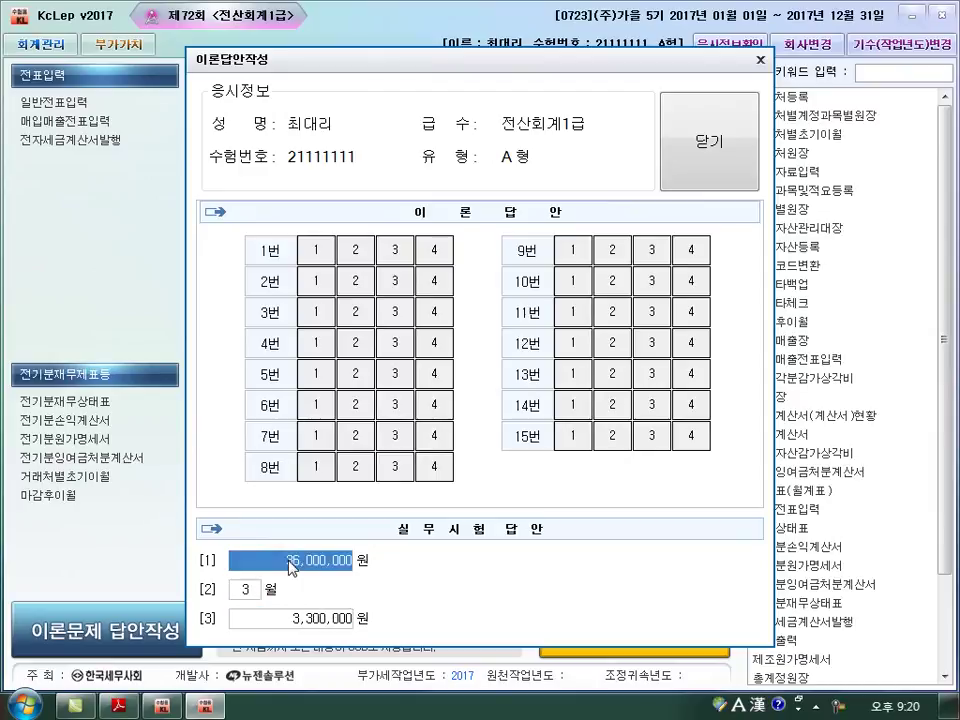
left_click(709, 145)
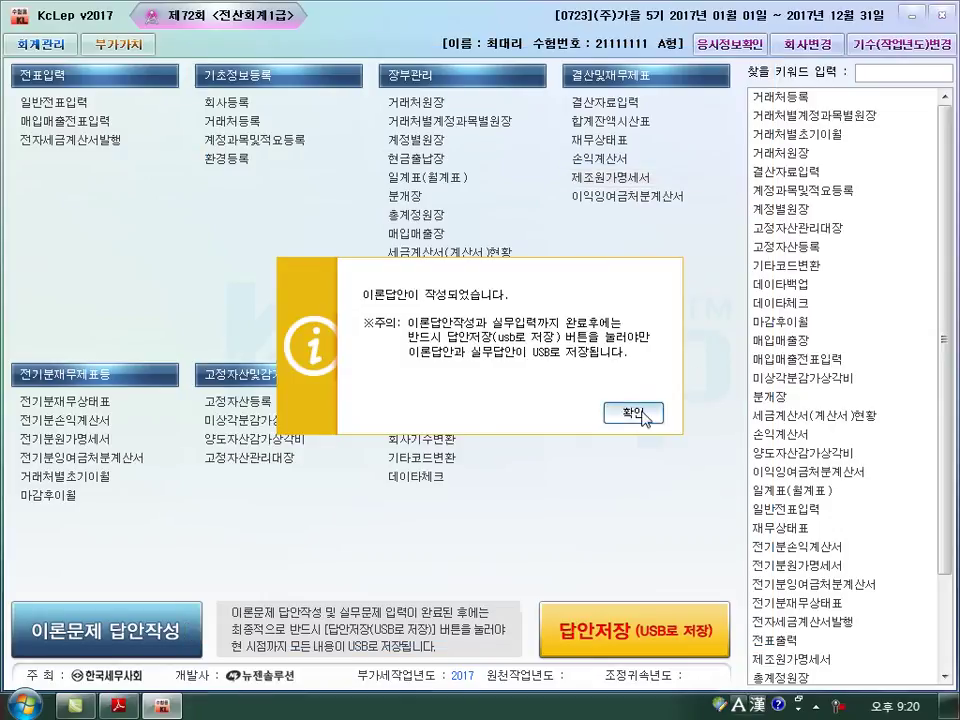